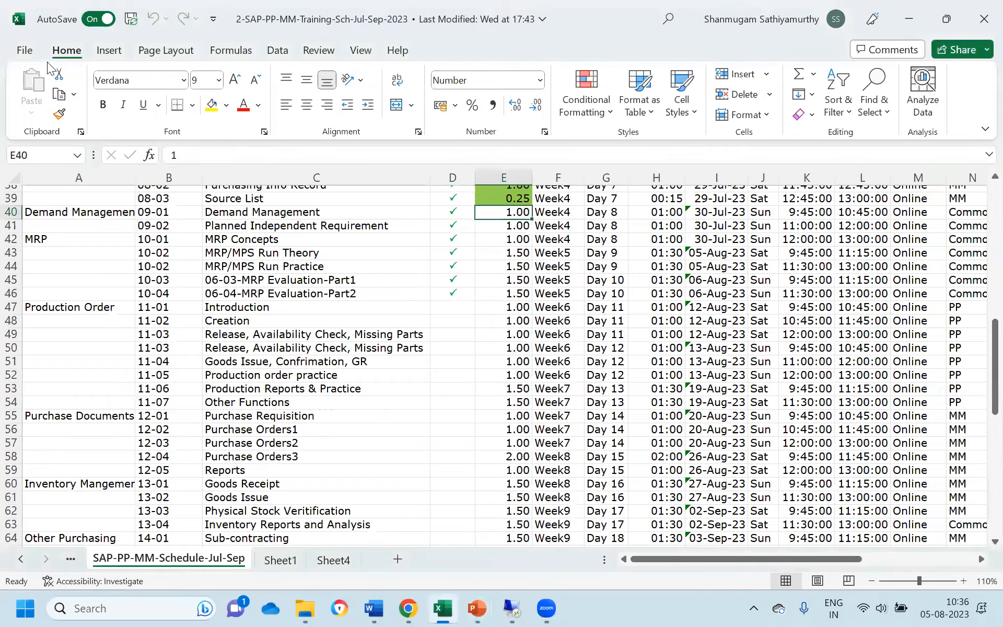
Step: Create a blank workbook and set the whole sheet's font to Verdana, size 18
click(25, 51)
click(196, 154)
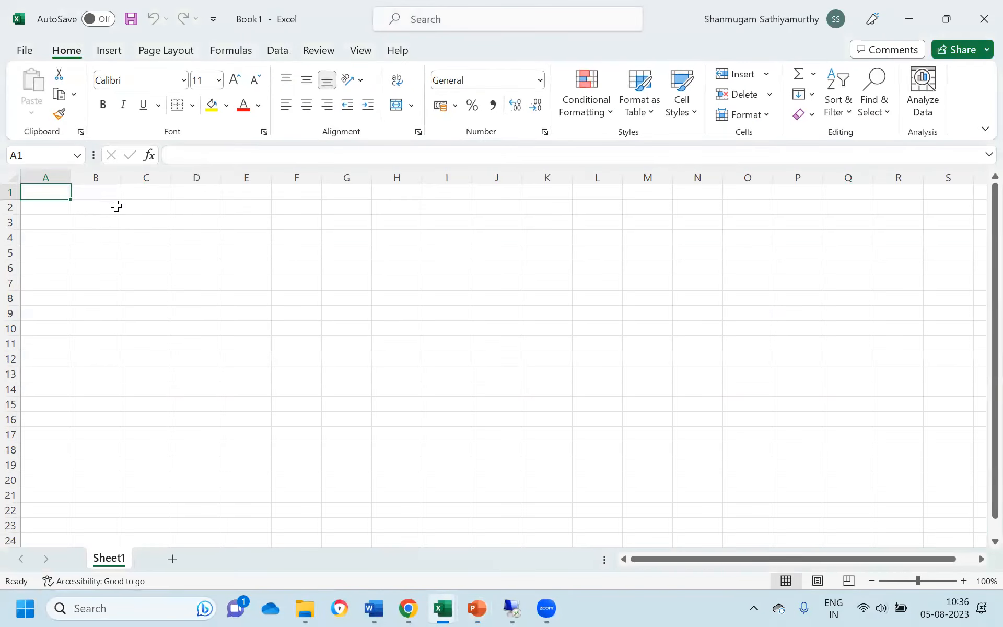
click(16, 178)
click(159, 78)
text(Verdana)
key(Return)
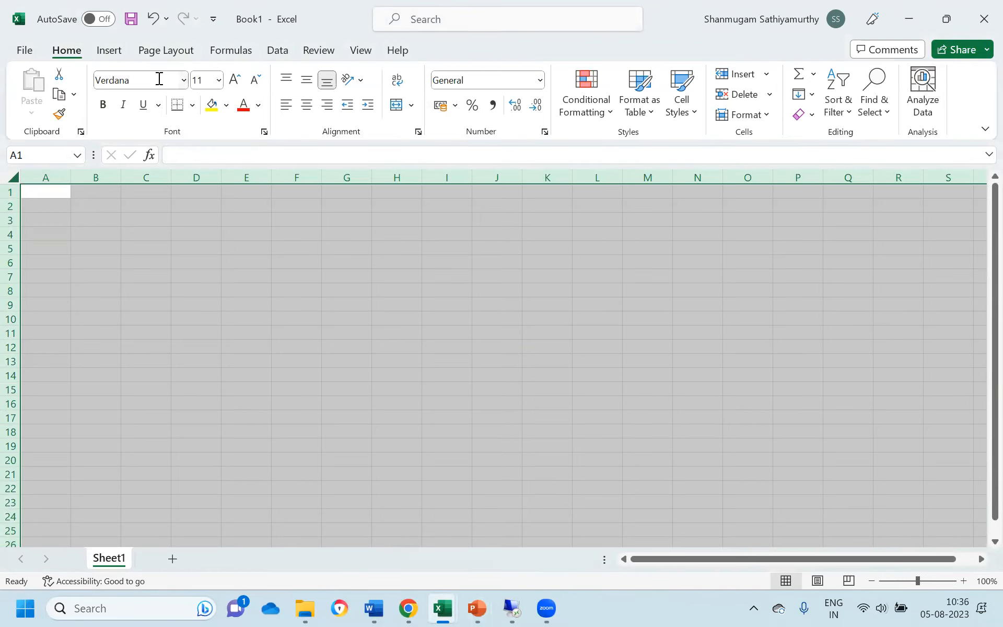
click(236, 81)
click(235, 81)
click(236, 81)
click(235, 81)
Step: Enter Week1 through Week6 down cells B3 to B8 and fit column B's width to the labels
click(90, 252)
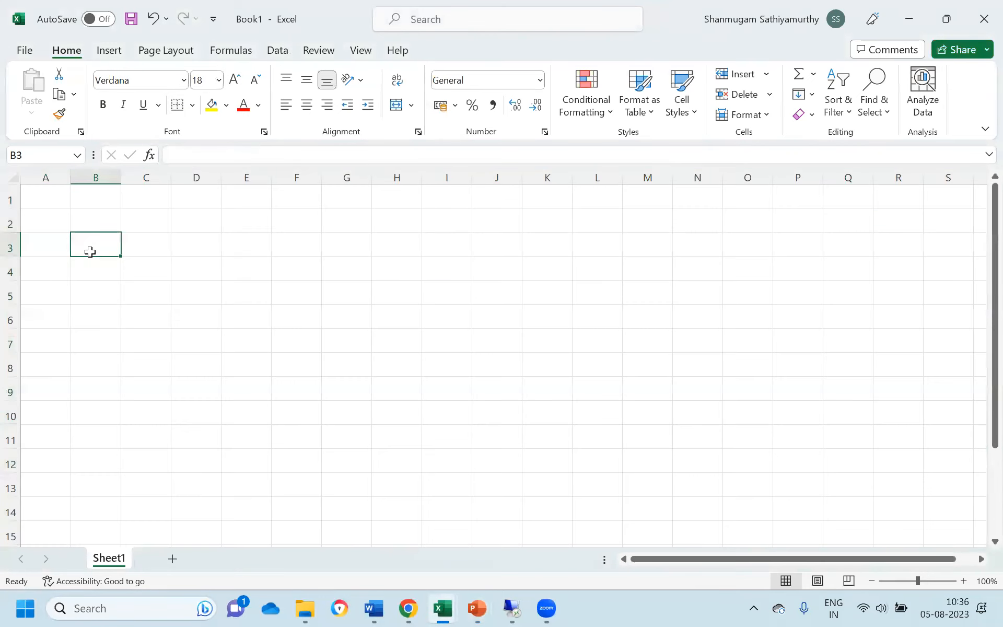
text(Week1)
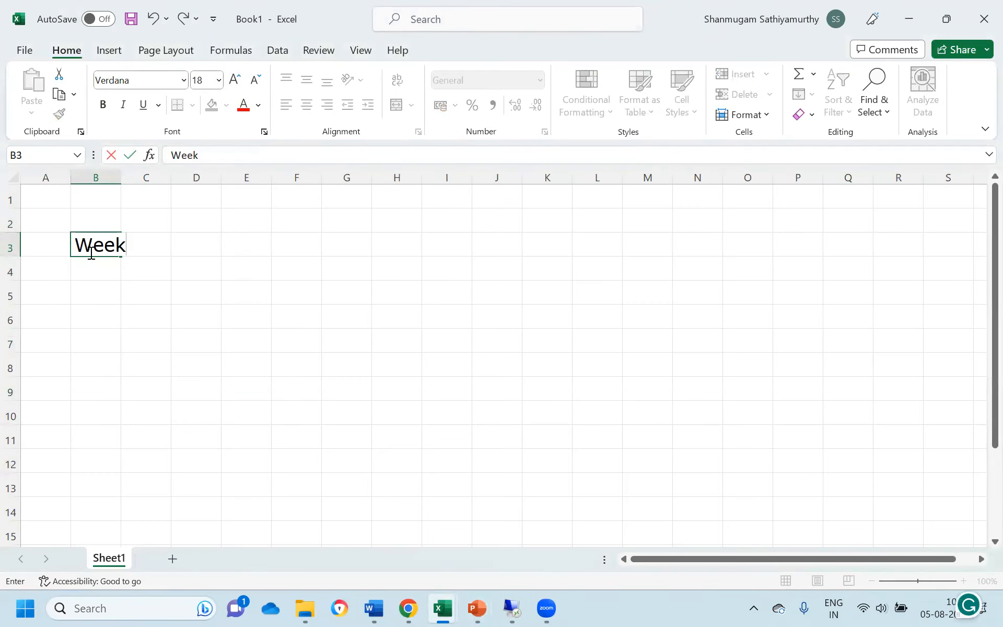
key(Return)
text(We)
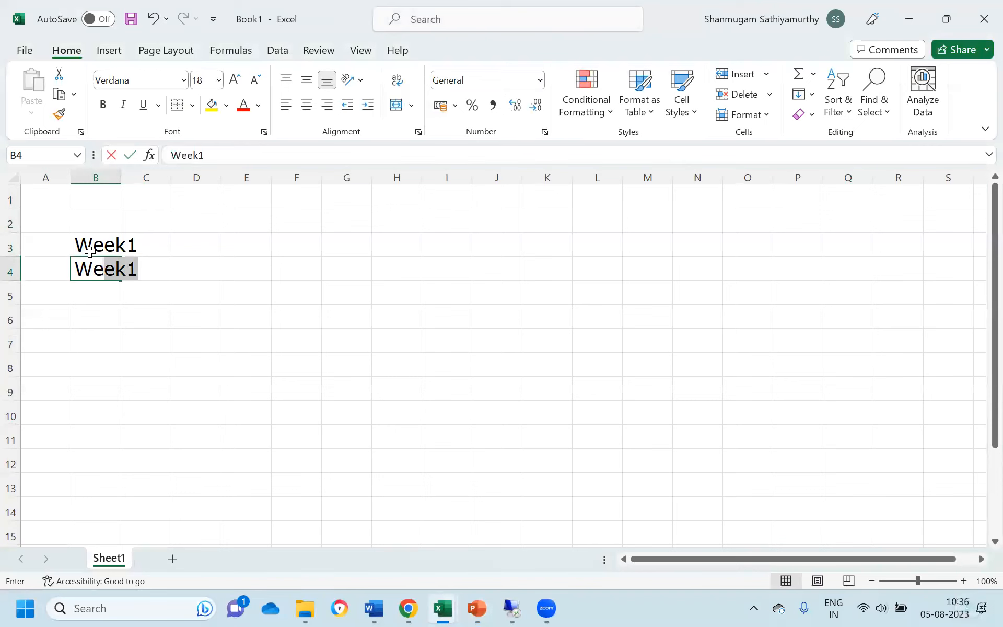
text(ek2)
key(Return)
text(Week3)
key(Return)
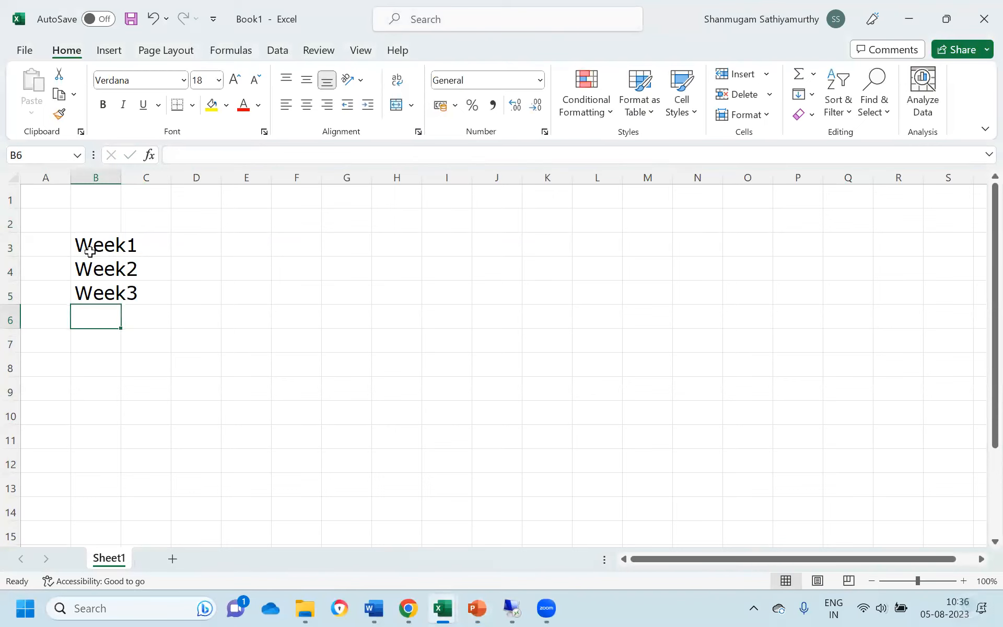
text(Week4)
key(Return)
text(W)
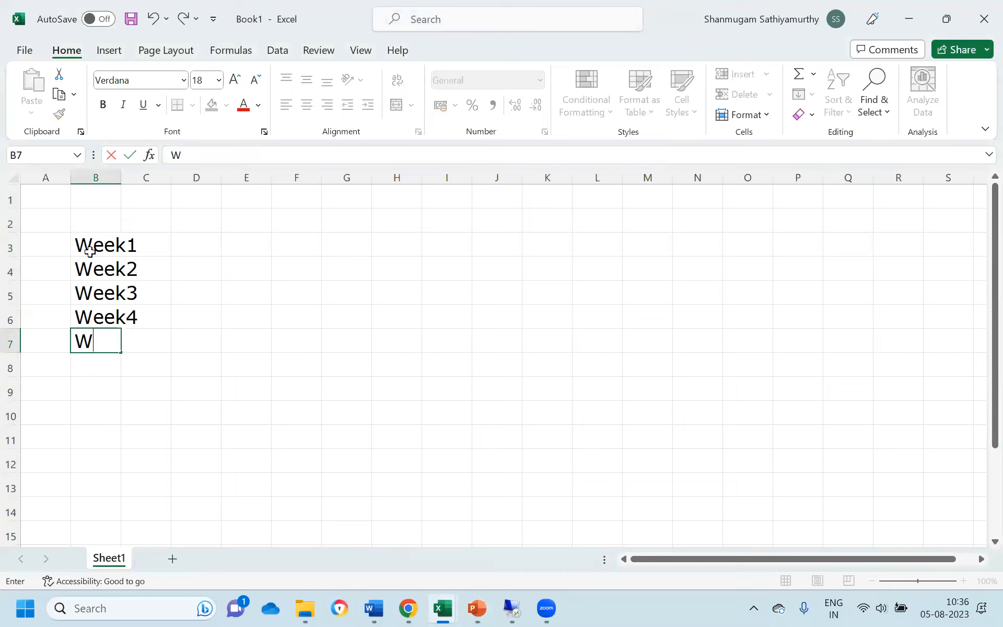
text(eek5)
key(Return)
text(Week)
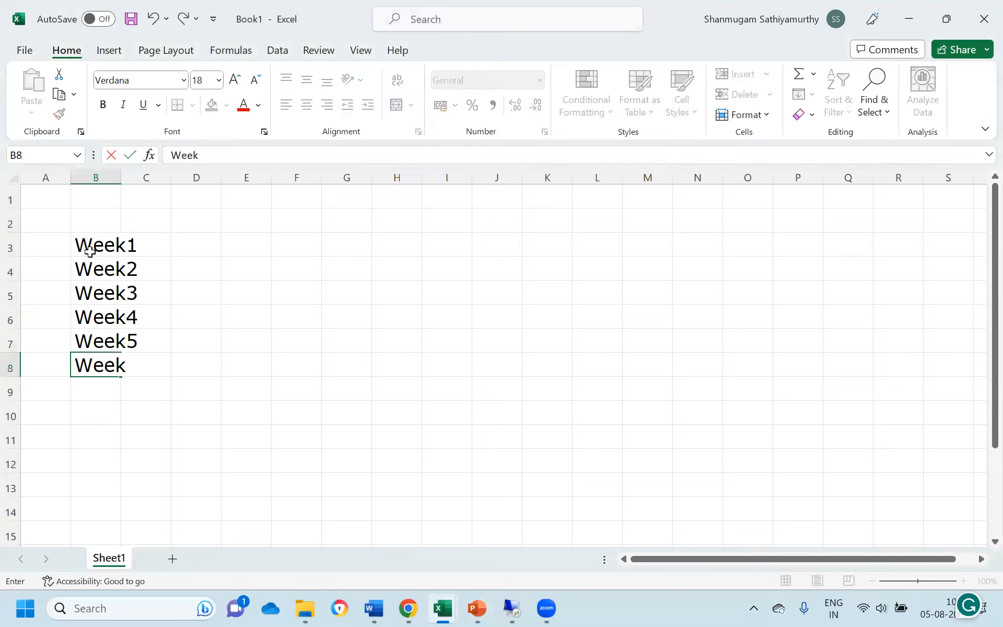
text(6)
key(Return)
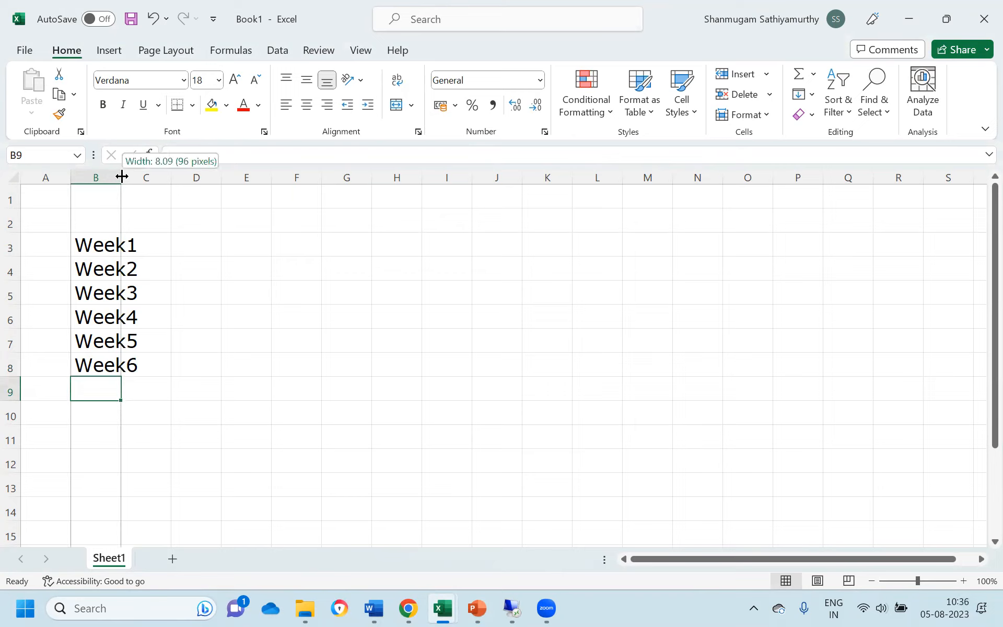
double_click(122, 177)
Step: Enter the heading "B/W 10 days" in cell C1
click(171, 216)
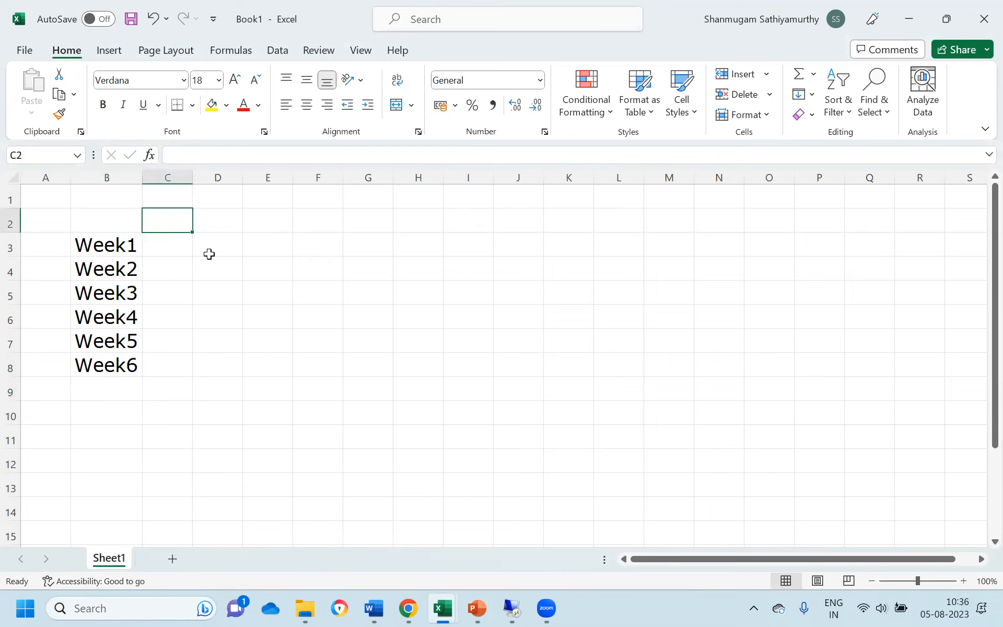
key(Up)
text(B/2)
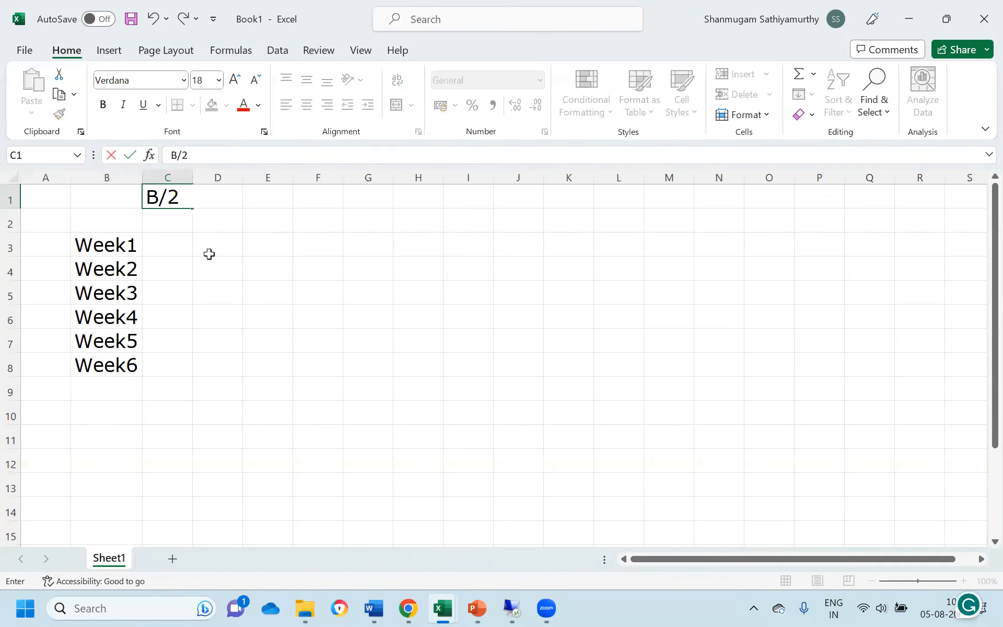
key(BackSpace)
text(W 10 days)
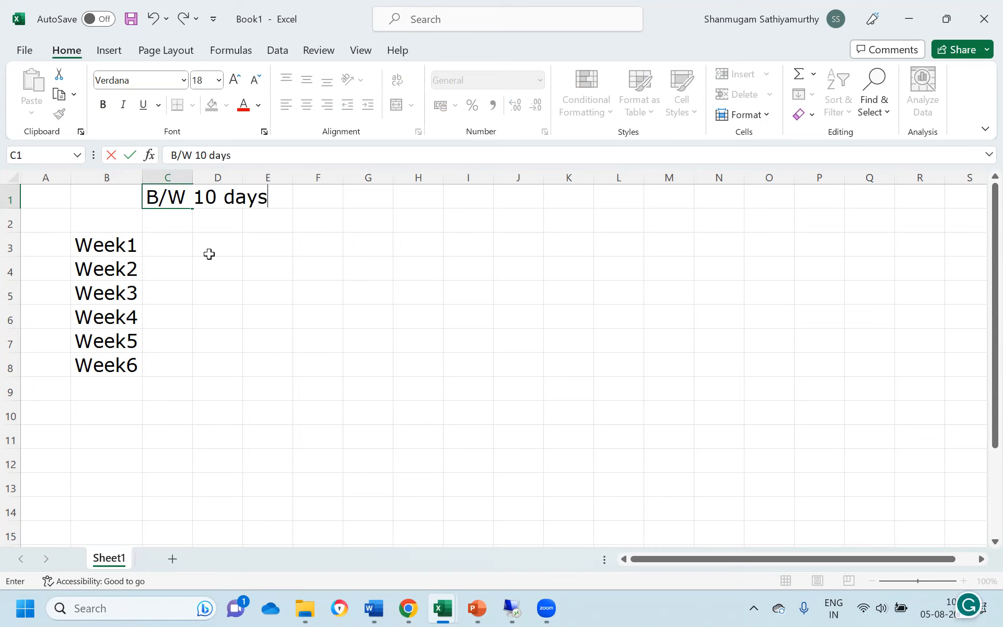
key(Return)
Step: Enter the heading "F/W 10 days" in cell F1
key(Up)
key(Right)
key(Right)
key(Right)
text(F/W 10 day)
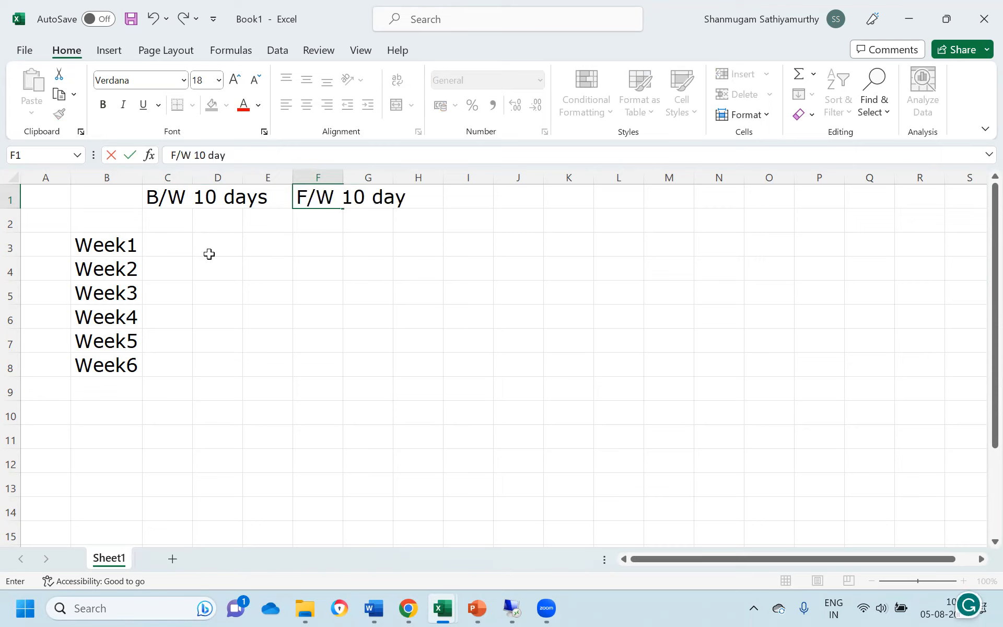
text(s)
key(Return)
Step: Move the two row 1 headings one column to the right so that they start in D1 and G1
key(Down)
key(Down)
key(Left)
key(Left)
key(Left)
key(Up)
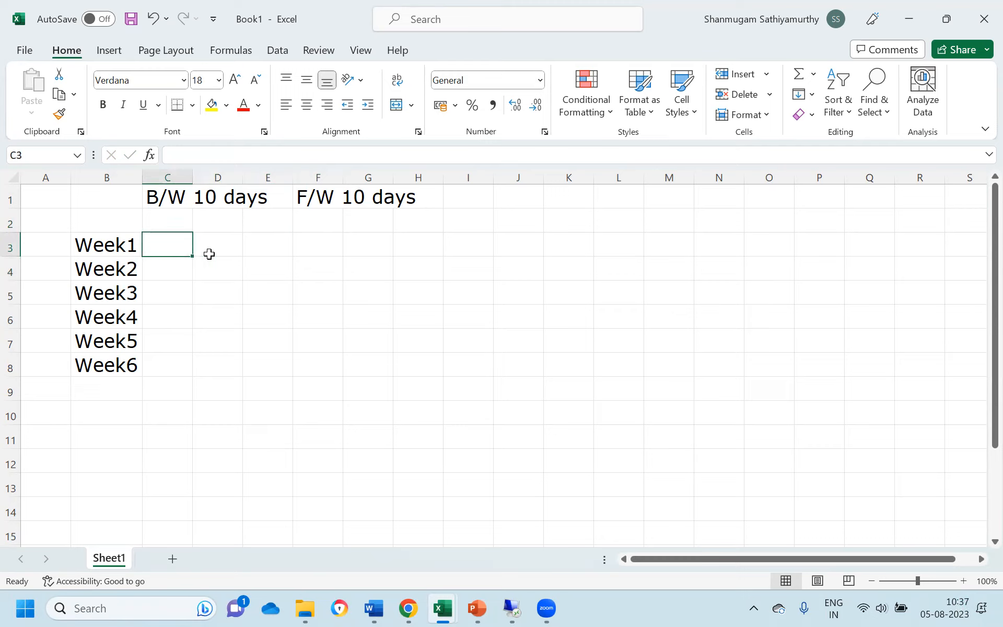
key(Up)
key(Up)
key(shift+Right)
key(shift+Right)
key(shift+Right)
key(shift+Right)
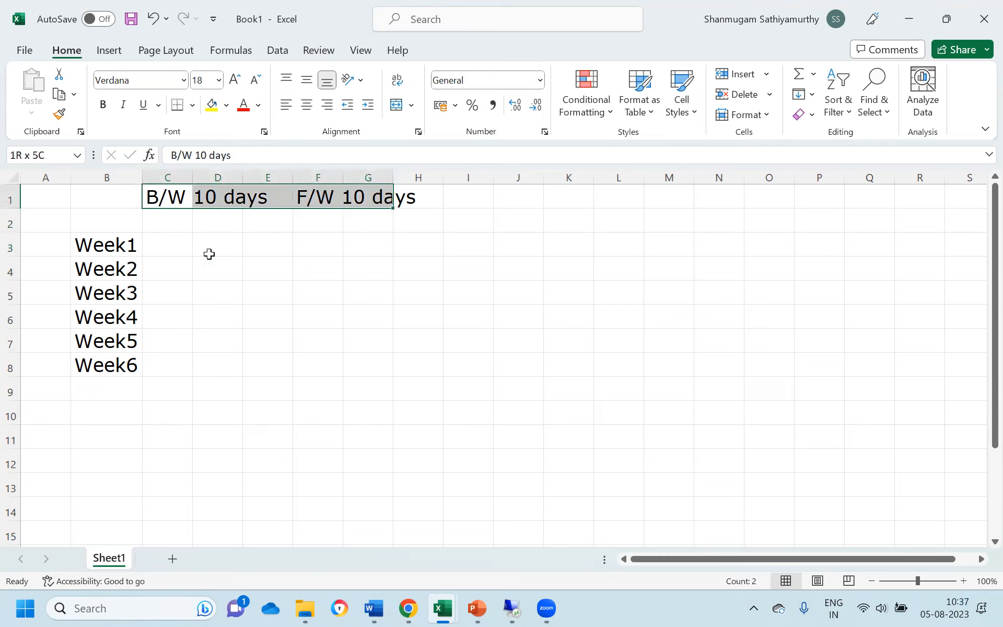
key(ctrl+c)
key(Right)
key(Right)
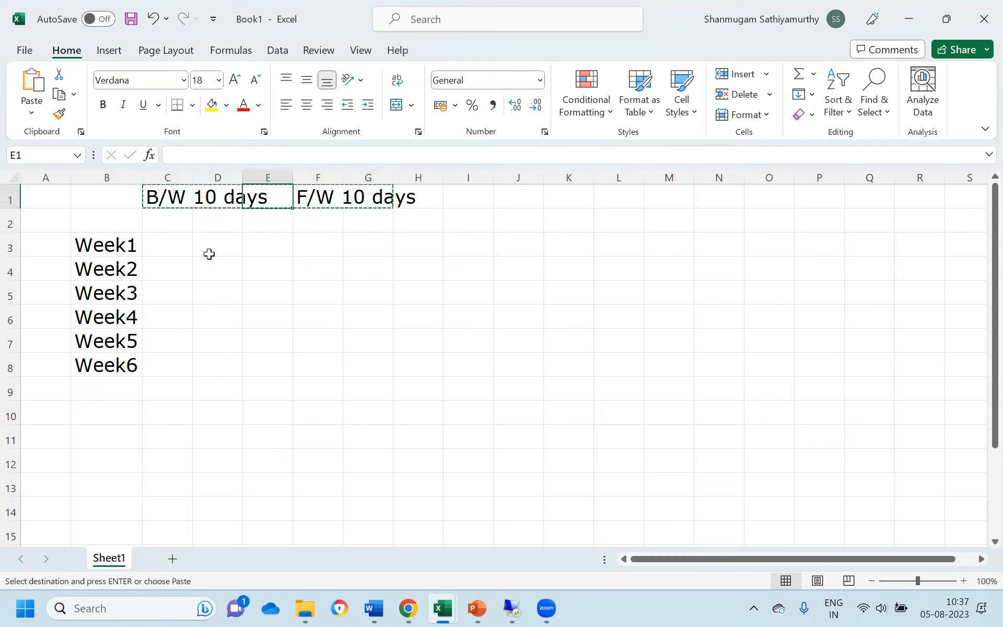
key(Left)
key(ctrl+v)
key(Left)
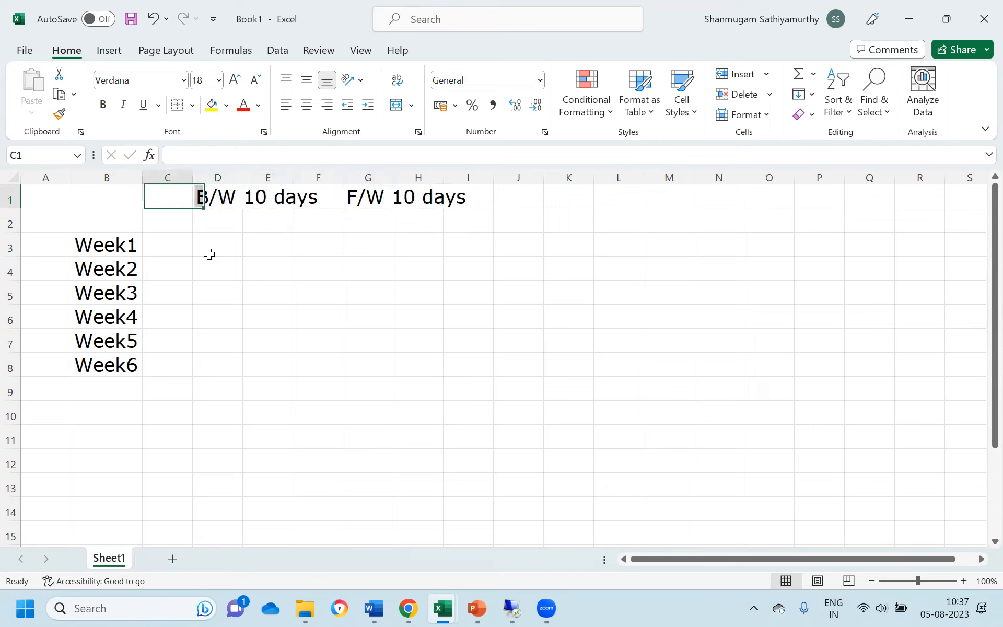
Step: Enter the quantities 50, 45, 50, 40, 50 and 45 beside Week1 to Week6 in cells C3 to C8
key(Left)
key(Down)
key(Down)
key(Down)
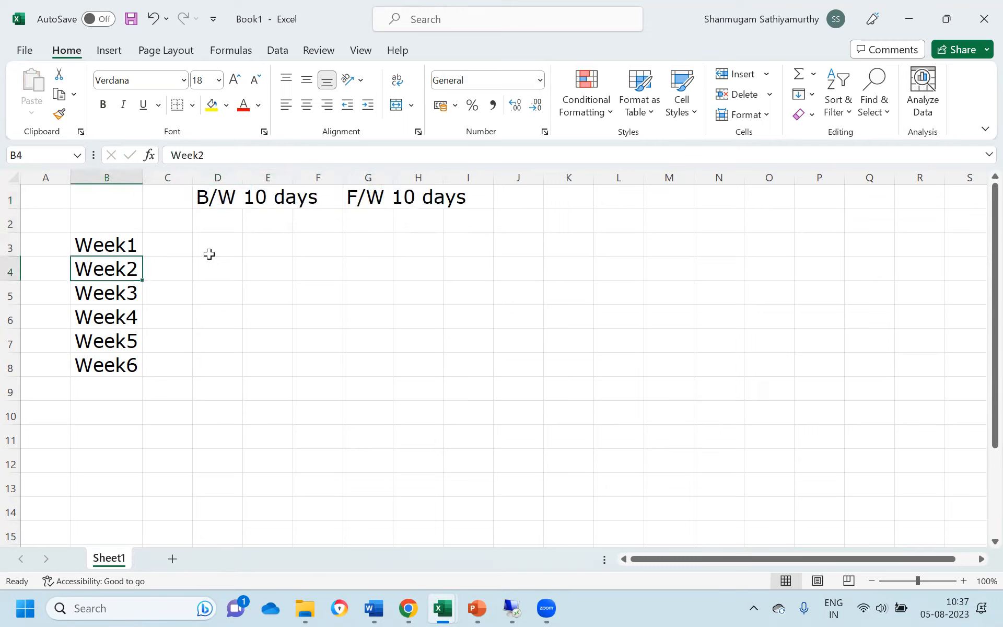
key(Up)
key(Right)
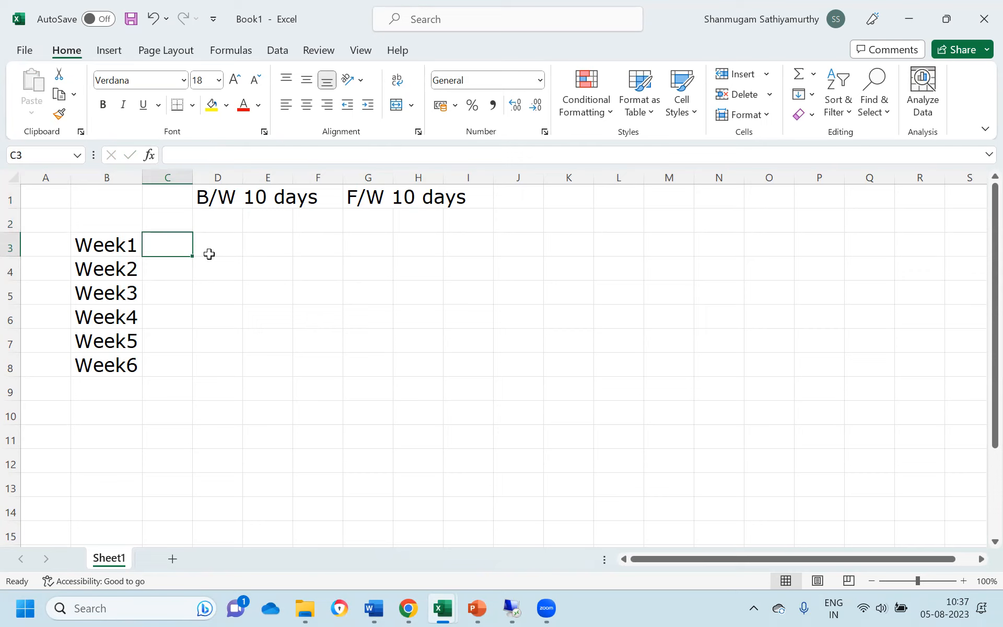
text(50)
key(Return)
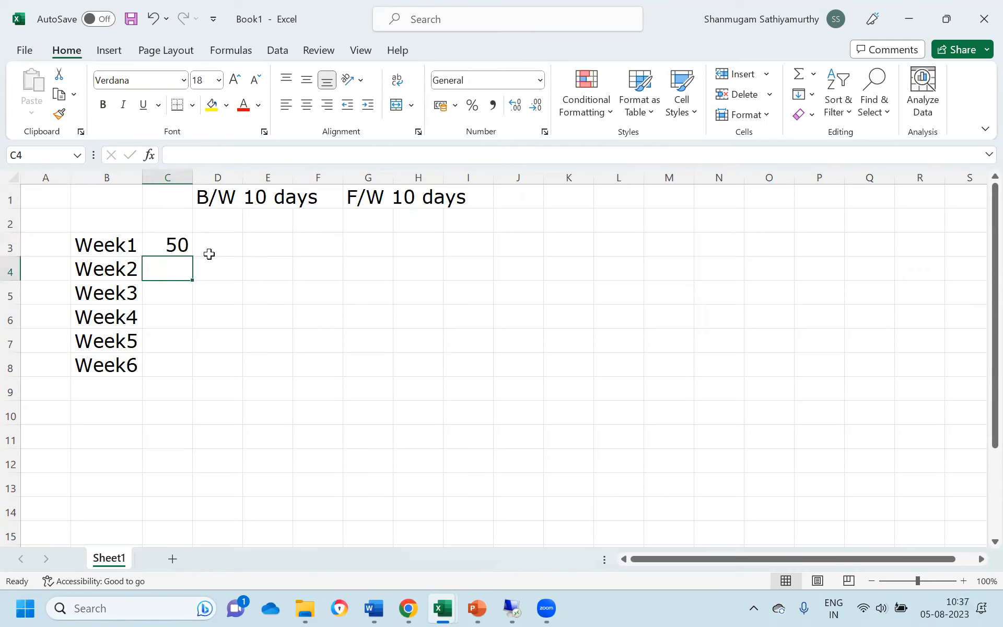
text(45)
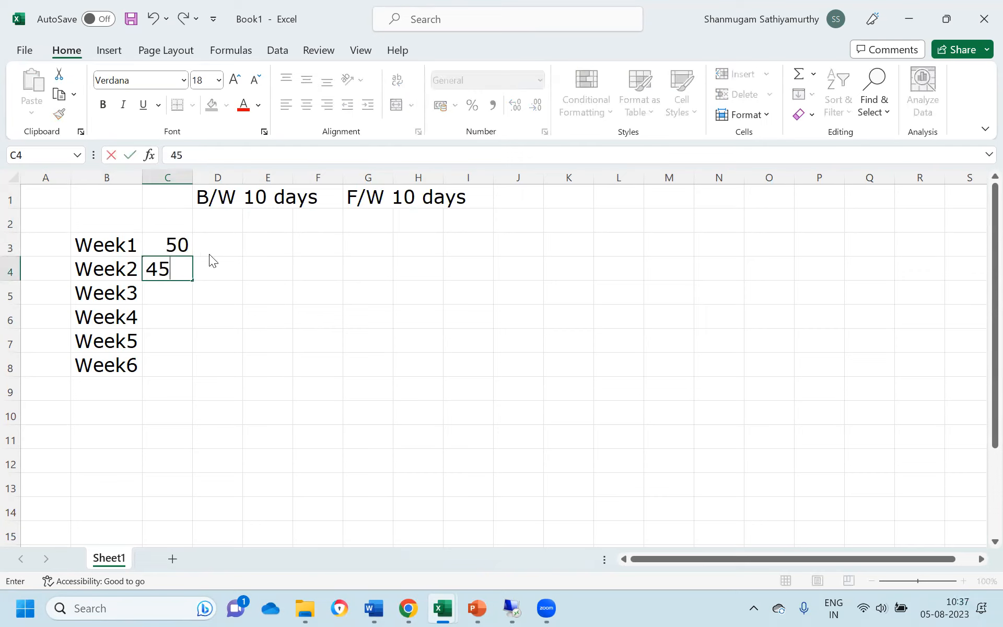
key(Return)
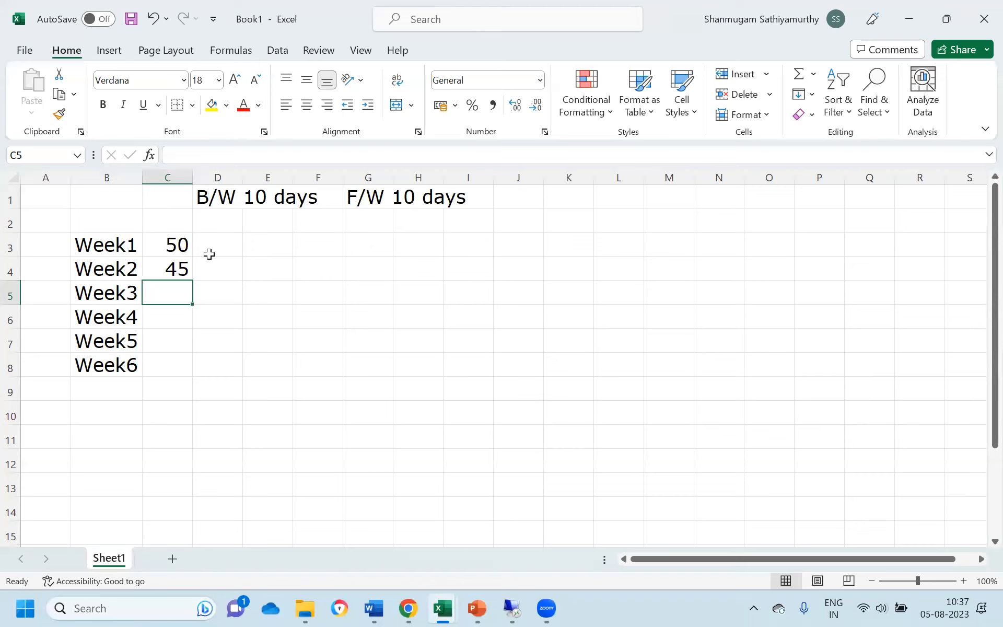
text(50)
key(Return)
text(40)
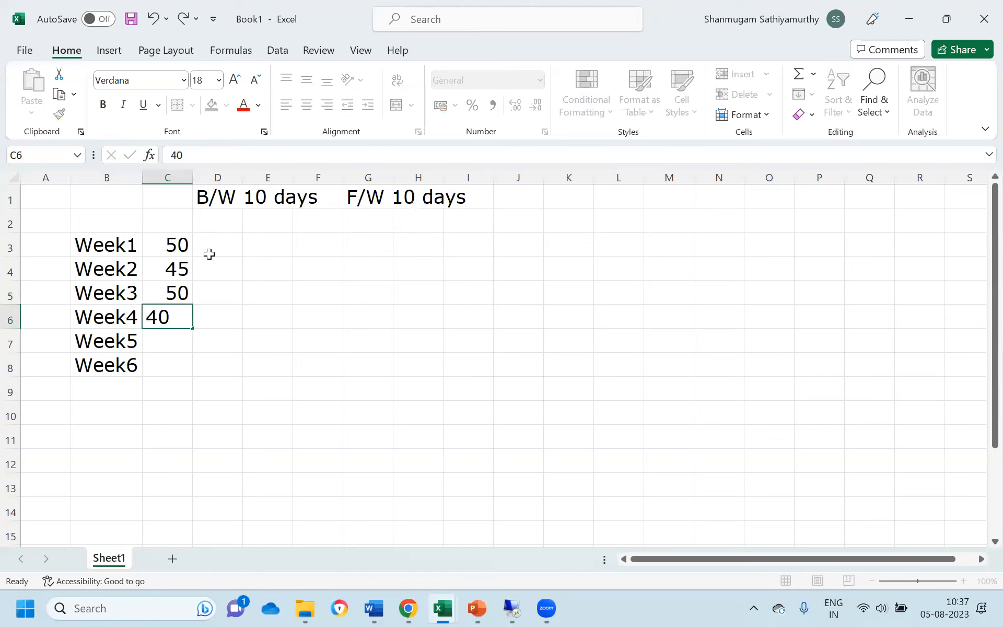
key(Return)
text(50)
key(Return)
text(45)
key(Return)
Step: Enter the heading "Plan" in cell C2 above the weekly quantities
key(Up)
key(Up)
key(Up)
key(Up)
key(Up)
key(Up)
key(Up)
key(Up)
key(Down)
text(P)
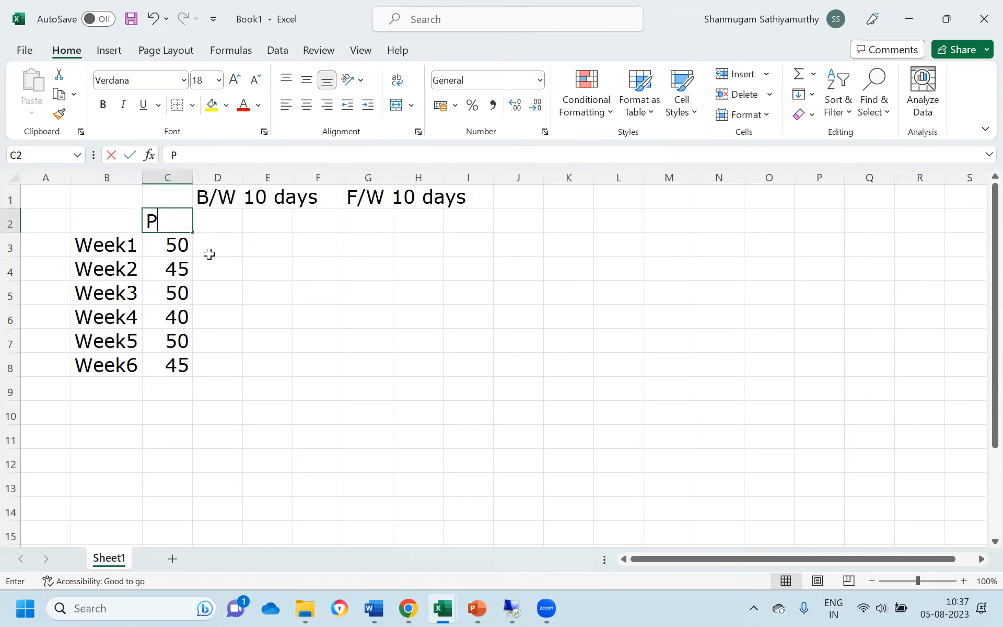
text(lan)
key(Return)
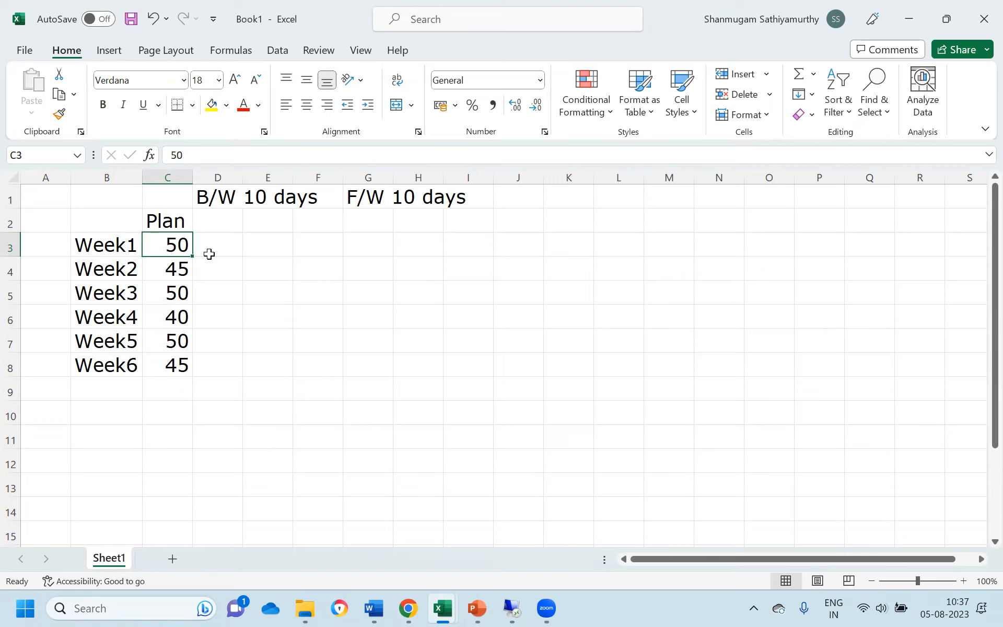
Step: Insert a new column D after the Plan column and enter the heading "Order" in D2
click(209, 253)
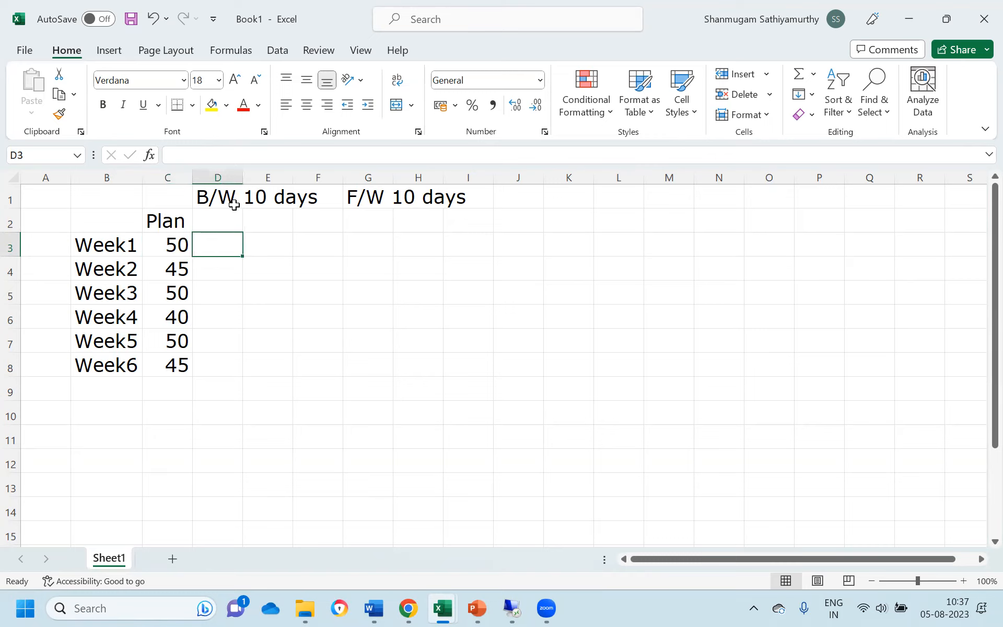
click(229, 178)
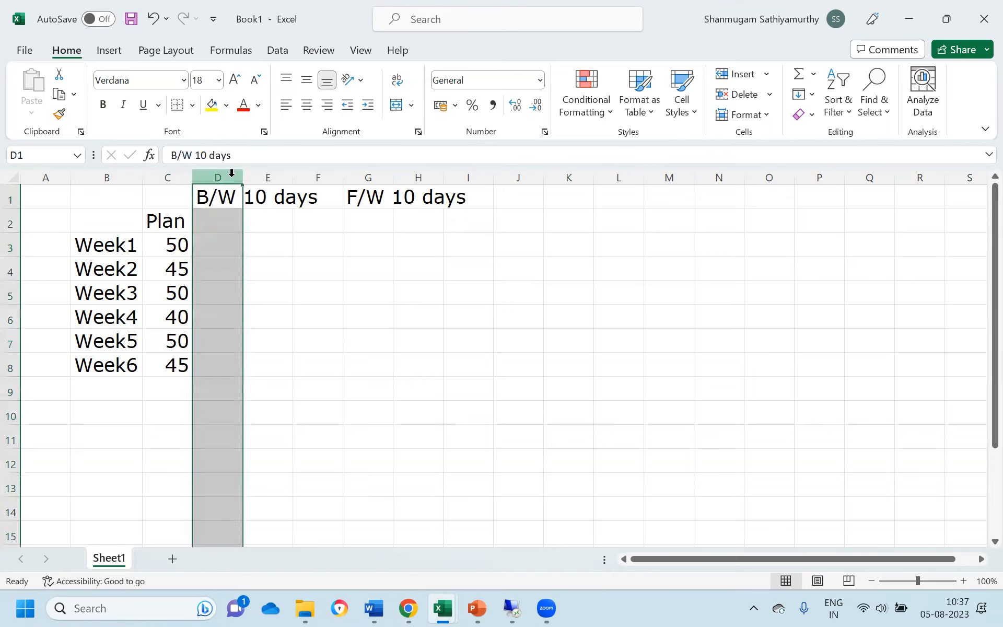
click(738, 78)
key(Left)
key(Down)
key(Right)
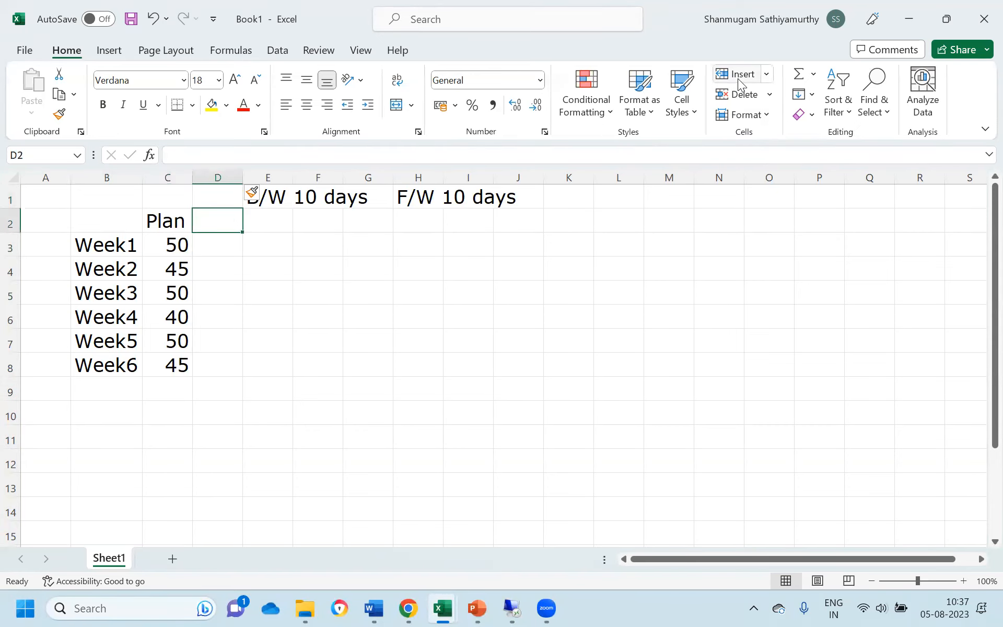
text(Order)
key(Return)
Step: Enter an order quantity of 30 for Week2 in cell D4
key(Down)
key(Down)
key(Up)
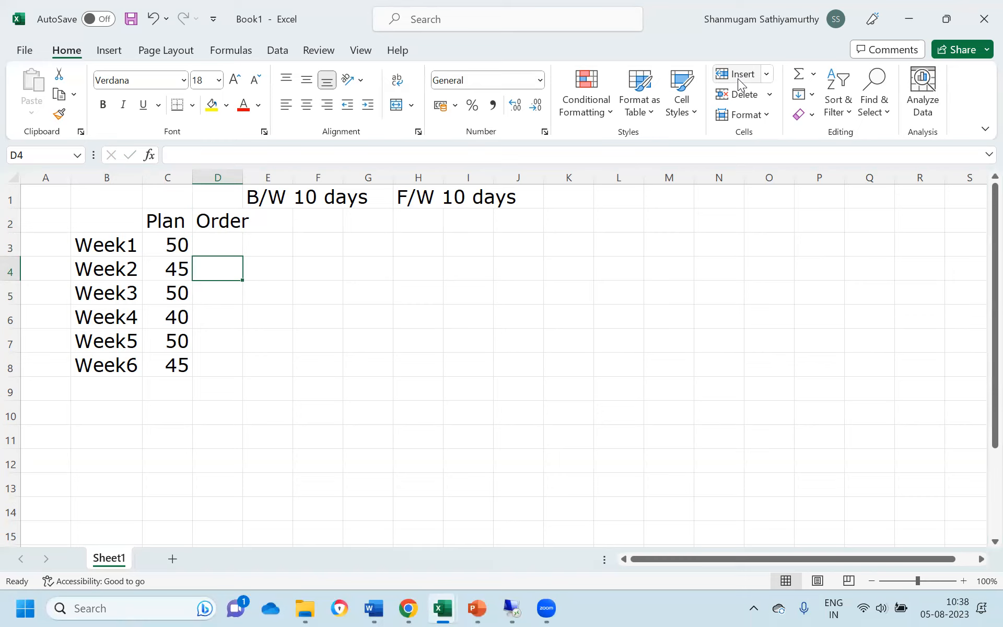
text(30)
key(Return)
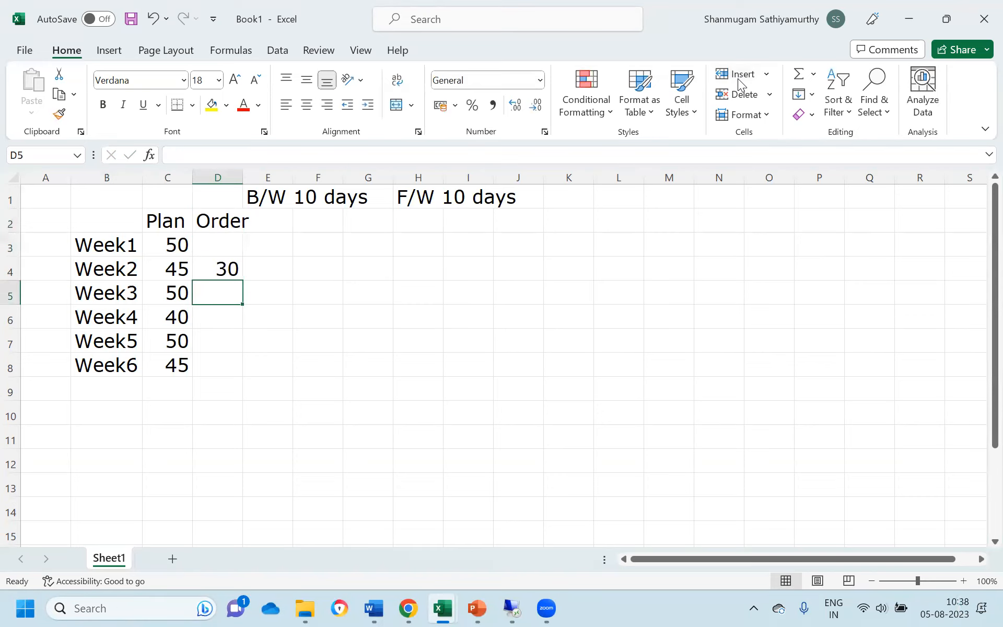
Step: Insert a blank row between Week2 and Week3 and enter an order quantity of 30 in its Order column
click(9, 290)
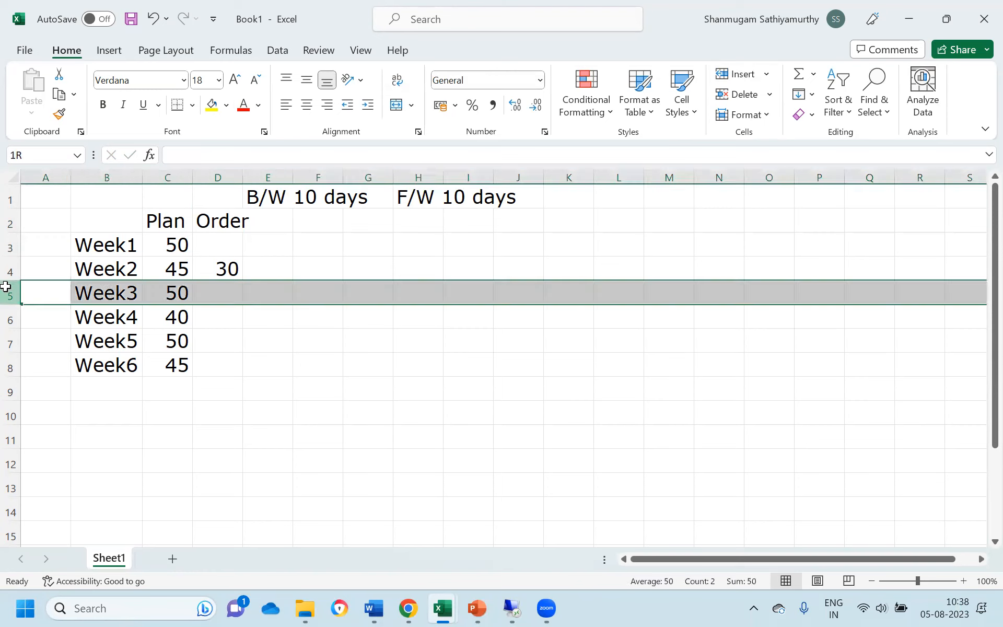
click(747, 75)
key(Right)
key(Right)
key(Right)
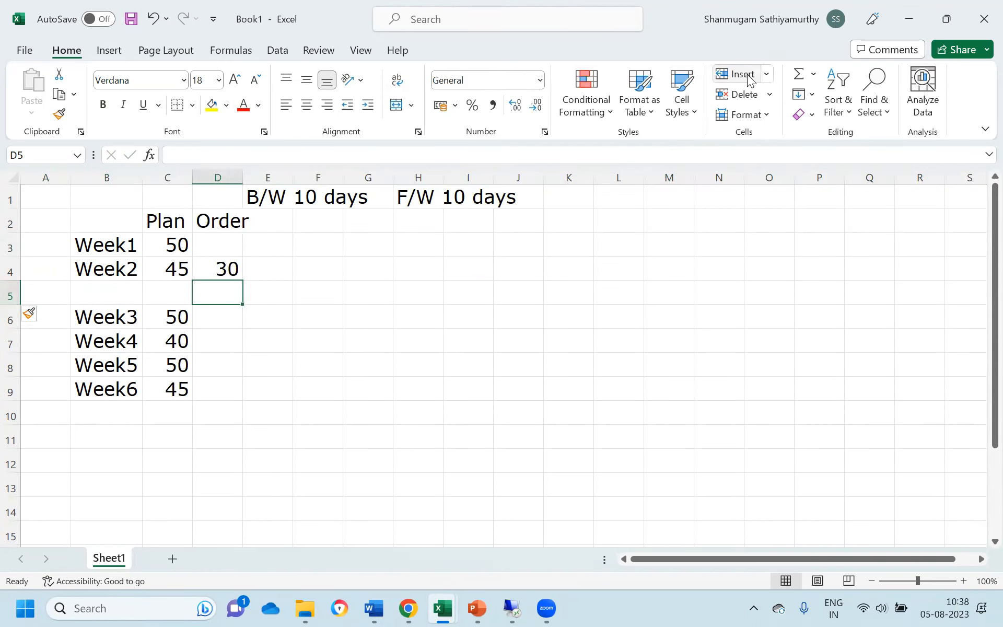
text(30)
key(Return)
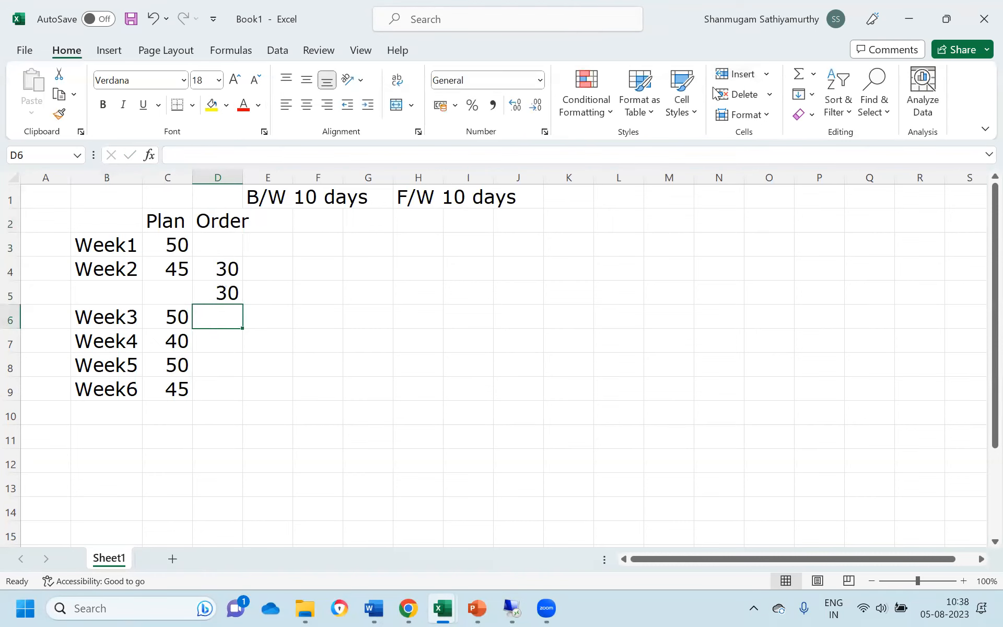
Step: Insert a blank row between Week3 and Week4 and copy the Week2 and Week3 labels into the blank cells below them
click(9, 345)
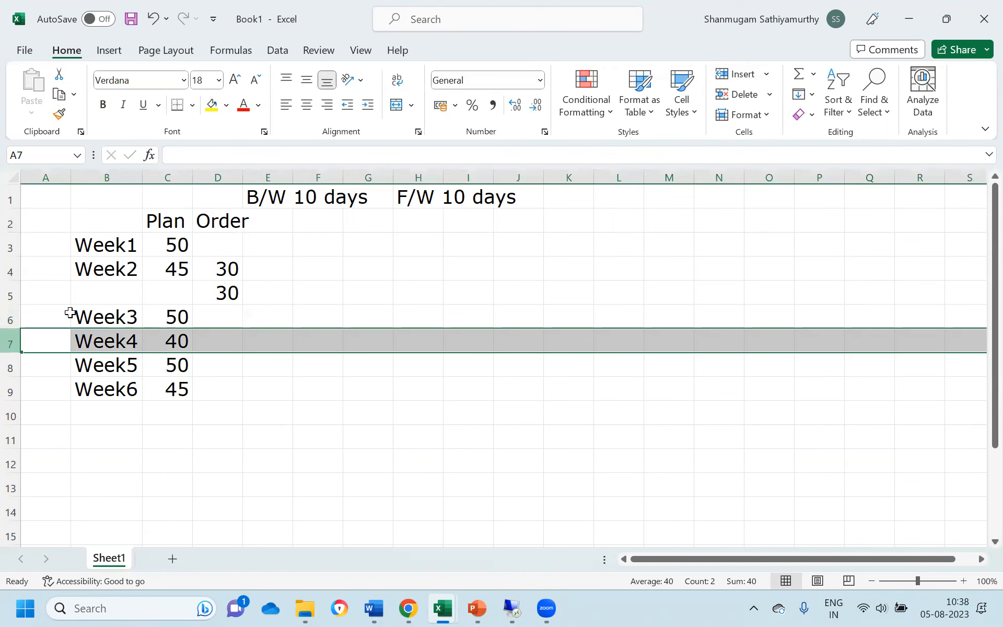
click(739, 80)
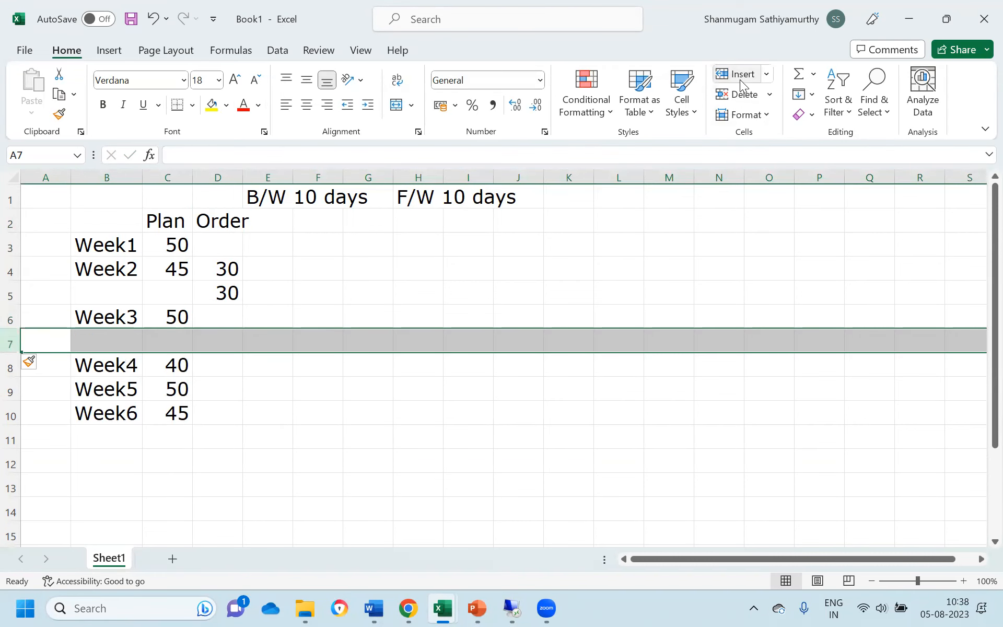
key(Up)
key(Up)
key(Up)
key(Right)
key(ctrl+c)
key(Down)
key(ctrl+v)
key(Down)
key(ctrl+c)
key(Down)
key(ctrl+v)
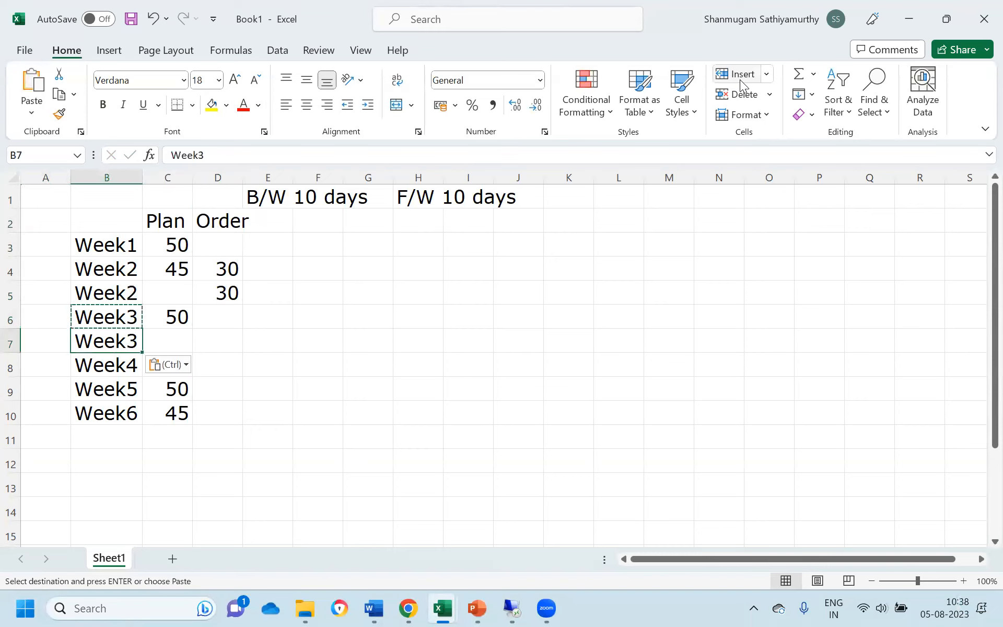
key(Escape)
Step: Enter order quantities of 20 and 35 for the two Week3 rows in cells D6 and D7
key(Right)
key(Right)
key(Up)
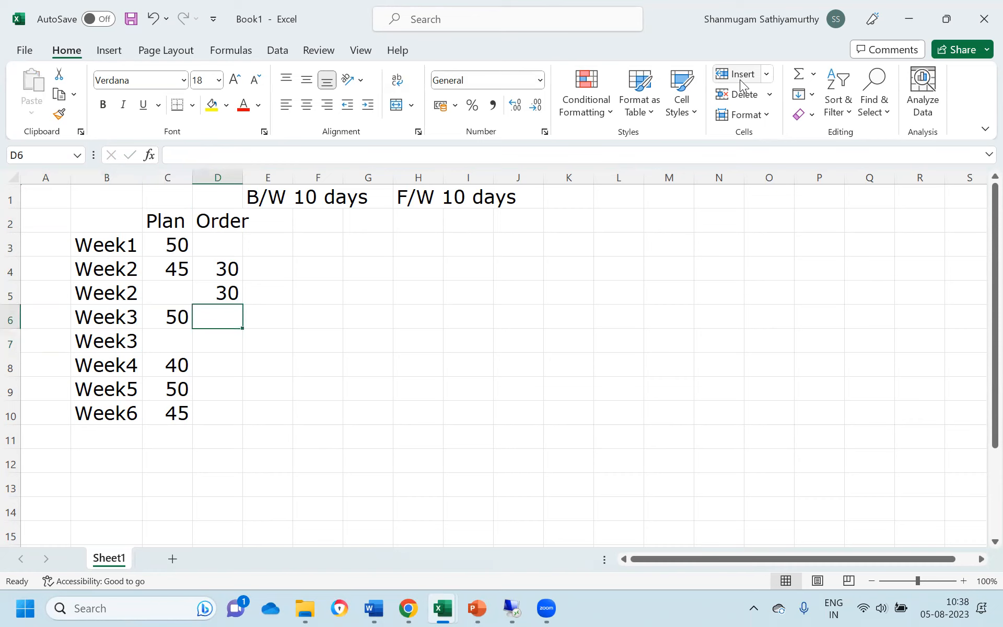
text(20)
key(Return)
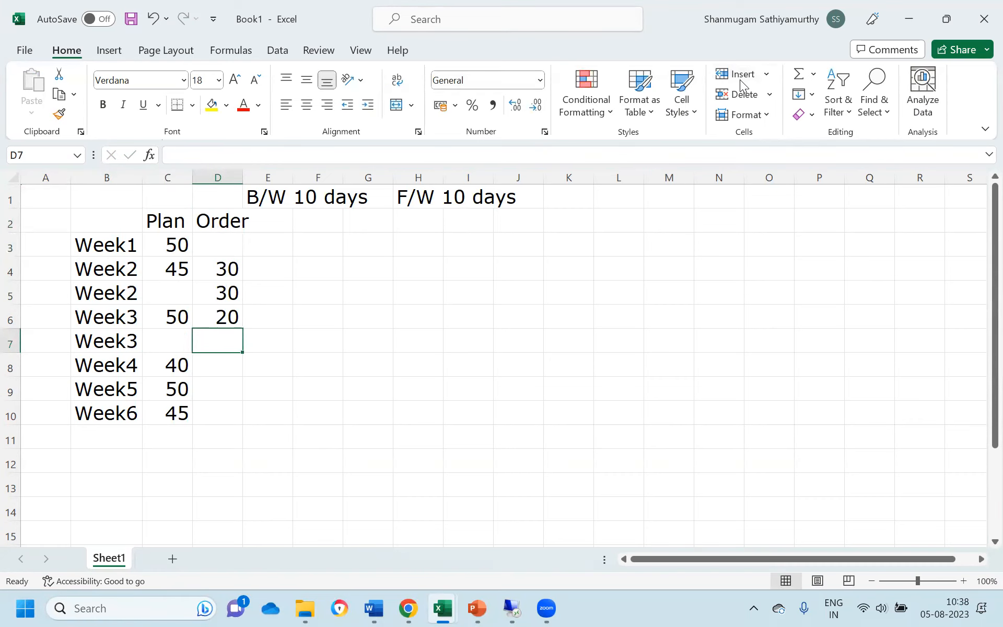
text(35)
key(Return)
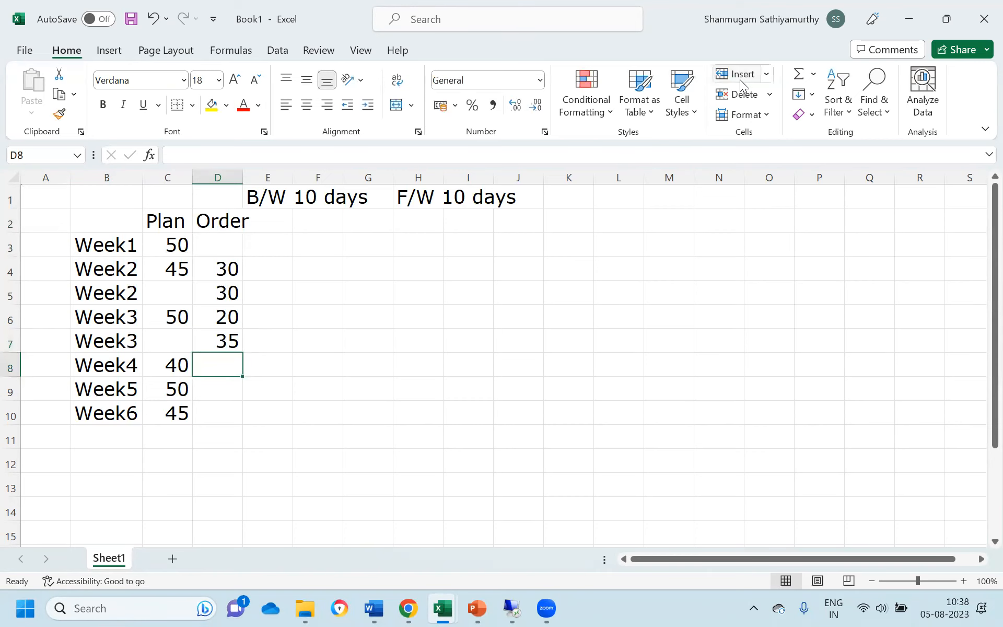
Step: Insert a blank row below Week4 and another blank row below Week1
click(10, 392)
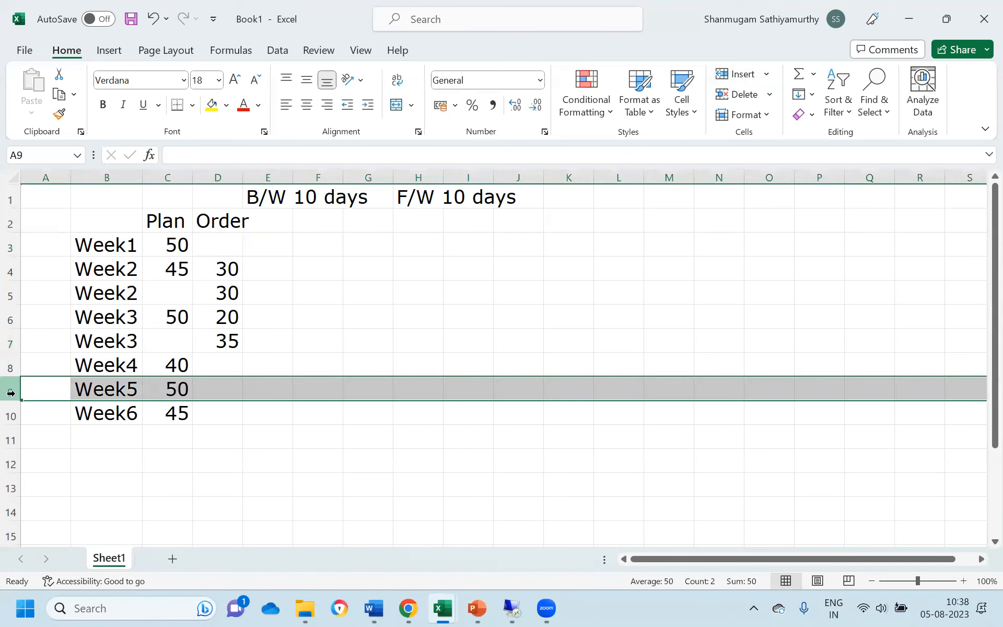
click(738, 73)
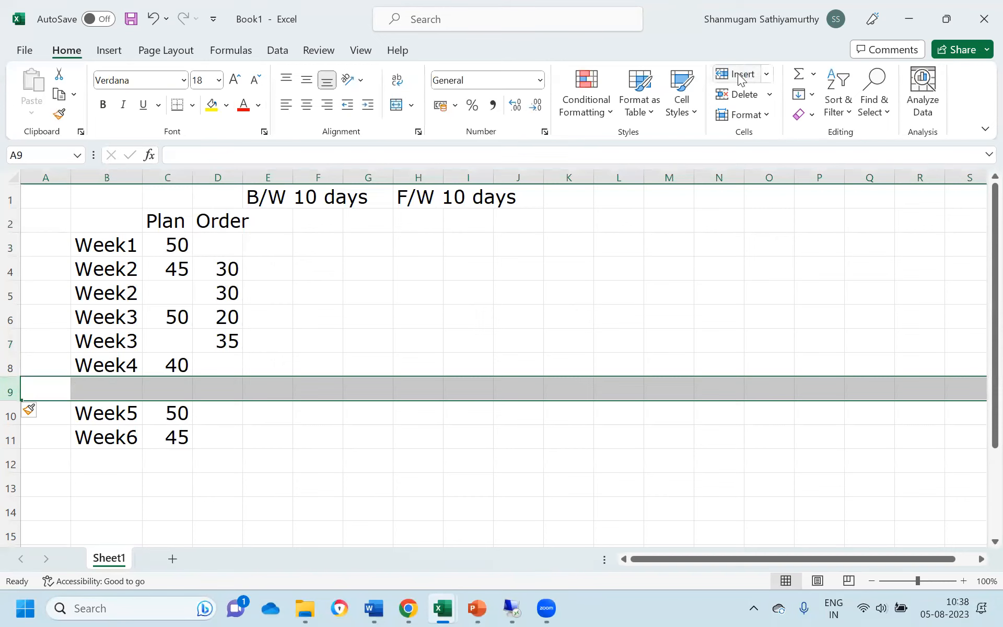
click(10, 270)
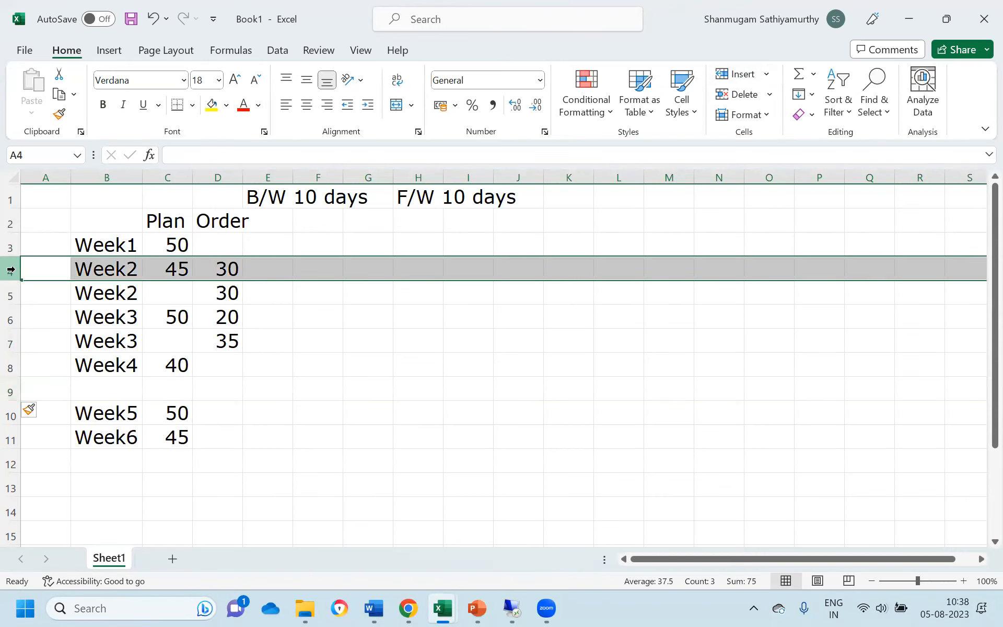
click(740, 73)
Step: Copy the Week1 label into the blank cell below it in column B
key(Up)
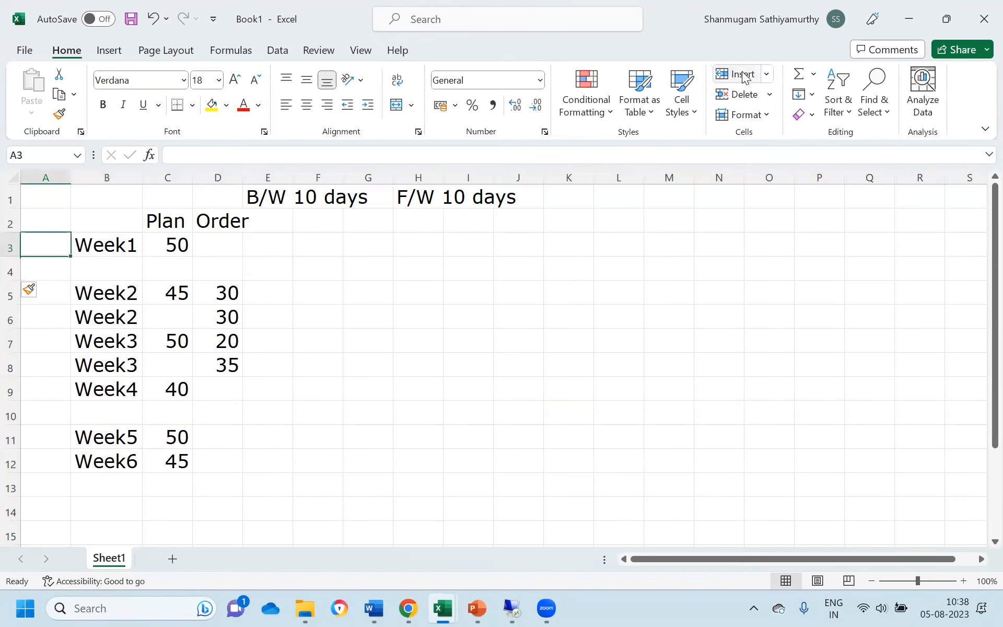
key(Right)
key(ctrl+c)
key(Down)
key(ctrl+v)
Step: Enter an order quantity of 20 for each of the two Week1 rows in D3 and D4
key(Right)
key(Right)
key(Up)
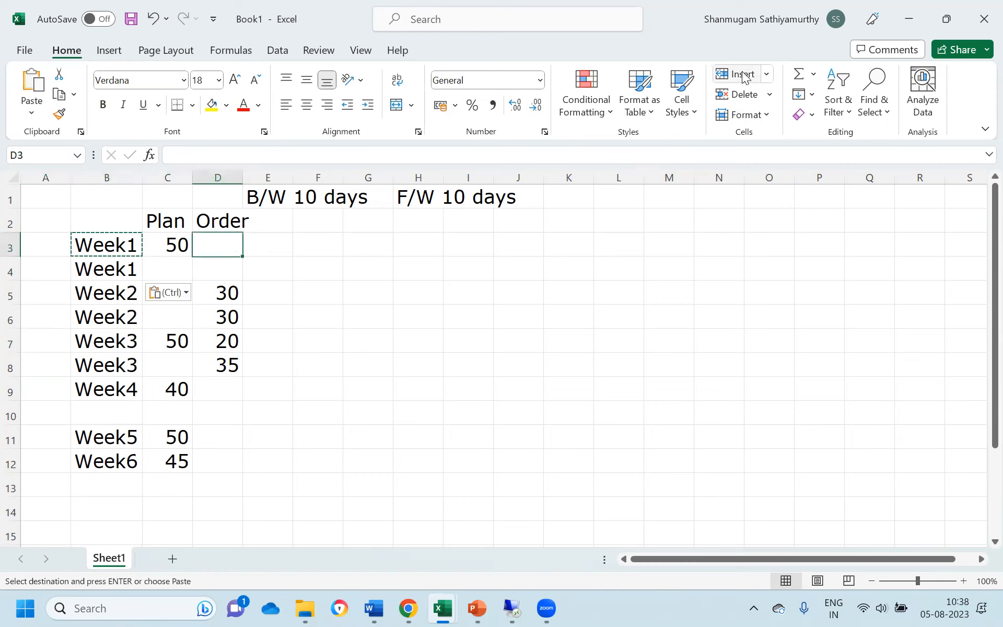
text(20)
key(Return)
text(20)
key(Return)
Step: Copy the Week4 label into the blank cell B10 below it
key(Down)
key(Down)
key(Down)
key(Down)
key(Down)
key(Left)
key(Left)
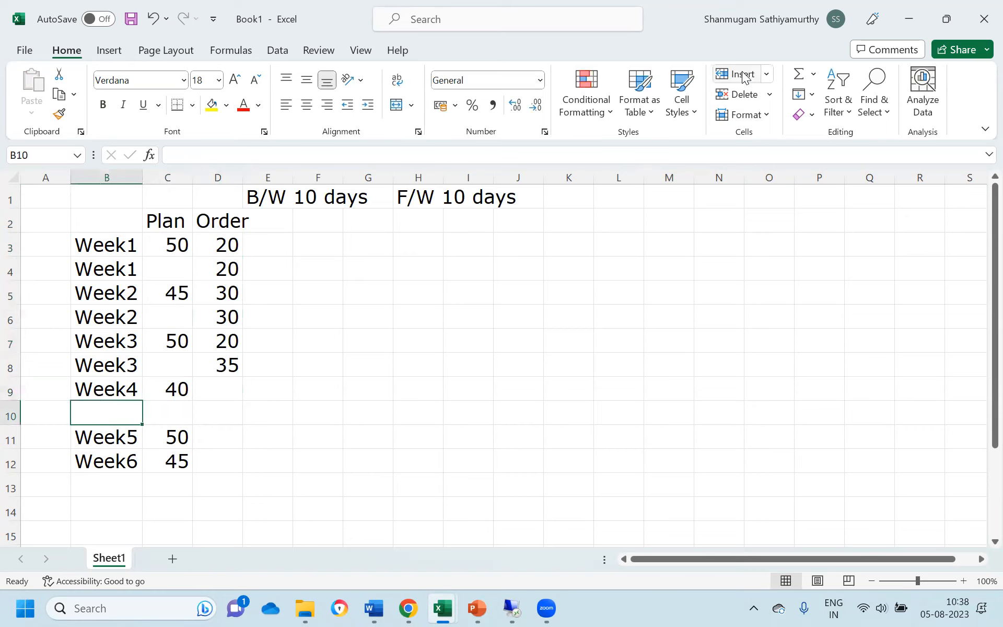
key(Up)
key(ctrl+c)
key(Down)
key(ctrl+v)
Step: Enter order quantities of 20 and 25 for the two Week4 rows in D9 and D10
key(Right)
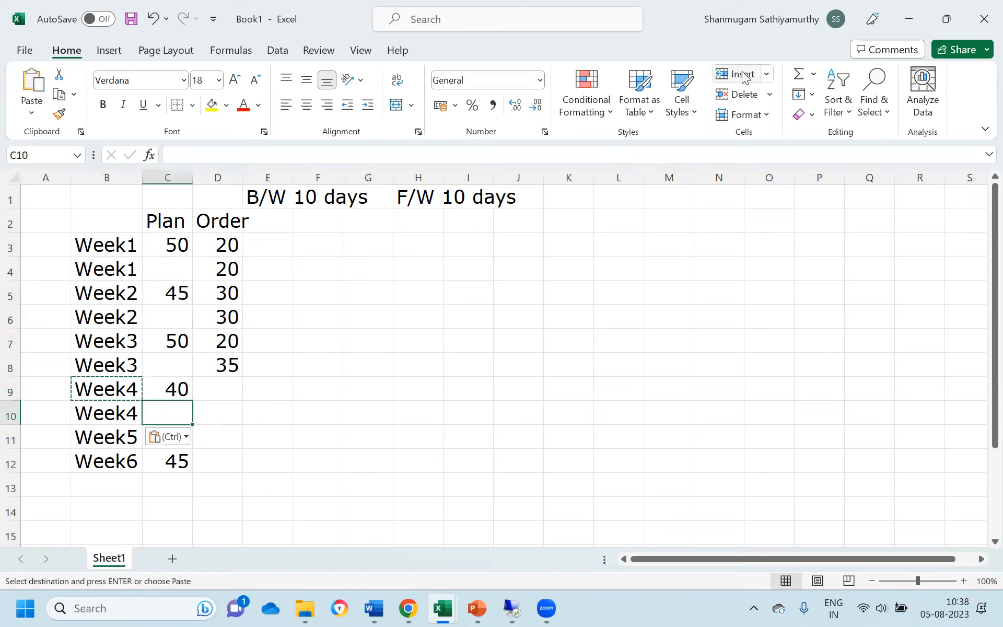
key(Right)
key(Up)
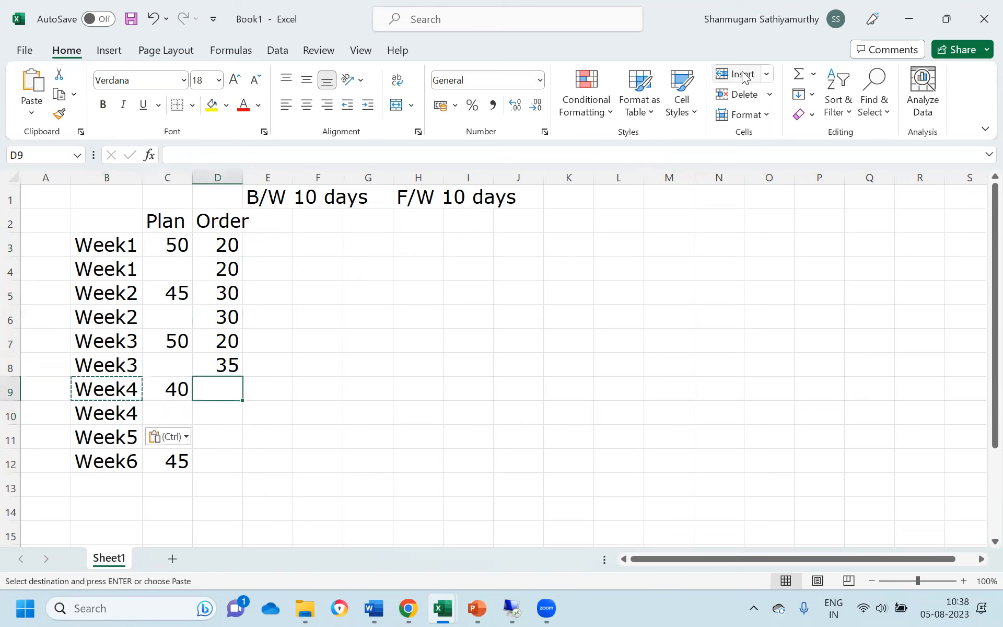
text(20)
key(Return)
text(25)
key(Return)
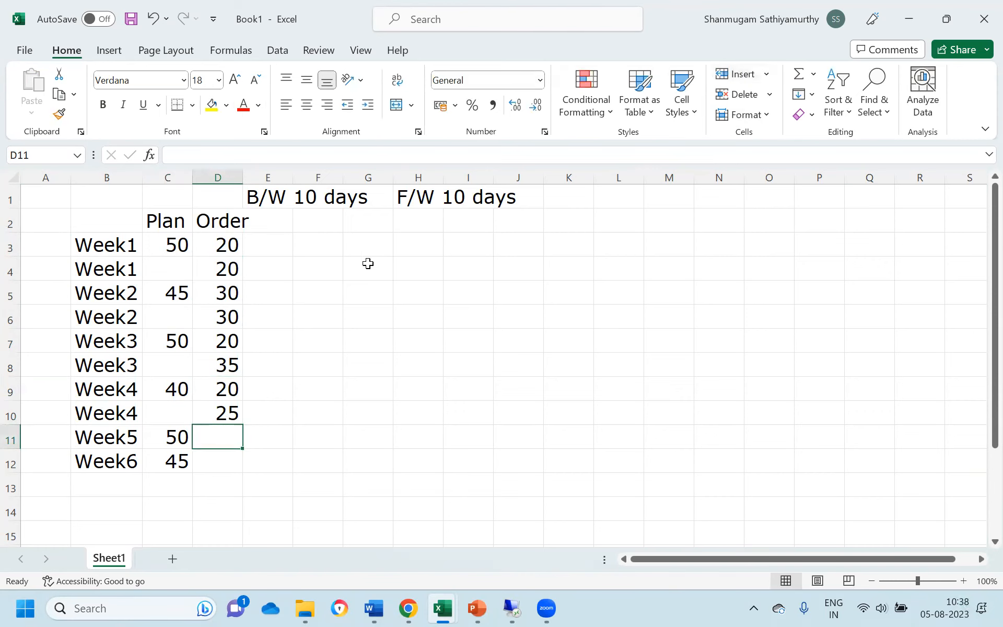
Step: Insert a blank row between Week5 and Week6 and copy the Week5 label into its column B cell
click(11, 464)
click(742, 74)
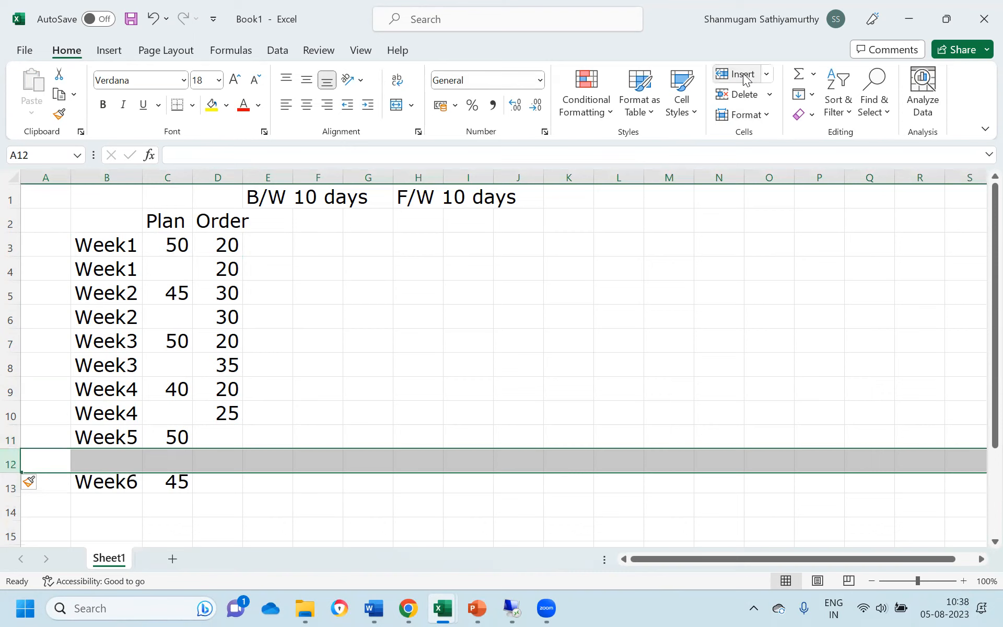
key(Right)
key(Up)
key(ctrl+c)
key(Down)
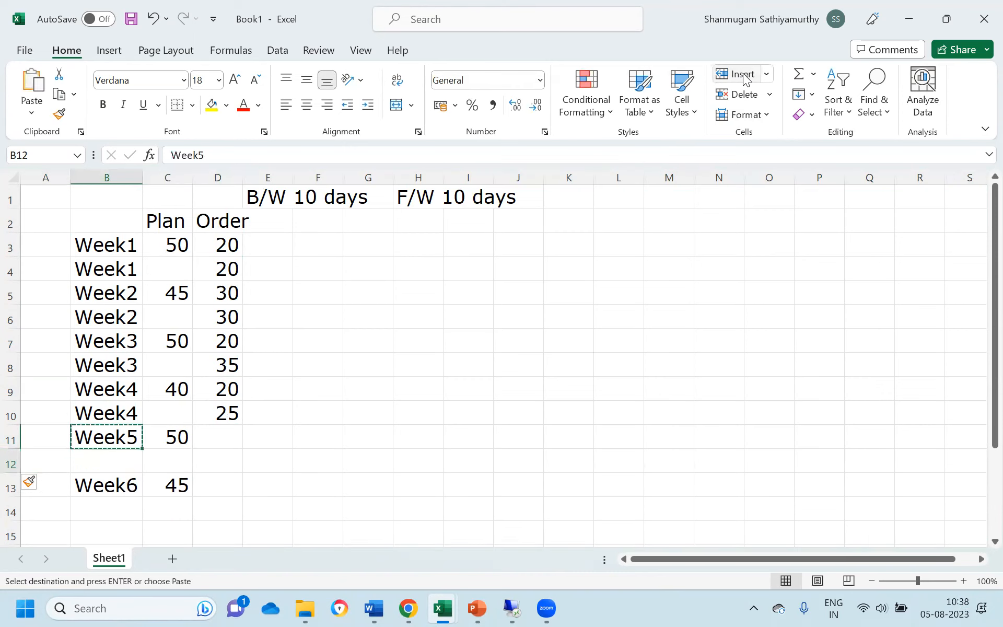
key(ctrl+v)
Step: Enter order quantities of 30 and 25 for the two Week5 rows in D11 and D12
key(Right)
key(Right)
key(Up)
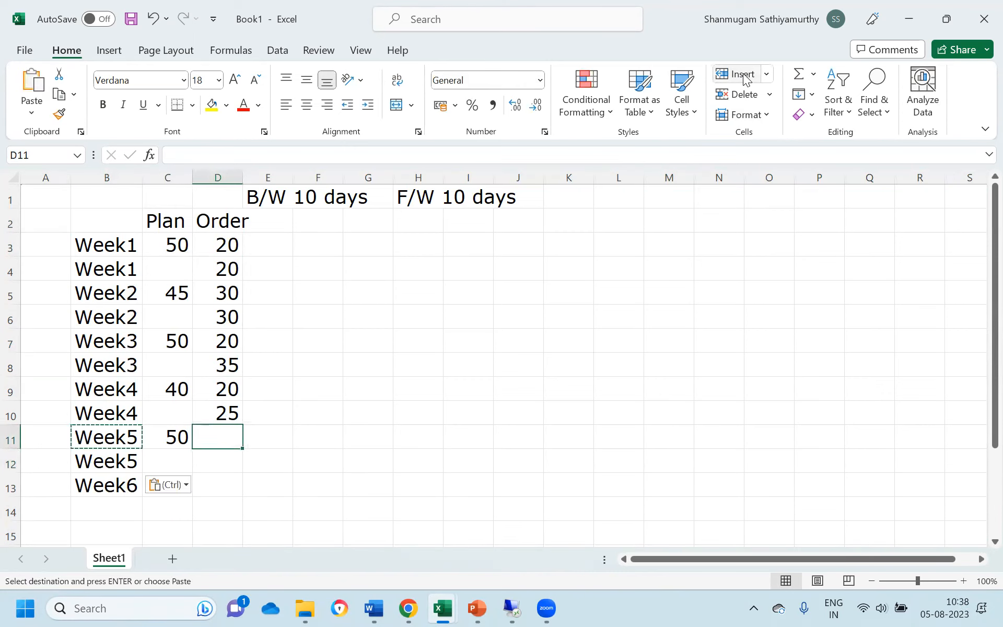
text(30)
key(Return)
text(25)
key(Return)
Step: Copy the Week6 label into cell B14 to give Week6 a second row
key(Left)
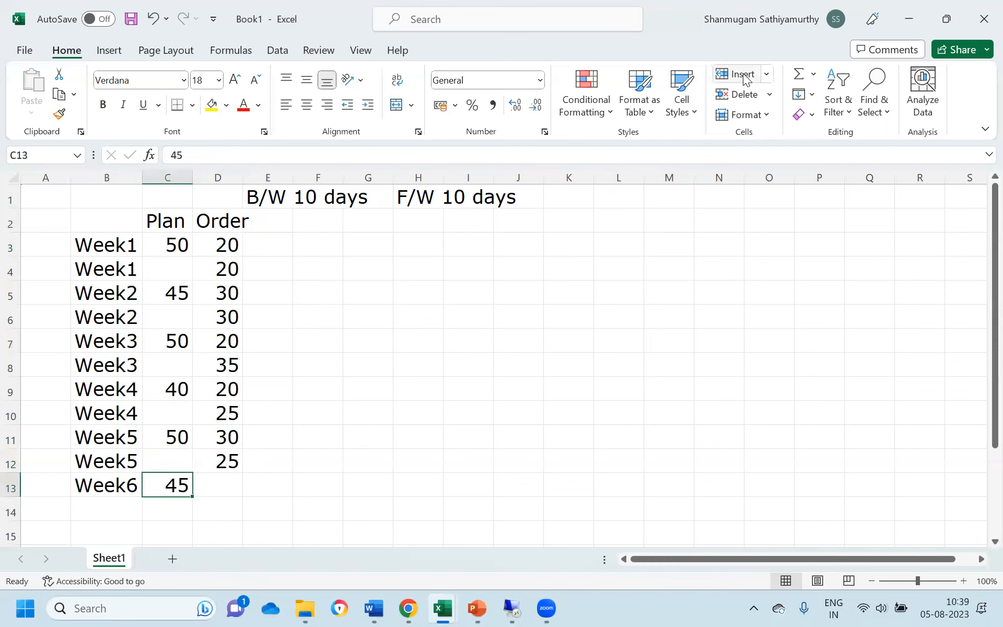
key(Left)
key(ctrl+c)
key(Down)
key(ctrl+v)
Step: Enter order quantities of 30 and 20 for the two Week6 rows in D13 and D14
key(Right)
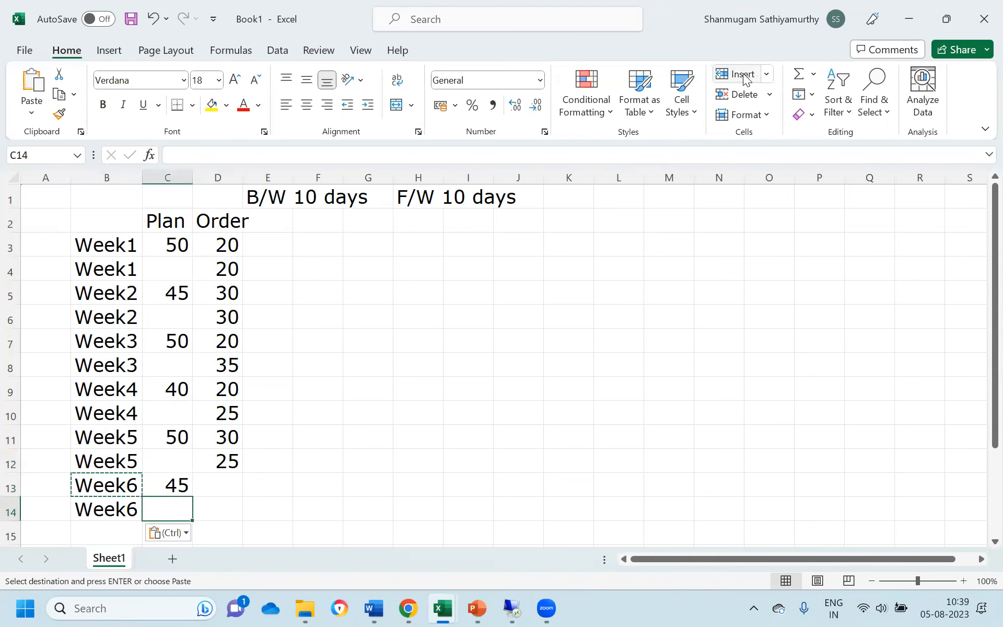
key(Up)
key(Right)
text(30)
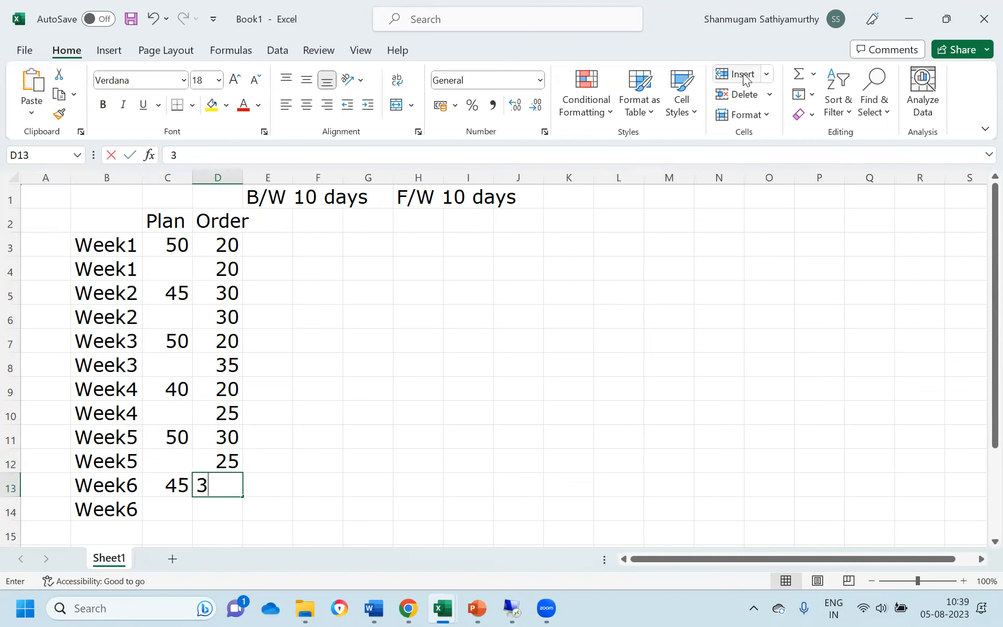
key(Return)
text(20)
key(Return)
Step: Review the weekly Plan and Order quantities together with the B/W 10 days heading
key(Up)
key(Up)
key(Up)
key(Up)
key(Up)
key(Up)
key(Up)
key(Up)
key(Up)
key(Up)
key(Up)
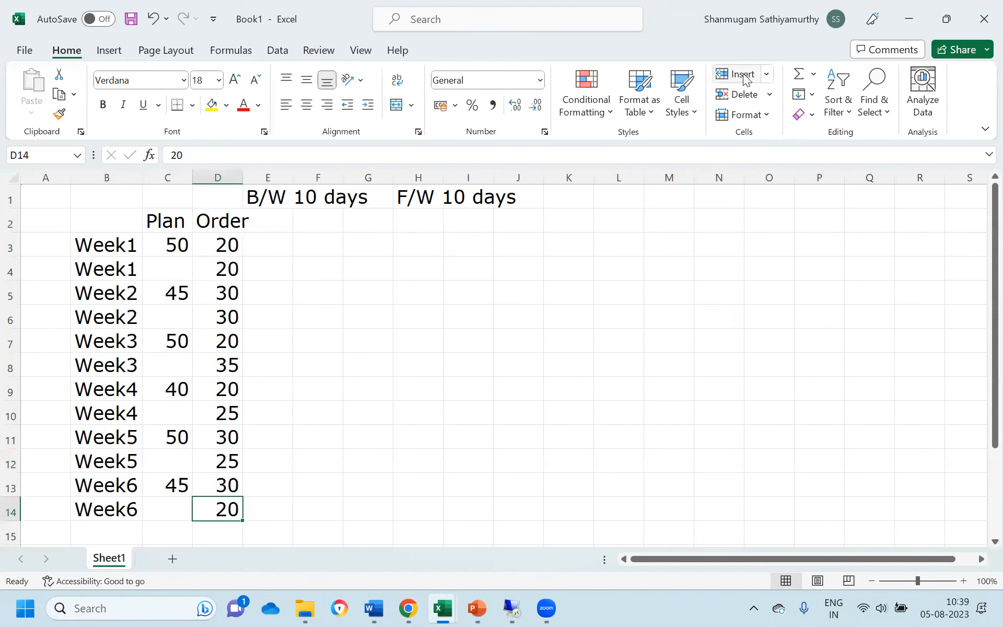
key(Up)
key(Up)
key(Left)
key(Down)
key(Up)
key(shift+Down)
key(shift+Down)
key(shift+Down)
key(shift+Down)
key(shift+Down)
key(shift+Down)
key(shift+Down)
key(shift+Down)
key(shift+Down)
key(shift+Down)
key(shift+Down)
key(shift+Down)
key(shift+Down)
key(shift+Down)
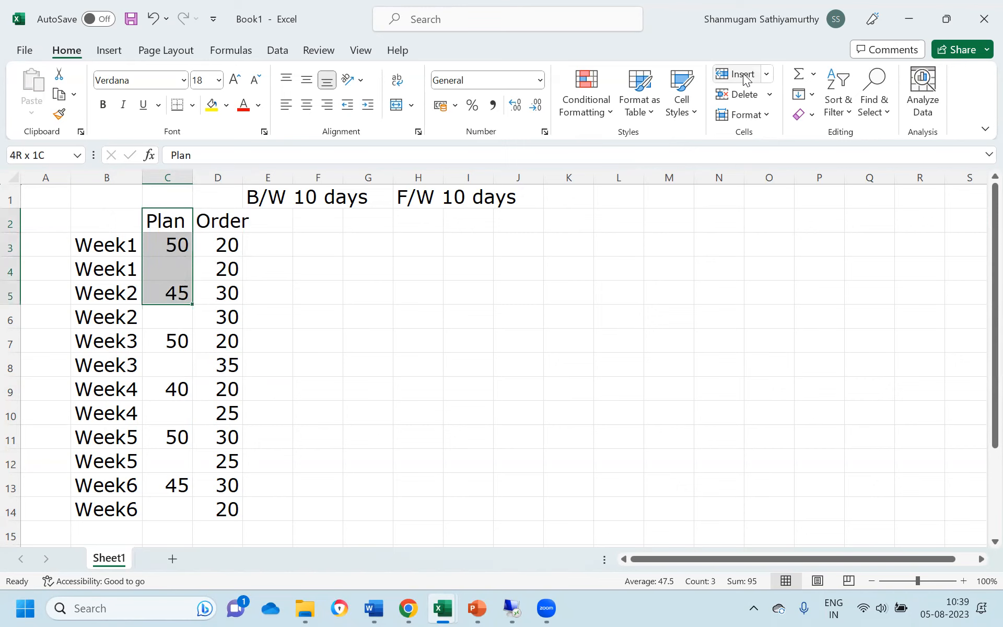
key(shift+Up)
key(Up)
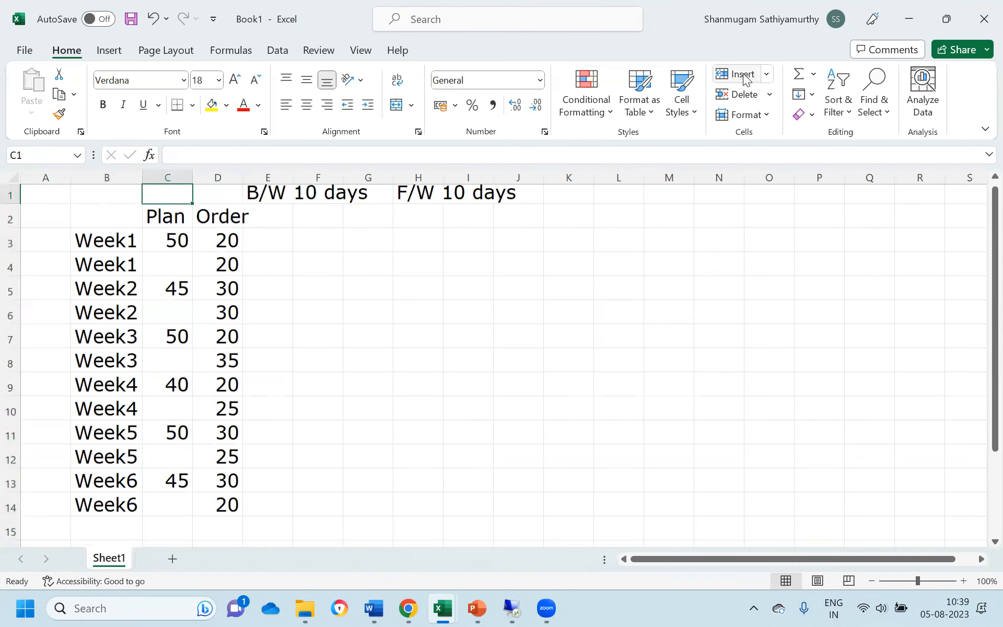
key(Down)
key(Down)
key(Down)
key(Right)
key(Right)
key(Left)
key(Left)
key(Up)
key(Up)
key(Up)
key(Right)
key(Right)
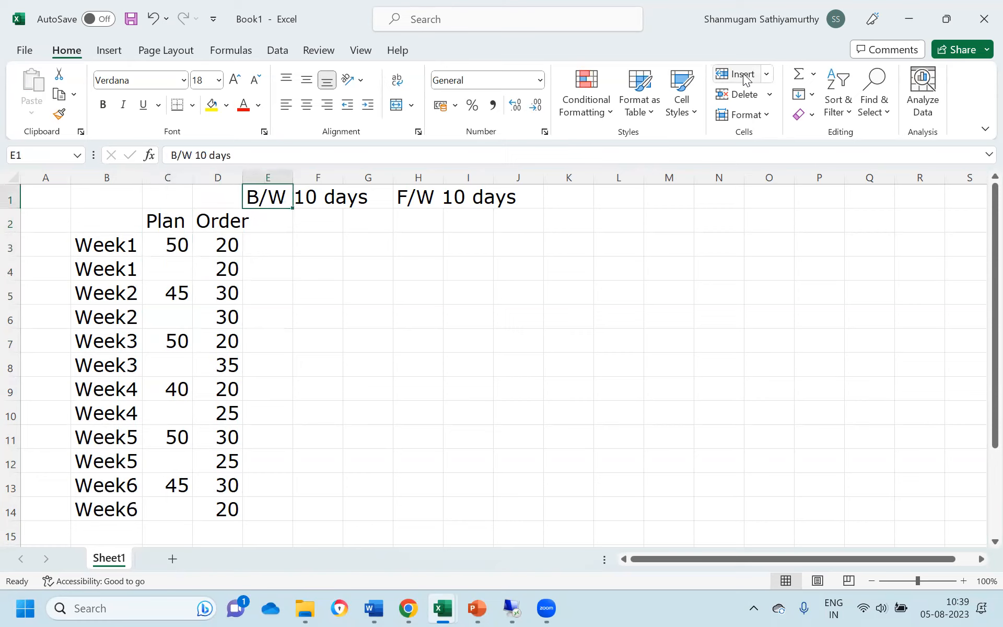
Step: Insert a blank row above the Plan and Order headings and enter the heading "B/W" in cell E3
click(10, 224)
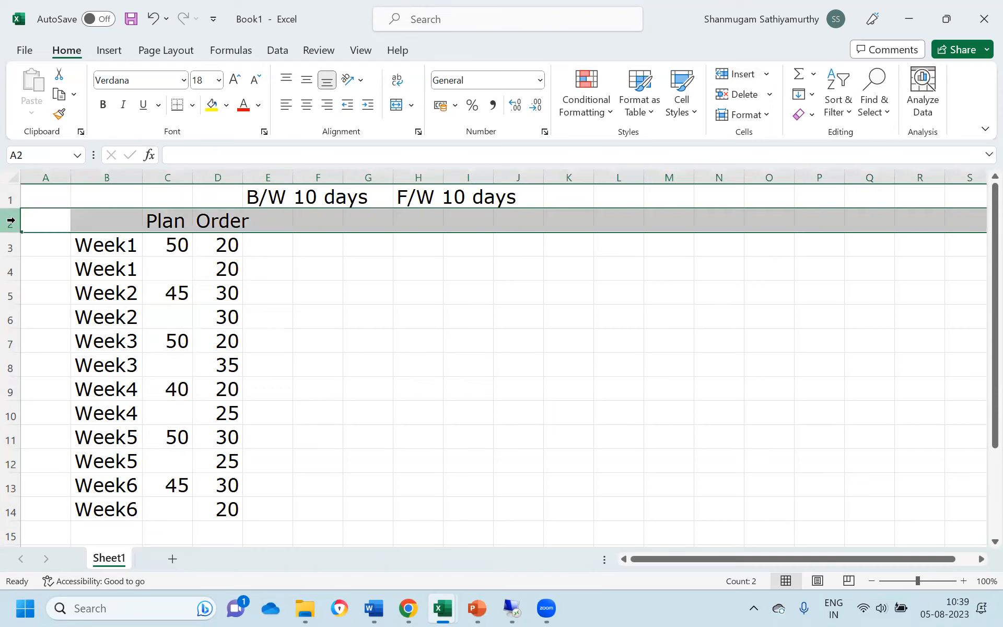
click(731, 73)
key(Down)
key(Right)
key(Right)
key(Right)
key(Right)
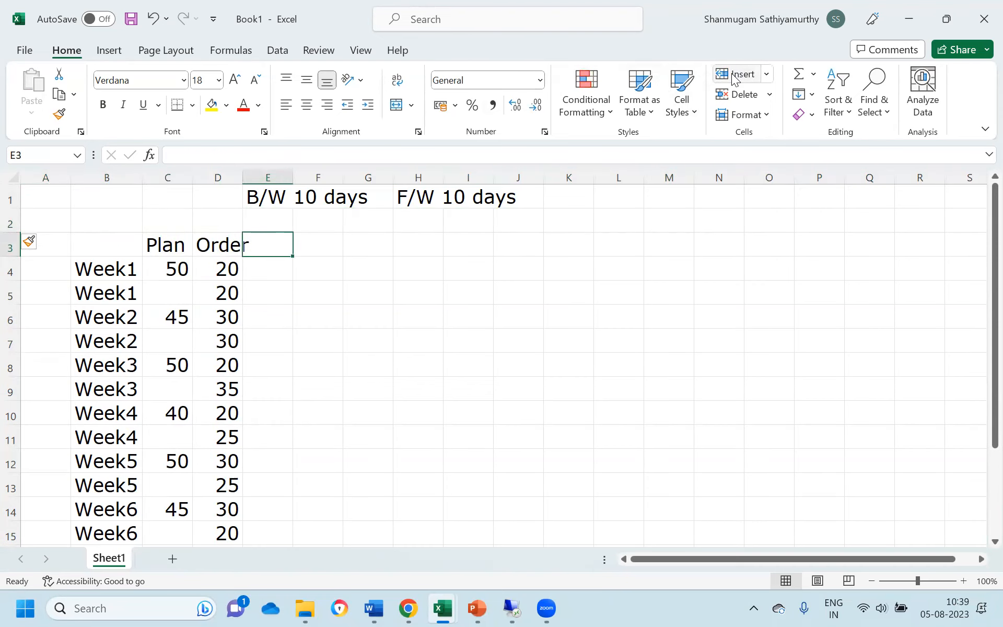
text(B/W)
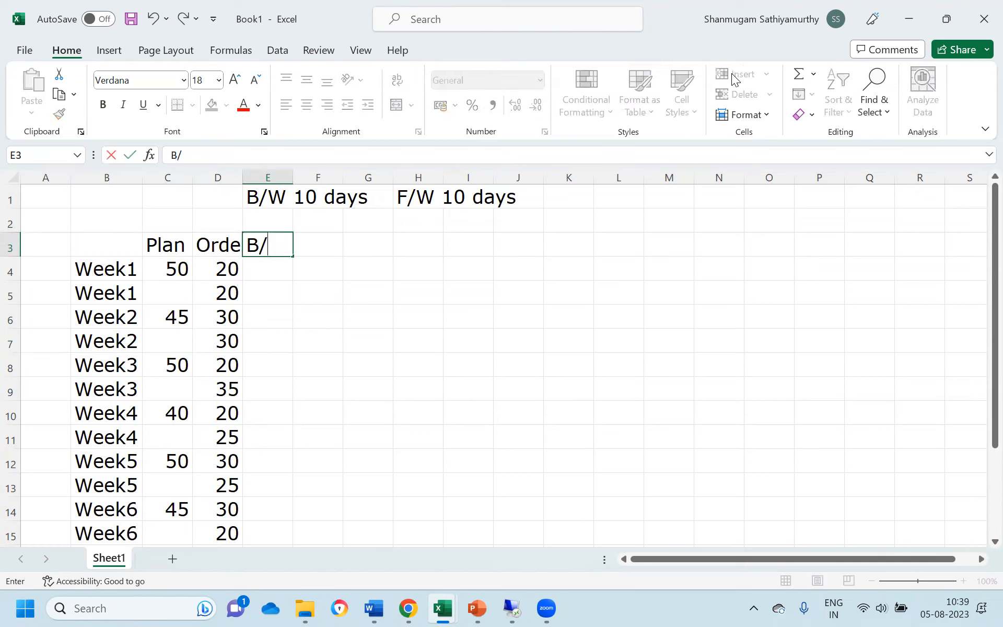
key(Return)
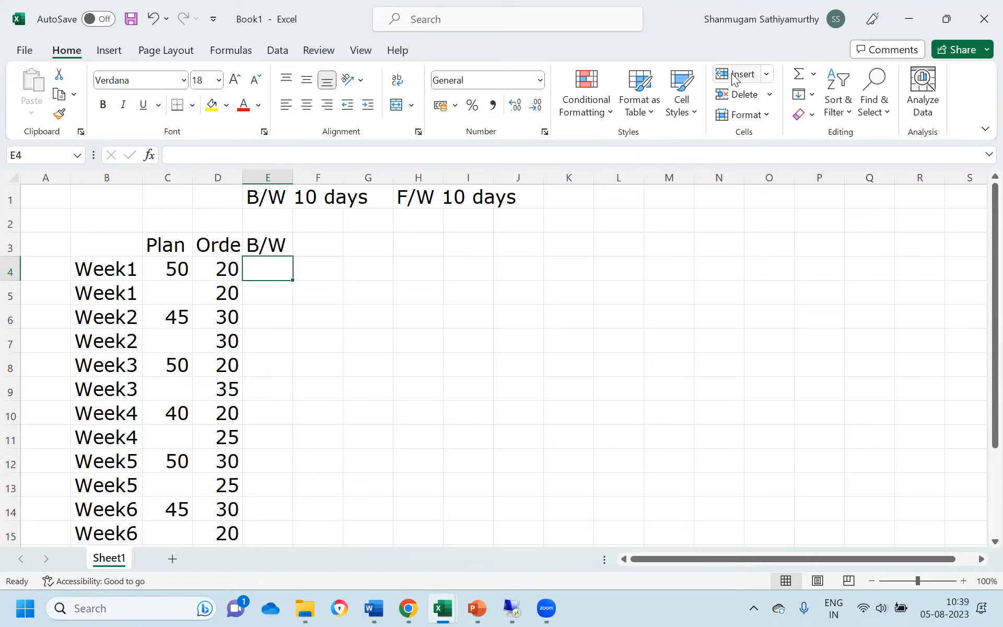
Step: Enter 30 in the B/W column for the first Week1 row, cell E4
key(Left)
key(Left)
key(Right)
key(Down)
key(Up)
key(Down)
key(Up)
key(Right)
text(30)
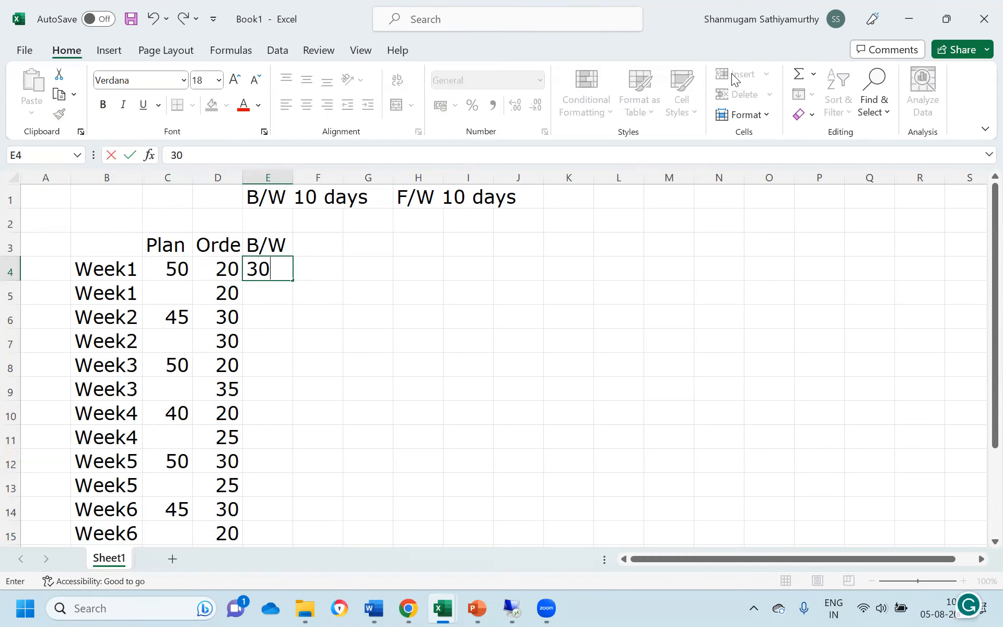
key(Left)
key(Left)
key(Right)
key(Right)
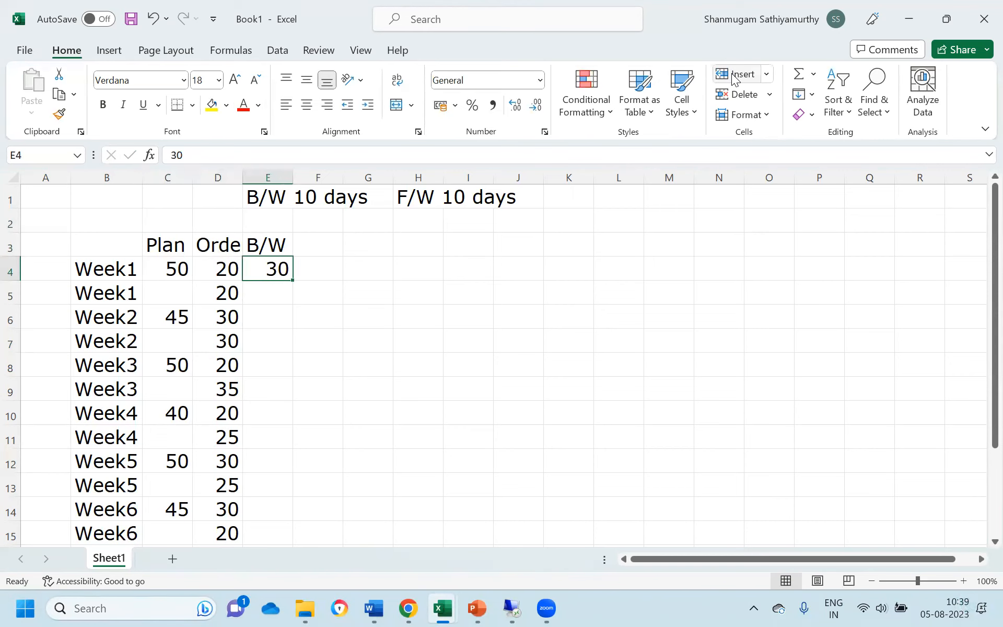
Step: Enter 10 in the B/W column for the second Week1 row, cell E5
key(Down)
text(10)
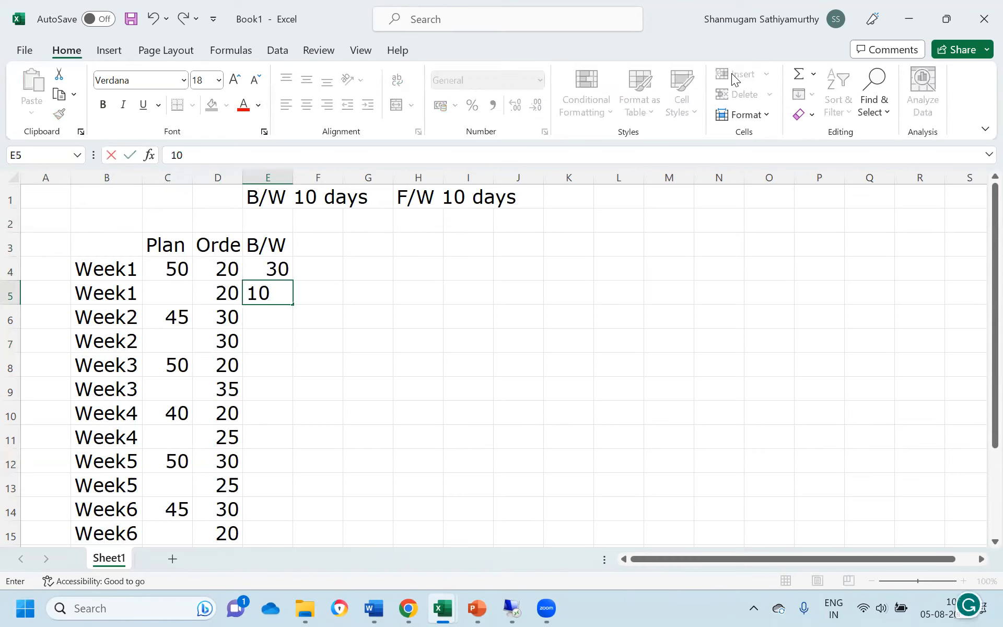
key(Return)
key(Up)
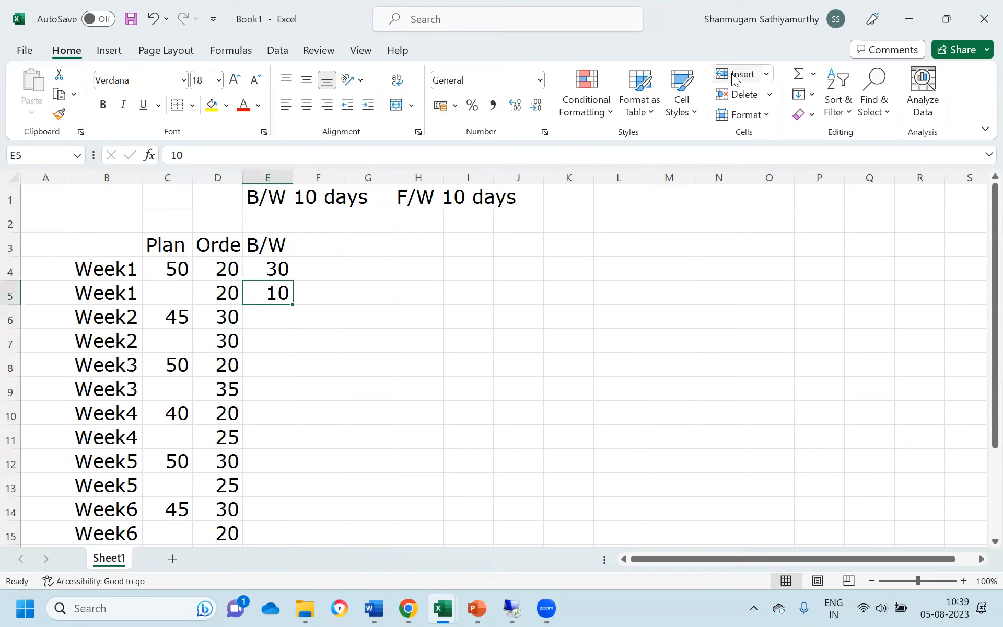
key(Left)
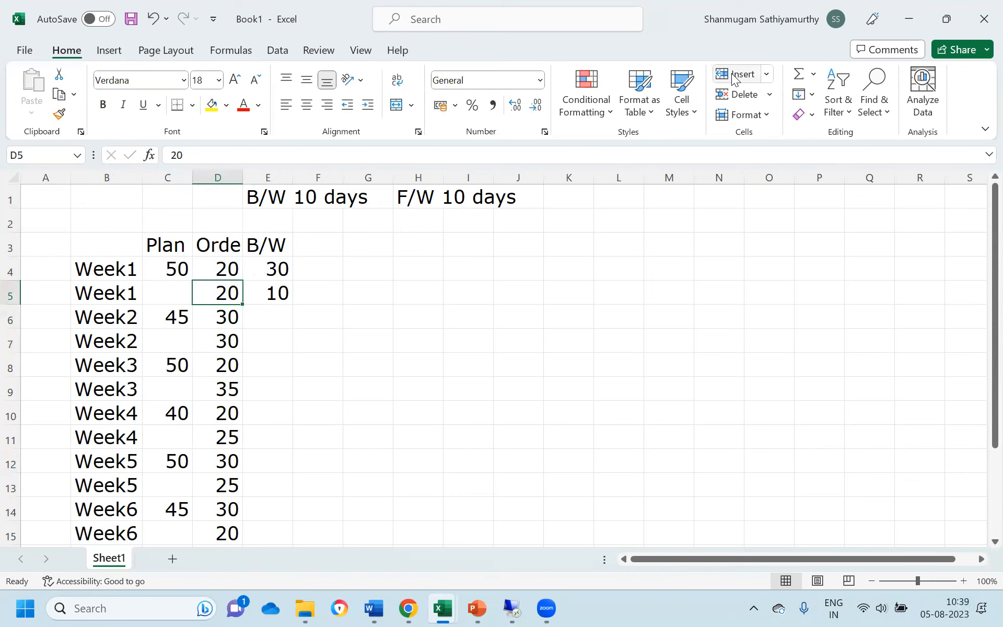
key(Right)
key(Left)
key(Up)
key(Right)
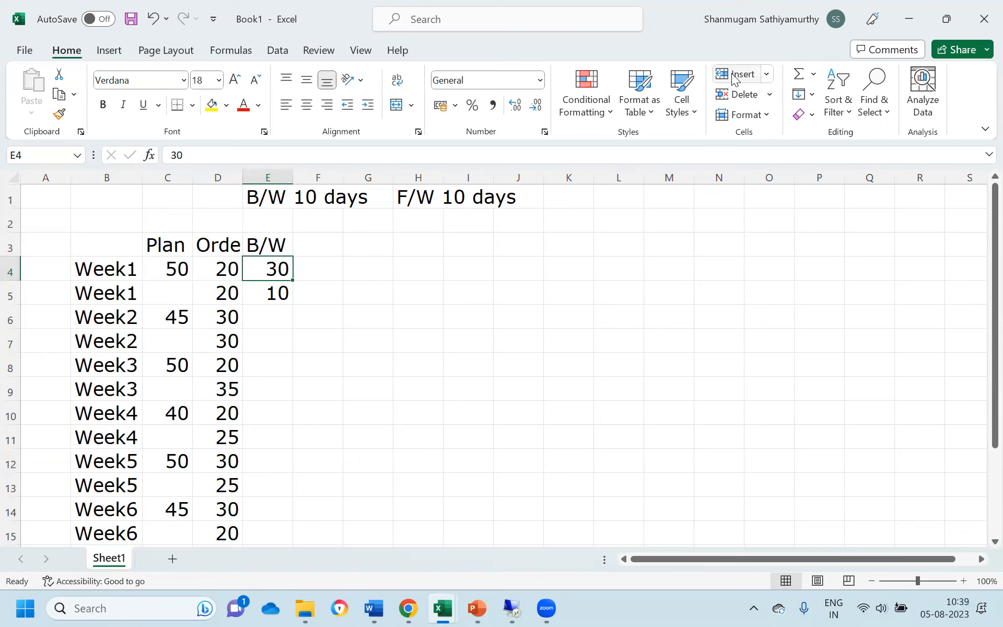
Step: Review the first Week1 row's Plan, Order and B/W quantities together with their column headings
key(Left)
key(Left)
key(Left)
key(Right)
key(Right)
key(Right)
key(Left)
key(Up)
key(Down)
key(Up)
key(Up)
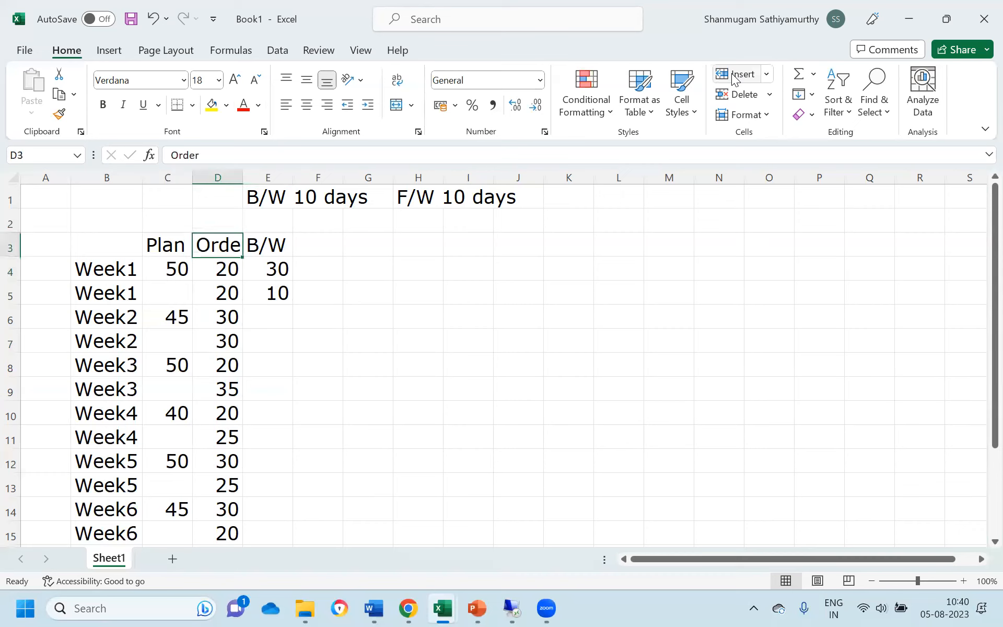
Step: Highlight the Plan and Order columns in yellow, from their headings down through the last Week6 row
key(Down)
key(Left)
key(shift+Right)
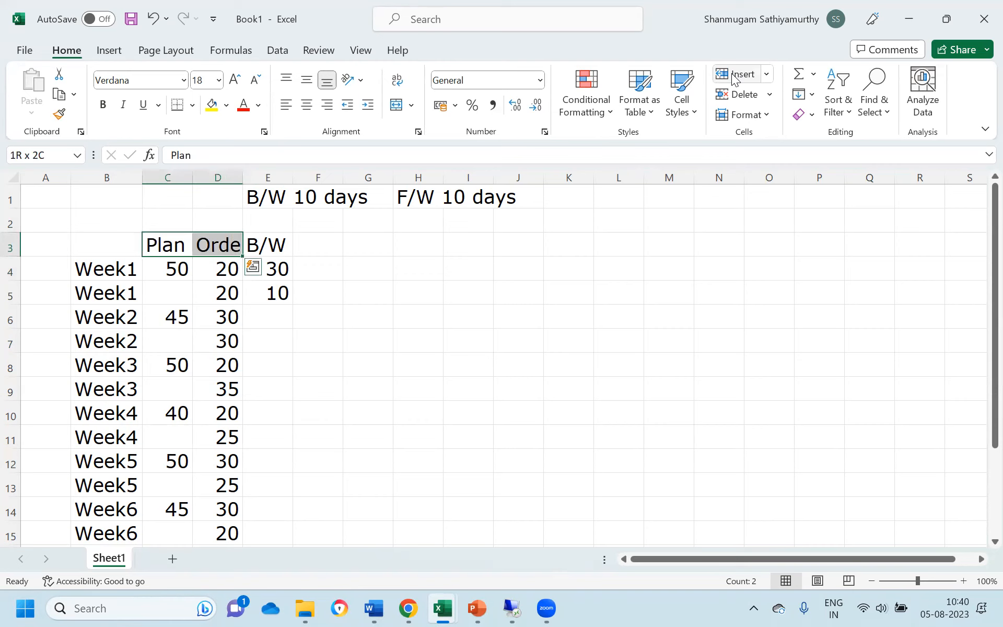
key(shift+Down)
key(shift+Down)
key(shift+Down)
key(shift+Down)
key(shift+Down)
key(shift+Down)
key(shift+Down)
key(shift+Down)
key(shift+Down)
key(shift+Down)
key(shift+Down)
key(shift+Down)
key(shift+Down)
key(shift+Down)
key(shift+Up)
key(shift+Up)
key(shift+Up)
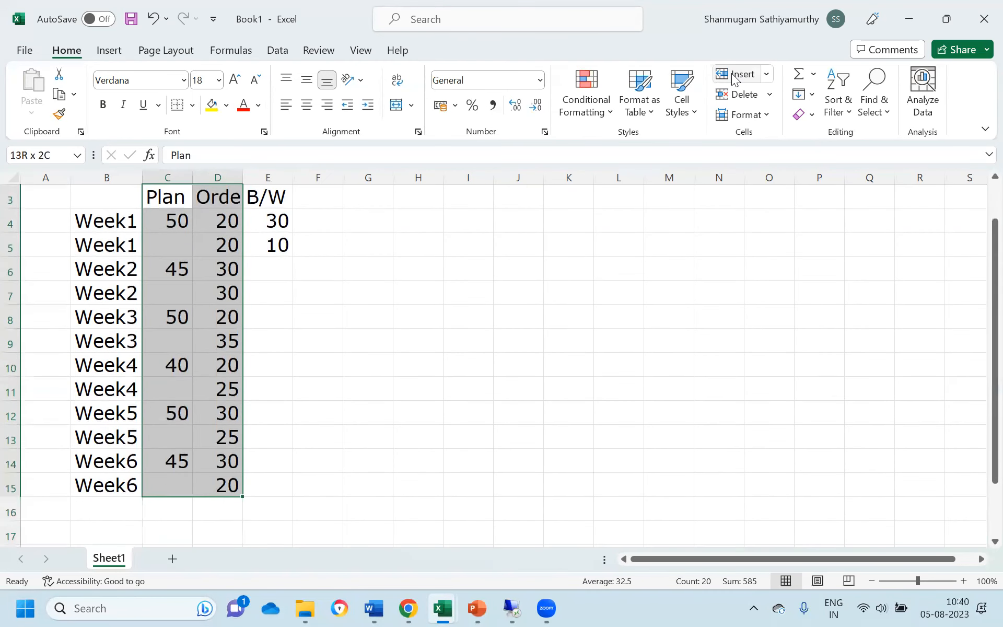
key(shift+Down)
click(212, 104)
Step: Review the second Week1 row's Order quantity against the quantity remaining in its B/W column
key(Up)
key(Up)
key(Down)
key(Down)
key(Down)
key(Down)
key(Down)
key(Right)
key(Right)
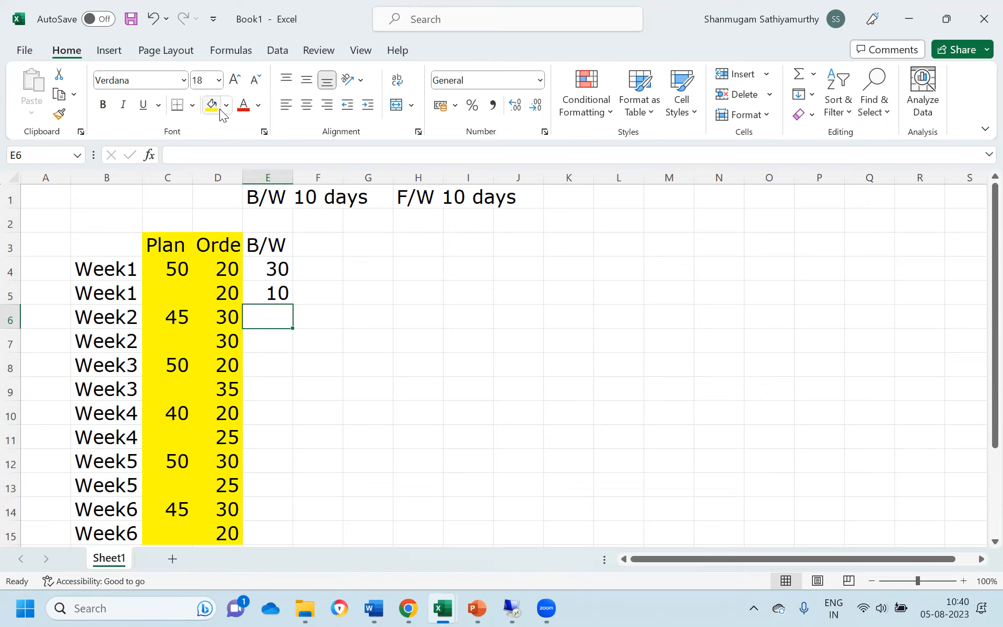
key(Up)
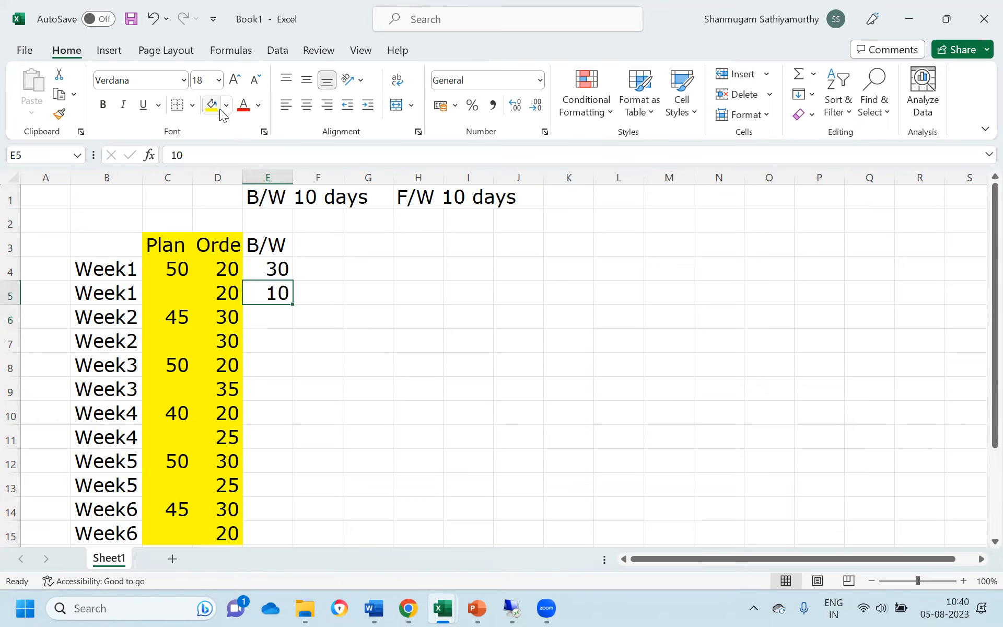
key(Left)
key(Right)
key(Left)
key(Left)
key(Right)
key(Right)
key(Right)
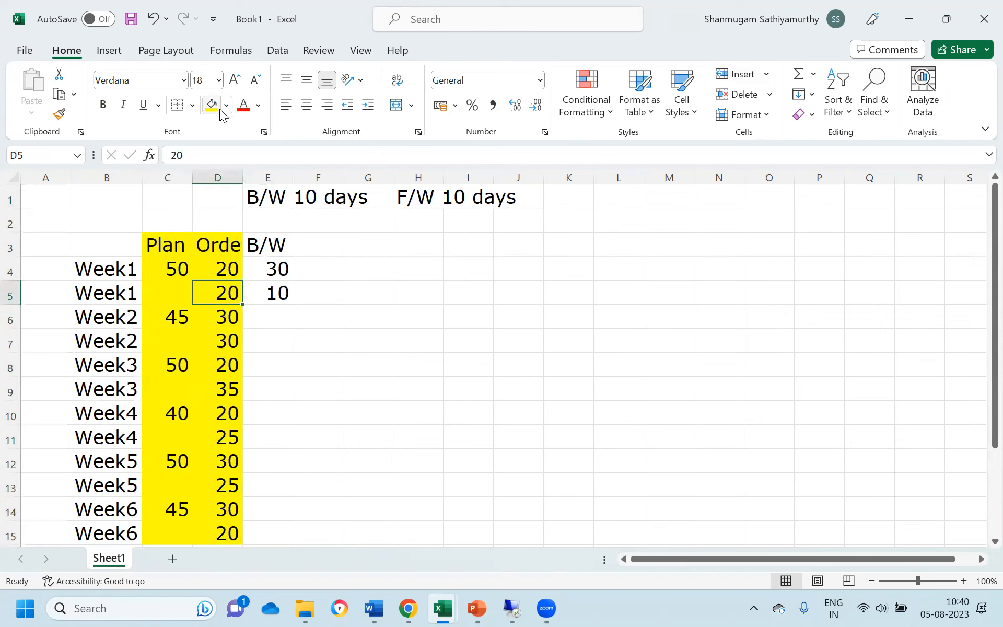
key(Left)
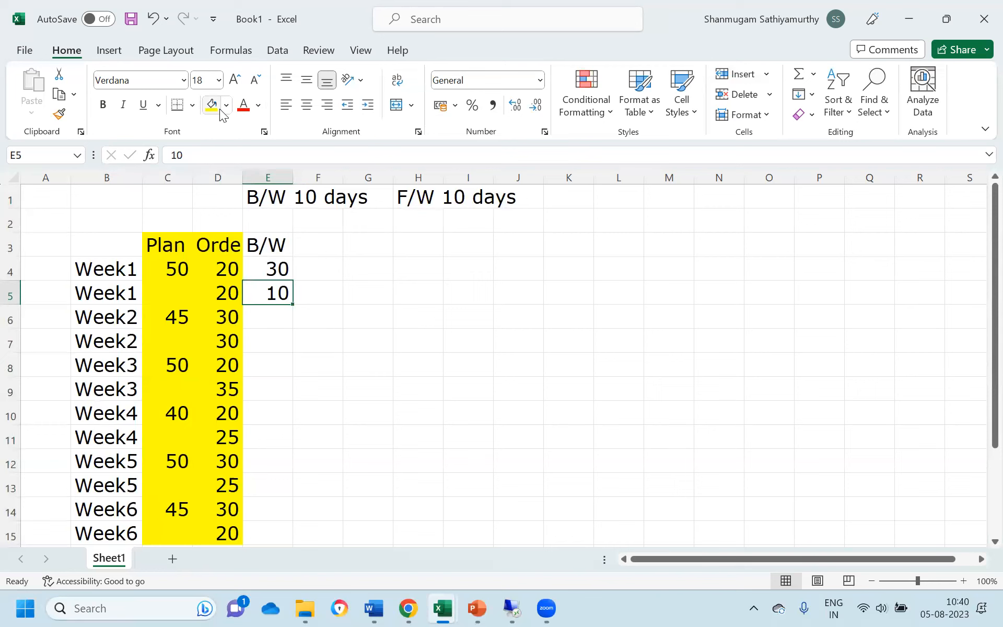
Step: Compare the first Week2 row's Order quantity with the remaining Week1 quantities in the B/W column
key(Down)
key(Down)
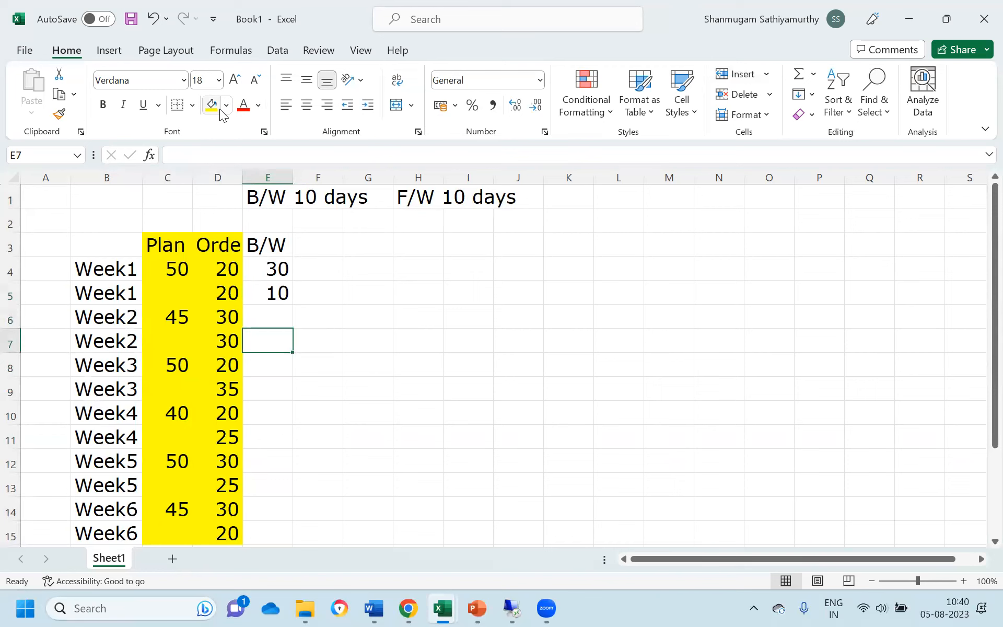
key(Left)
key(Up)
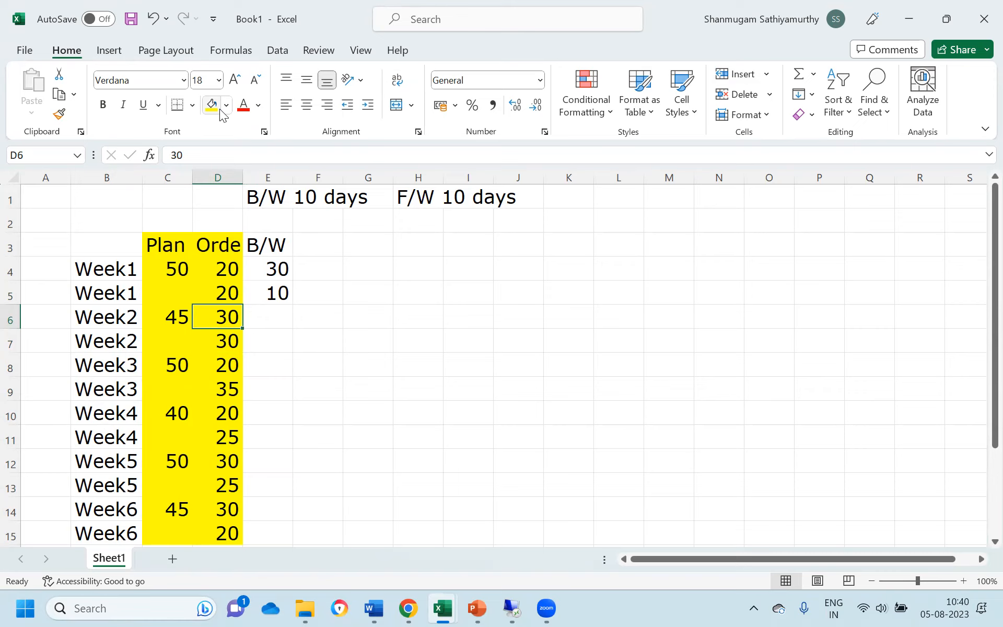
key(Up)
key(Up)
key(Up)
key(Down)
key(Down)
key(Down)
key(Right)
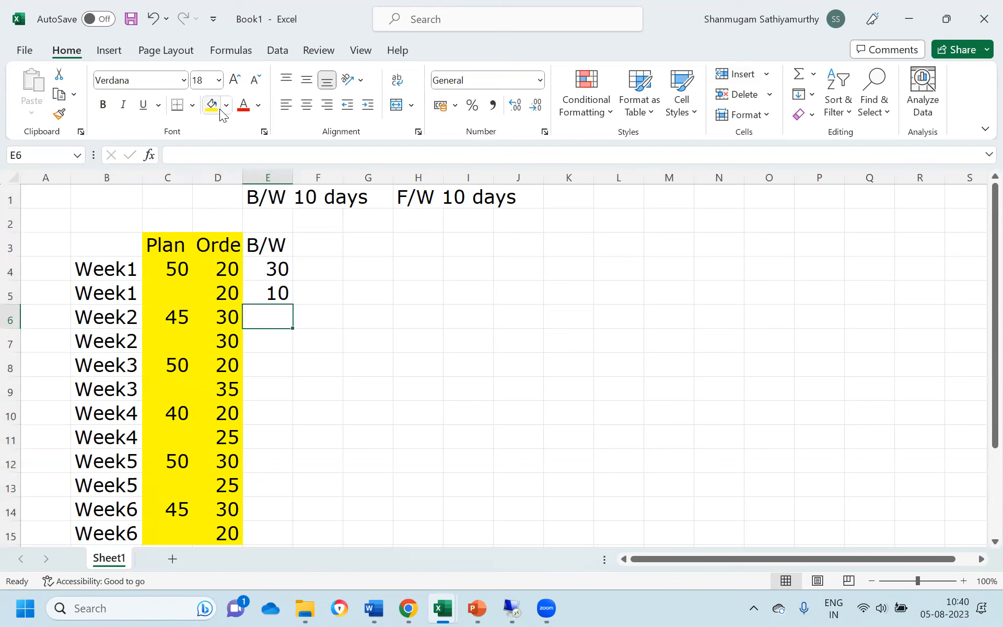
key(Left)
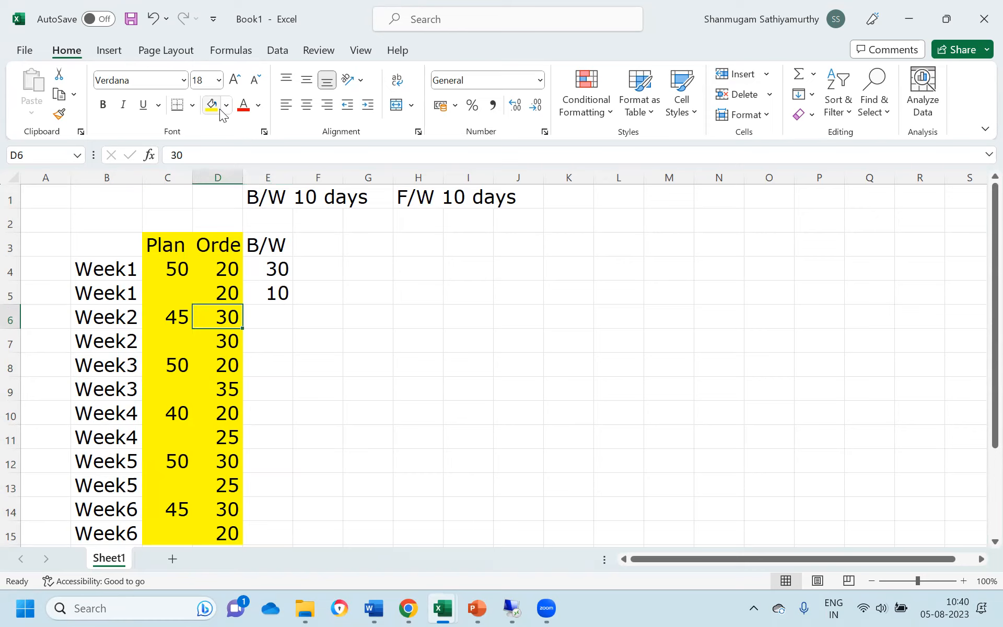
key(Right)
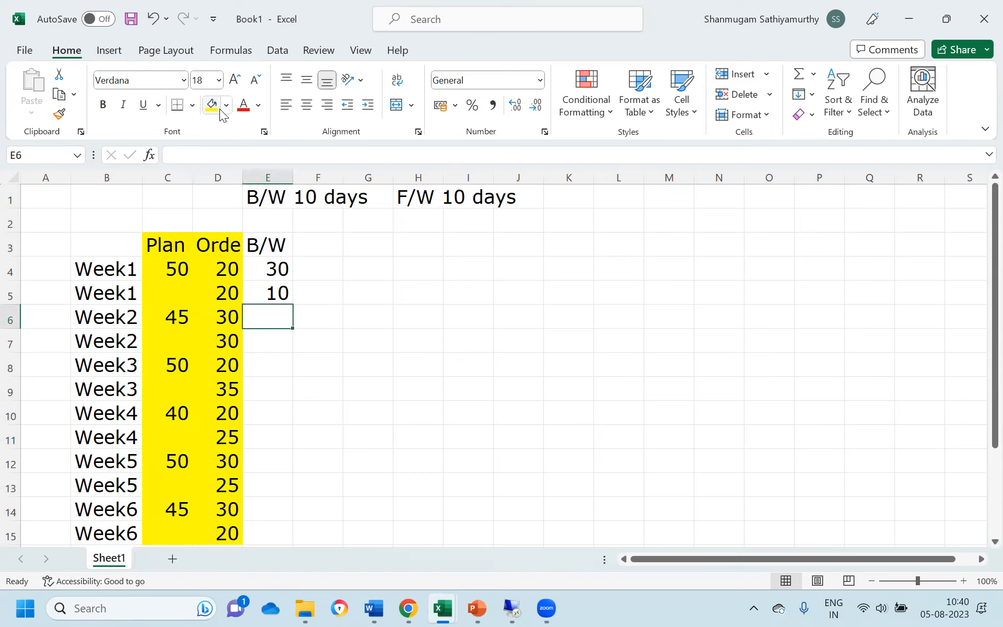
key(Left)
key(Right)
key(Up)
key(Up)
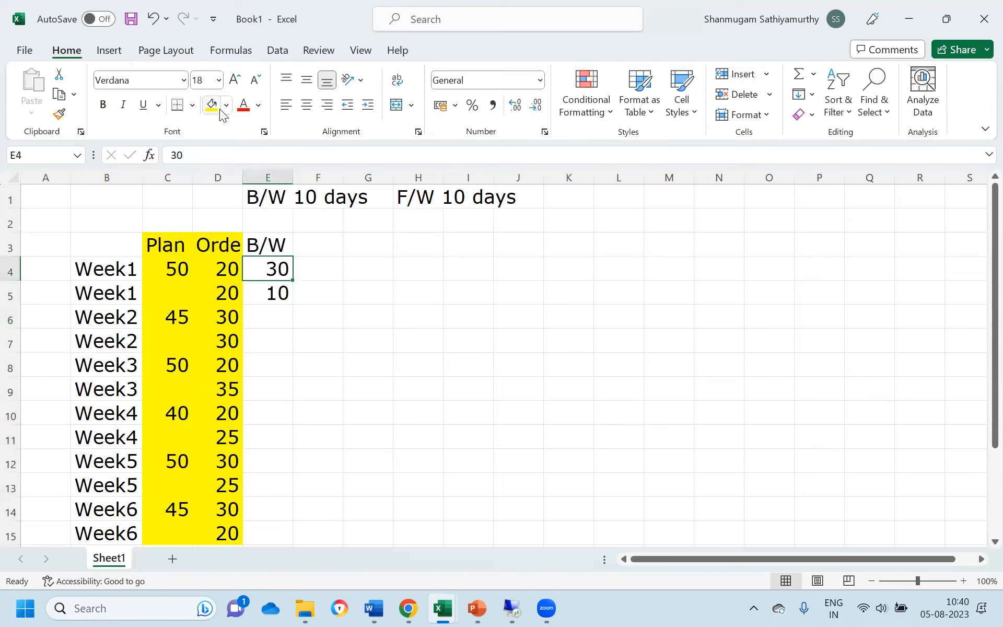
key(Down)
key(Down)
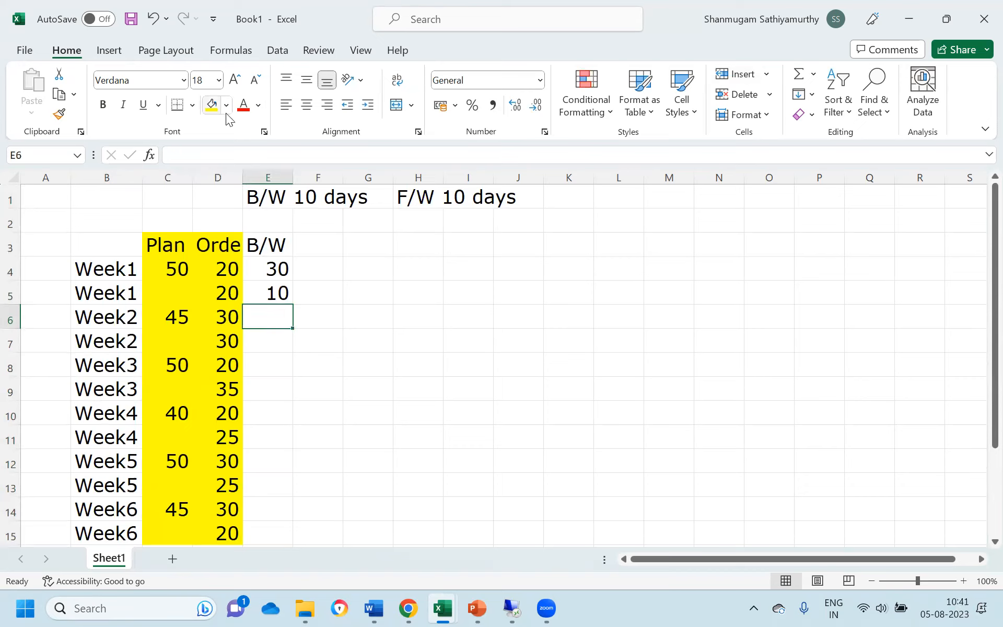
Step: Insert a blank row above the first Week2 row and copy the Week1 label into cell B6
click(10, 316)
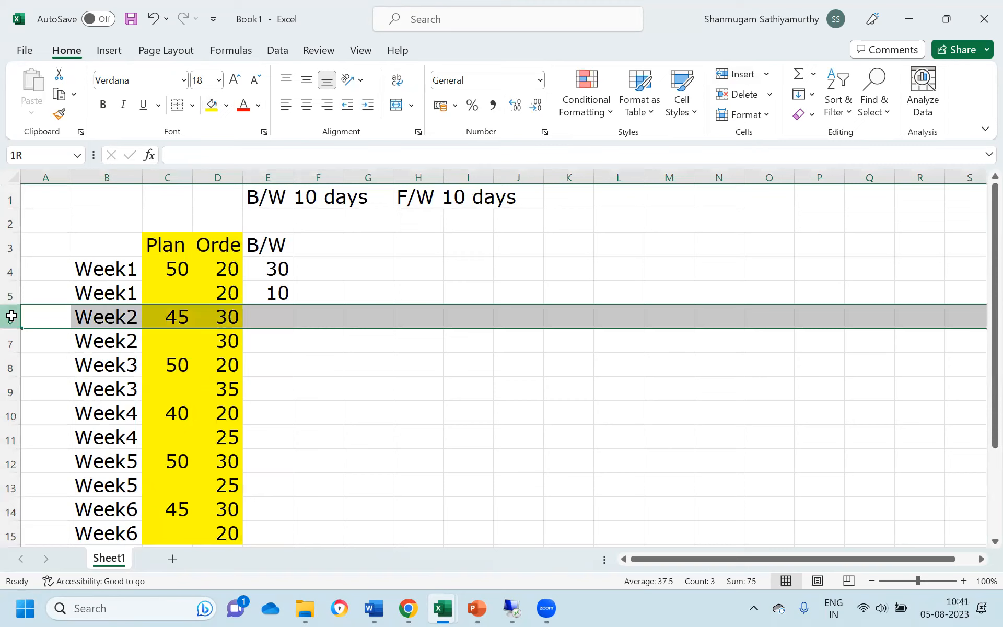
click(746, 77)
key(Right)
key(Up)
key(ctrl+c)
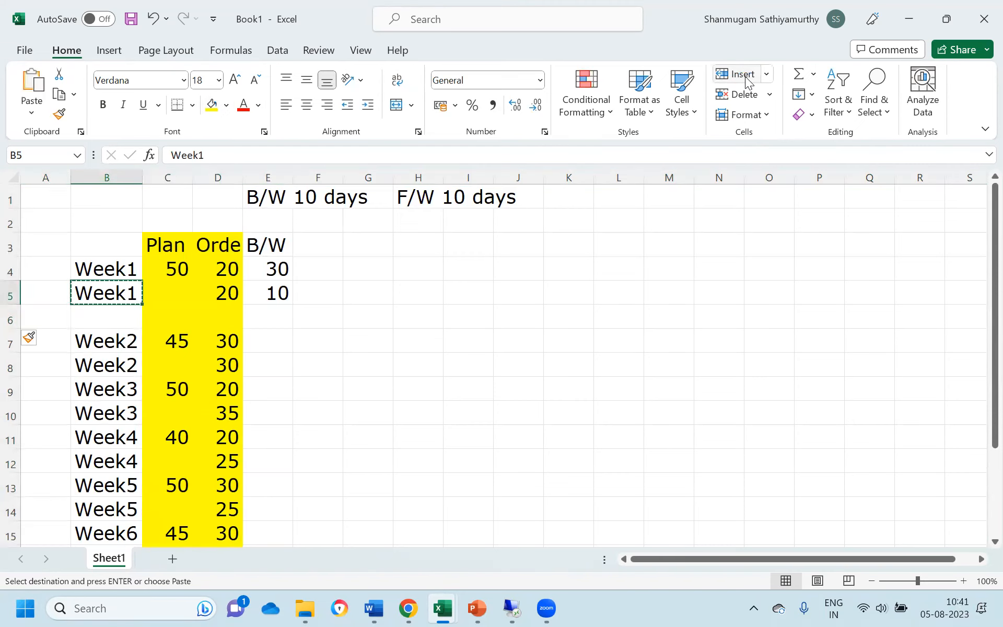
key(Down)
key(ctrl+v)
Step: Enter 0 in the B/W column for the new Week1 row, cell E6
key(Right)
key(Right)
key(Right)
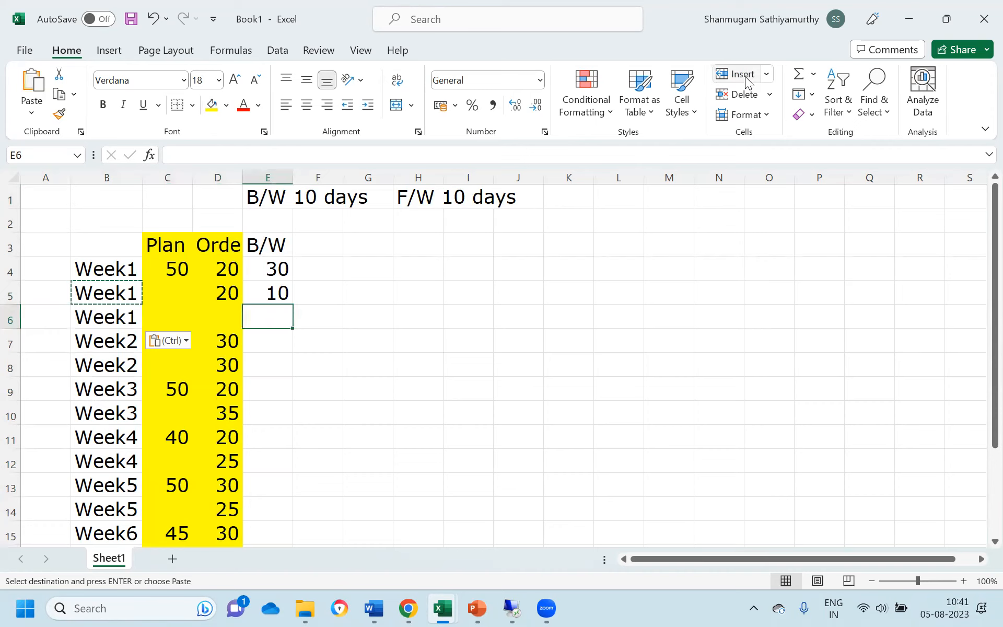
text(0)
key(Return)
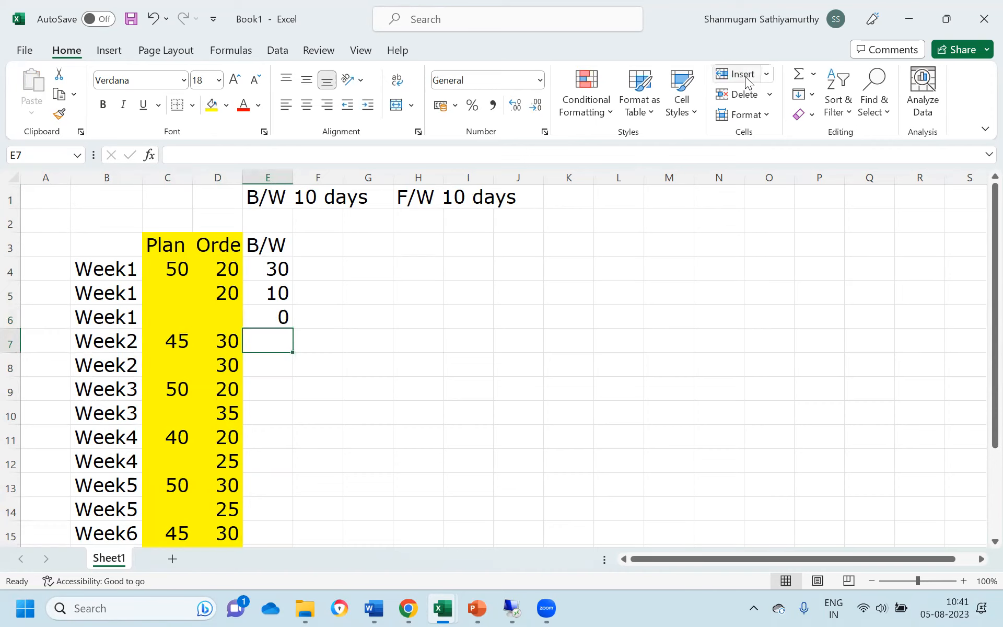
Step: Enter 25 in the B/W column for the first Week2 row, cell E7
key(Up)
key(Left)
key(Left)
key(Right)
key(Down)
key(Right)
key(Up)
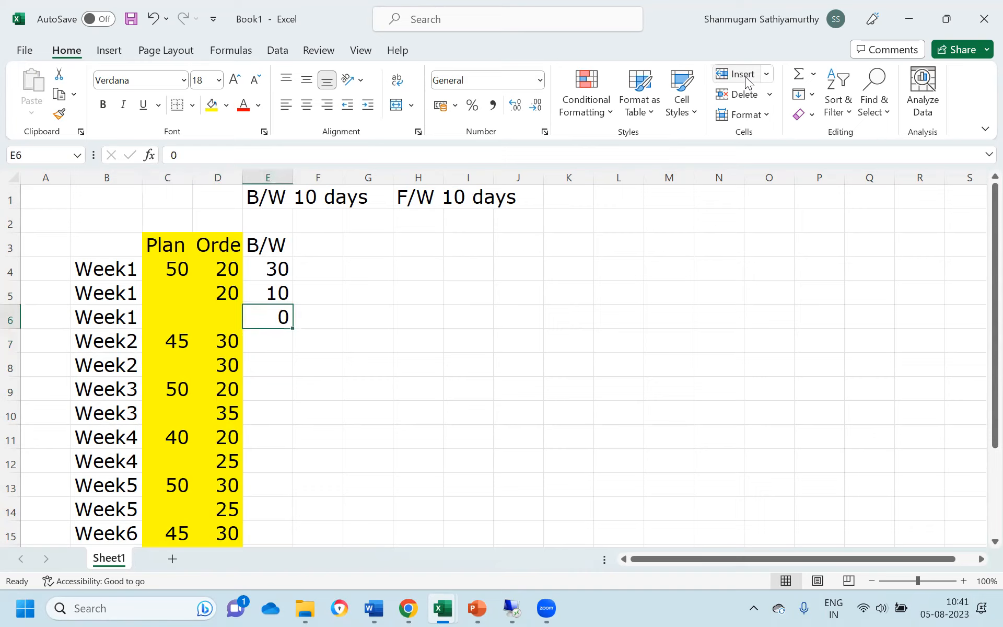
key(Down)
key(Left)
key(Right)
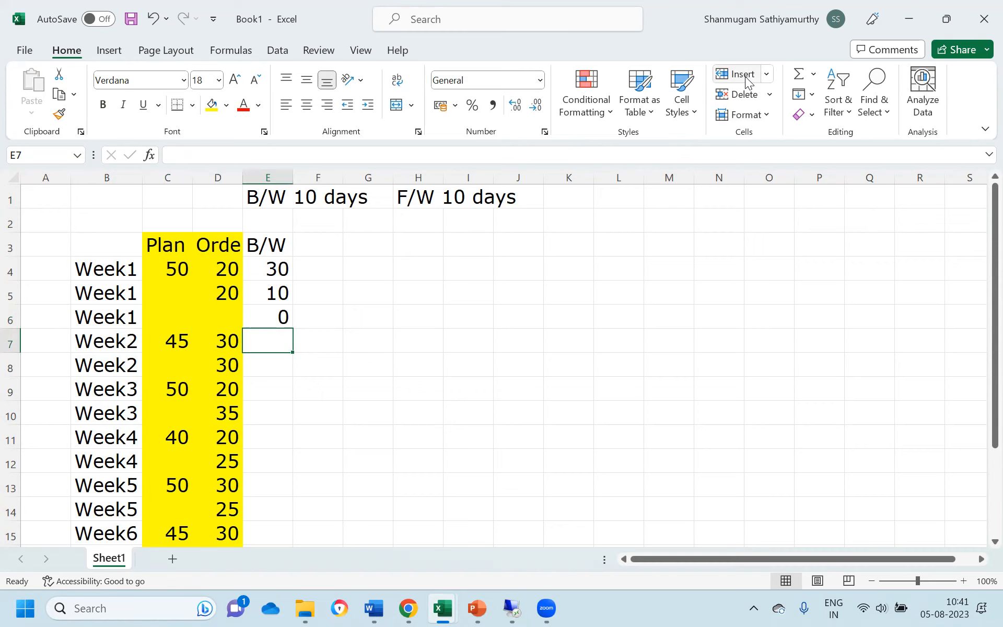
text(25)
key(Return)
Step: Enter 20 in cell F7, beside the first Week2 row's B/W quantity
key(Up)
key(Left)
key(Left)
key(Right)
key(Right)
key(Right)
text(20)
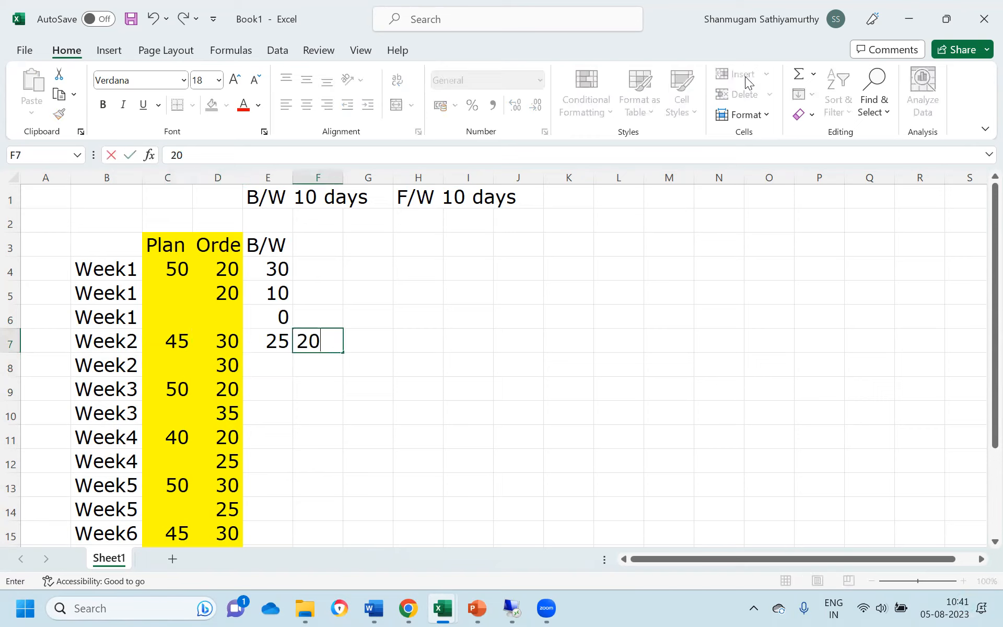
key(Return)
key(Right)
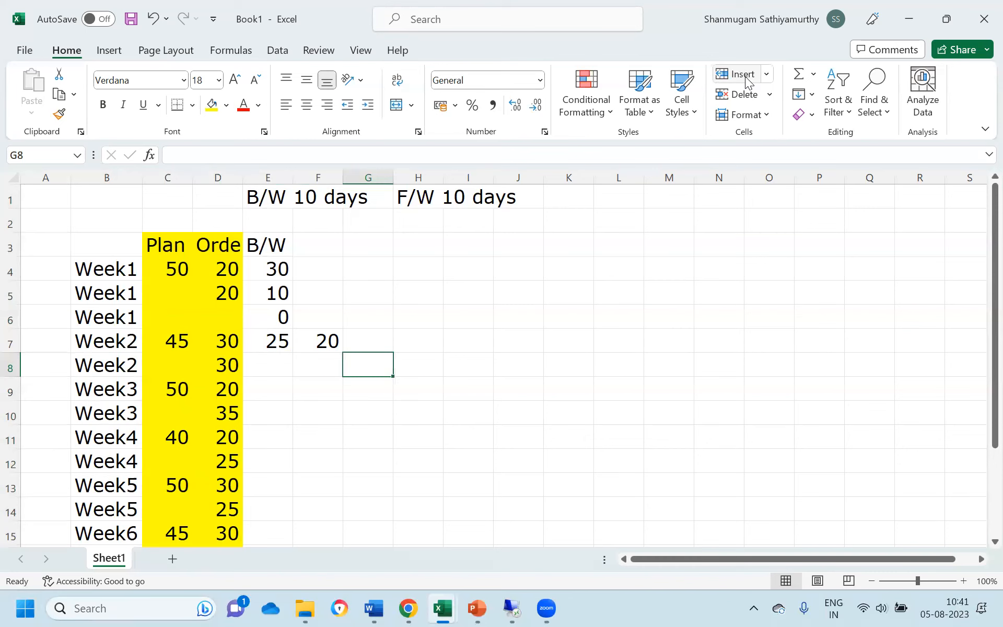
Step: Recheck the Week1 B/W quantities and clear the entry in cell F7
key(Up)
key(Left)
key(Left)
key(Up)
key(Up)
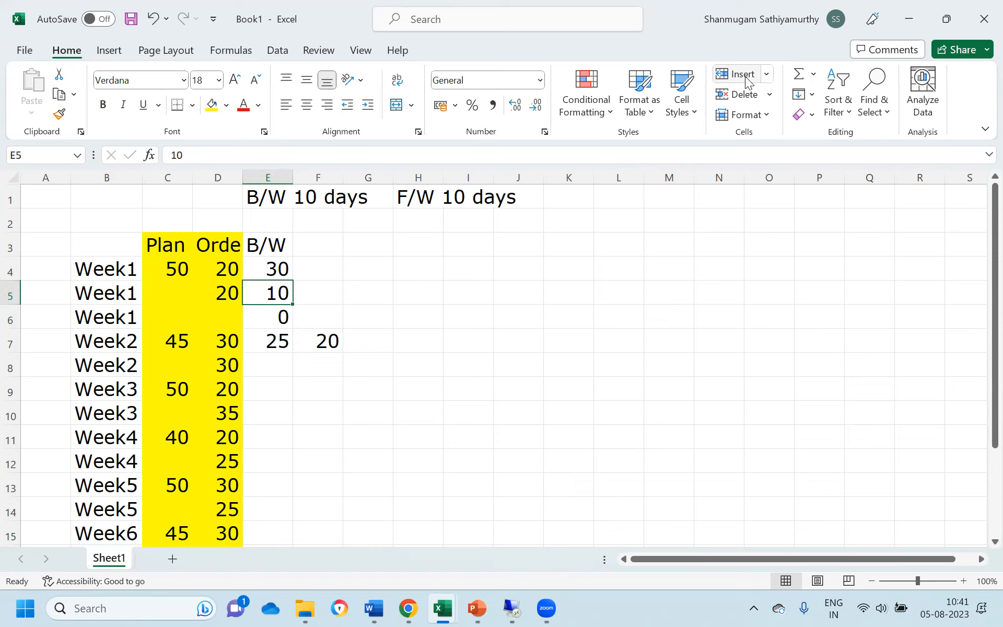
key(Down)
key(Down)
key(Right)
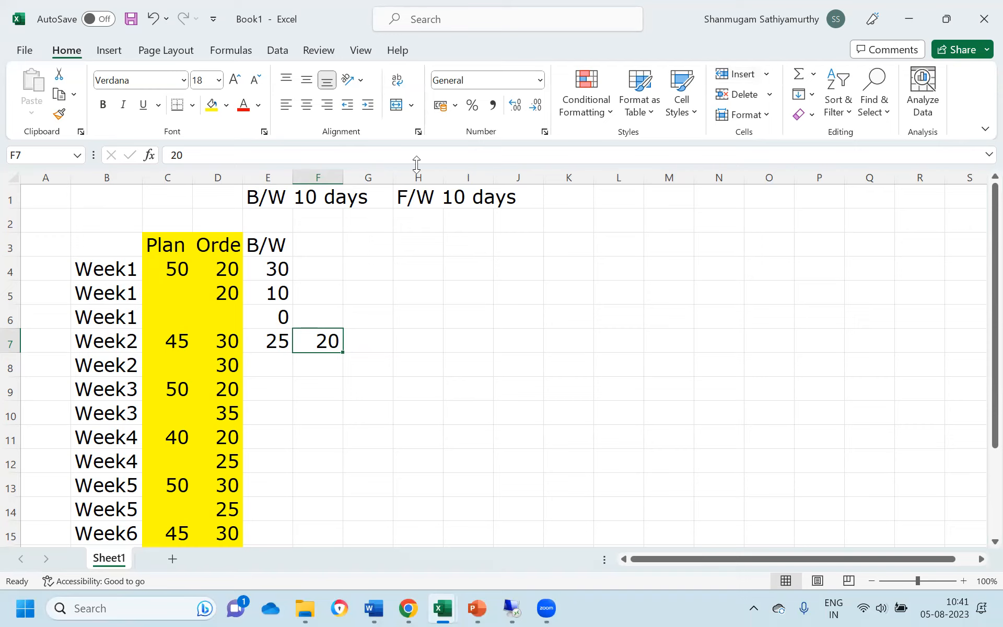
key(Delete)
Step: Review the Plan, Order and B/W quantities of the three Week1 rows as one block, B4:E6
key(Left)
key(Left)
key(Right)
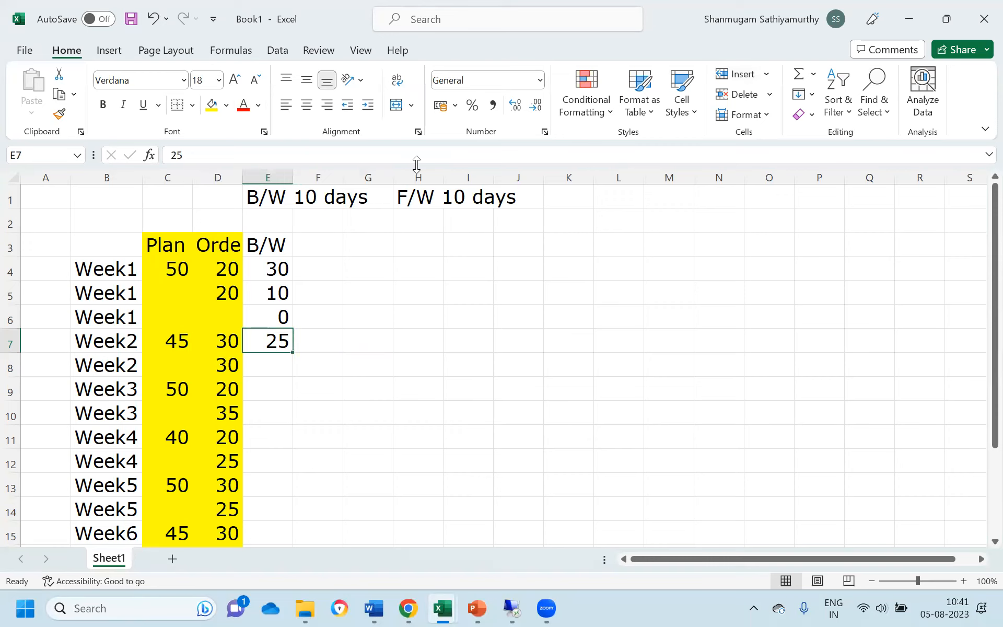
key(Up)
key(Up)
key(Up)
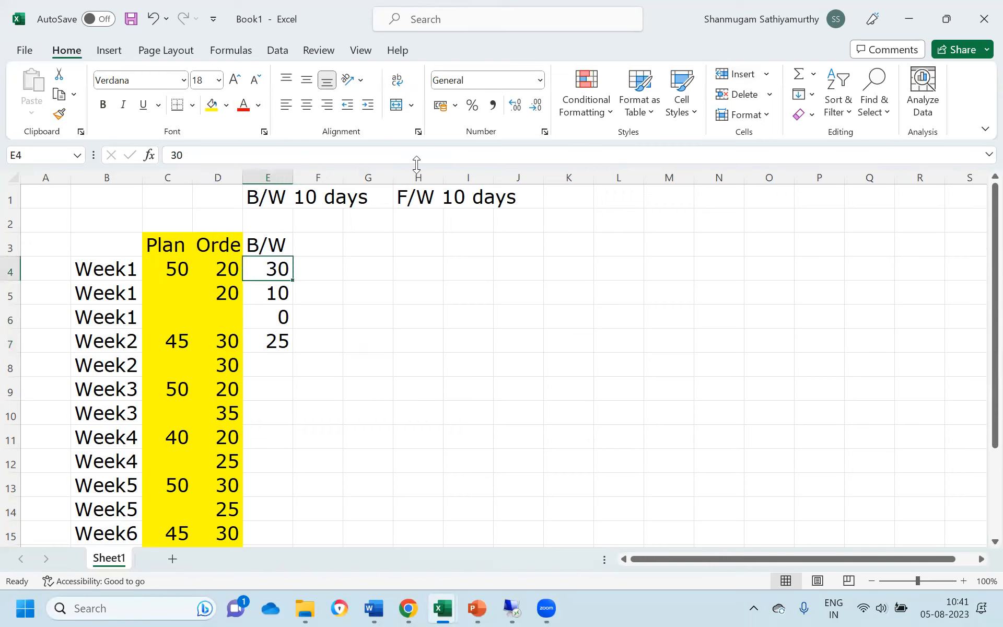
key(Down)
key(Left)
key(Down)
key(Up)
key(Up)
key(Left)
key(Left)
key(shift+Right)
key(shift+Right)
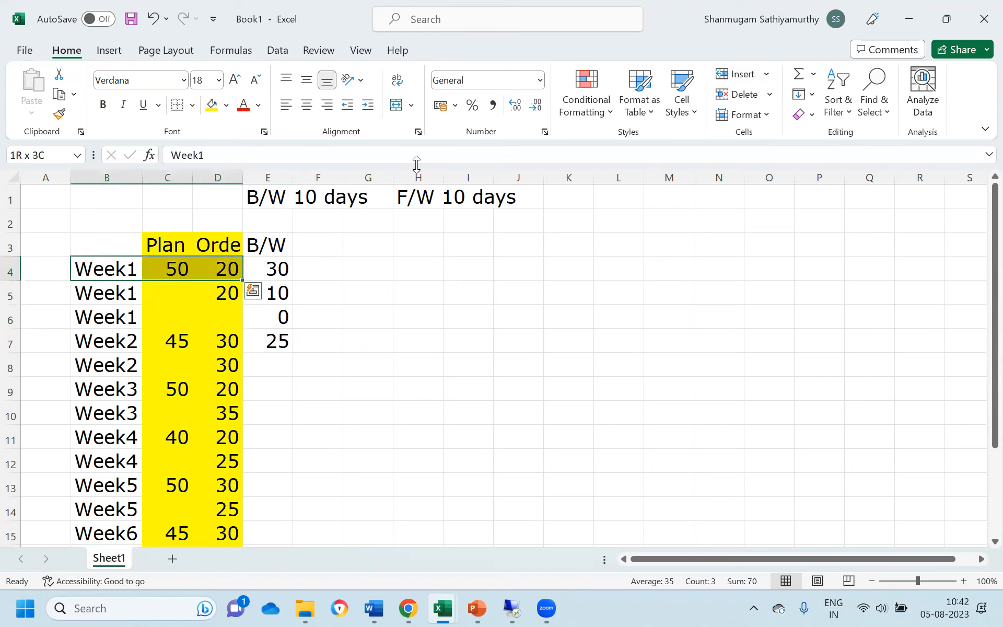
key(shift+Down)
key(shift+Down)
key(shift+Right)
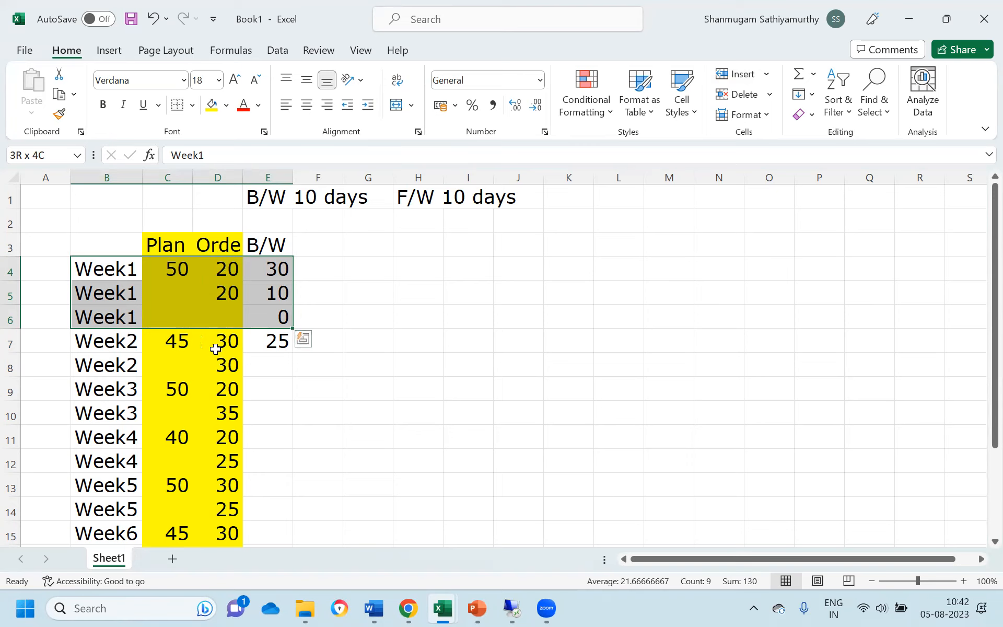
Step: Review the two Week2 rows in B7:E8, comparing the second row's Order quantity with the remaining B/W quantity
click(101, 343)
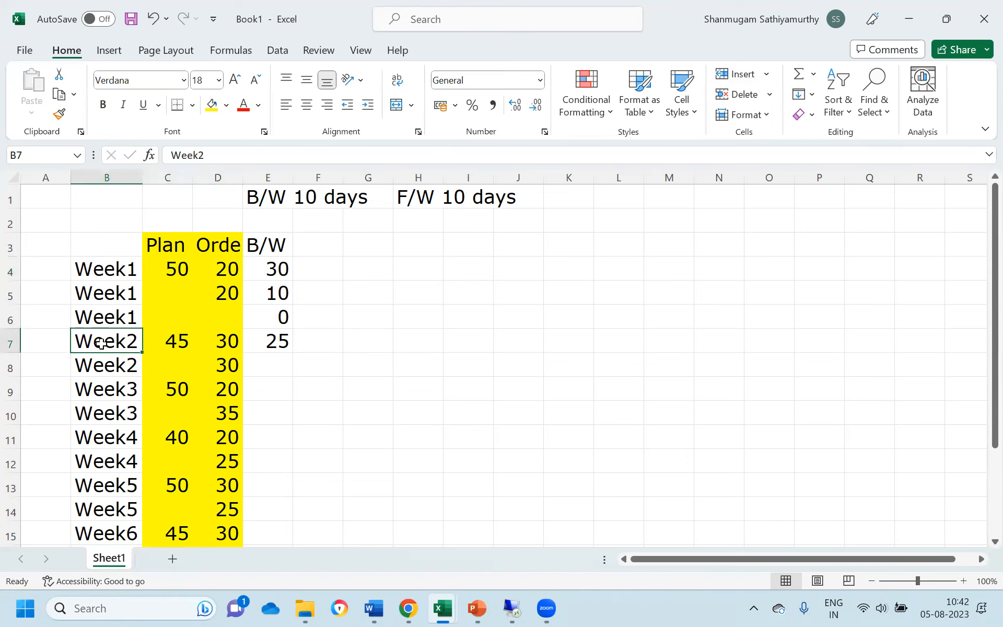
key(shift+Right)
key(shift+Right)
key(shift+Right)
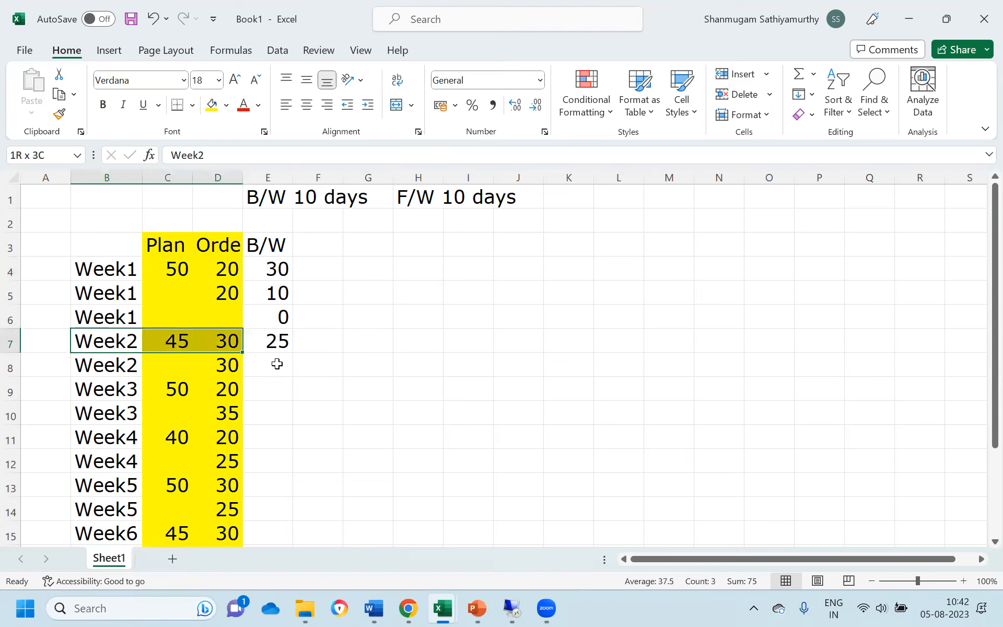
key(shift+Down)
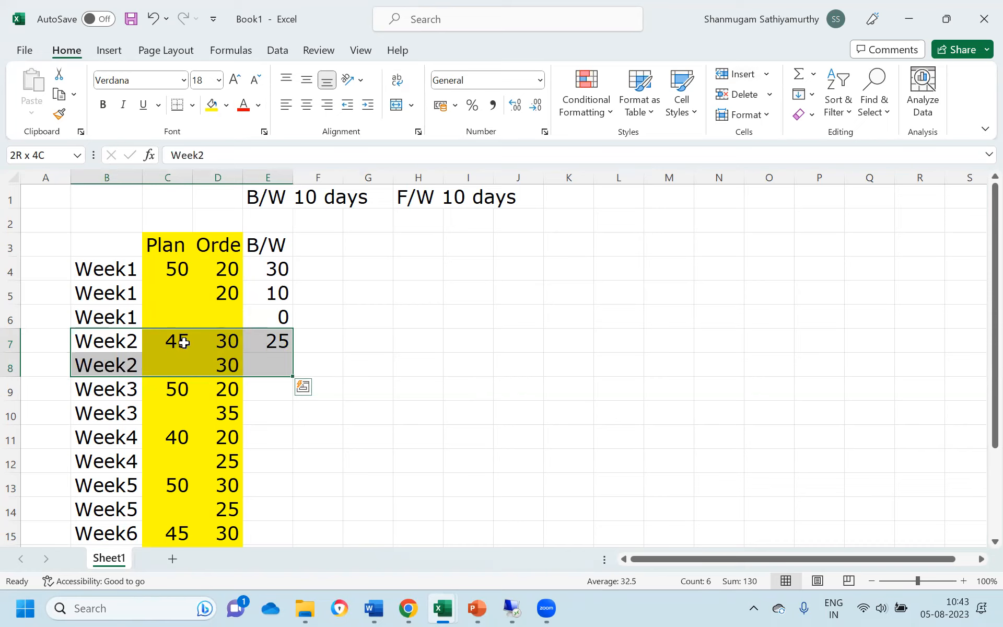
click(280, 345)
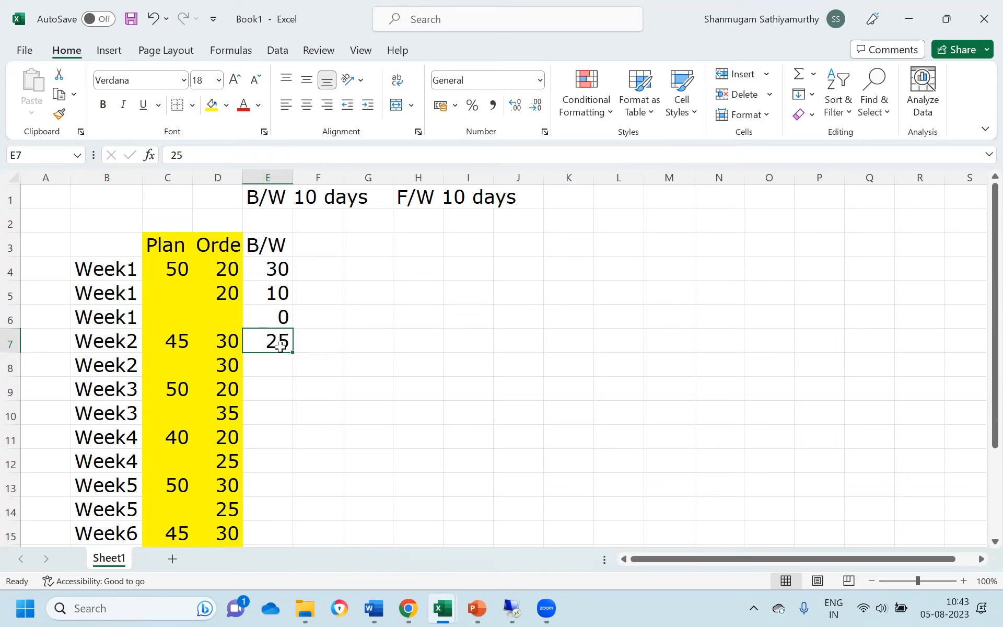
click(280, 364)
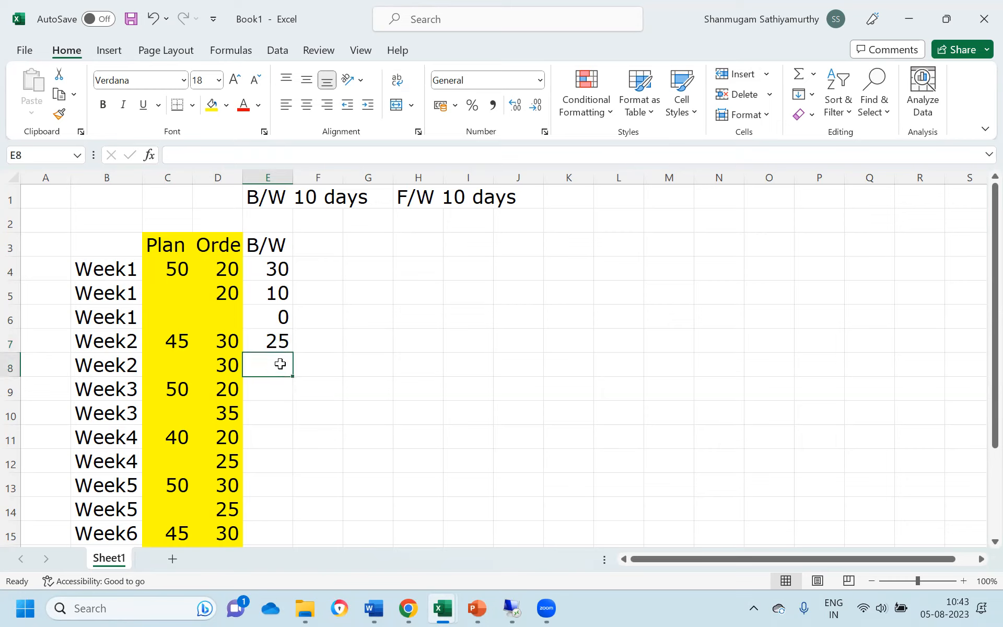
click(227, 369)
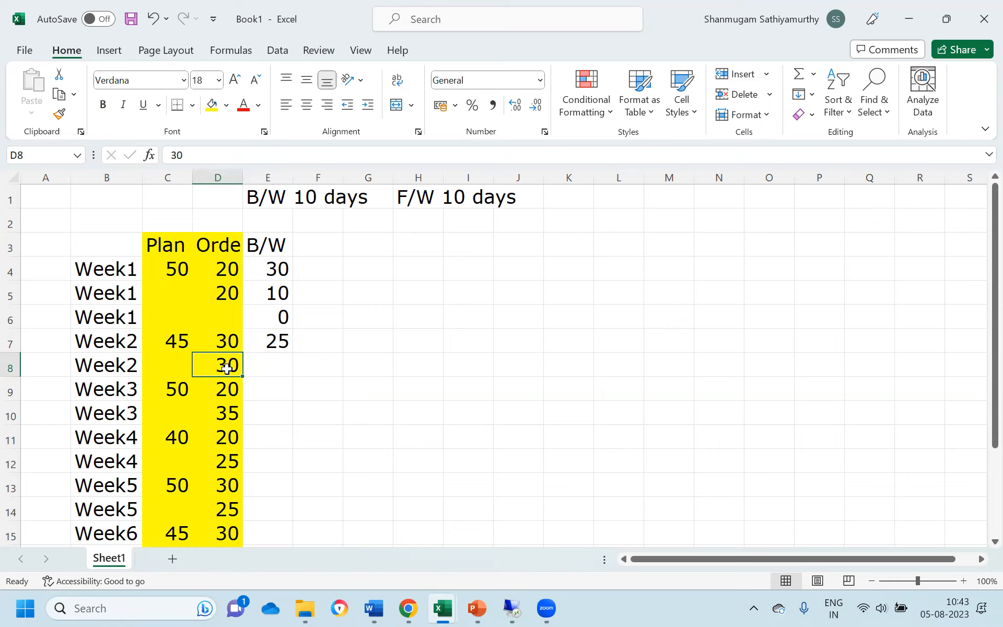
key(Right)
key(Up)
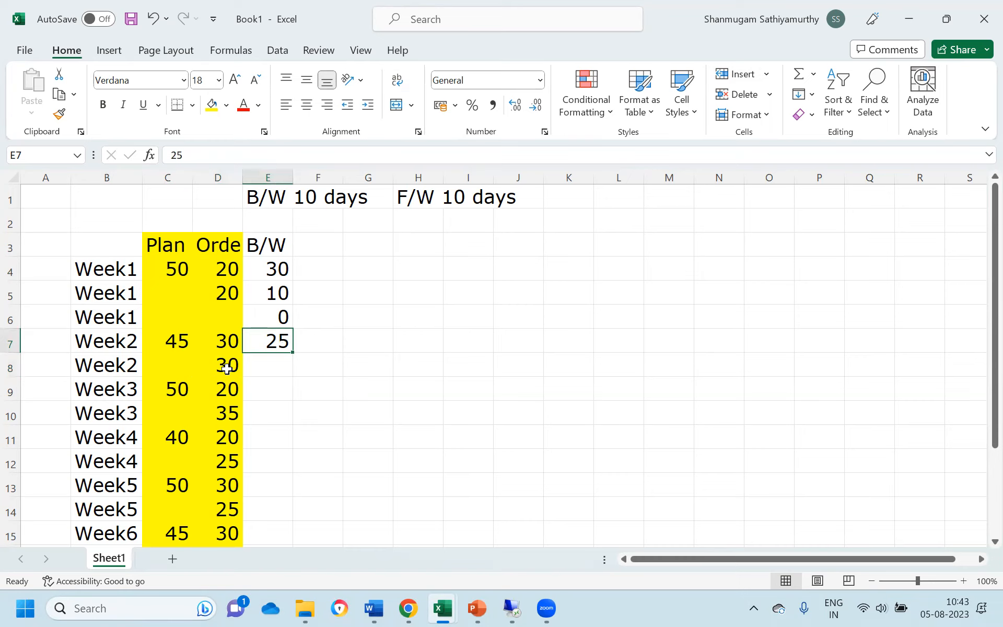
Step: Enter 0 as the remaining B/W quantity for the second Week2 row in E8
key(Down)
key(Up)
key(Down)
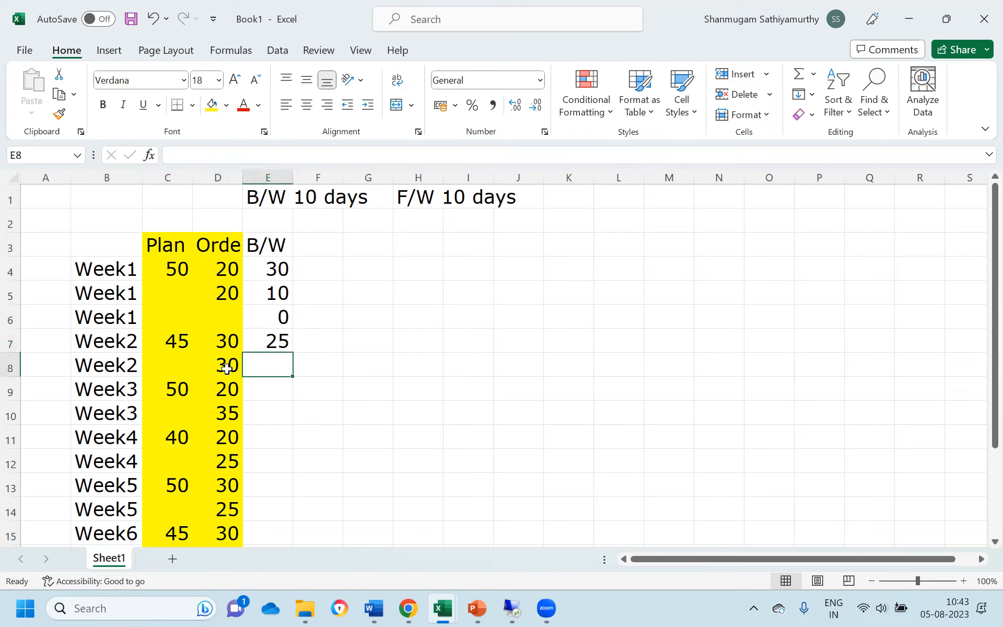
text(0)
key(Return)
Step: Add the note "5 order will not be confirmed" in F8, beside the second Week2 row's B/W quantity
key(Up)
key(Right)
text(5 )
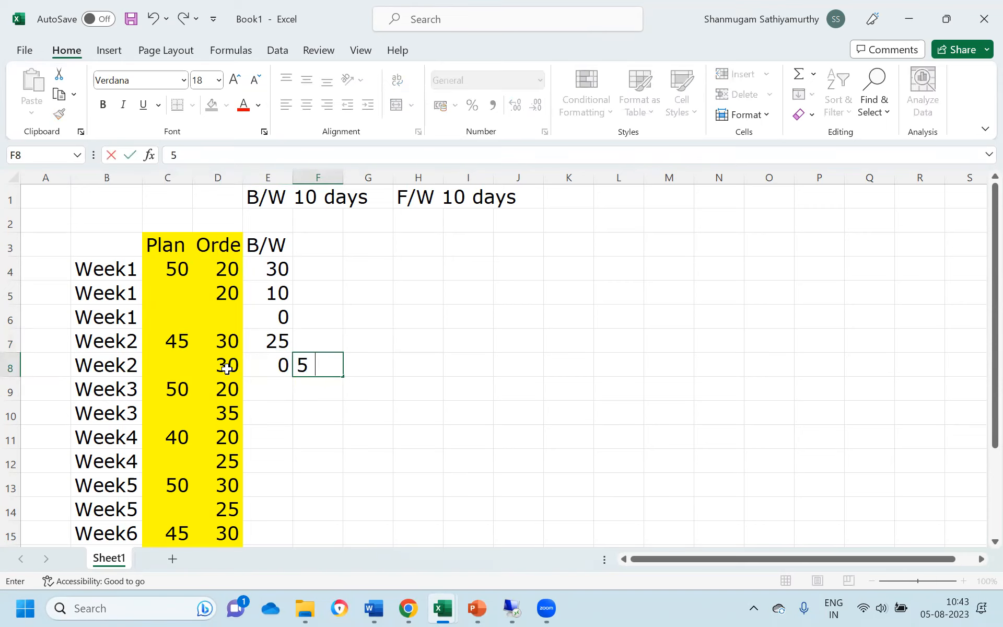
text(order will not be confirmed)
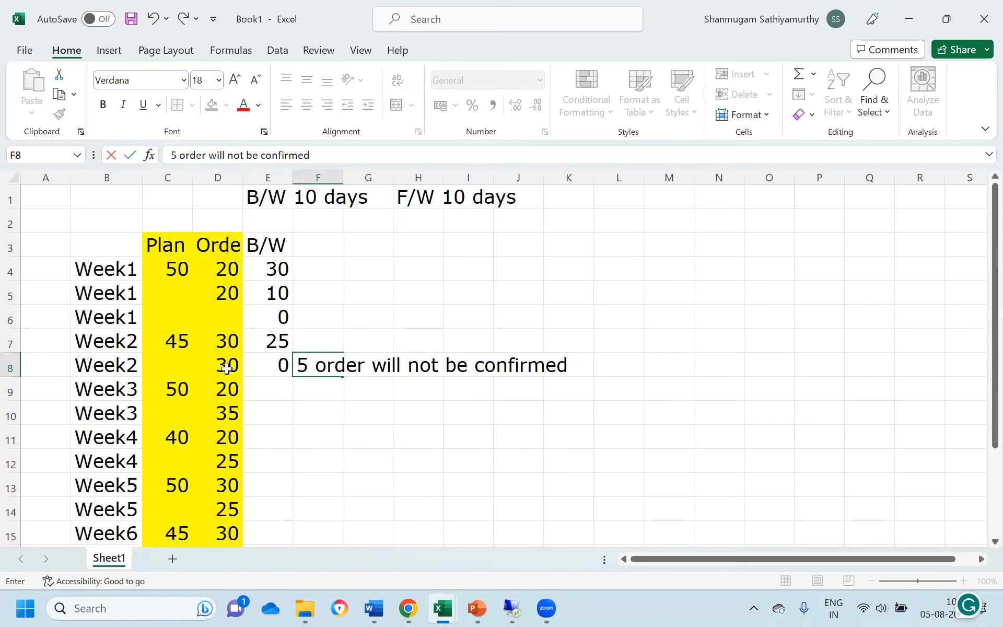
key(Return)
key(Up)
key(Left)
key(Left)
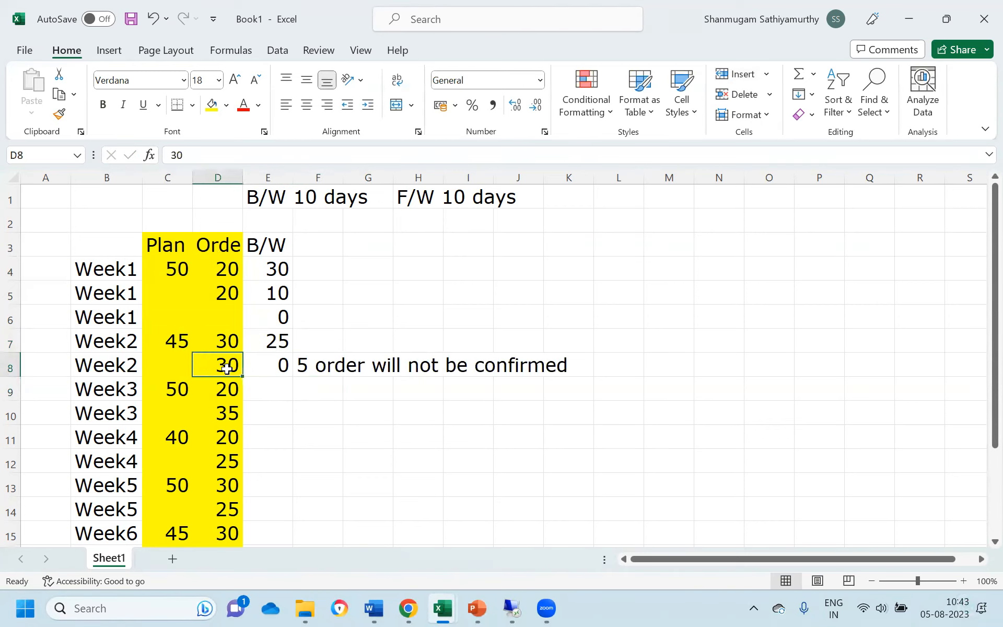
Step: Enter 30 as the remaining B/W quantity for the first Week3 row in E9
key(Right)
key(Left)
key(Down)
key(Right)
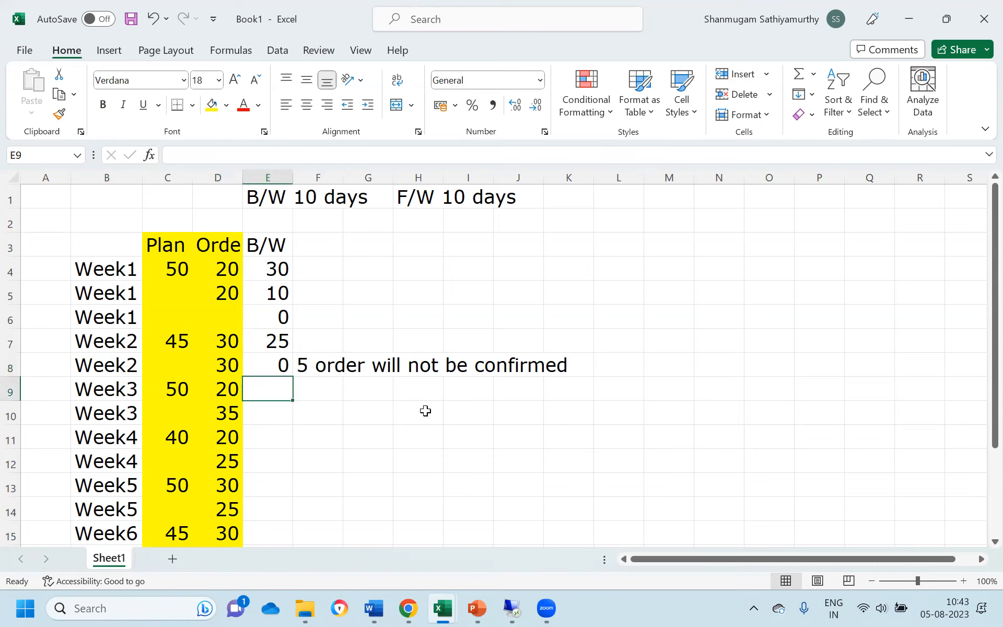
key(Left)
key(Left)
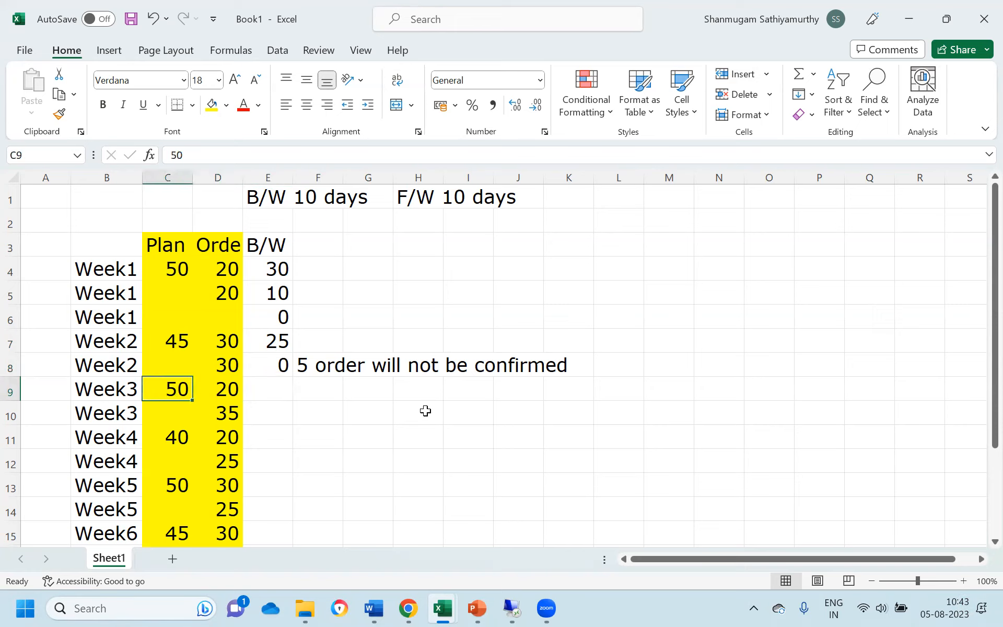
key(Right)
key(Right)
text(30)
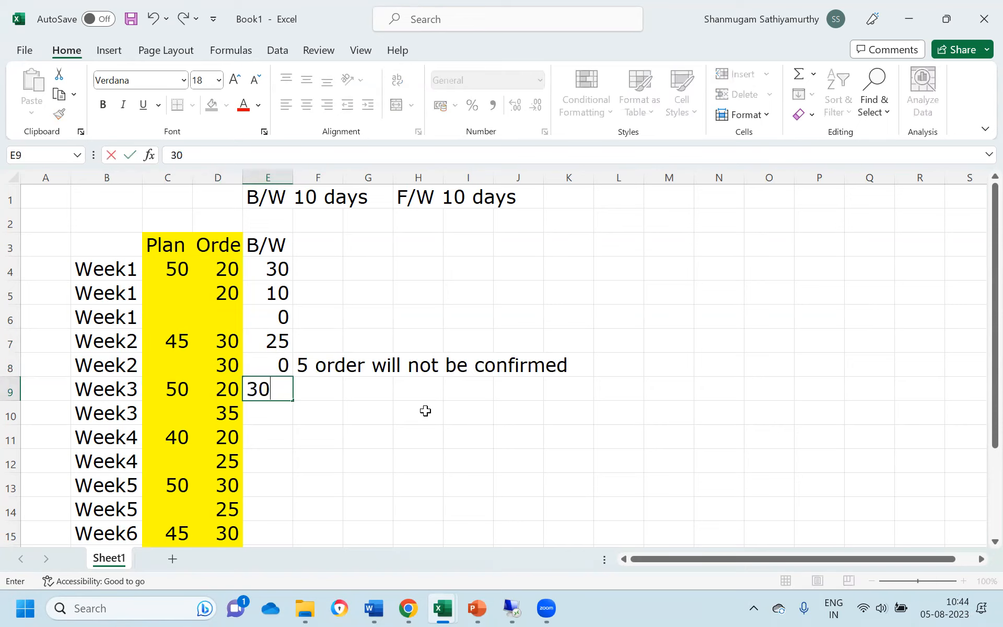
key(Return)
Step: Enter 0 as the remaining B/W quantity for the second Week3 row in E10
key(Left)
key(Right)
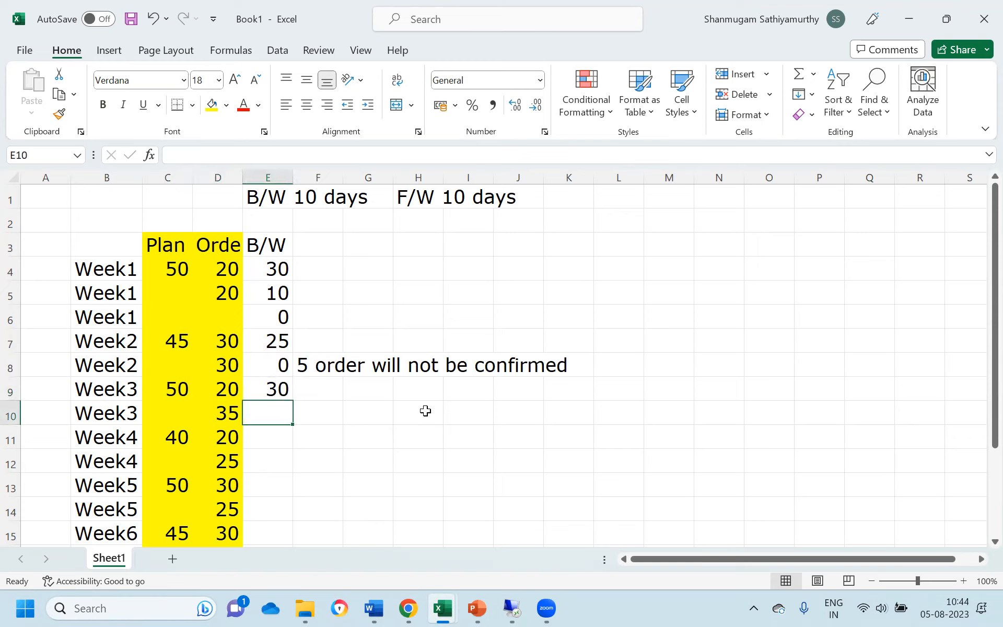
text(0)
key(Tab)
Step: Copy the unconfirmed-order note from F8 to F10, beside the second Week3 row's B/W quantity
key(Up)
key(Up)
key(ctrl+c)
key(Down)
key(Down)
key(ctrl+v)
key(Escape)
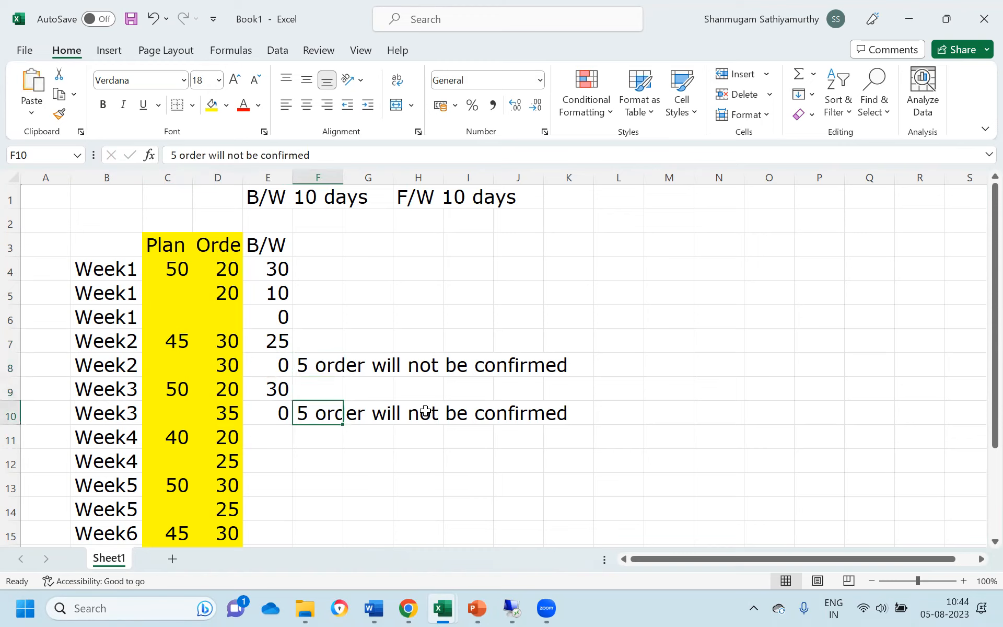
Step: Fill the B/W quantities of the two Week4 rows with 20 in E11 and 0 in E12
key(Left)
key(Left)
key(Down)
key(Down)
key(Up)
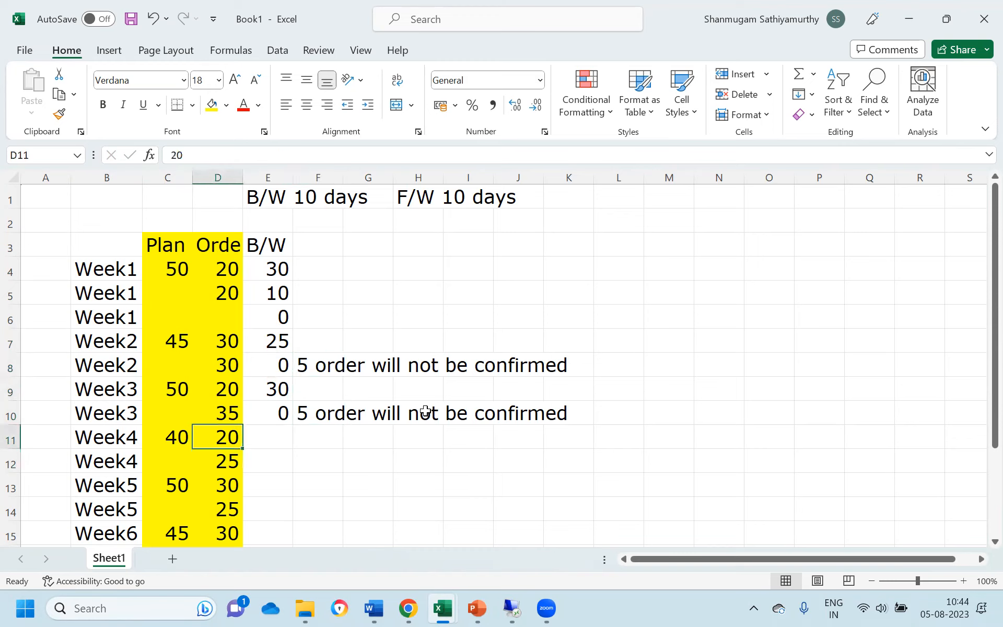
key(Right)
text(20)
key(Return)
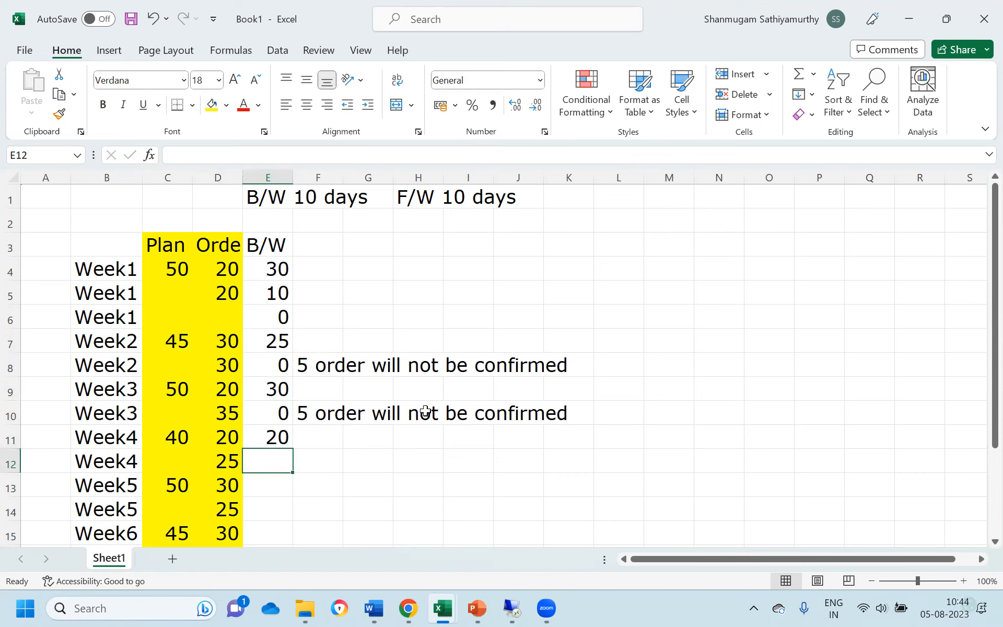
text(0)
key(Return)
Step: Copy the unconfirmed-order note from F10 to F12, beside the second Week4 row's B/W quantity
key(Up)
key(Up)
key(Up)
key(Right)
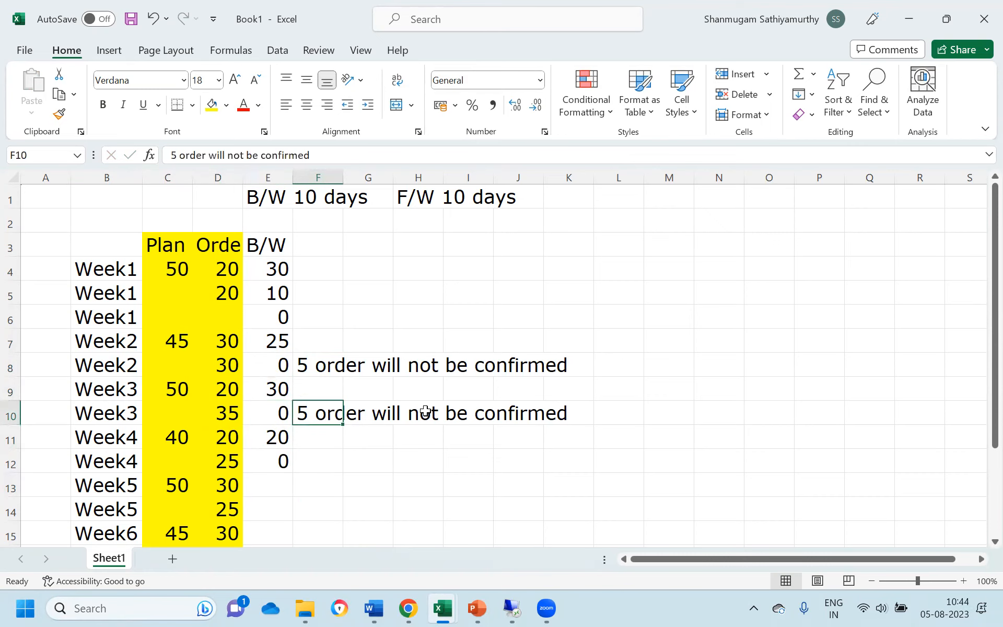
key(ctrl+c)
key(Down)
key(Down)
key(ctrl+v)
key(Escape)
Step: Fill the B/W quantities of the two Week5 rows with 20 in E13 and 0 in E14
key(Left)
key(Left)
key(Down)
key(Down)
key(Down)
scroll(425, 412, down, 1)
key(Up)
key(Up)
key(Up)
key(Down)
key(Up)
key(Down)
key(Right)
text(20)
key(Return)
text(0)
key(Return)
Step: Copy the unconfirmed-order note from F12 to F14, beside the second Week5 row's B/W quantity
key(Up)
key(Right)
key(Up)
key(Up)
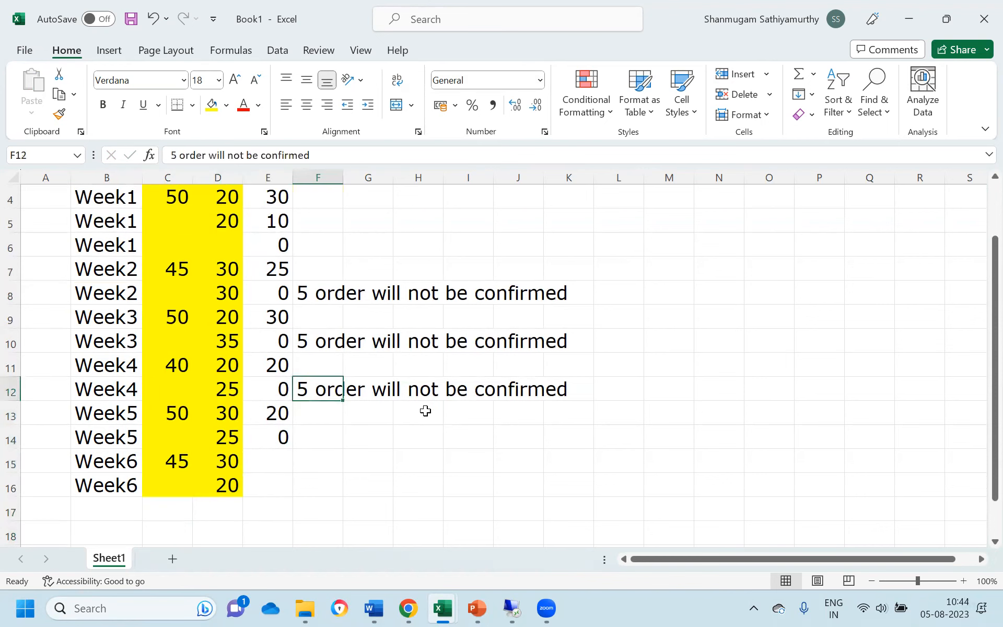
key(ctrl+c)
key(Down)
key(Down)
key(ctrl+v)
key(Escape)
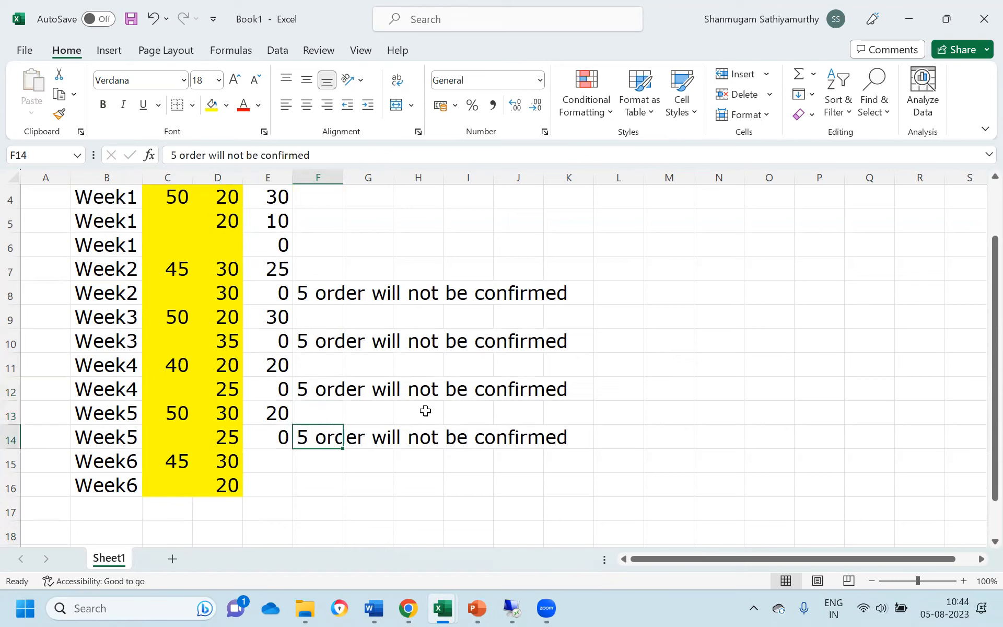
Step: Fill the B/W quantities of the two Week6 rows with 15 in E15 and 0 in E16
key(Down)
key(Down)
key(Left)
key(Left)
key(Up)
key(Right)
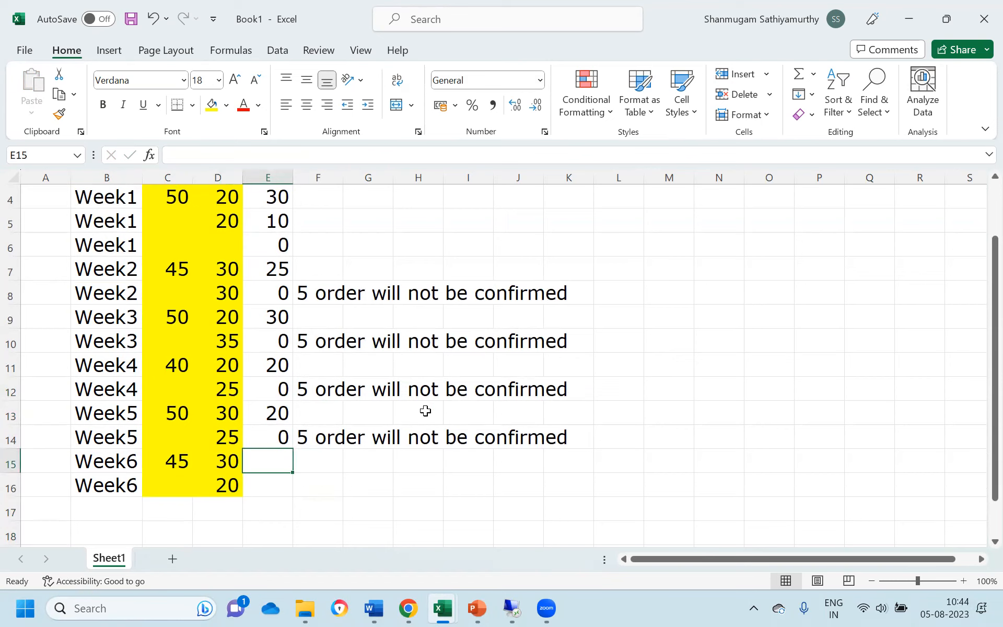
text(15)
key(Return)
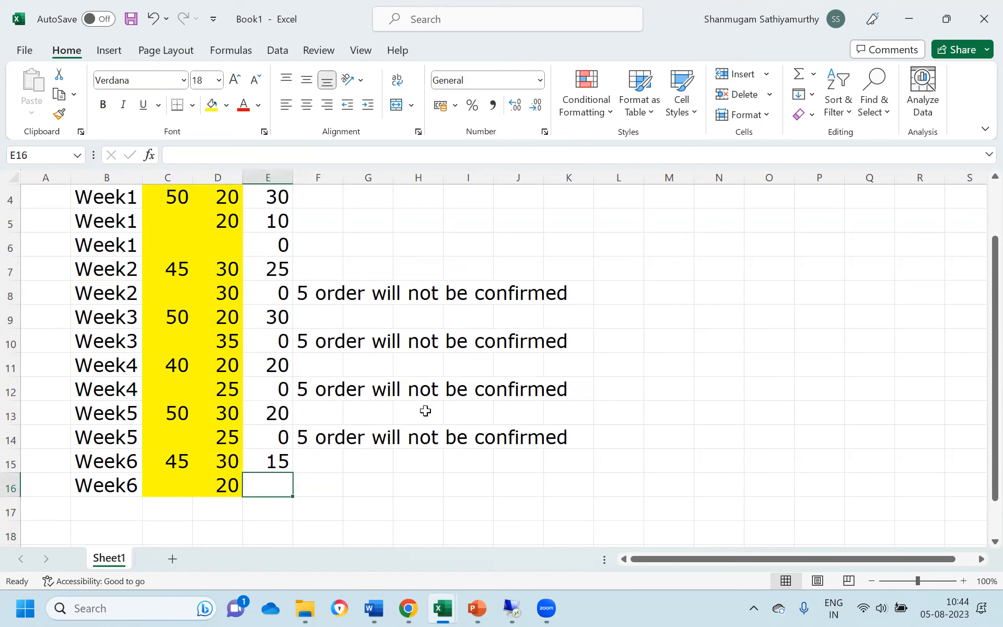
text(0)
key(ctrl+Return)
Step: Copy the unconfirmed-order note from F14 to F15 and move that copy to F16, beside the second Week6 row
key(Up)
key(Right)
key(Right)
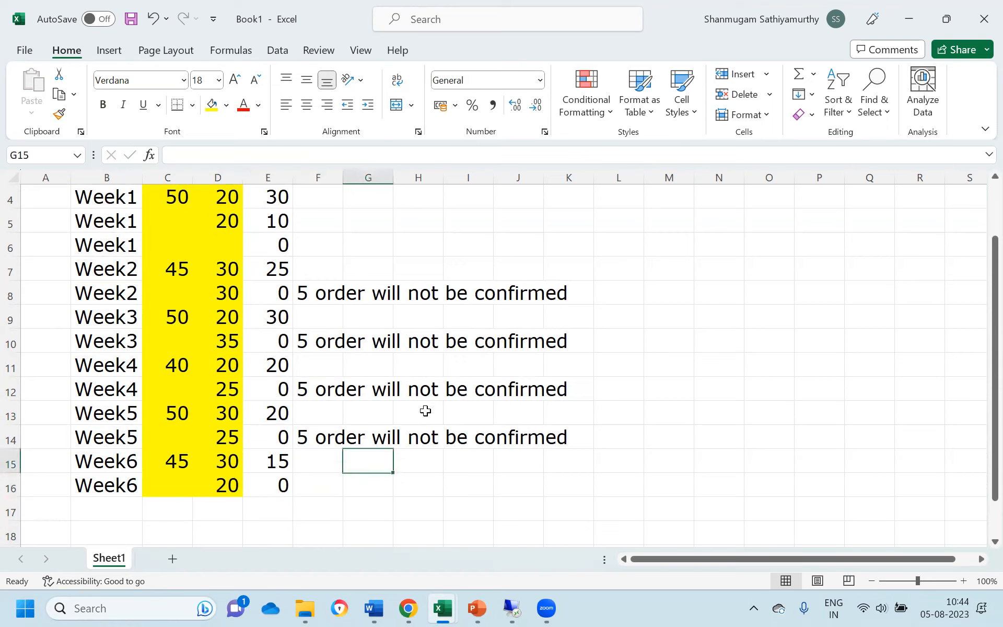
key(Up)
key(Left)
key(ctrl+c)
key(Down)
key(ctrl+v)
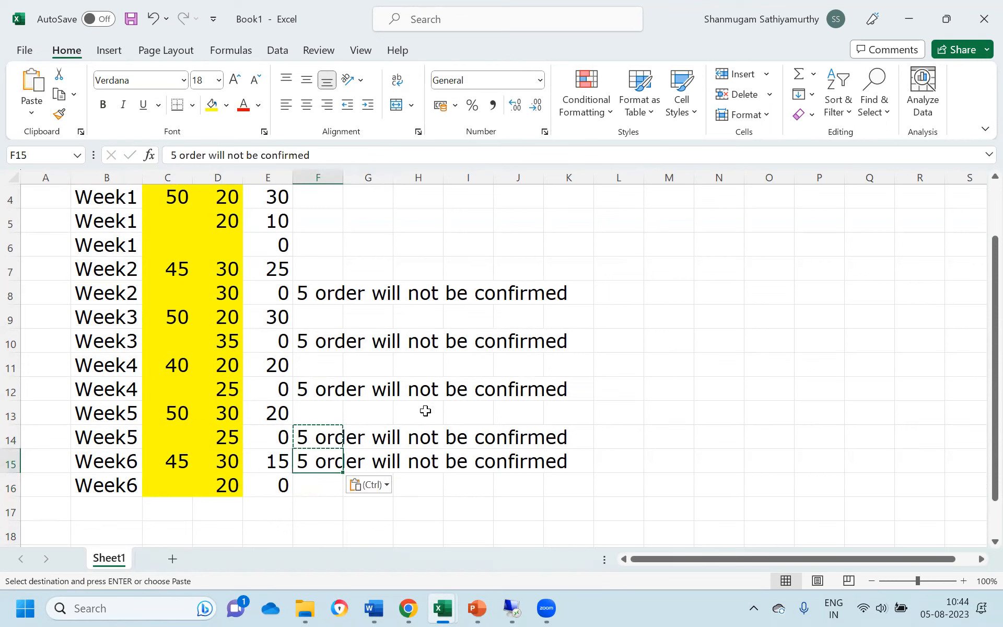
key(ctrl+x)
key(Down)
key(ctrl+v)
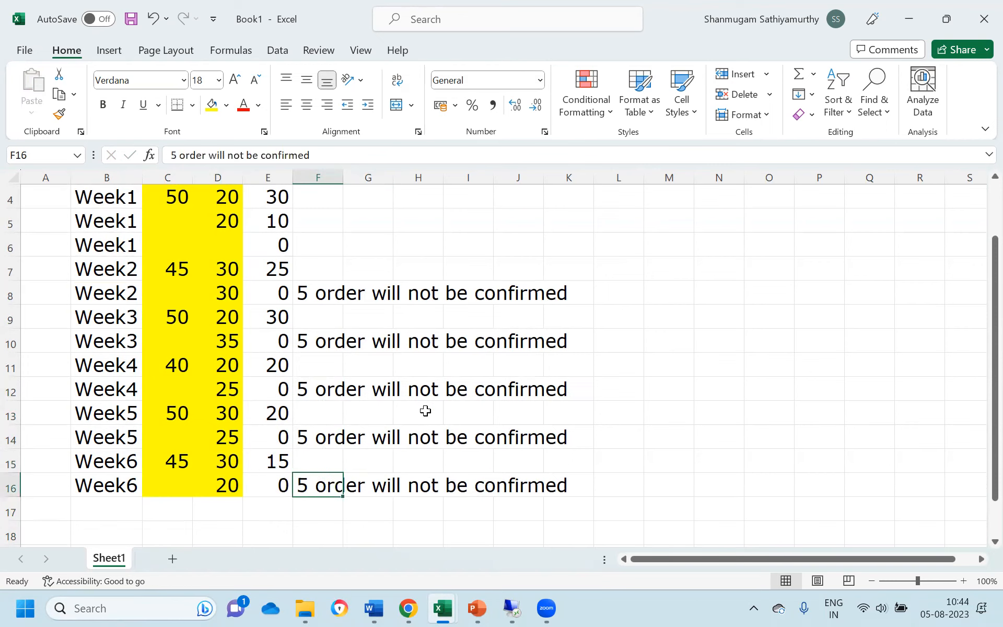
Step: Review the completed B/W quantities and unconfirmed-order notes across the weekly rows, up to the 10-day headings
key(Up)
key(Up)
key(Up)
key(Up)
key(Up)
key(Up)
key(Up)
key(Up)
key(Up)
key(Up)
key(Up)
key(Up)
key(Up)
key(Up)
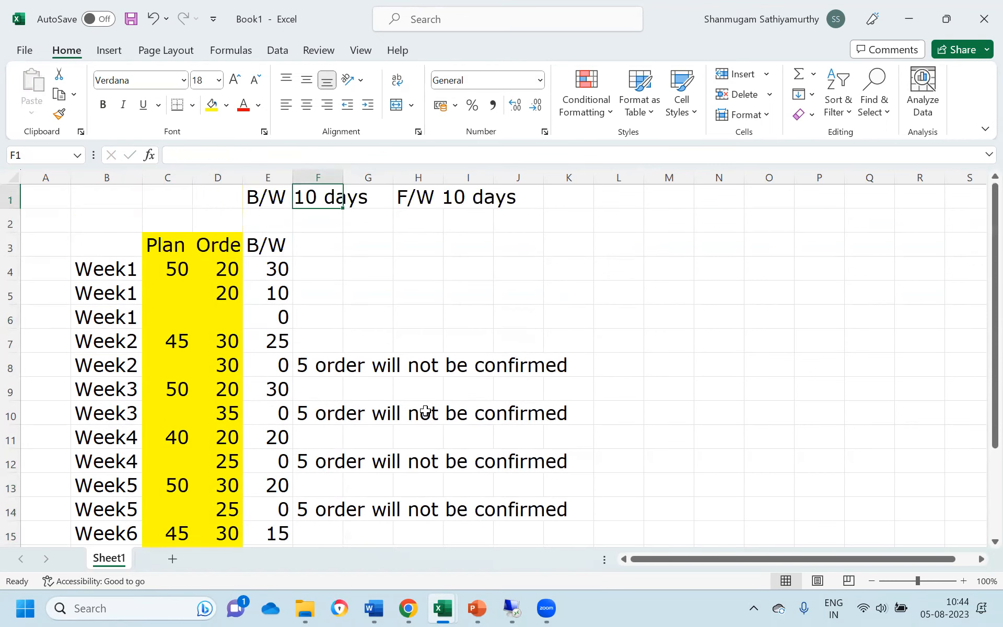
key(Down)
key(Down)
key(Down)
key(Down)
key(Down)
key(Down)
key(Down)
key(Down)
key(Down)
key(Down)
key(Down)
key(Down)
key(Down)
key(Up)
key(Up)
key(Up)
key(Up)
key(Up)
key(Up)
key(Up)
key(Up)
key(Up)
key(Up)
key(Up)
key(Up)
key(Up)
key(Up)
key(Left)
key(Down)
key(Down)
key(Down)
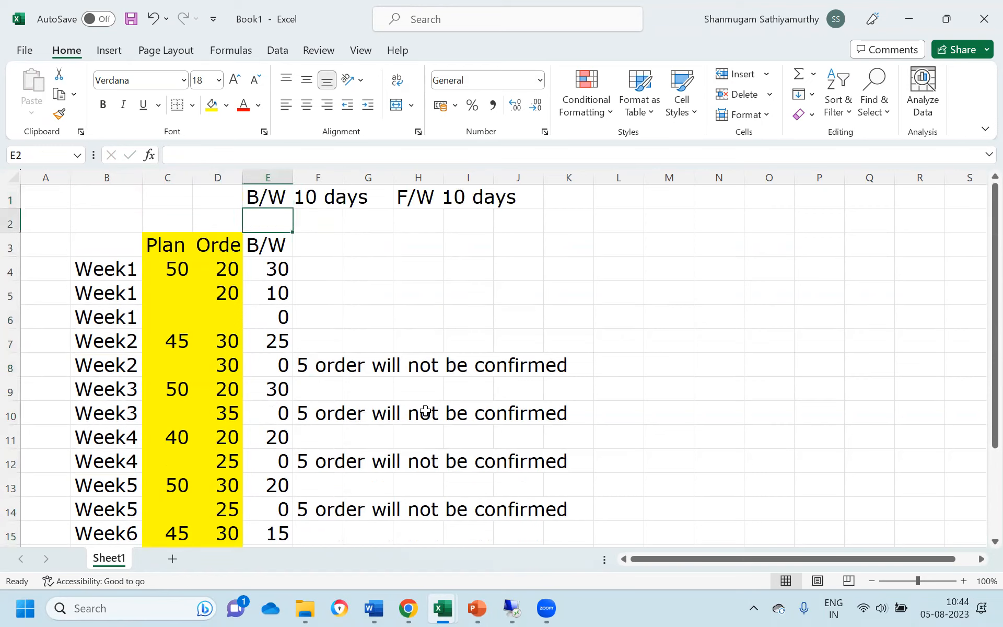
key(Up)
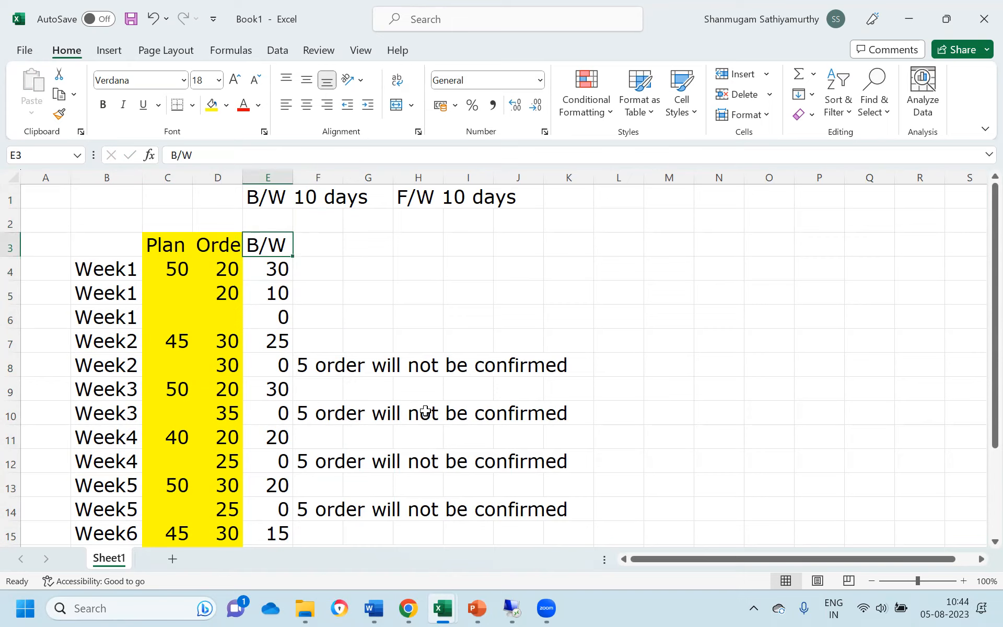
key(Up)
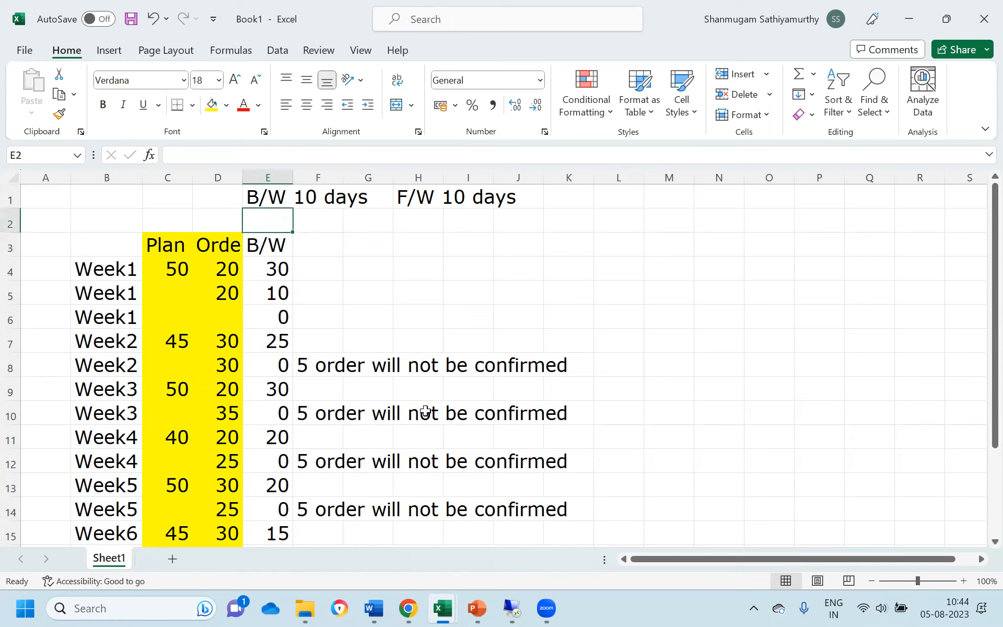
Step: Review the unconfirmed-order notes in column F against the weekly B/W quantities from Week1 through Week6
key(Down)
key(Right)
key(Down)
key(Down)
key(shift+Down)
key(shift+Down)
key(shift+Down)
key(shift+Down)
key(shift+Down)
key(shift+Down)
key(shift+Down)
key(shift+Down)
key(shift+Down)
key(shift+Down)
key(shift+Down)
key(shift+Down)
key(shift+Down)
key(shift+Down)
key(shift+Down)
key(shift+Down)
key(shift+Down)
key(shift+Down)
key(shift+Down)
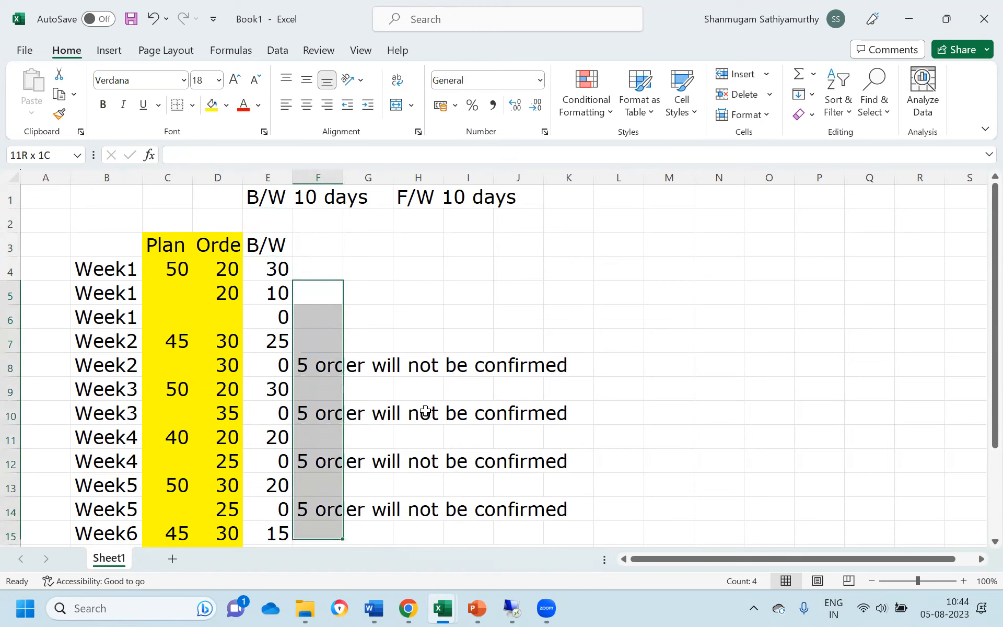
key(Up)
key(Up)
key(Up)
key(Up)
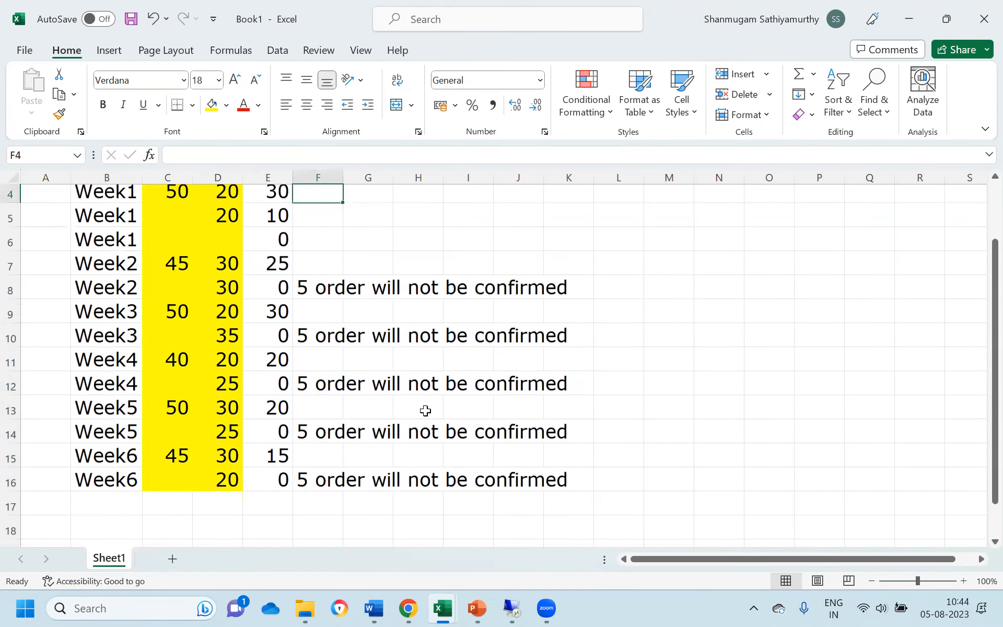
key(Down)
key(Down)
key(Down)
key(Down)
key(Down)
key(Down)
key(Down)
key(Down)
key(Down)
key(Down)
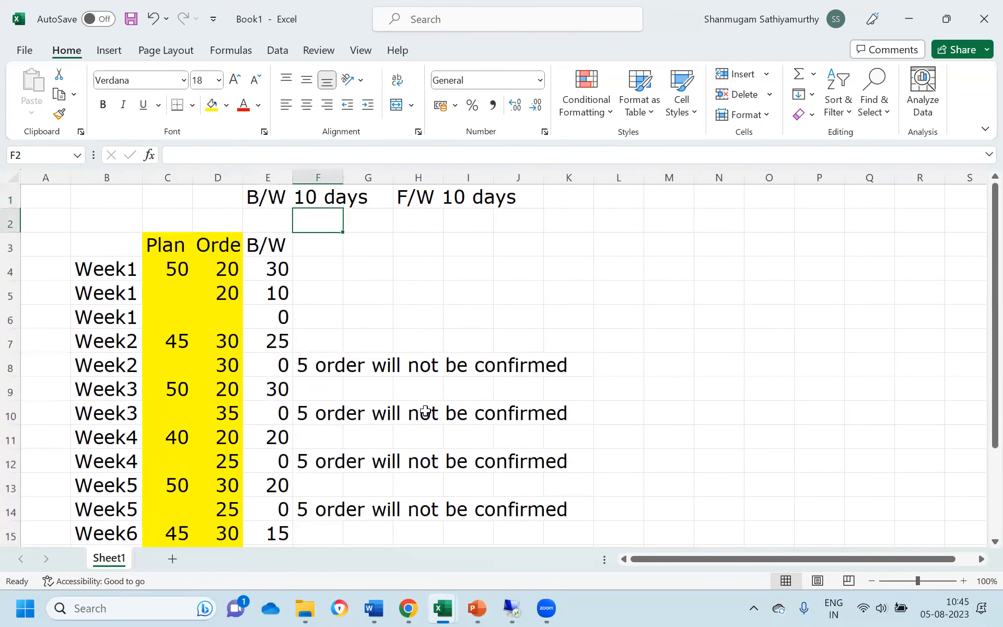
key(Up)
key(Up)
key(Up)
key(Up)
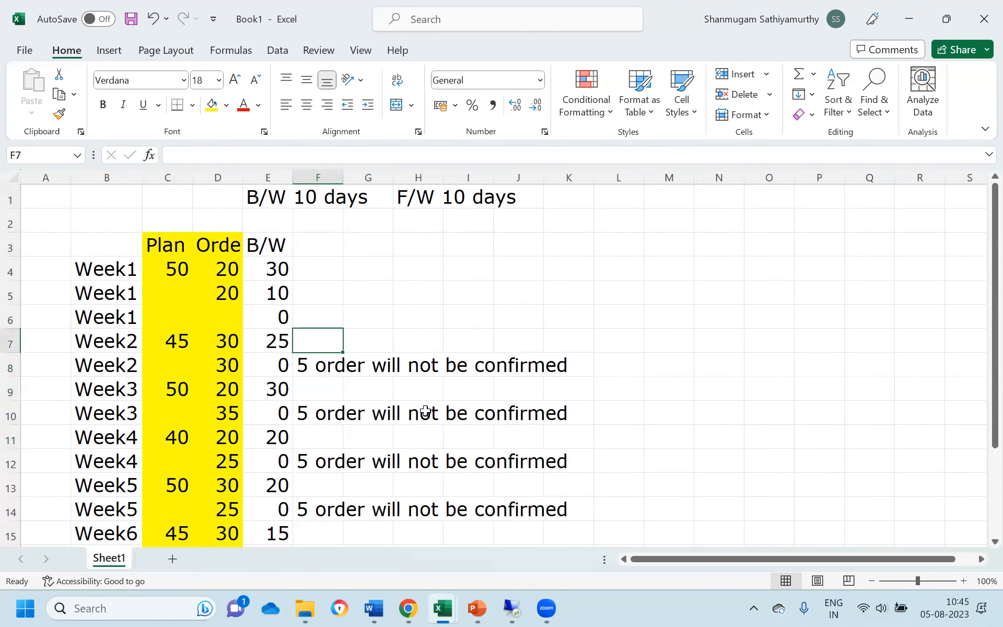
Step: Examine the plan, order and B/W quantities of the first Week2 row in row 7
key(Left)
key(Left)
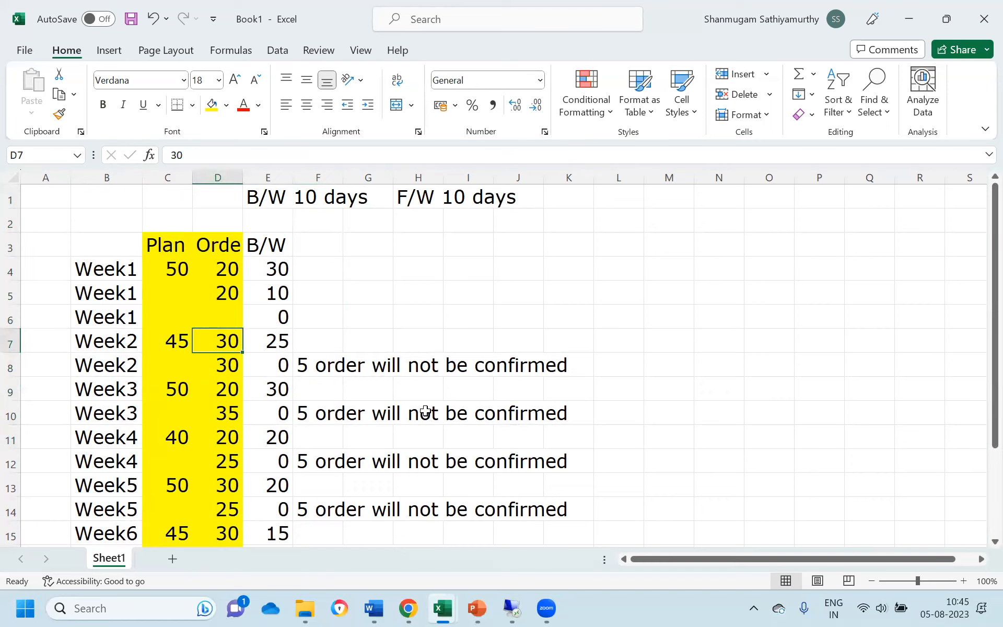
key(Right)
key(Right)
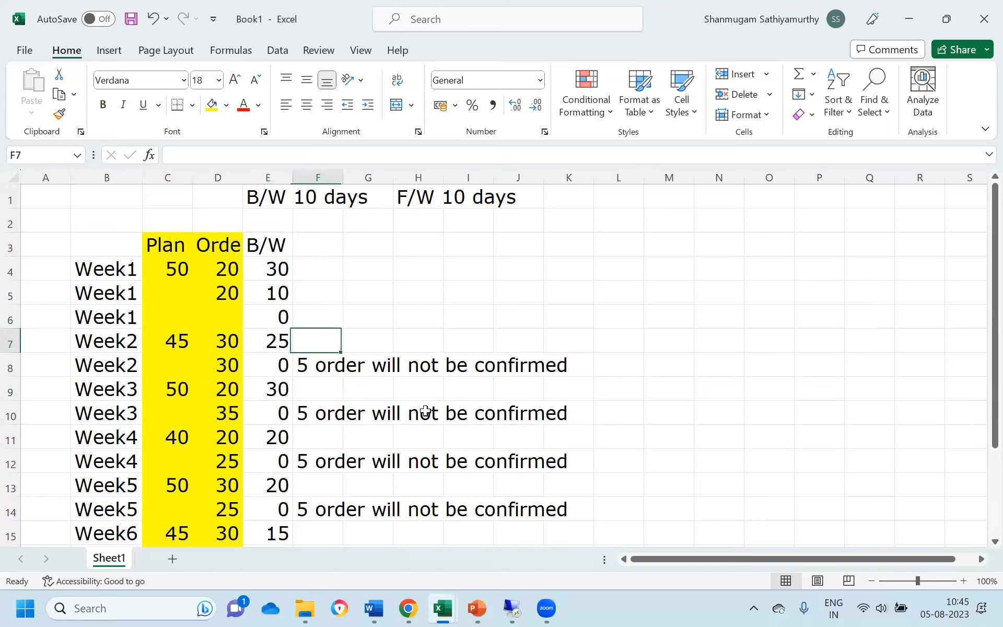
key(Left)
key(Left)
key(Left)
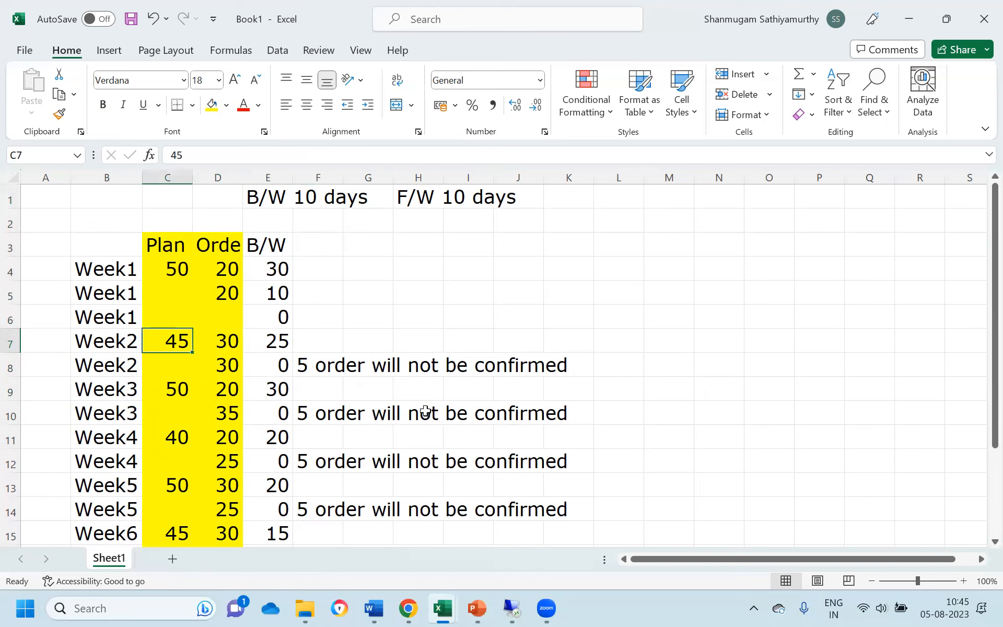
key(Right)
key(Right)
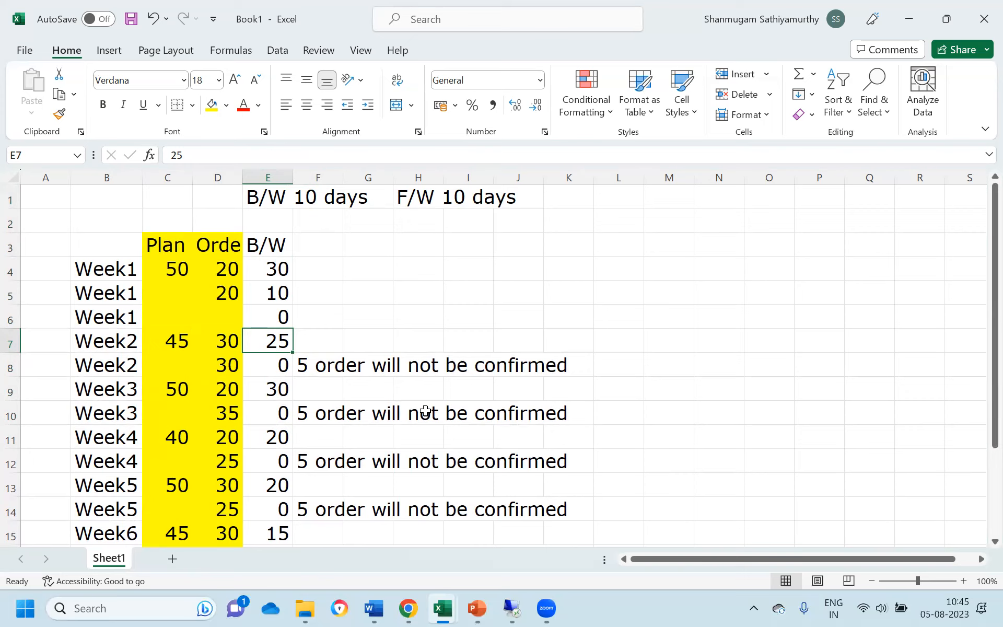
key(Right)
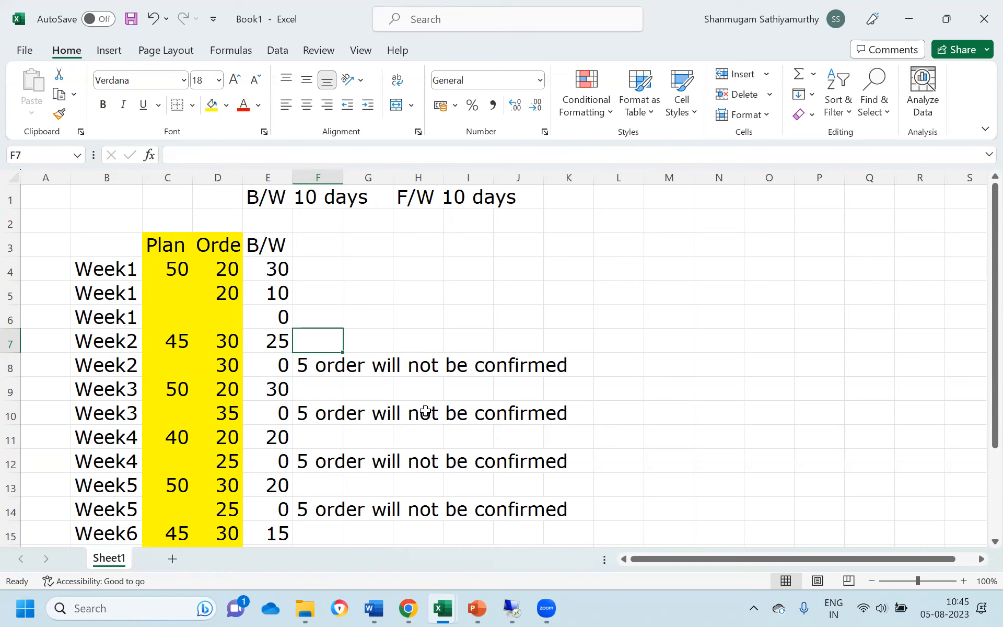
Step: Clear all unconfirmed-order notes from the range F7:F19
key(shift+Down)
key(shift+Down)
key(shift+Down)
key(shift+Down)
key(shift+Down)
key(shift+Down)
key(shift+Down)
key(shift+Down)
key(shift+Down)
key(shift+Down)
key(shift+Down)
key(shift+Down)
key(shift+Down)
key(shift+Down)
key(shift+Down)
key(shift+Down)
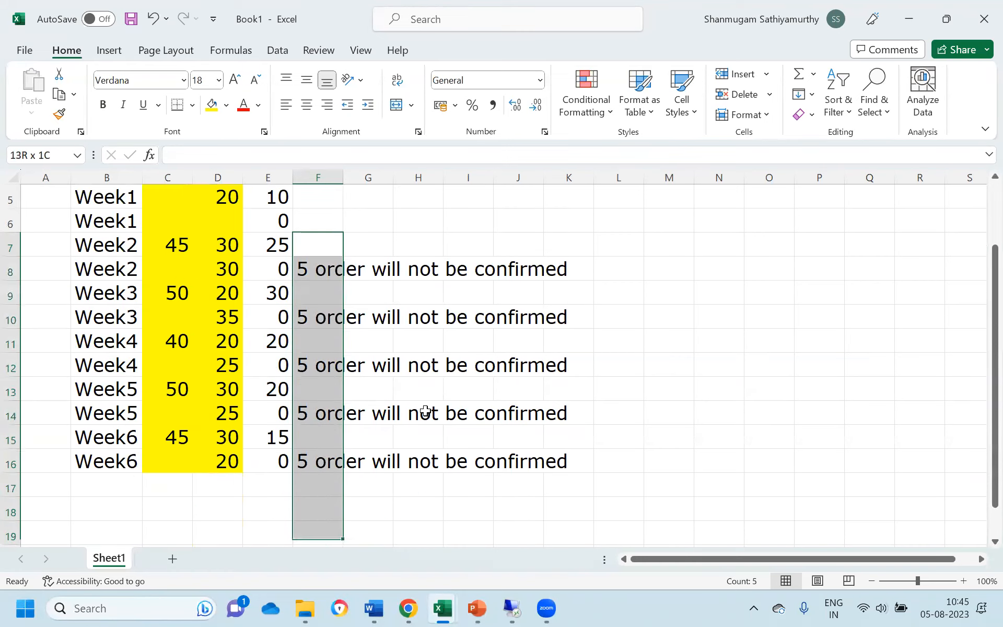
key(Delete)
Step: Enter the column heading F/W in F3, beside the B/W heading
scroll(425, 411, up, 3)
key(Up)
key(Up)
key(Up)
key(Up)
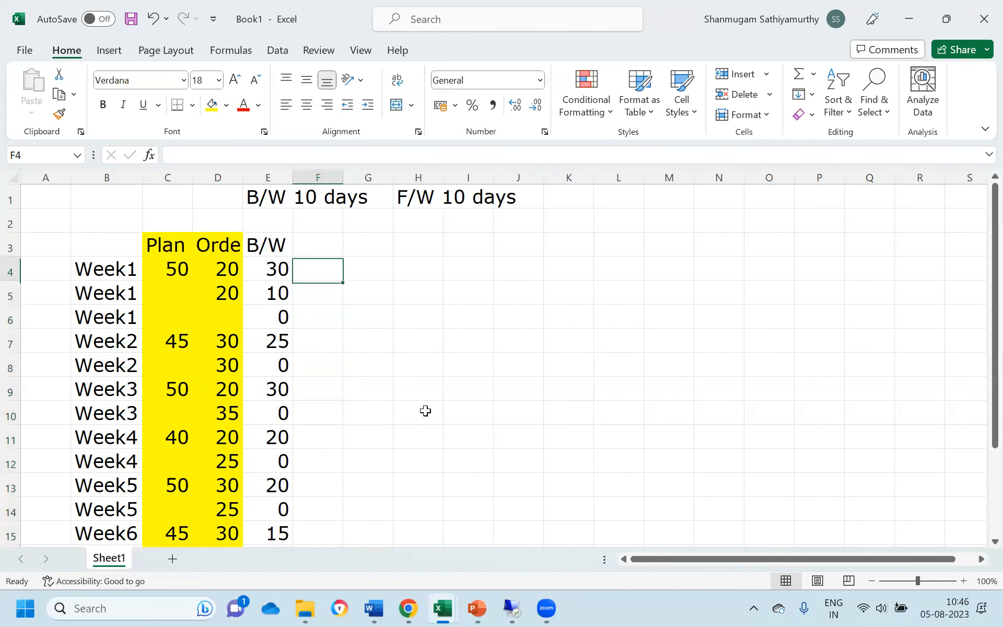
text(F/W)
key(Return)
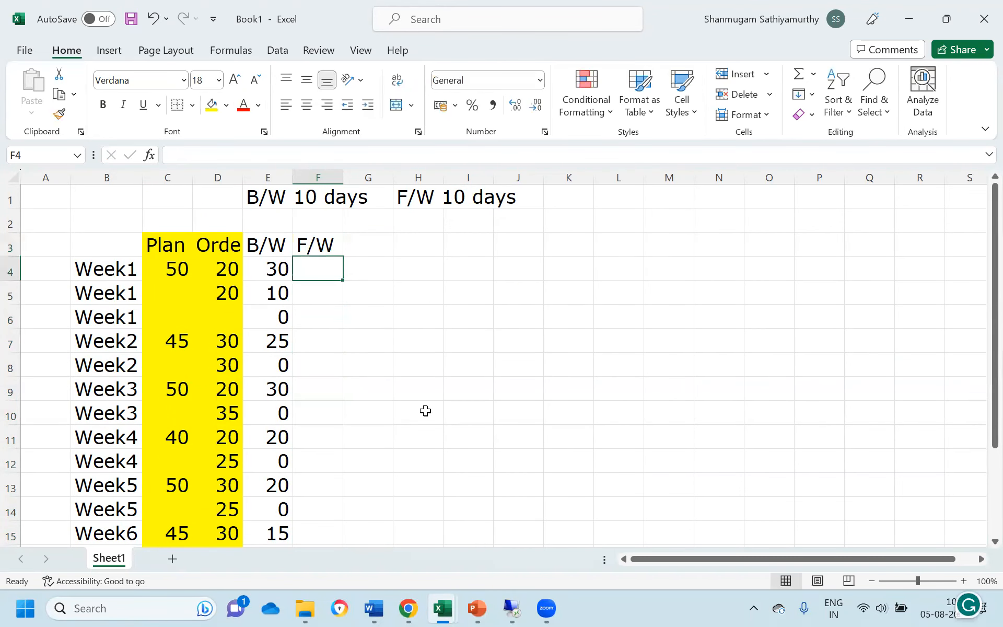
Step: Fill the F/W quantities of the first two Week1 rows with 30 in F4 and 10 in F5
key(Up)
key(Down)
key(Down)
key(Up)
key(Left)
key(Left)
key(Left)
key(Right)
key(Right)
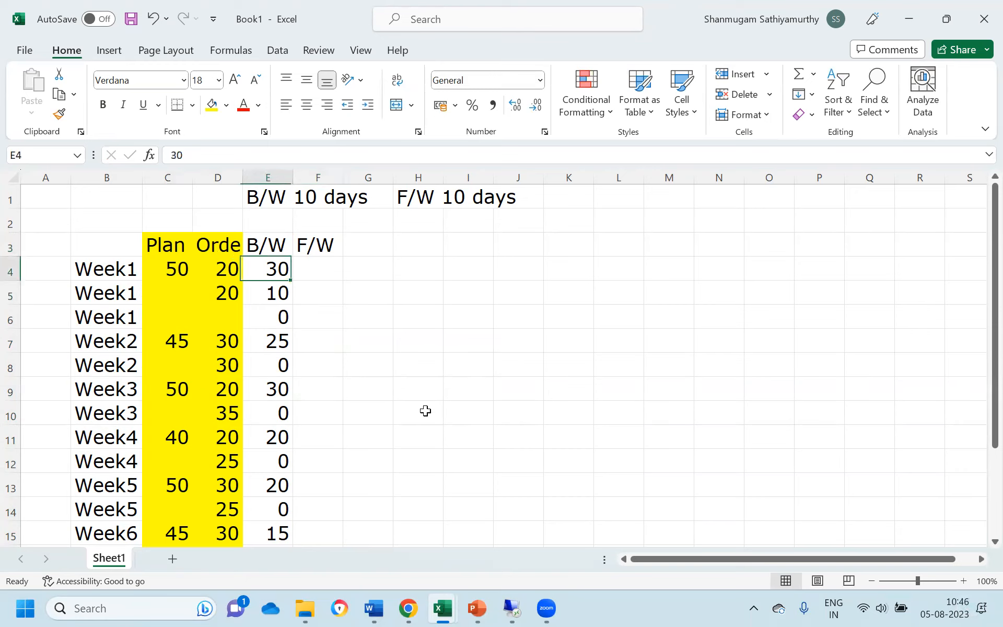
key(Right)
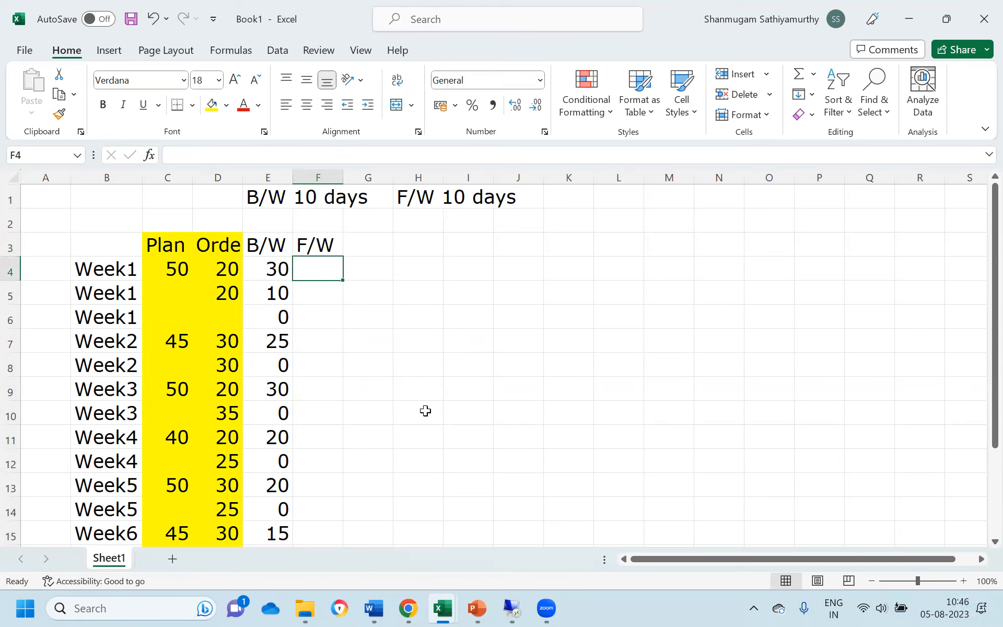
text(10)
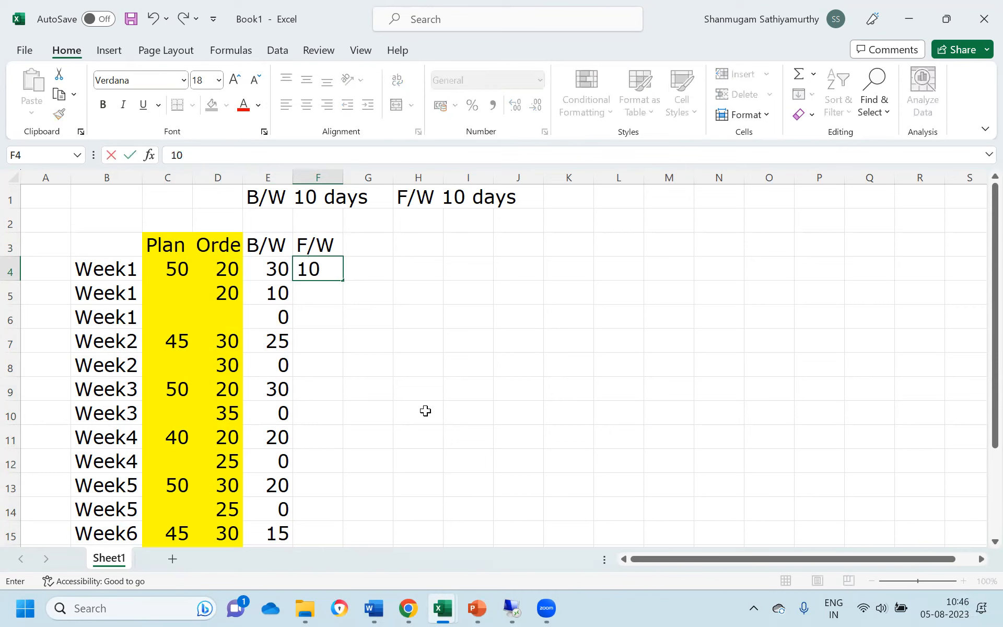
key(Return)
key(Up)
text(30)
key(Return)
text(10)
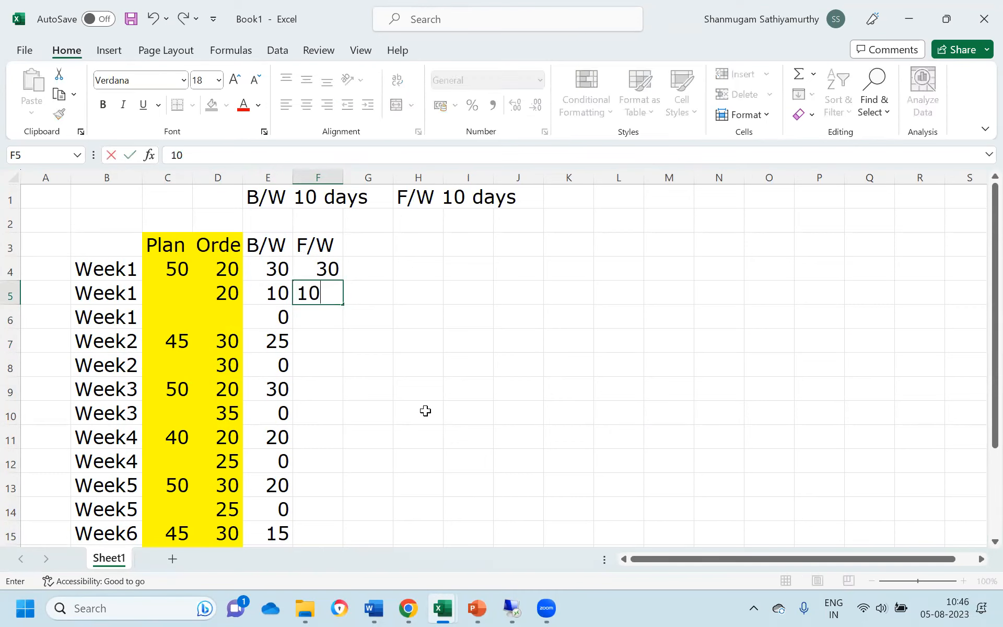
key(Return)
Step: Fill the F/W quantities of the two Week2 rows with 15 in F7 and 0 in F8
key(Down)
key(Left)
key(Left)
key(Left)
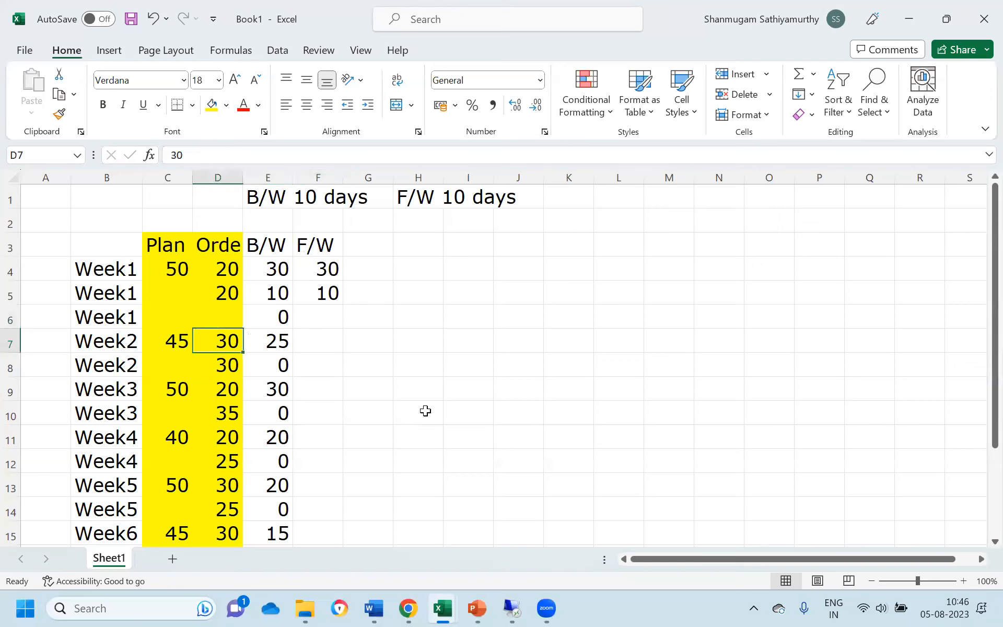
key(Right)
key(Right)
key(Left)
key(Left)
key(Right)
key(Right)
key(Right)
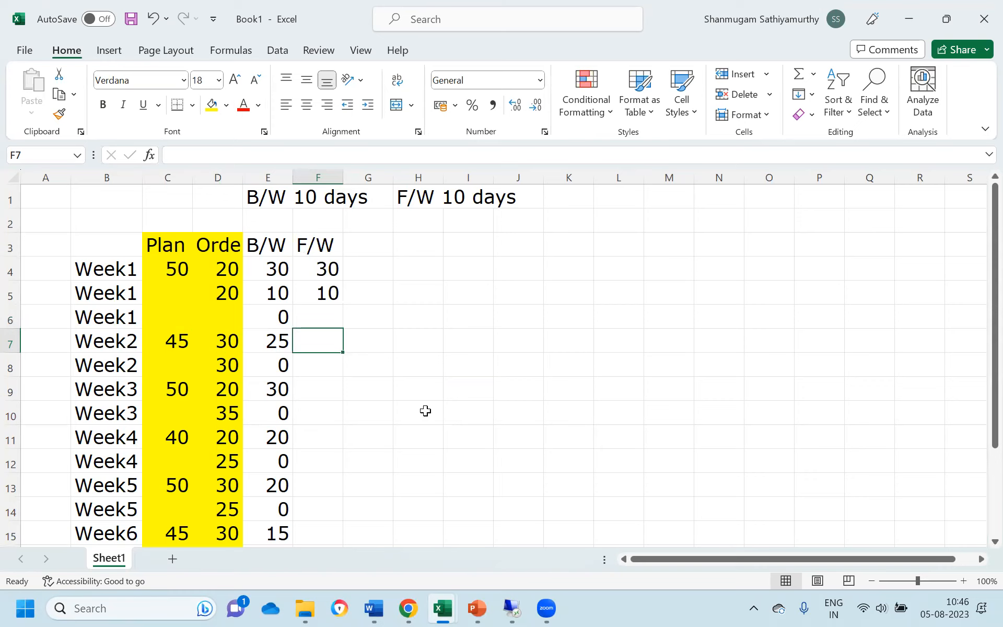
key(Left)
key(Left)
key(Right)
key(Right)
text(15)
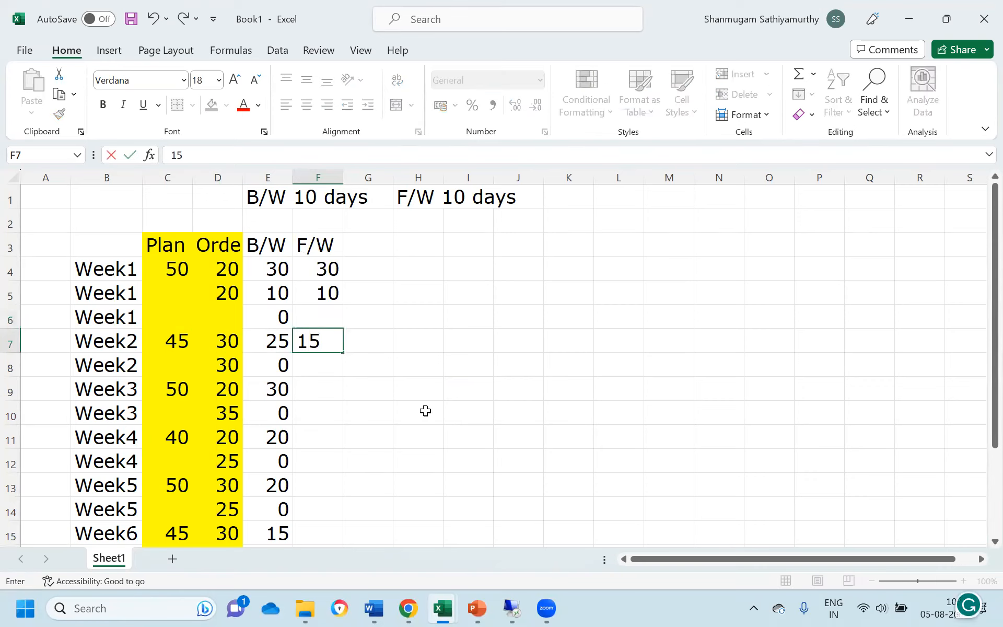
key(Return)
key(Up)
key(Down)
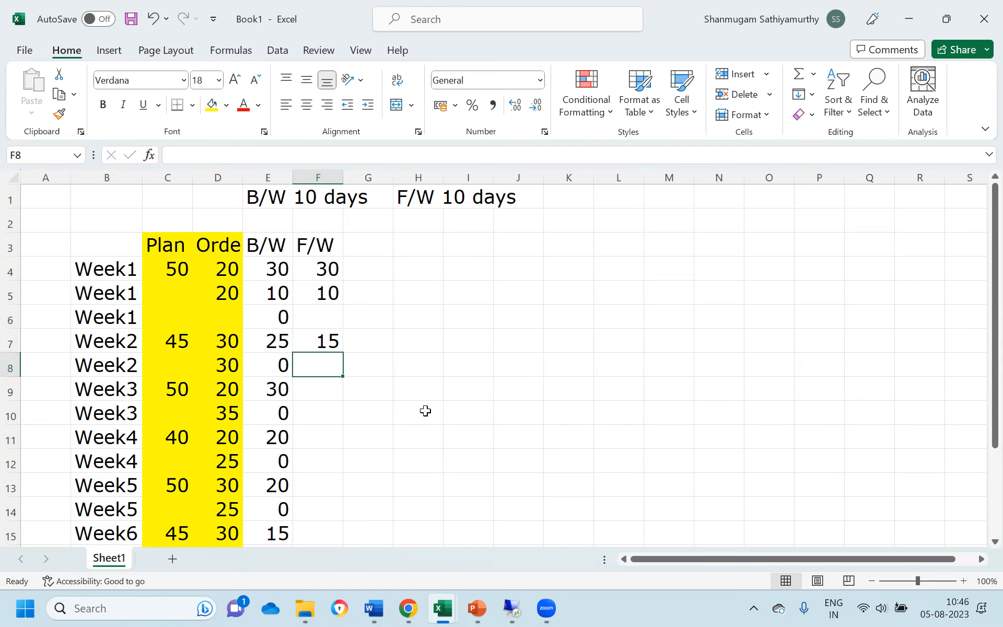
text(0)
key(Return)
Step: Enter 35 in F9 as the F/W quantity of the first Week3 row
key(Up)
key(Up)
key(Up)
key(Down)
key(Down)
key(Down)
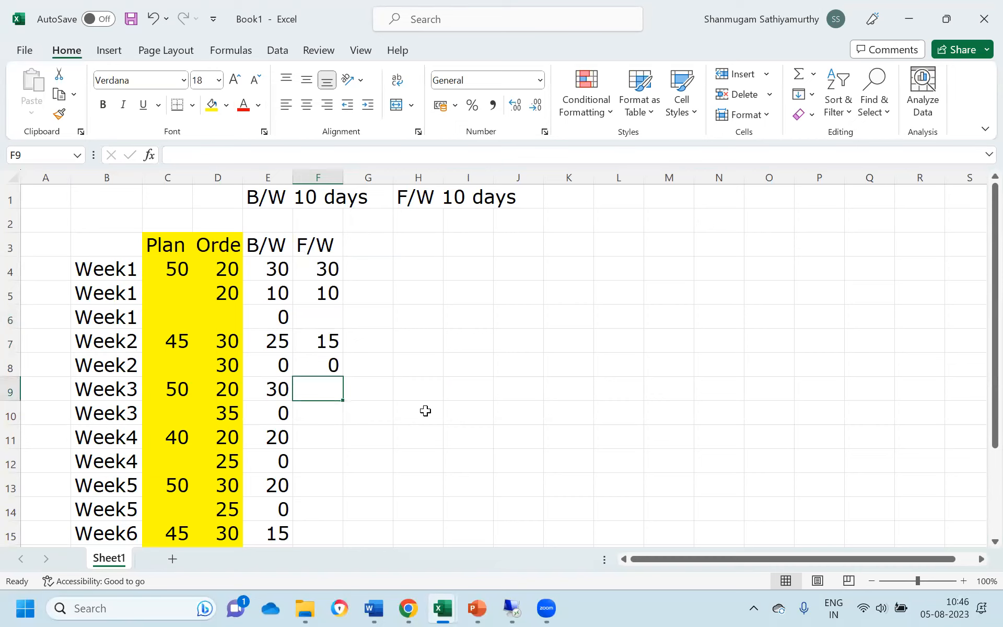
key(Left)
key(Left)
key(Left)
key(Right)
key(Right)
key(Right)
text(35)
key(Return)
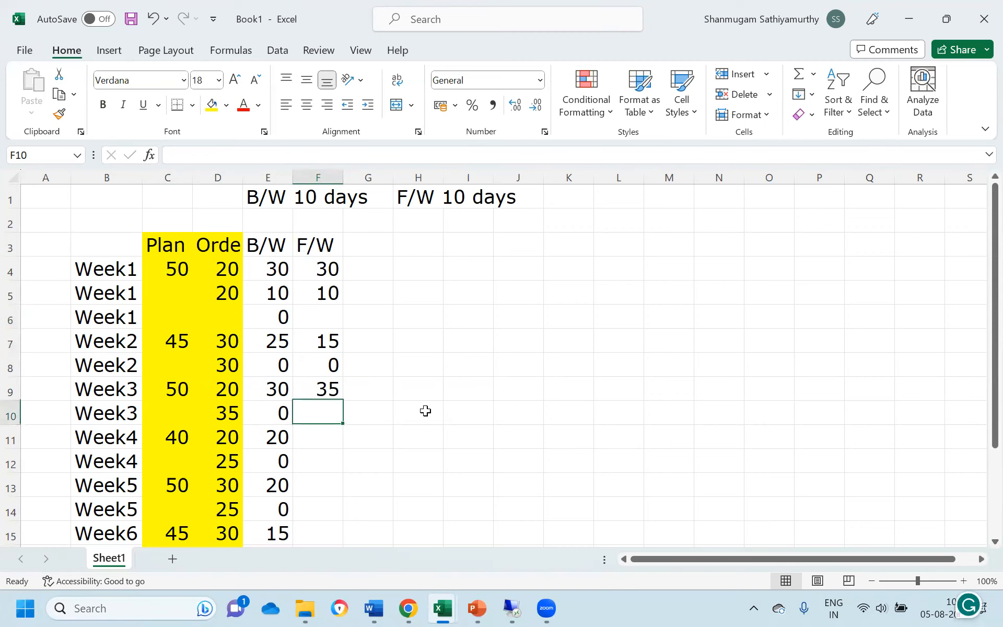
Step: Shade the B/W column from its heading in E3 down to E16 with the standard light green fill
key(Up)
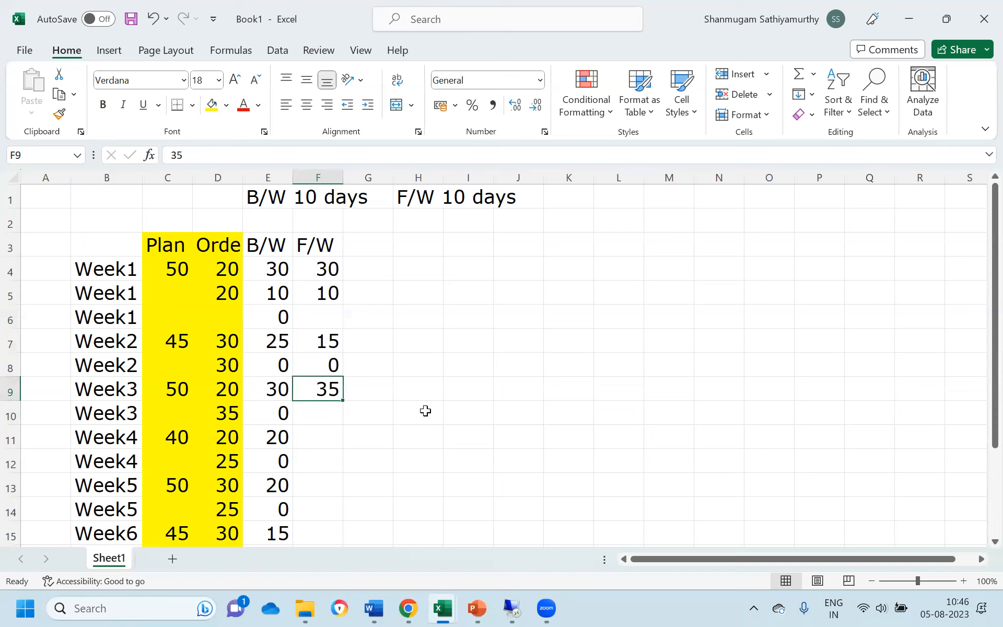
key(Up)
key(Up)
key(Up)
key(Up)
key(Up)
key(Up)
key(Up)
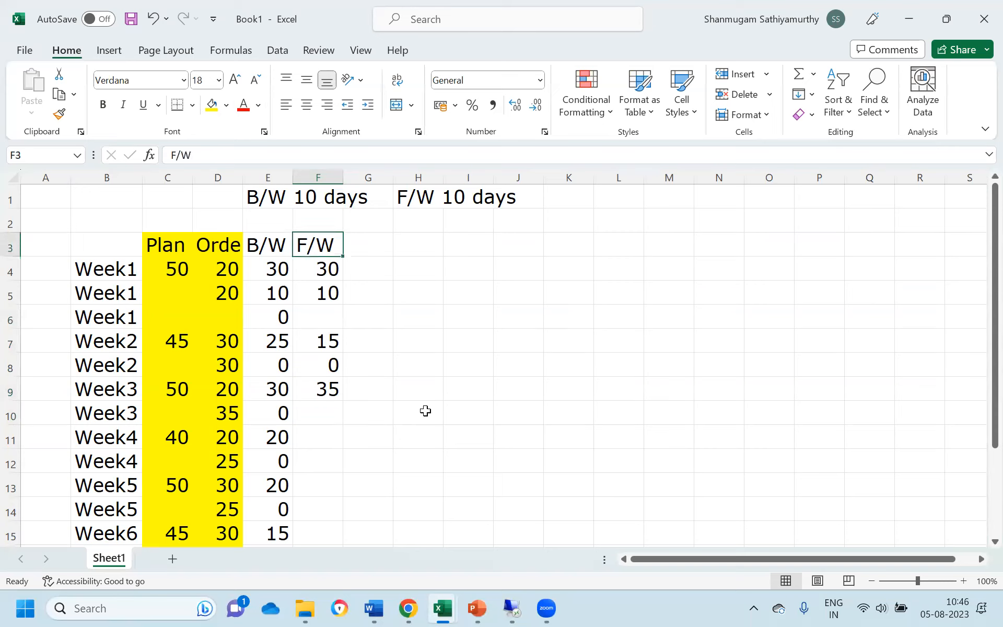
key(Left)
key(Down)
key(shift+Down)
key(shift+Down)
key(shift+Down)
key(shift+Down)
key(shift+Down)
key(shift+Down)
key(shift+Down)
key(shift+Down)
key(shift+Down)
key(shift+Down)
key(shift+Down)
key(shift+Down)
key(shift+Down)
key(shift+Down)
key(shift+Down)
key(shift+Down)
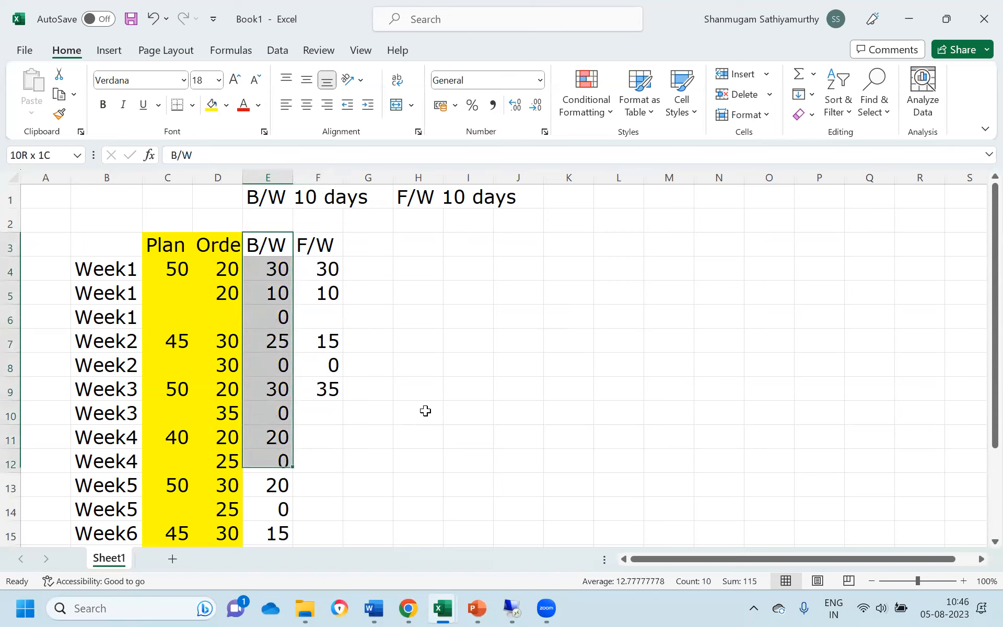
key(shift+Up)
key(shift+Up)
key(shift+Up)
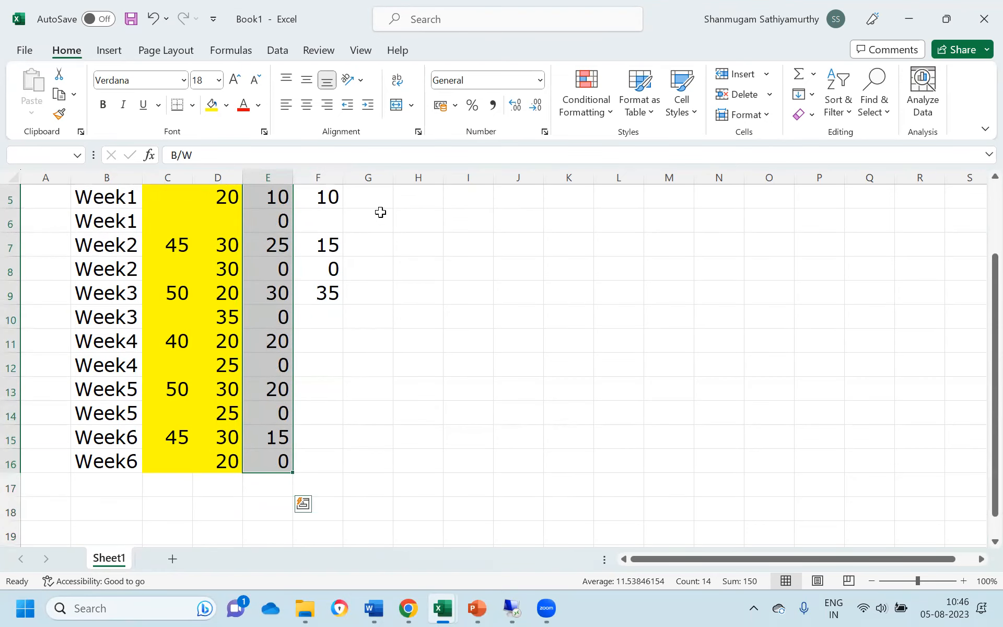
click(226, 105)
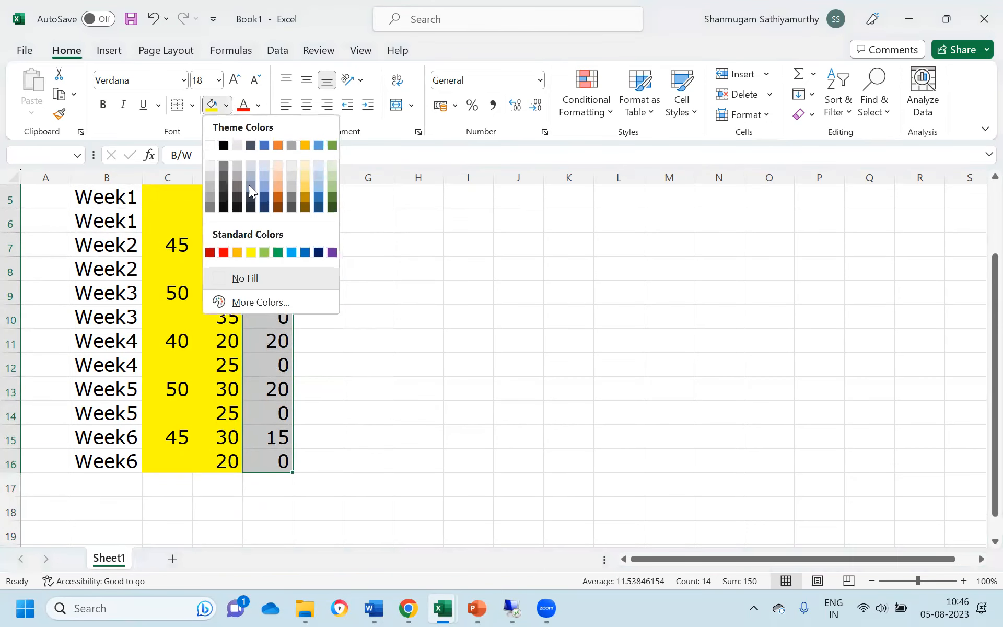
click(265, 253)
click(265, 254)
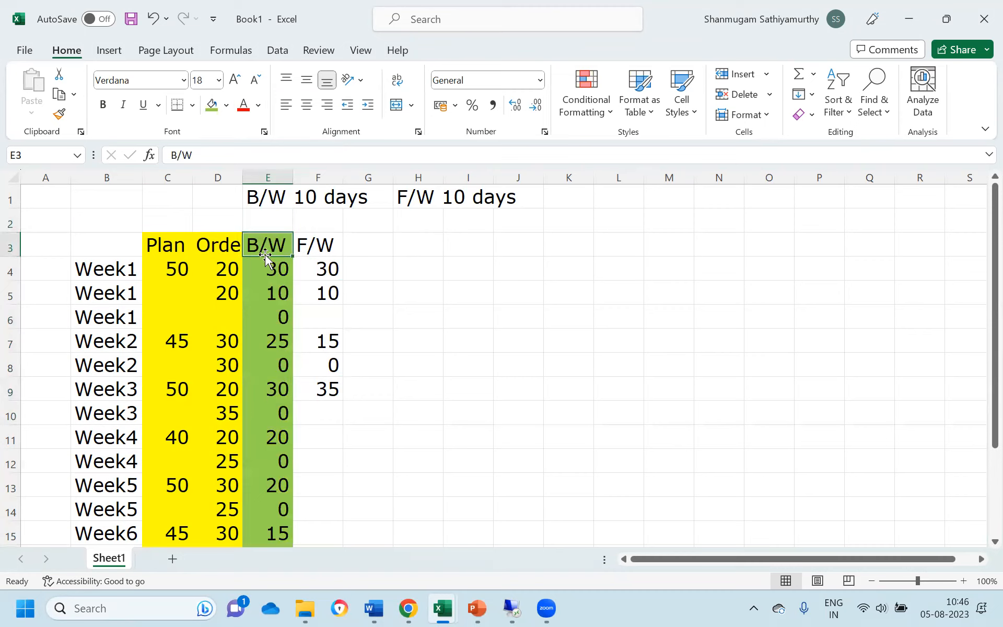
Step: Examine the plan, order, B/W and F/W quantities of the first Week1 row
key(Right)
key(Left)
key(Right)
key(Down)
key(Down)
key(Up)
key(Left)
key(Left)
key(Left)
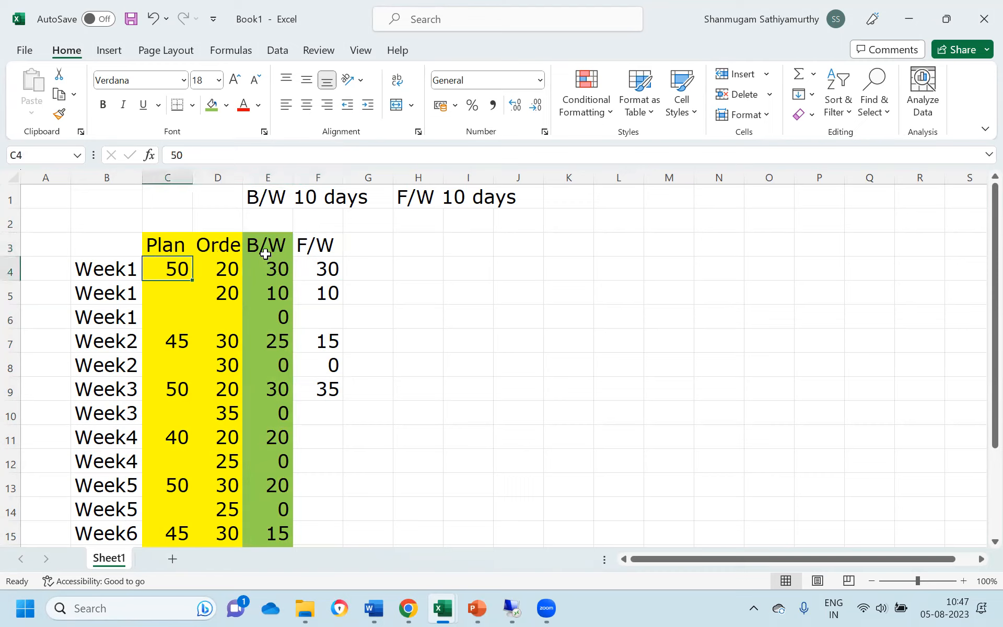
key(Right)
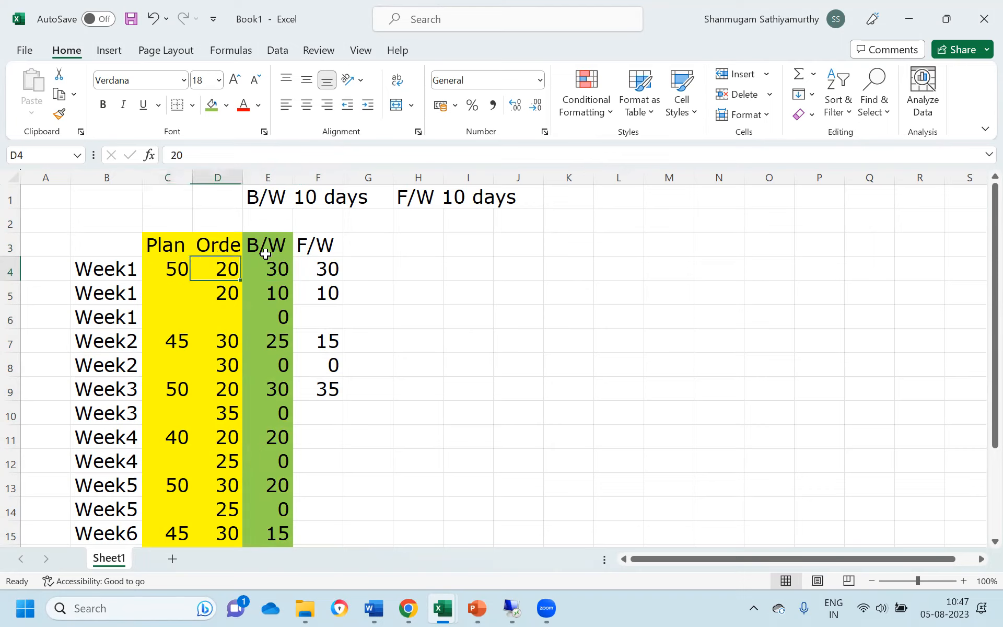
key(Right)
key(Right)
key(Right)
key(Left)
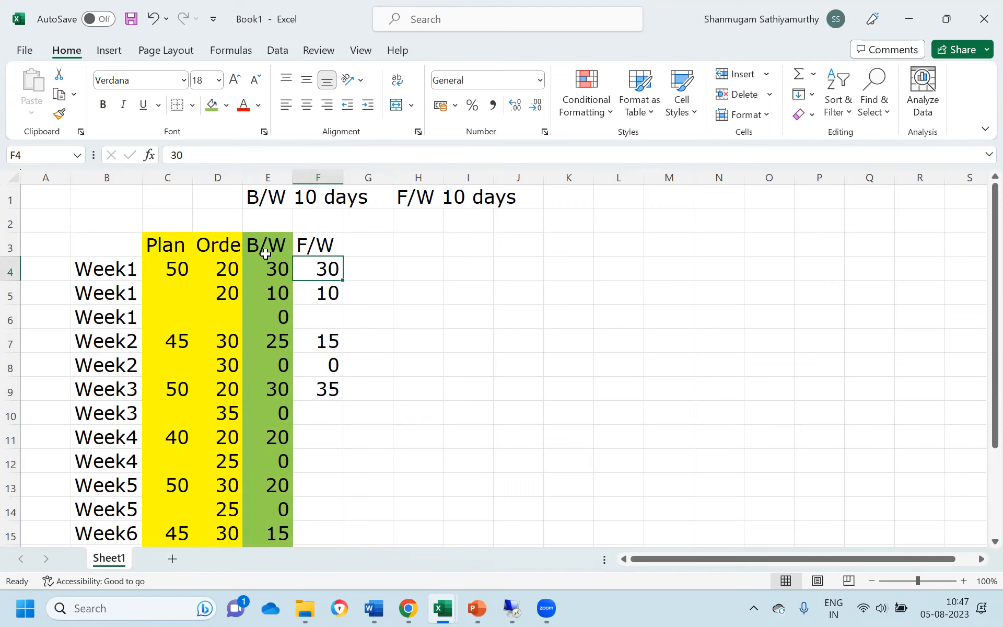
Step: Shade the second Week1 row's F/W quantity in F5 with the standard orange fill
key(Down)
key(Left)
key(Left)
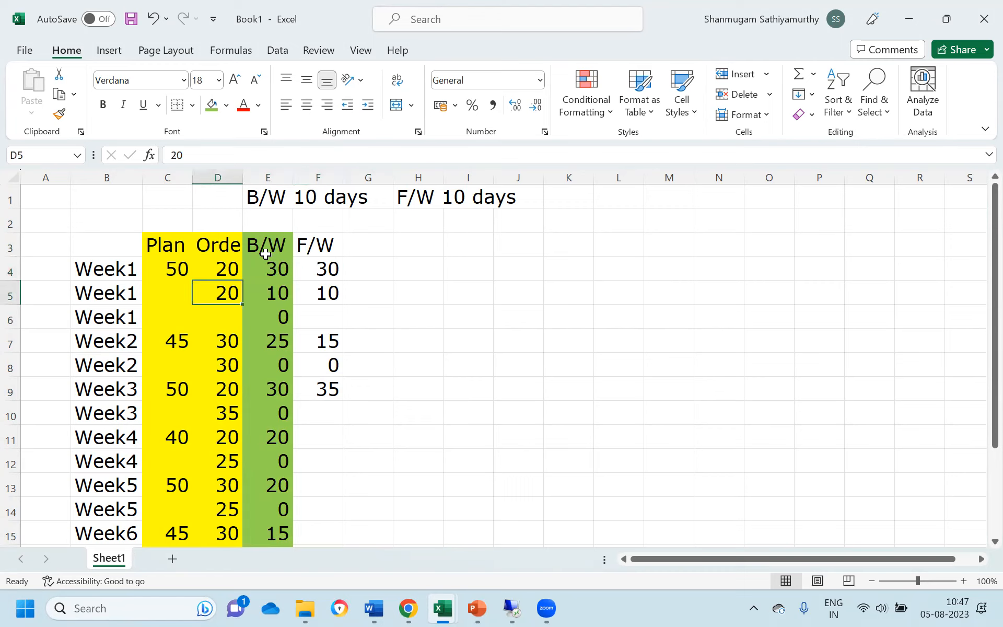
key(Right)
key(Right)
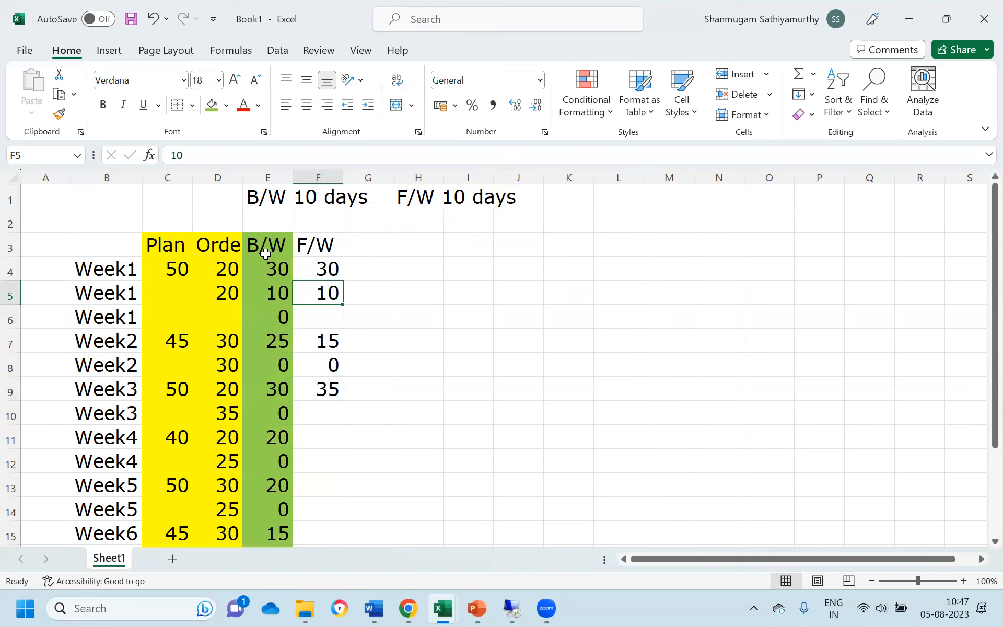
click(227, 105)
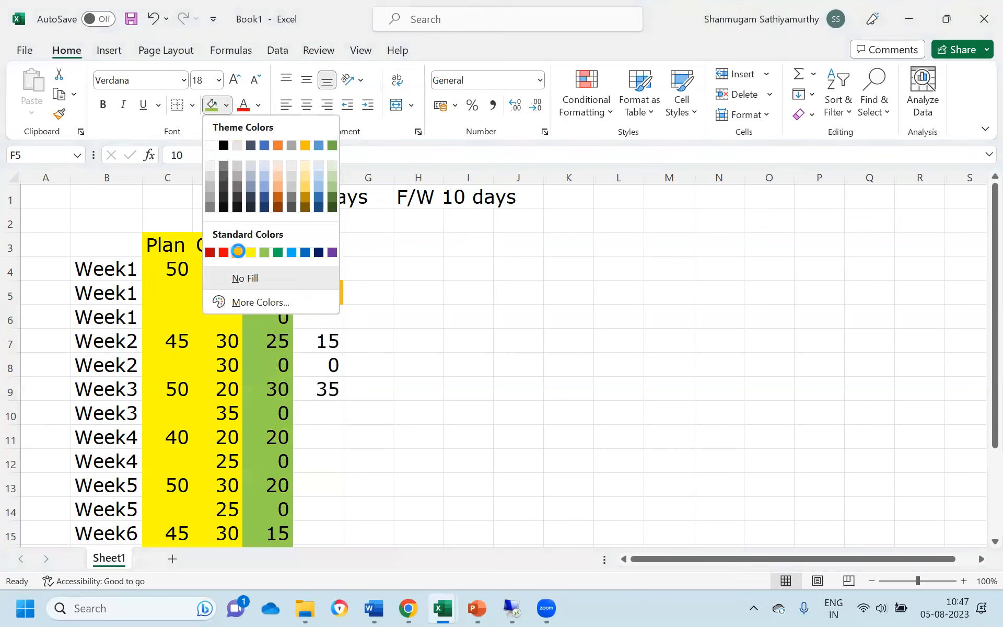
click(237, 253)
Step: Examine the first Week2 row across its plan, order, B/W and F/W quantities
key(Down)
key(Down)
key(Down)
key(Left)
key(Left)
key(Left)
key(Up)
key(Right)
key(Left)
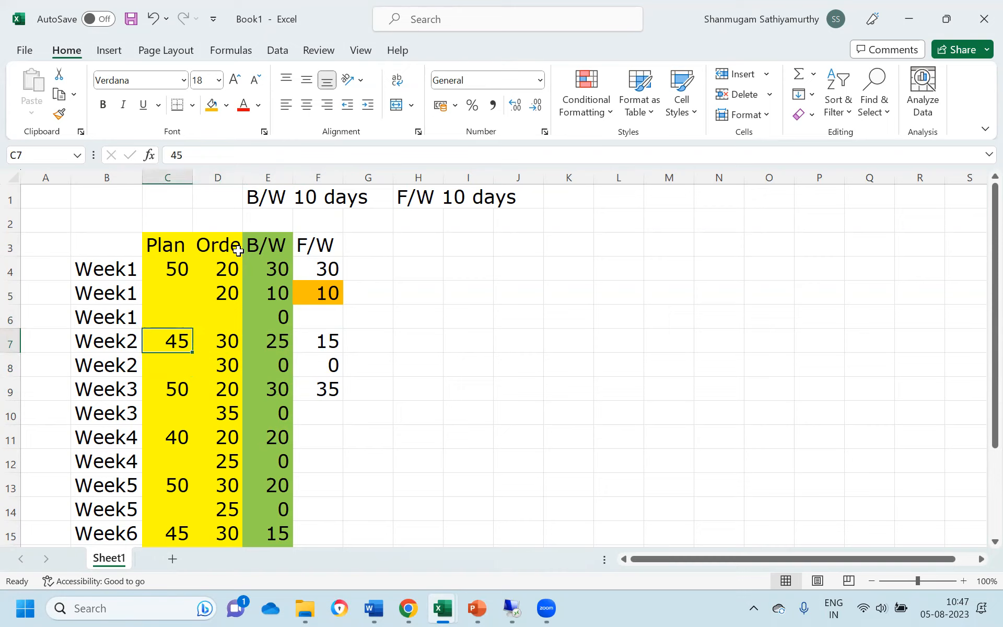
key(Right)
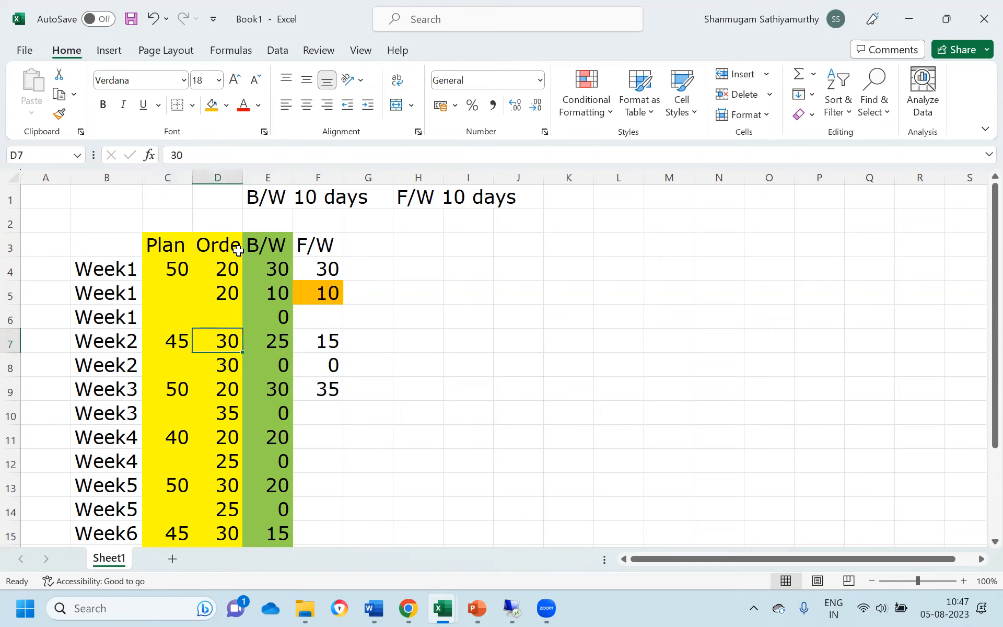
key(Right)
key(Right)
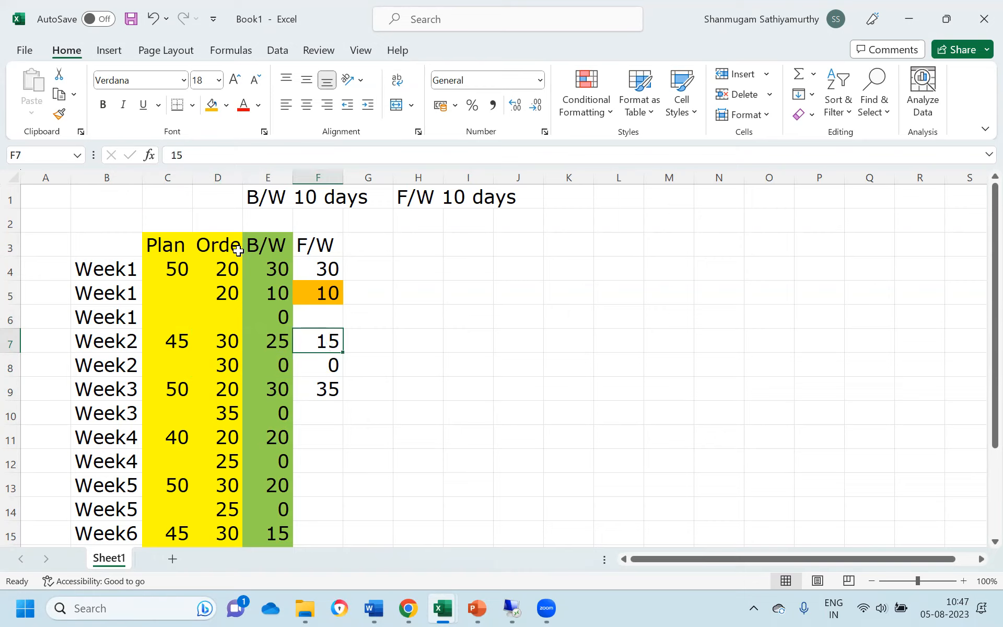
key(Left)
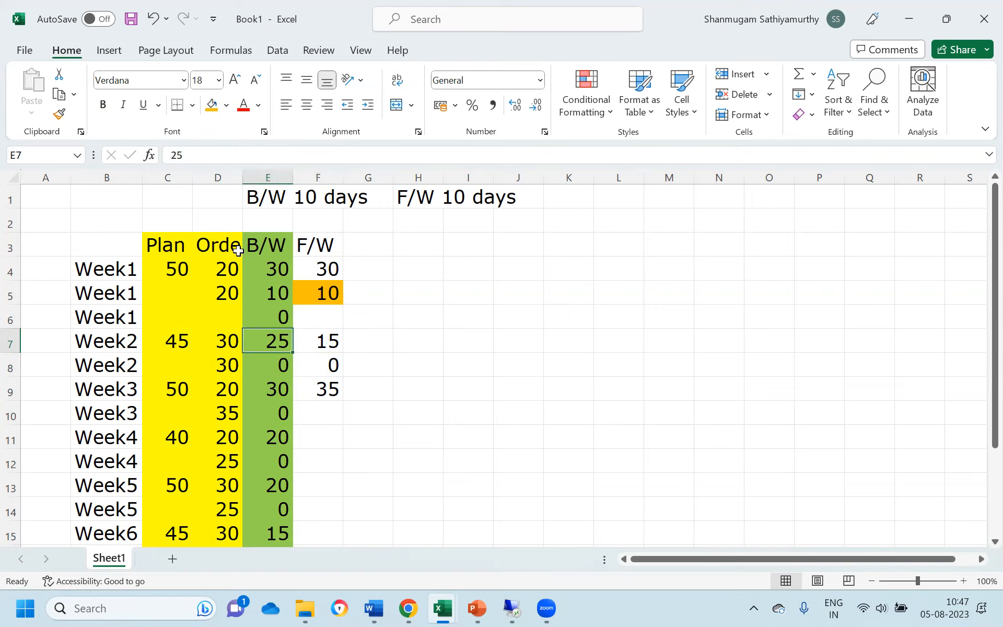
key(Right)
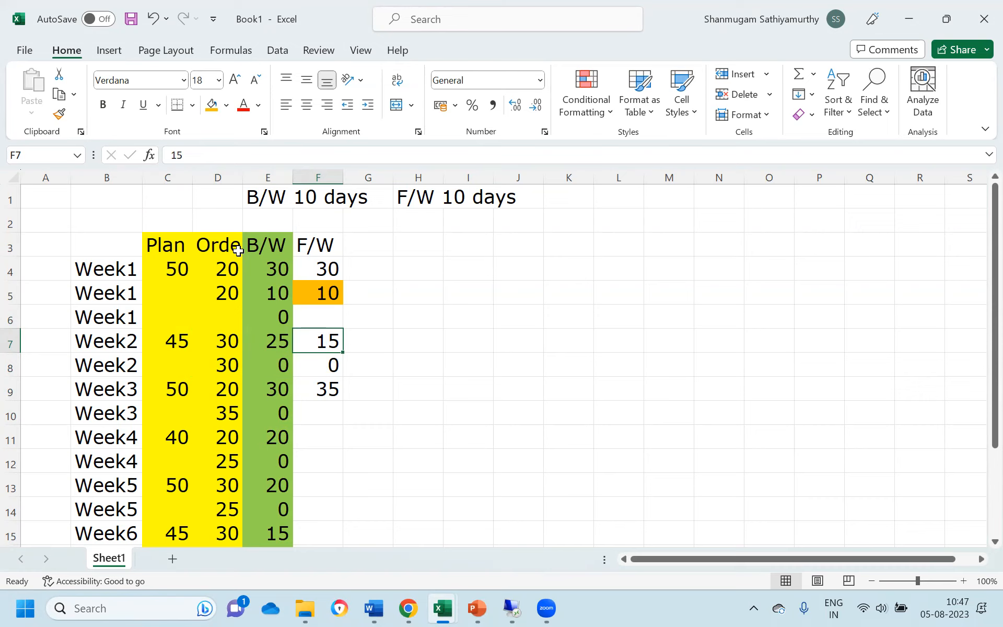
Step: Compare the Week1 and Week2 remaining quantities in the B/W and F/W columns
key(Left)
key(Up)
key(Up)
key(Down)
key(Down)
key(Down)
key(Right)
key(Up)
key(Up)
key(Up)
key(Up)
key(Up)
key(Up)
key(Down)
key(Down)
key(Down)
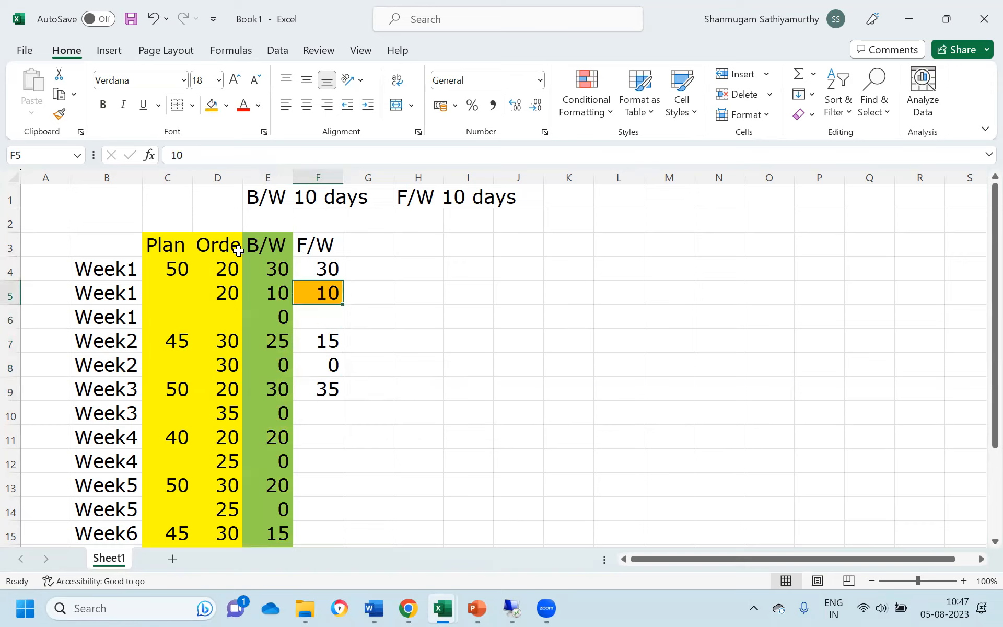
key(Down)
key(Down)
key(Down)
key(Up)
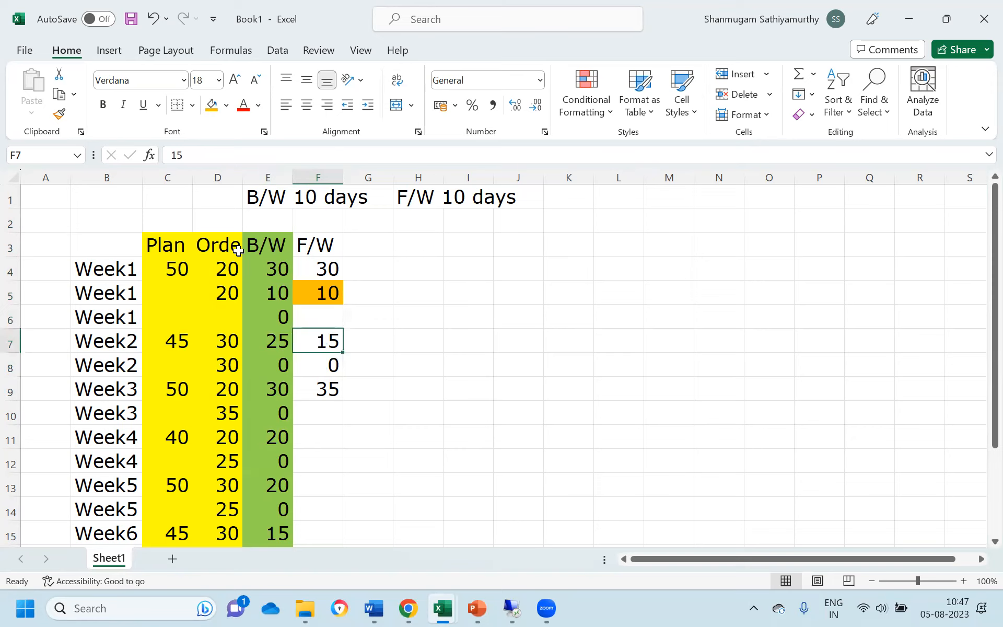
Step: Trace how the two Week2 orders in rows 7 and 8 consume the planned quantity under F/W consumption
key(Left)
key(Left)
key(Left)
key(Right)
key(Right)
key(Right)
key(Down)
key(Left)
key(Left)
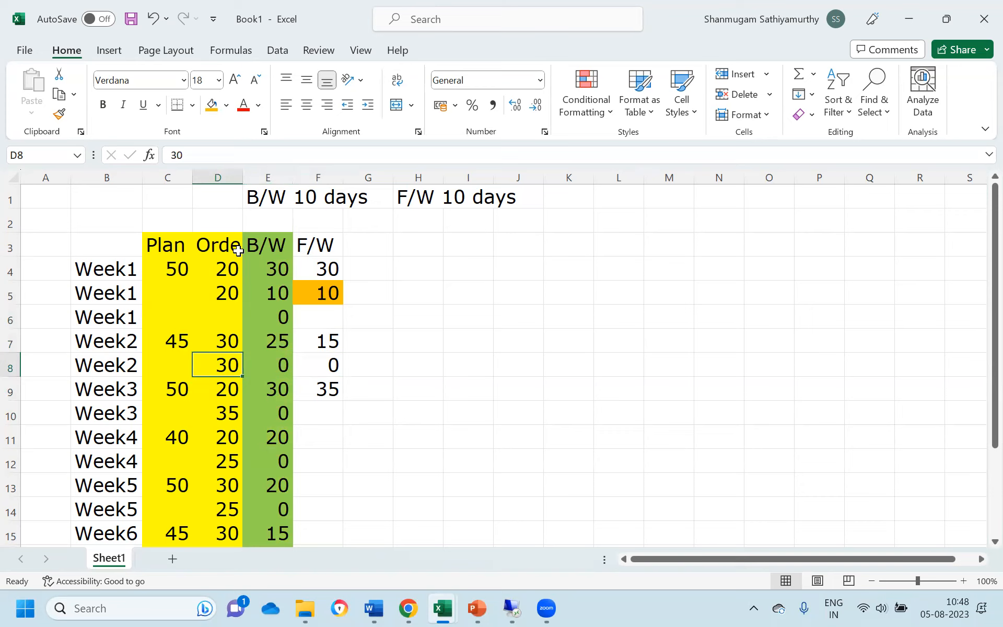
key(Right)
key(Right)
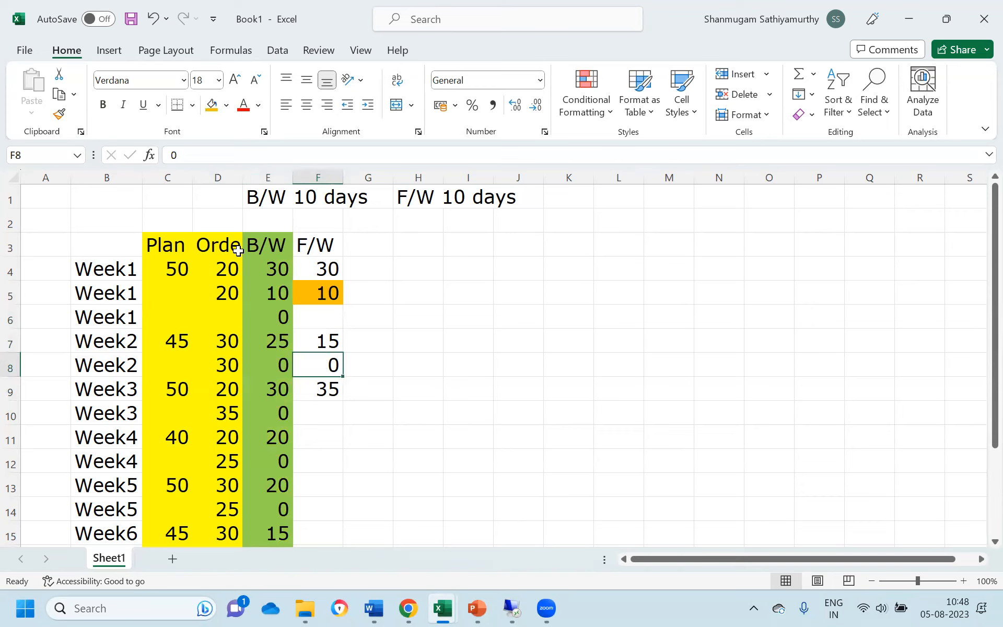
key(Up)
key(Down)
key(Left)
key(Left)
Step: Change the first Week3 row's F/W quantity in F9 to the formula =35-20
key(Down)
key(Left)
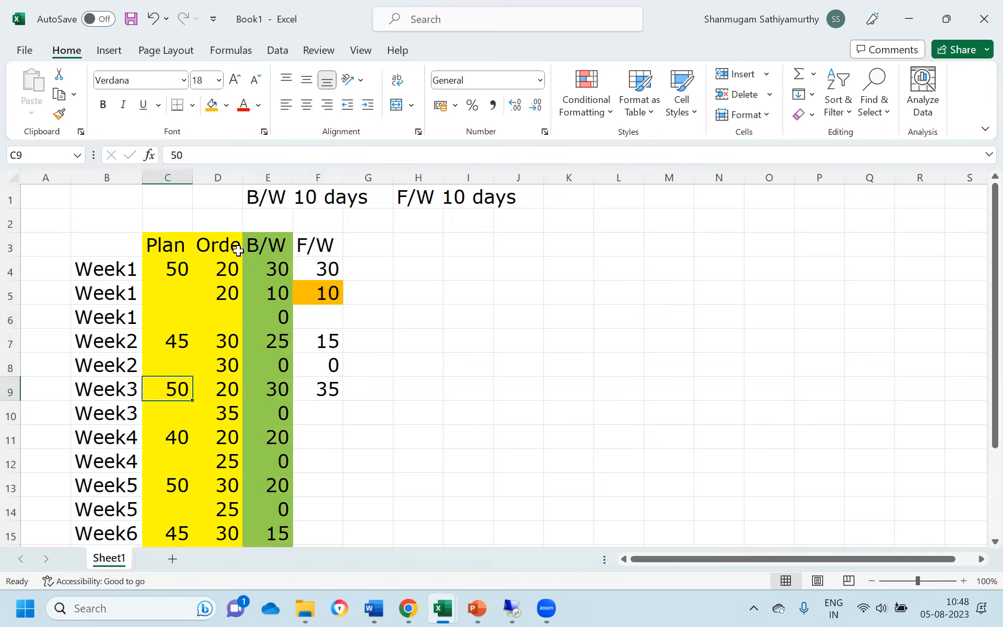
key(Right)
key(Right)
key(Right)
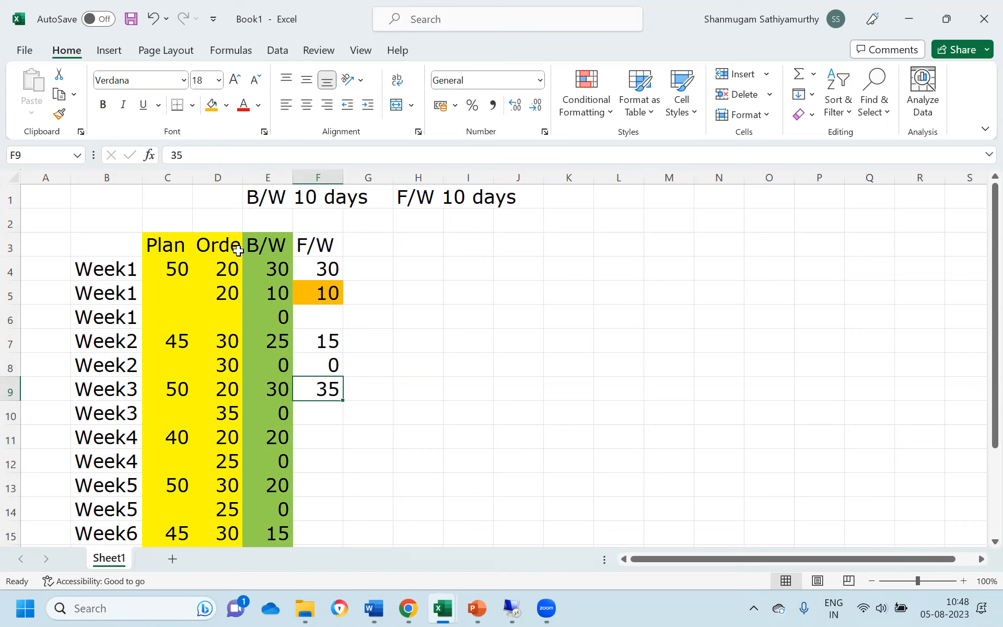
key(Left)
key(Left)
key(Up)
key(Down)
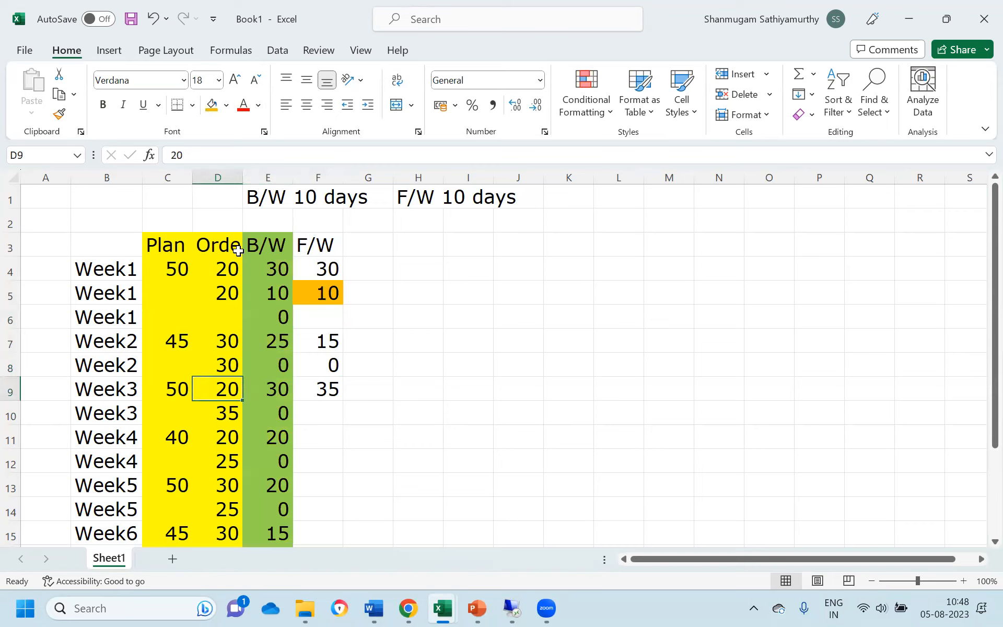
key(Right)
key(Right)
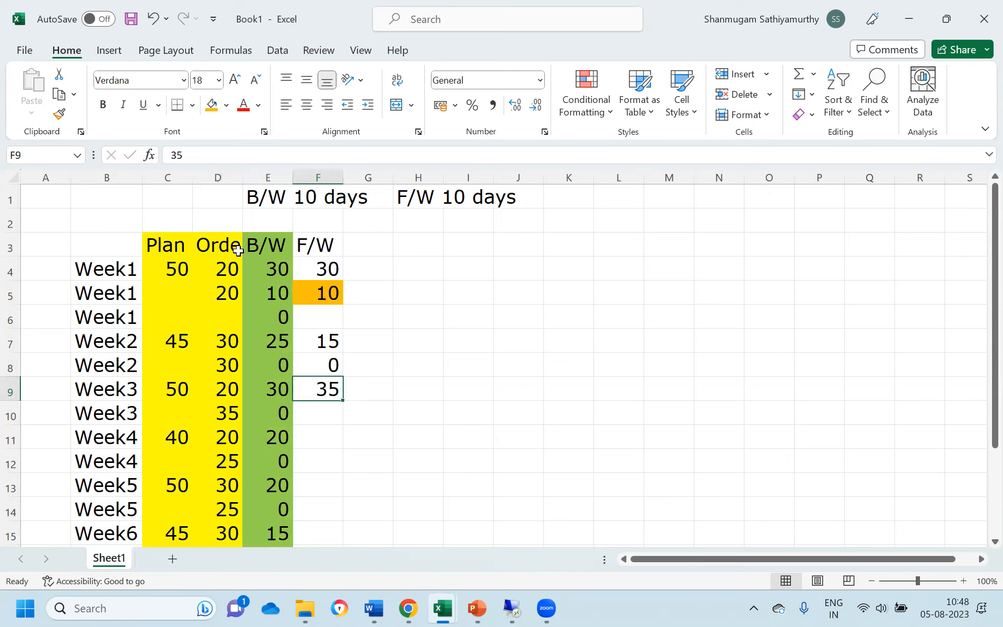
key(F2)
key(Home)
text(=)
key(End)
text(-20)
key(Return)
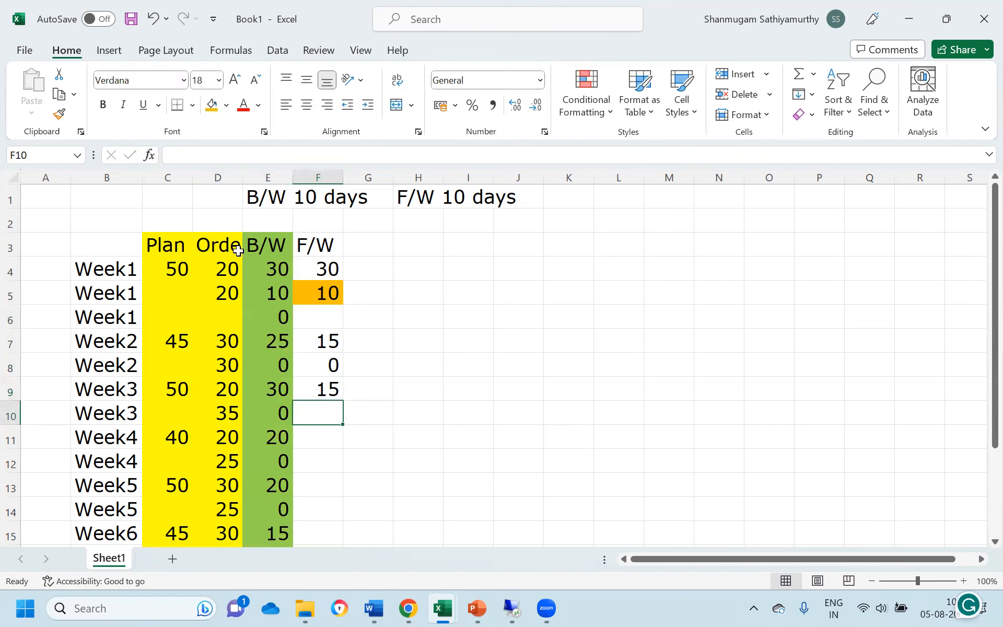
key(Up)
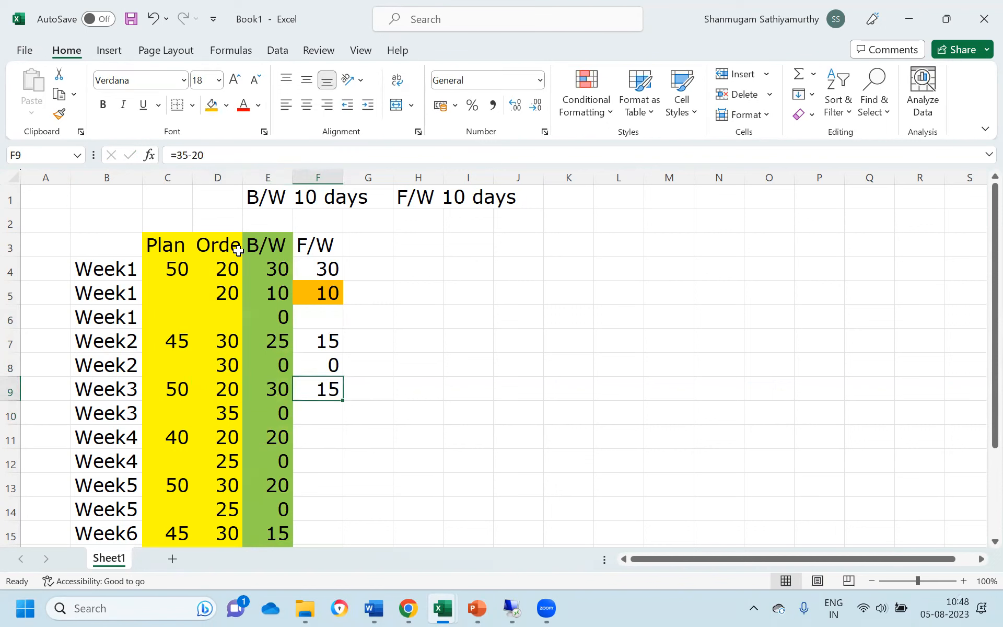
Step: Enter 0 in F10 as the F/W quantity of the second Week3 row
key(Down)
key(Left)
key(Left)
key(Right)
key(Right)
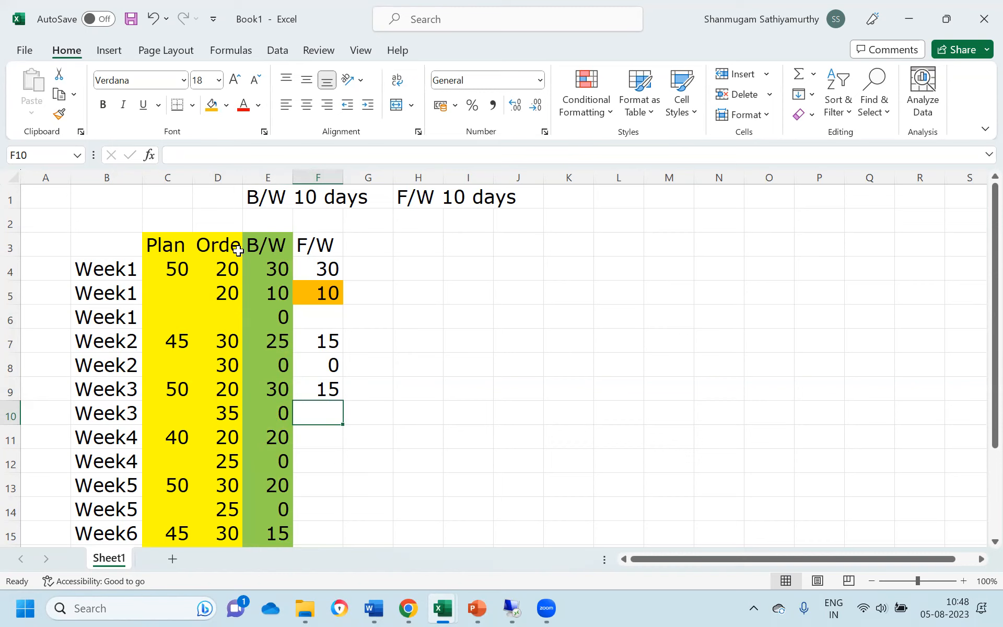
text(0)
key(Return)
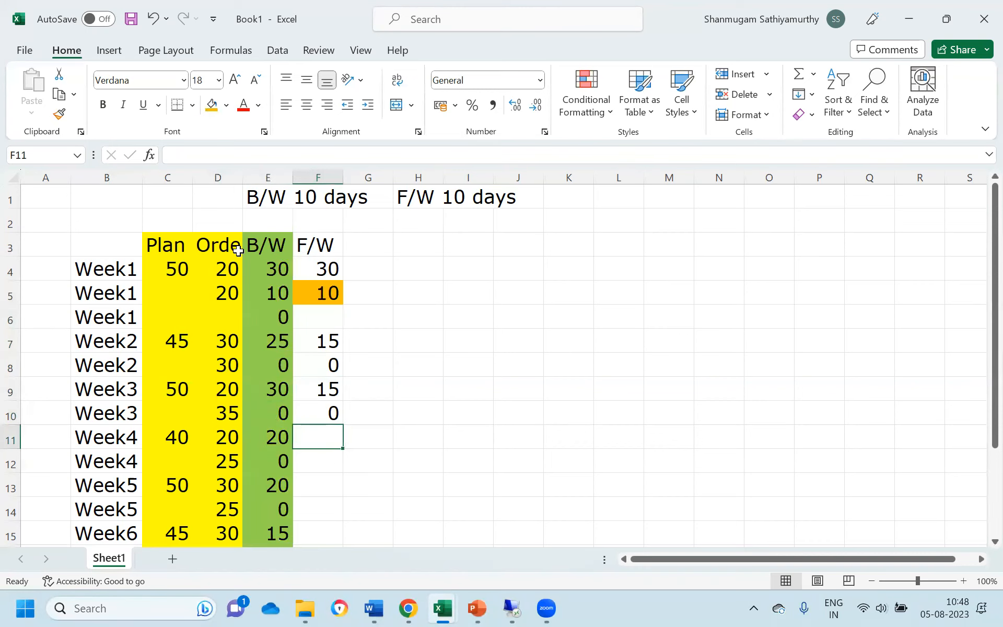
Step: Enter the formula =40-20 in F11 as the F/W quantity of the first Week4 row
text(=4)
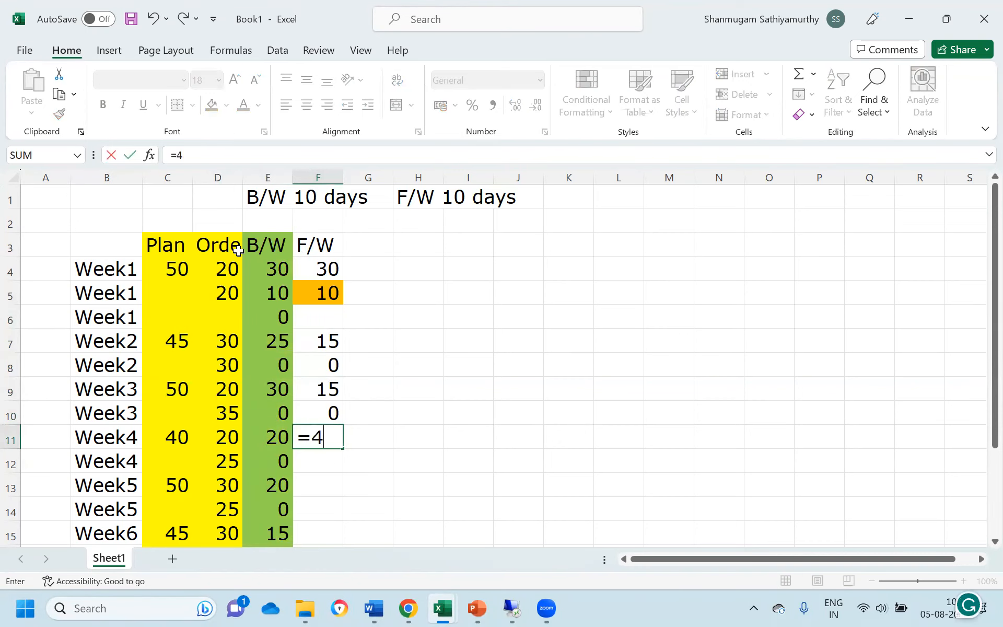
text(0-20)
key(Return)
key(Up)
key(Left)
key(Left)
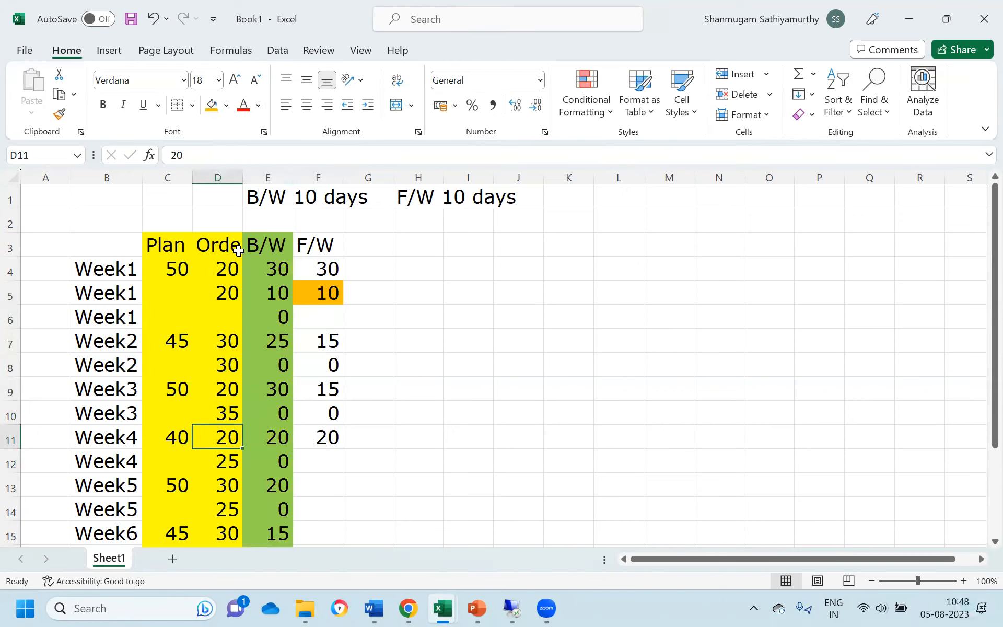
key(Right)
key(Right)
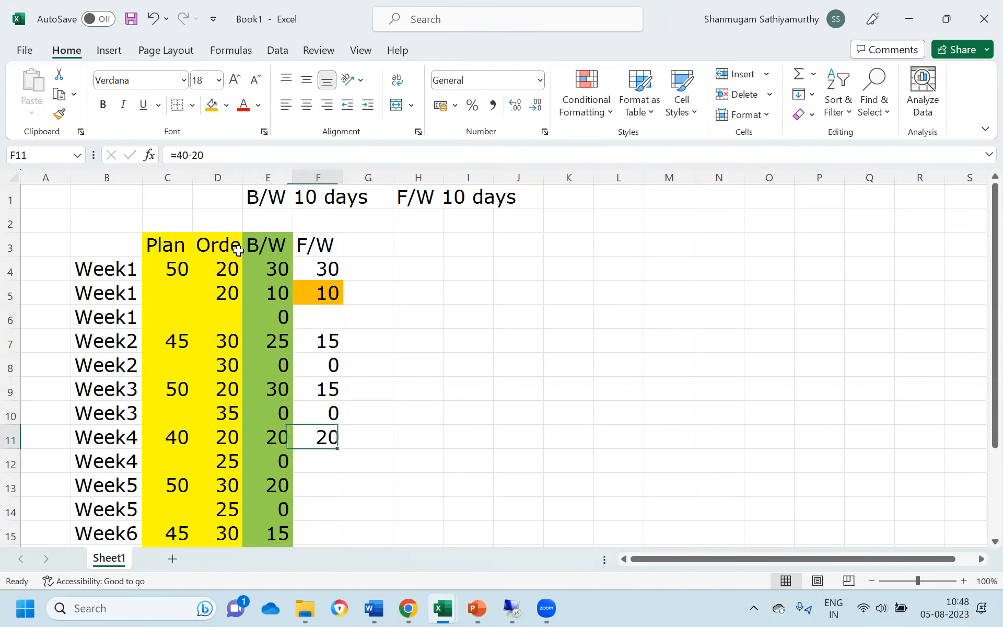
Step: Subtract a further 20 in the F11 formula so that it reads =40-20-20
text(2)
key(Escape)
key(F2)
text(-20)
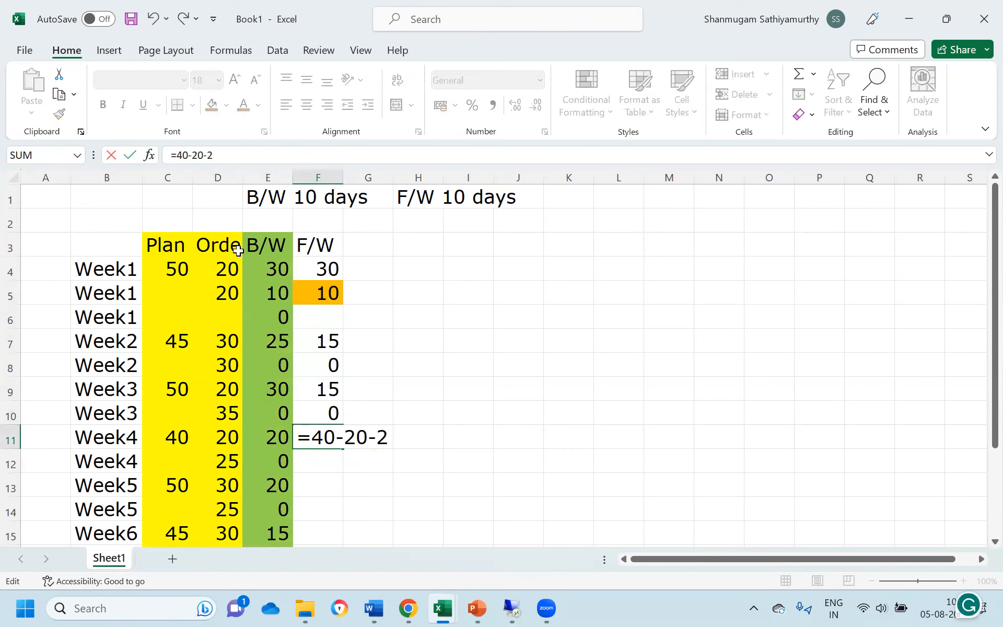
key(Return)
key(Up)
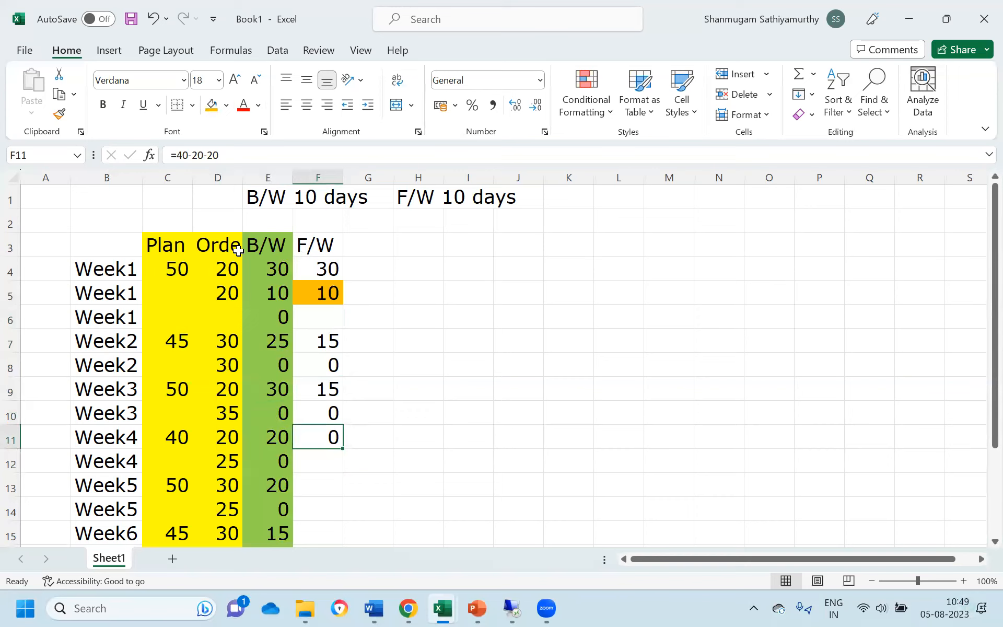
Step: Enter the formula =50-25 in F13 as the F/W quantity of the first Week5 row
key(Down)
key(Left)
key(Left)
key(Right)
key(Right)
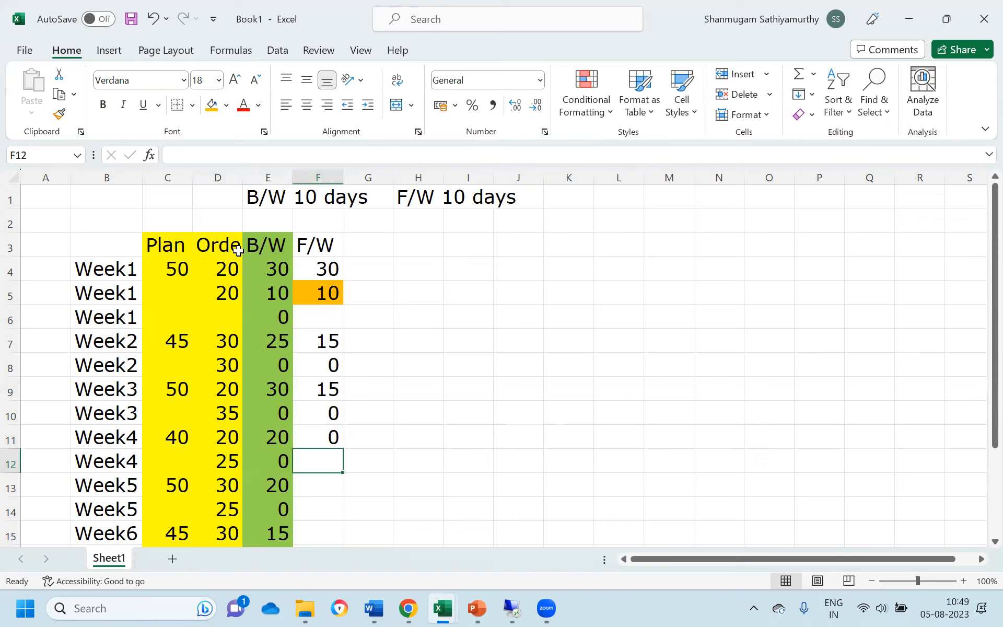
key(Down)
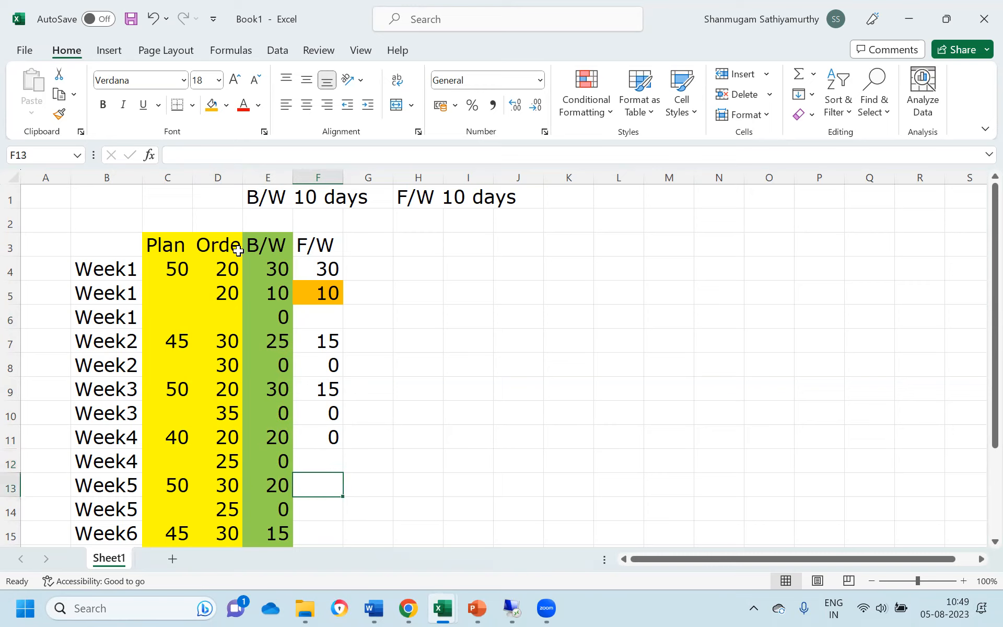
key(Up)
key(Down)
text(=50-25)
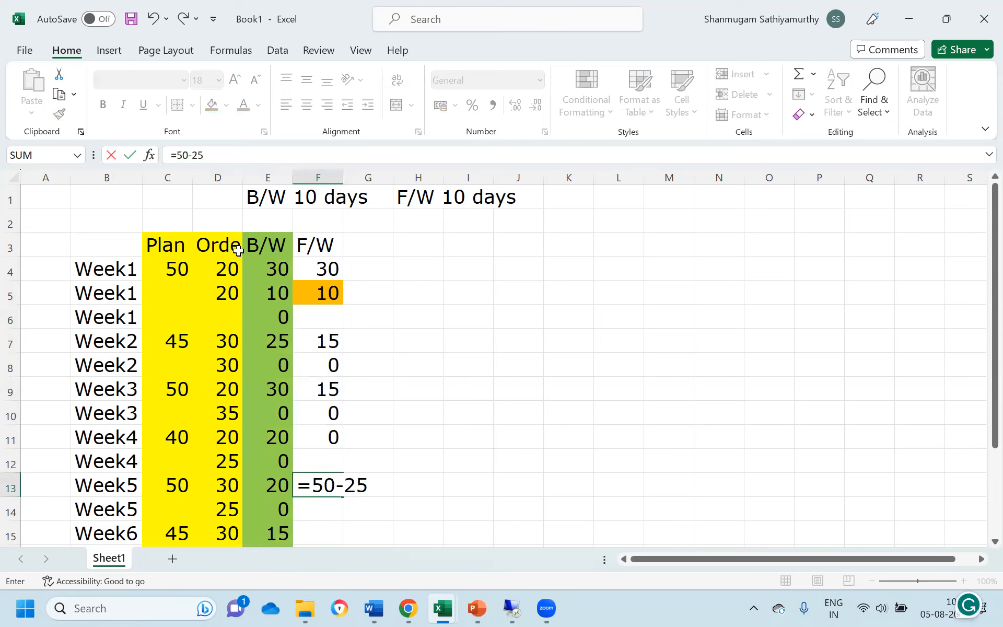
key(Return)
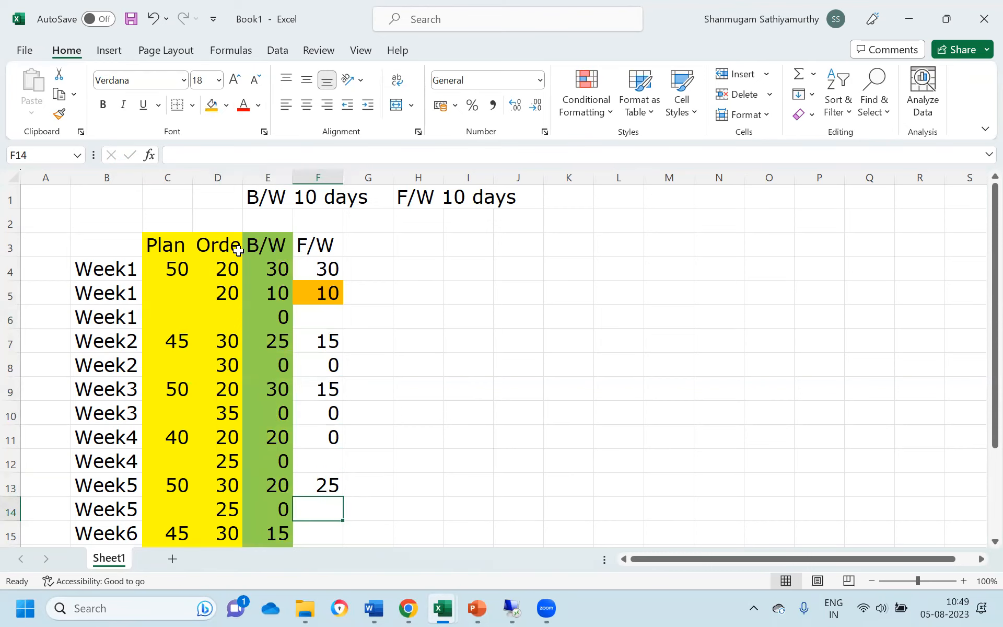
Step: Subtract another 25 in the Week5 F/W formula in F13, making it =50-25-25
key(Up)
key(Left)
key(Up)
key(Left)
key(Down)
key(Right)
key(Right)
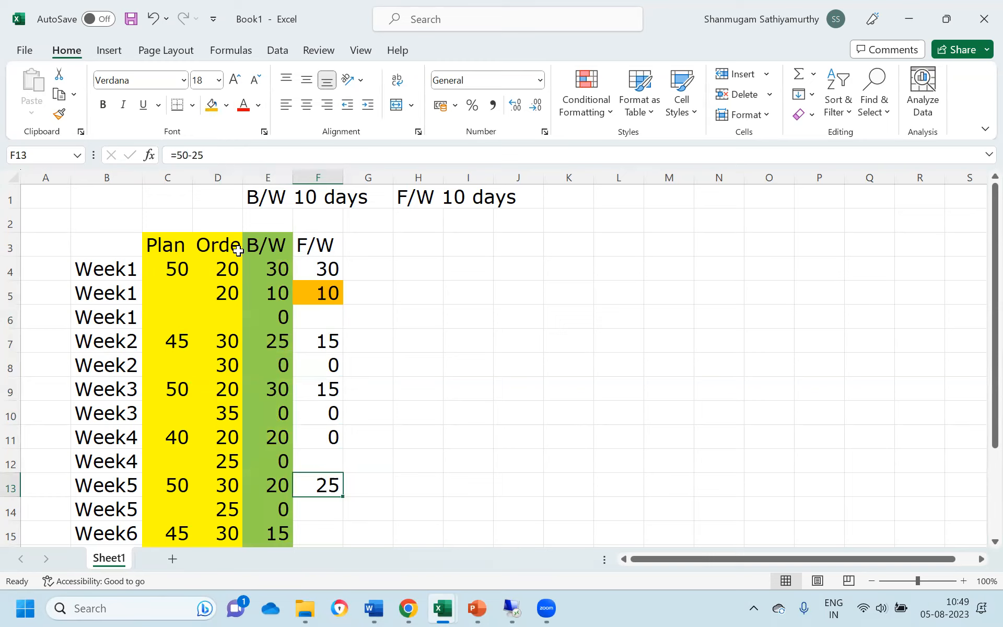
key(Left)
key(Left)
key(Right)
key(Right)
key(Right)
key(Left)
key(F2)
text(-25)
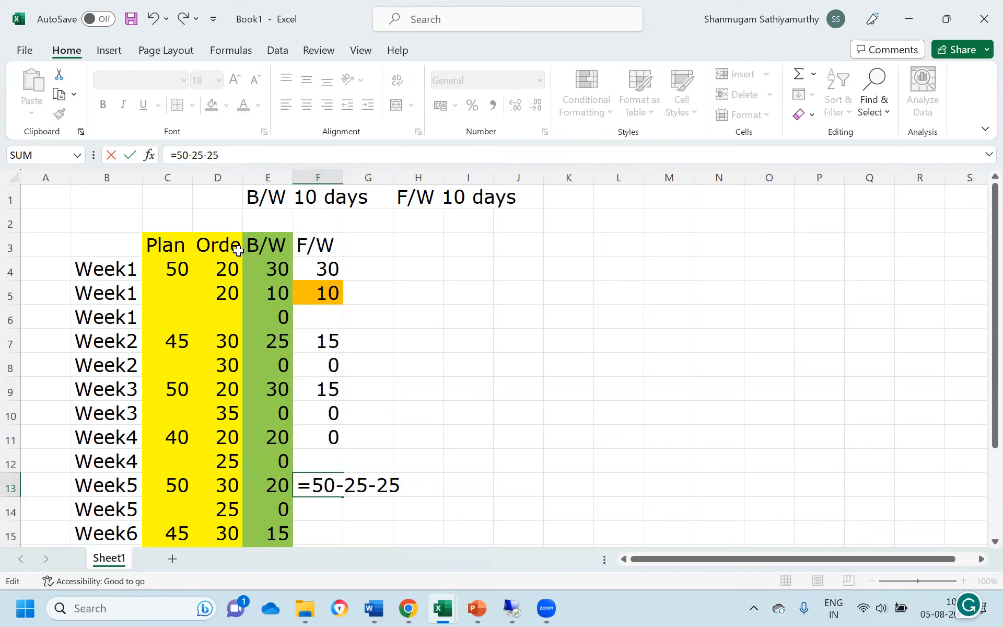
key(Return)
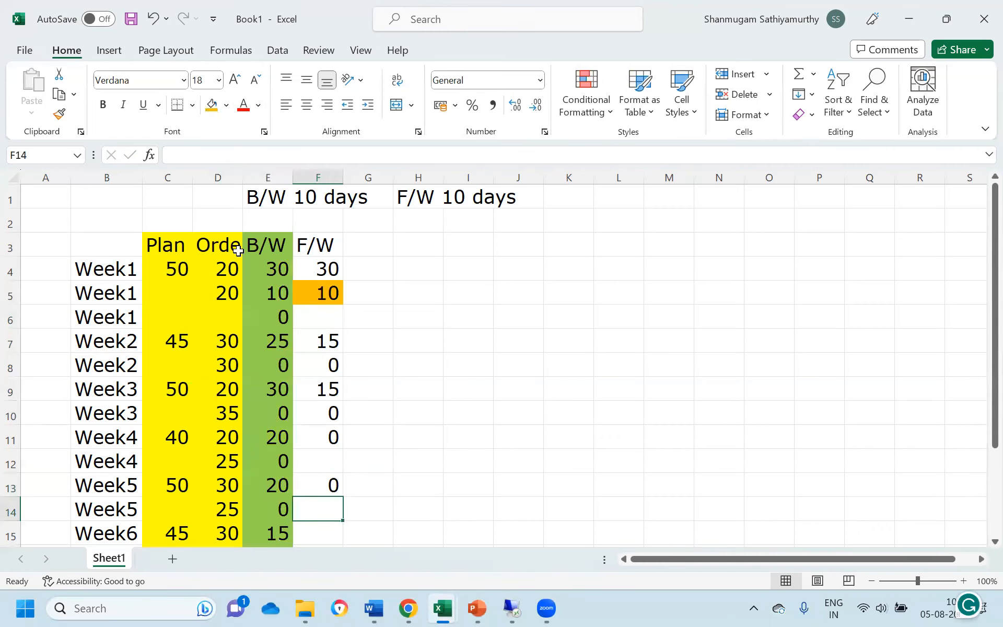
Step: Enter the formula =45-5 in F15 as the F/W quantity of the first Week6 row
key(Down)
text(=45-5)
key(Return)
key(Up)
key(Up)
key(Up)
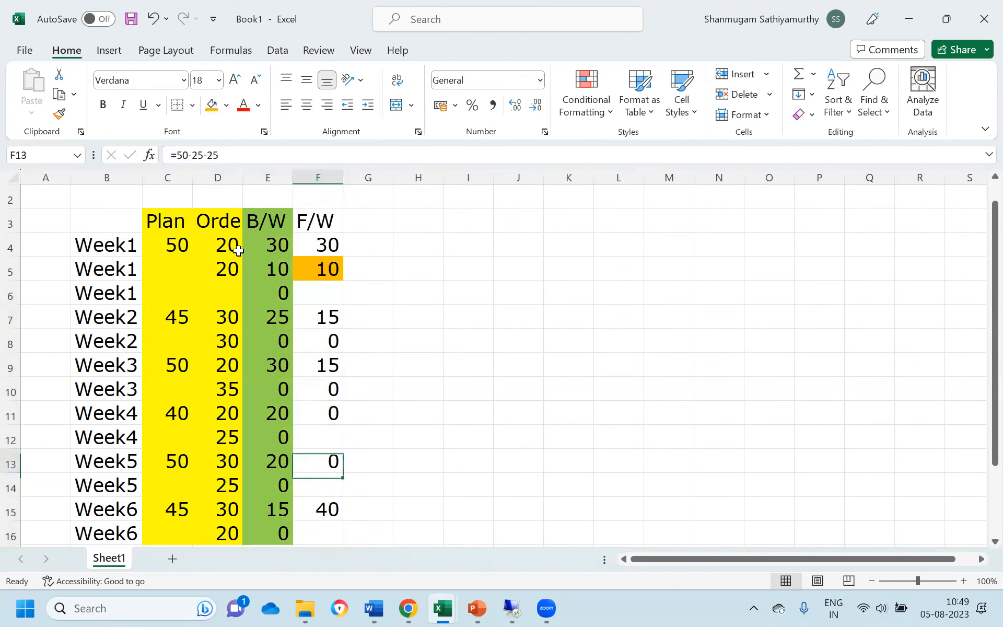
Step: Subtract 25 in the Week6 F/W formula in F15 so that it reads =45-5-25
key(Left)
key(Left)
key(Down)
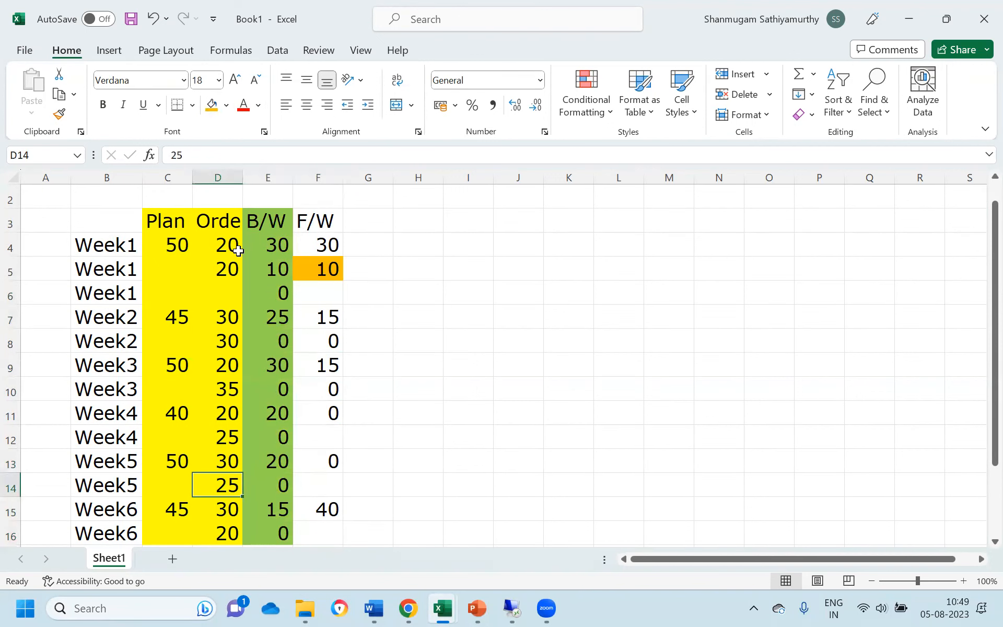
key(Right)
key(Right)
key(Down)
key(F2)
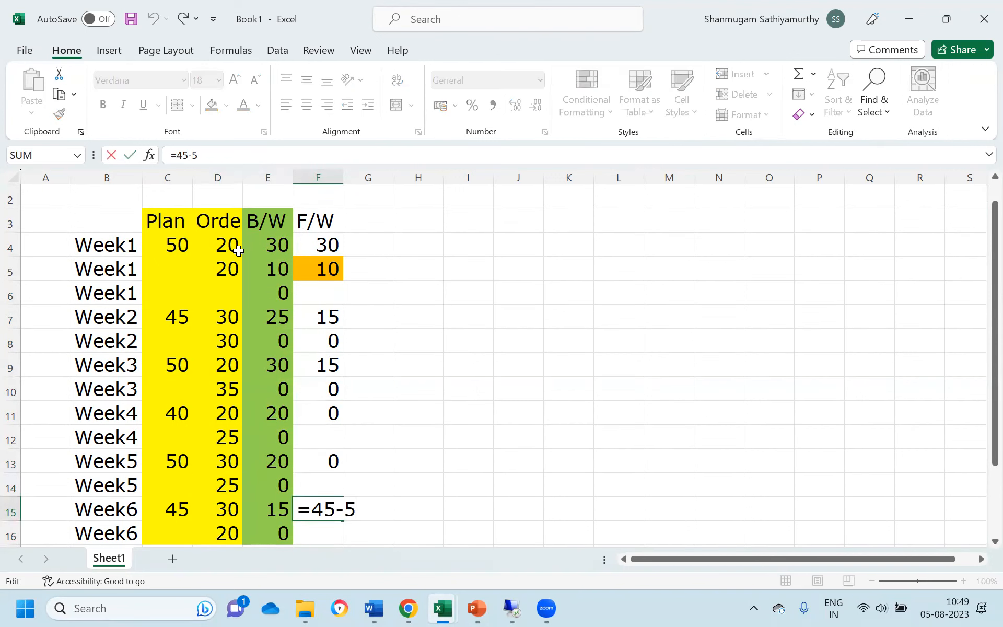
text(-2)
key(Up)
Step: Subtract a further 15 in the F15 formula, making it =45-5-25-15
key(Left)
key(Left)
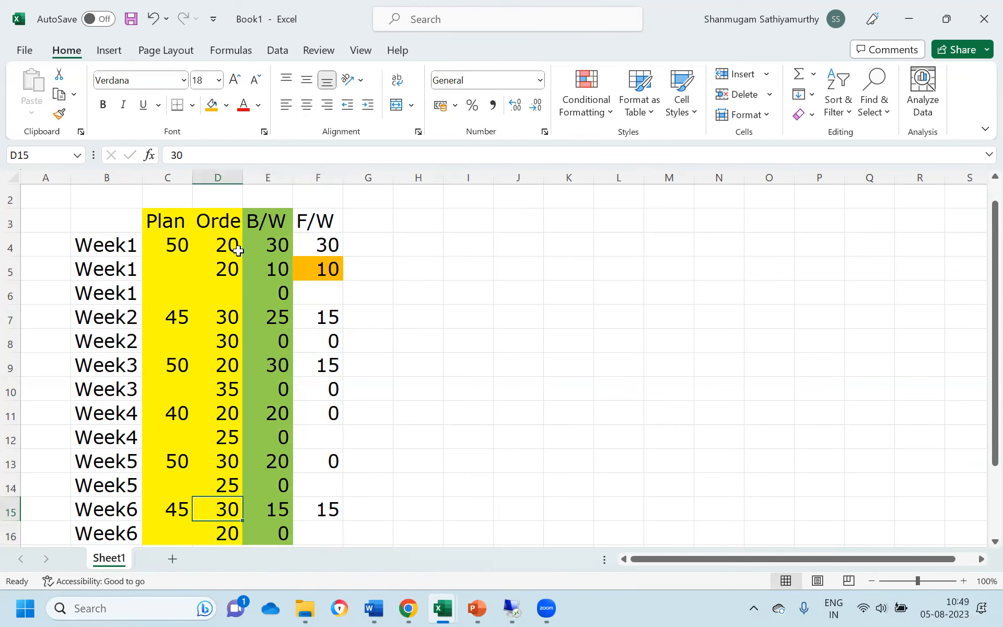
key(Down)
key(Down)
key(Up)
key(Up)
key(Right)
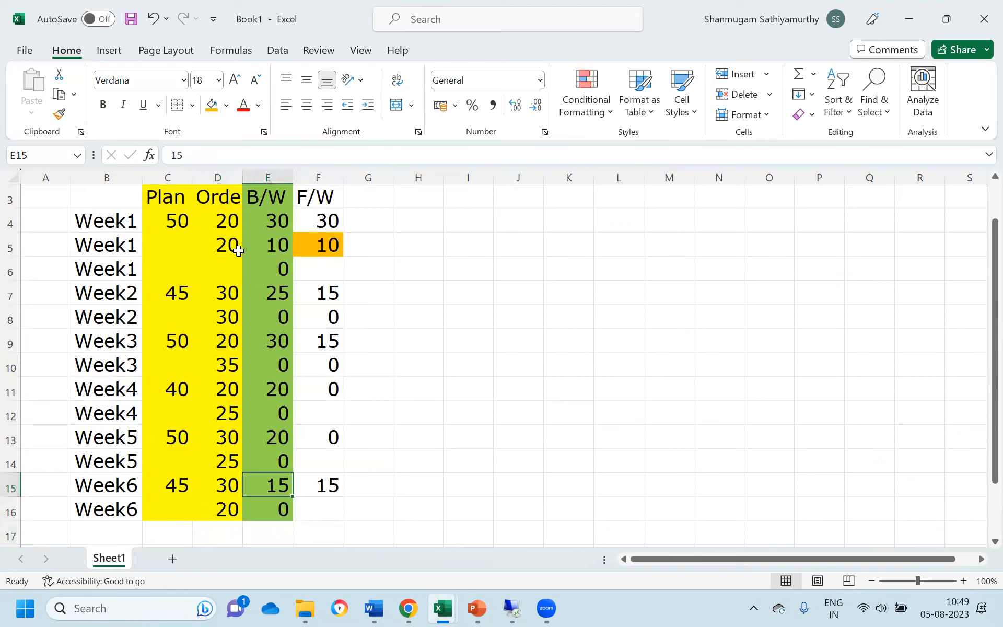
key(Right)
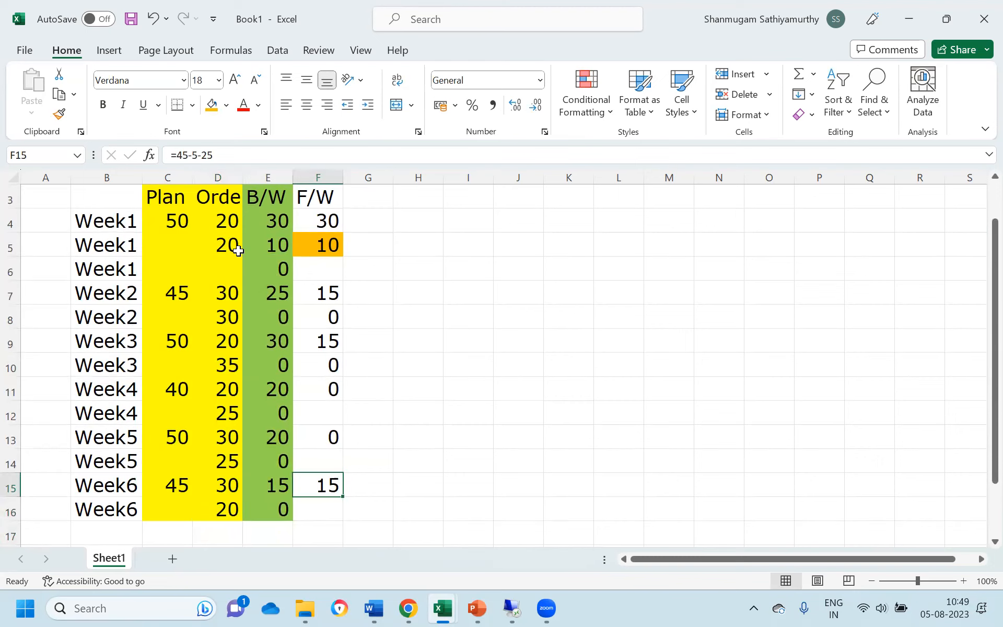
key(F2)
text(-15)
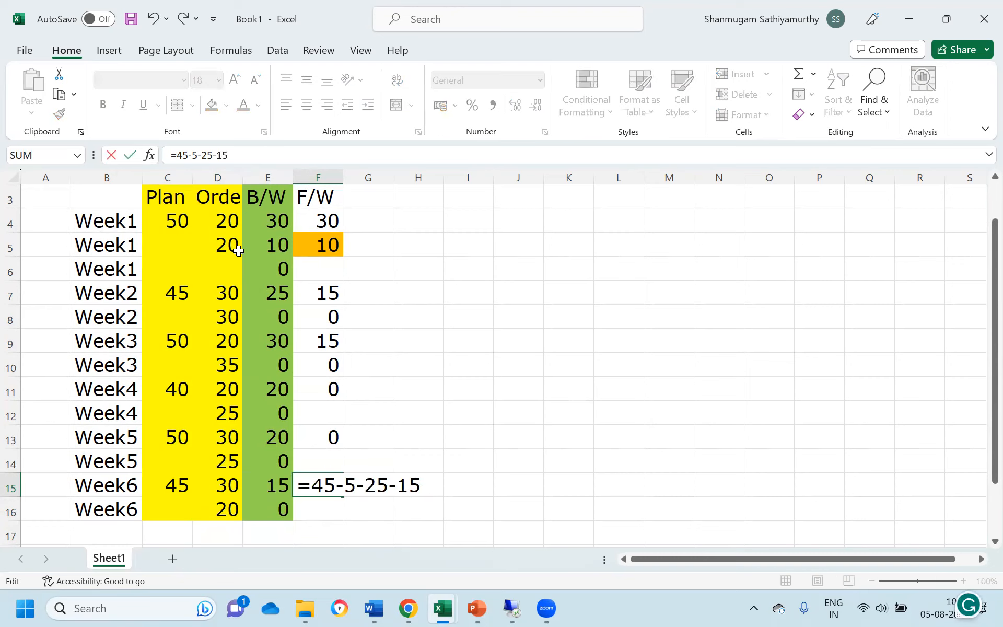
key(Return)
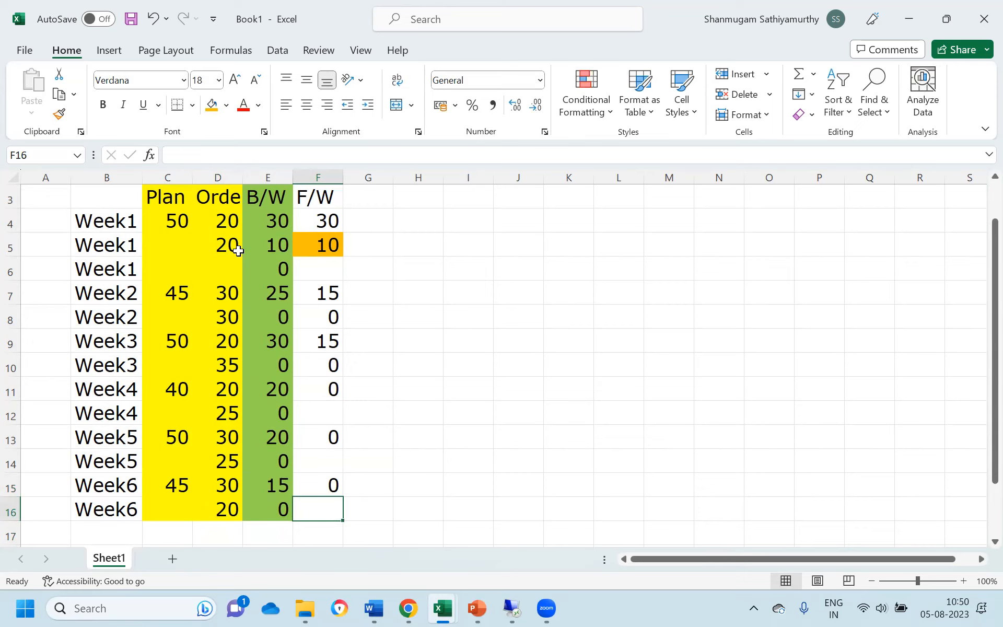
Step: Enter the note "15 will not be confirmed" in G15 beside the first Week6 row
key(Up)
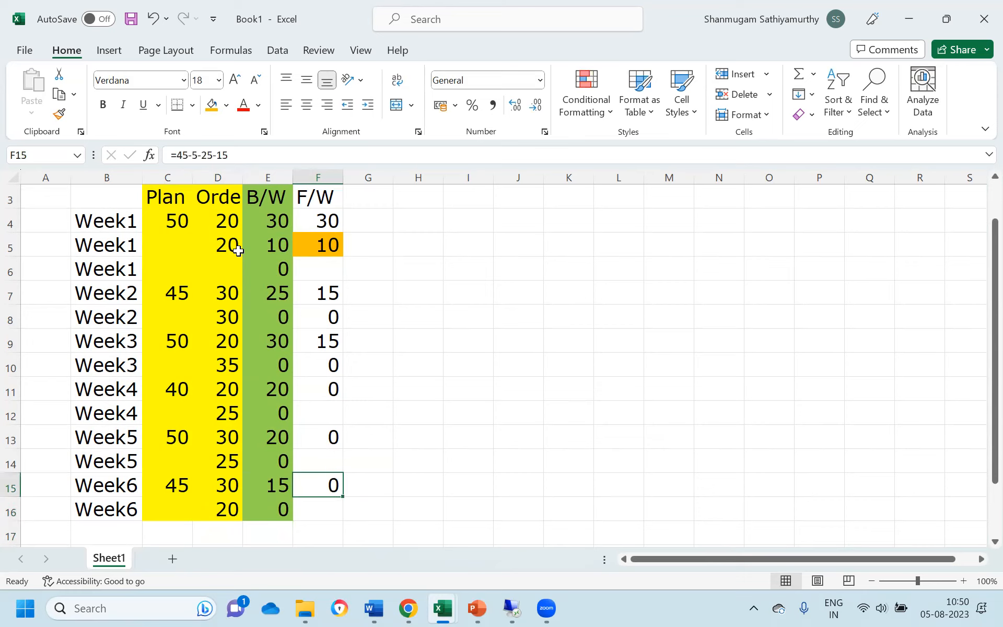
key(Right)
text(1)
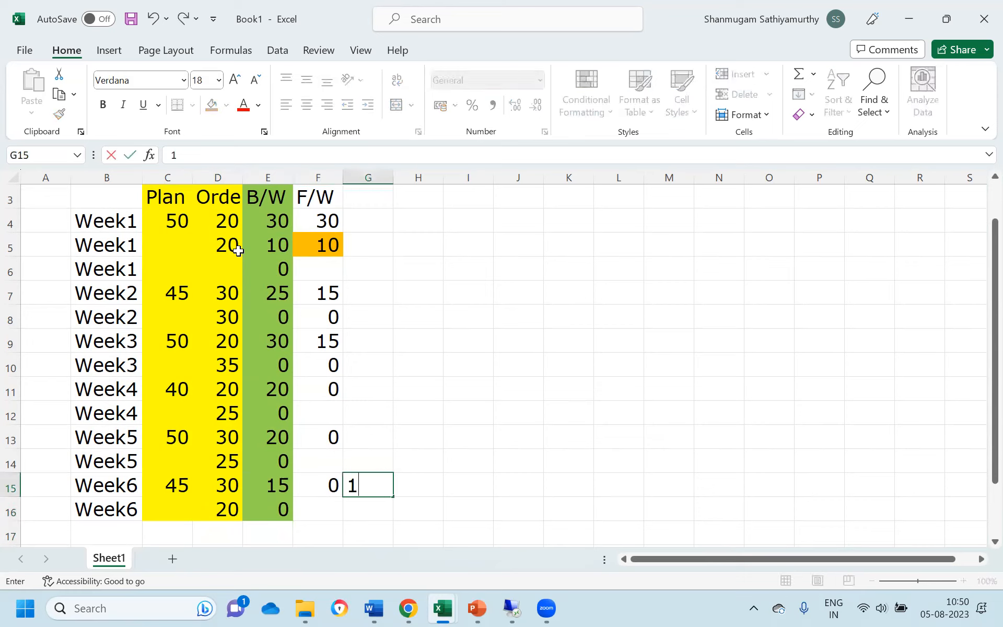
text(5 will not be confirmed)
key(Return)
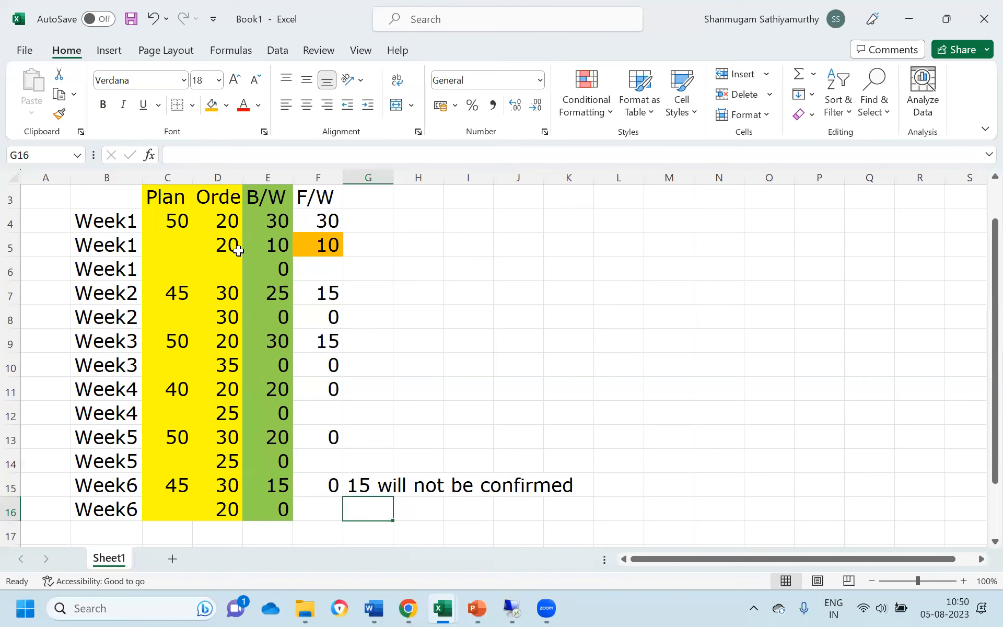
Step: Enter the note "20 will not be confirmed" in G16 and select both Week6 notes
text(20)
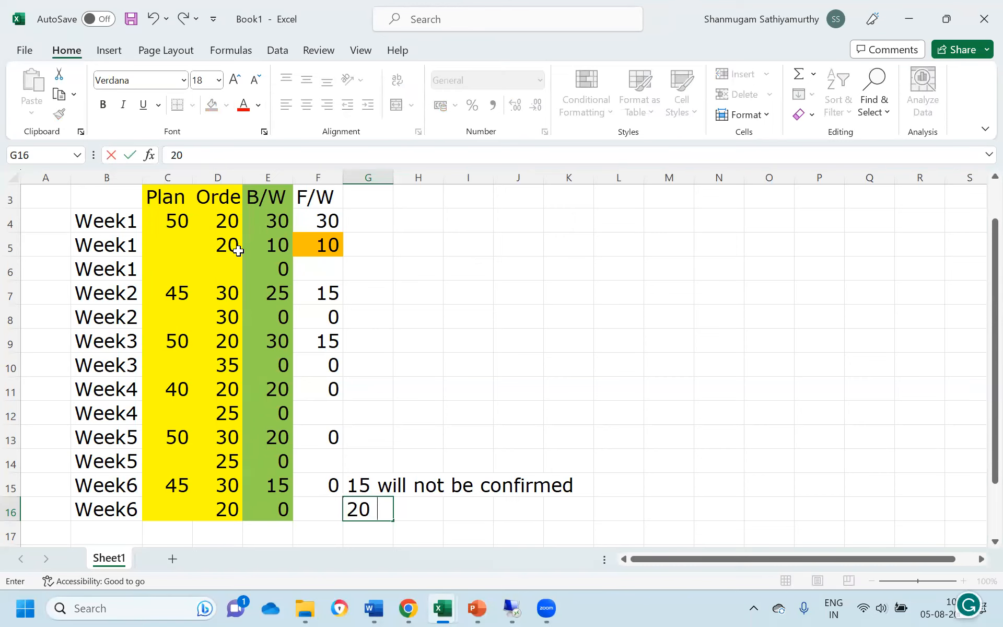
text( will )
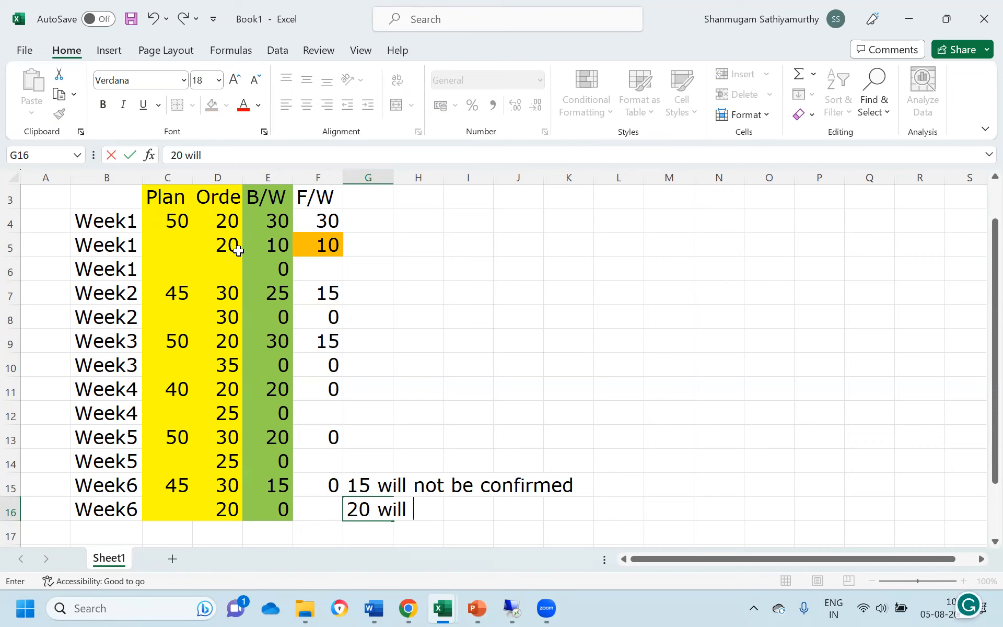
text(not be con)
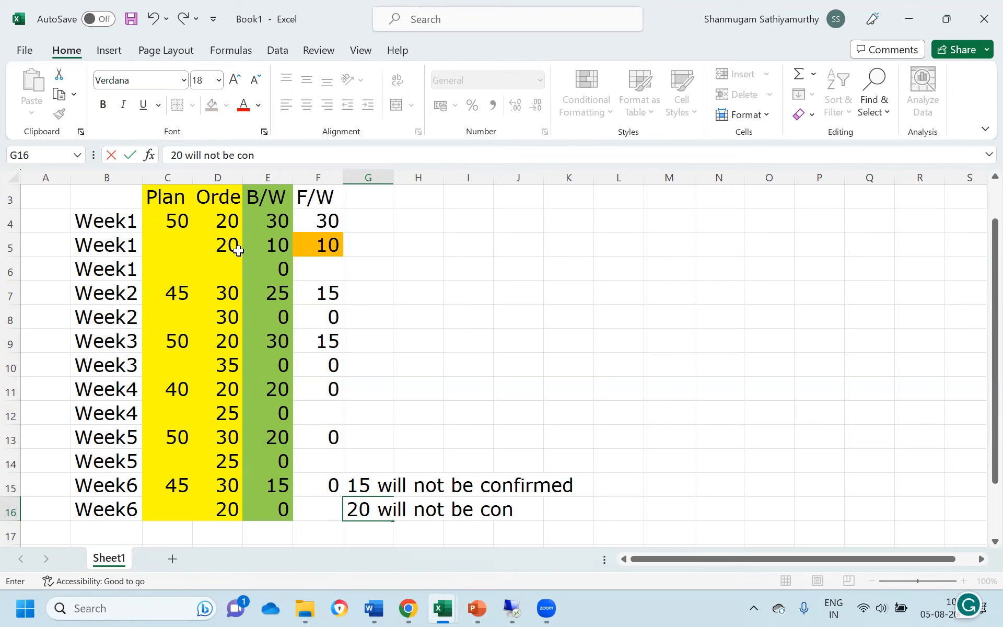
text(firmed)
key(Return)
key(Up)
key(Up)
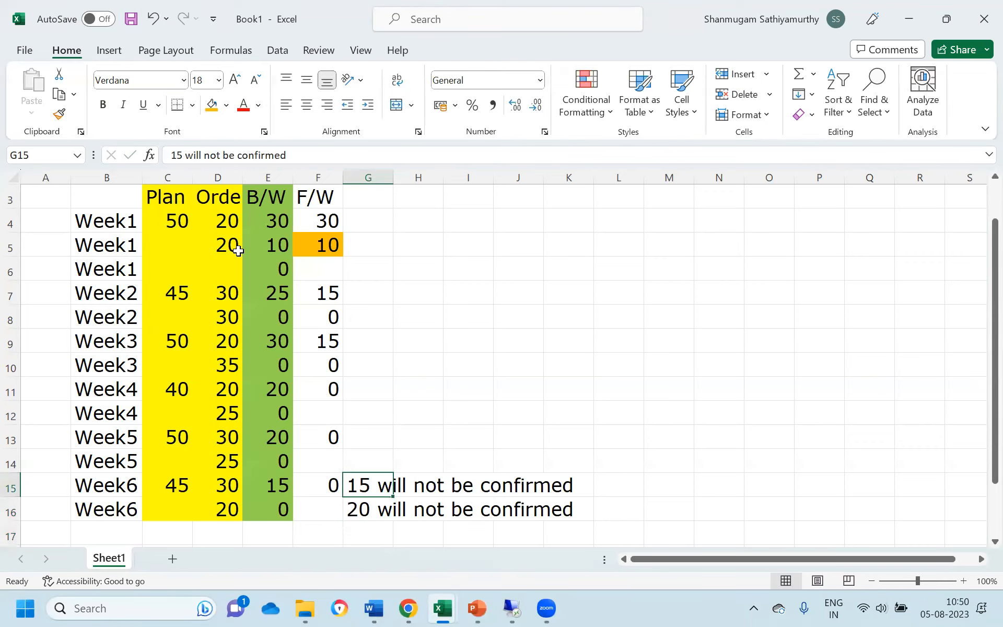
key(Down)
key(Up)
key(shift+Down)
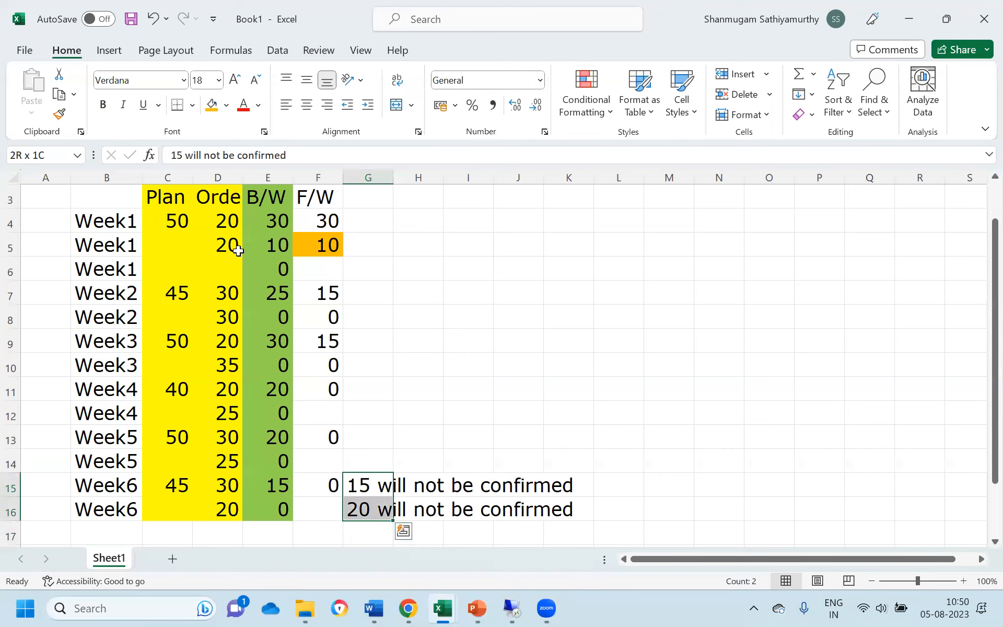
Step: Fill the whole F/W column, F3 through F16, with the orange fill colour
key(Up)
key(Up)
key(Up)
key(Up)
key(Up)
key(Up)
key(Up)
key(Up)
key(Up)
key(Up)
key(Up)
key(Down)
key(Left)
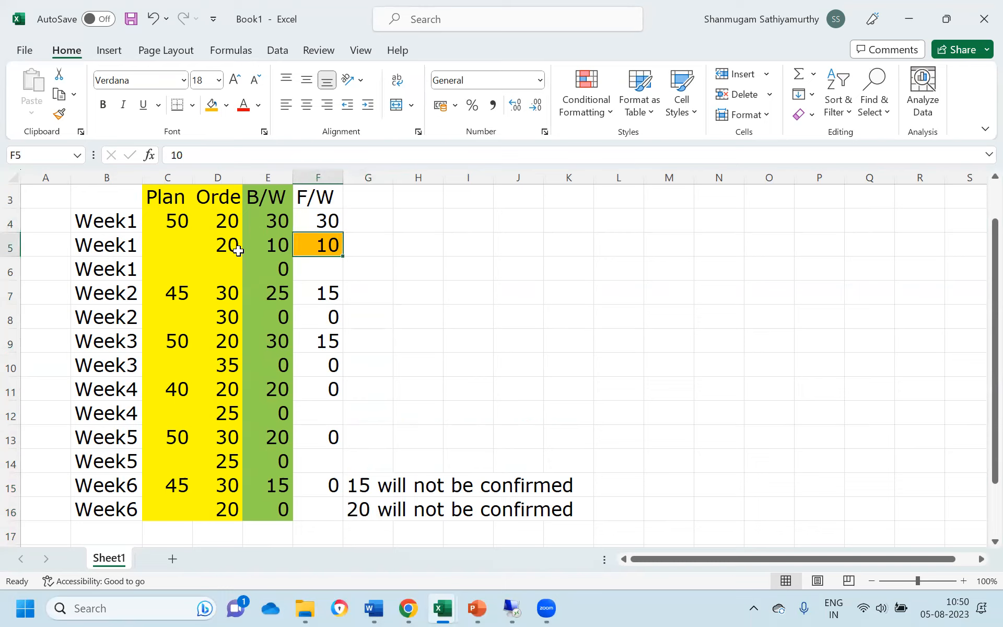
key(Up)
key(Up)
key(Up)
key(Up)
key(Down)
key(Down)
key(Down)
key(Down)
key(Down)
key(Up)
key(Up)
key(Up)
key(shift+Down)
key(shift+Down)
key(shift+Down)
key(shift+Down)
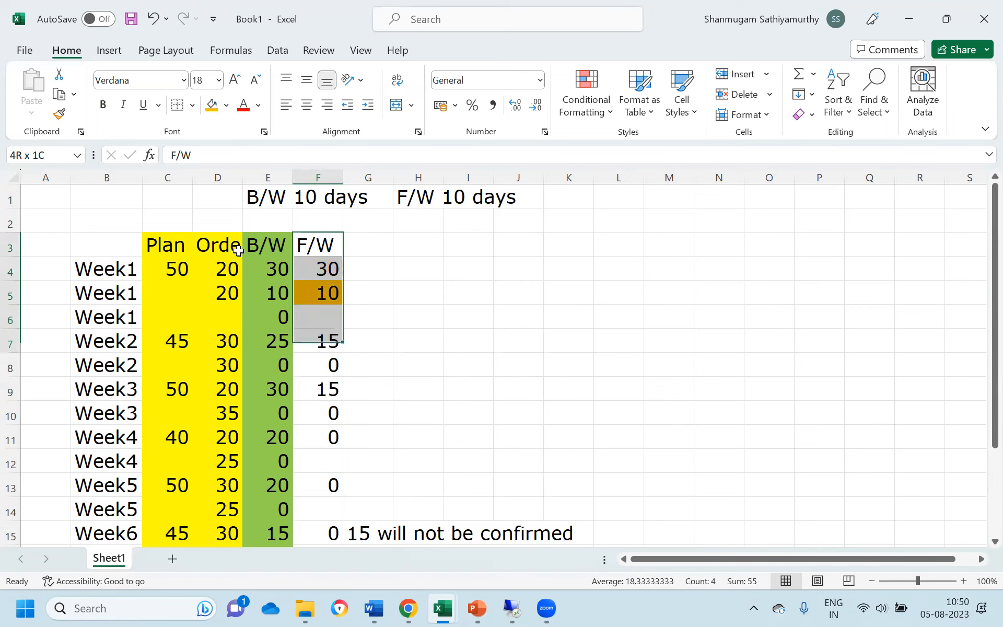
key(shift+Down)
key(shift+Down)
key(shift+Down)
key(shift+Down)
key(shift+Down)
key(shift+Down)
key(shift+Down)
key(shift+Down)
key(shift+Down)
key(shift+Down)
key(shift+Down)
key(shift+Down)
key(shift+Down)
key(shift+Up)
key(shift+Up)
key(shift+Up)
key(shift+Up)
key(shift+Up)
key(shift+Down)
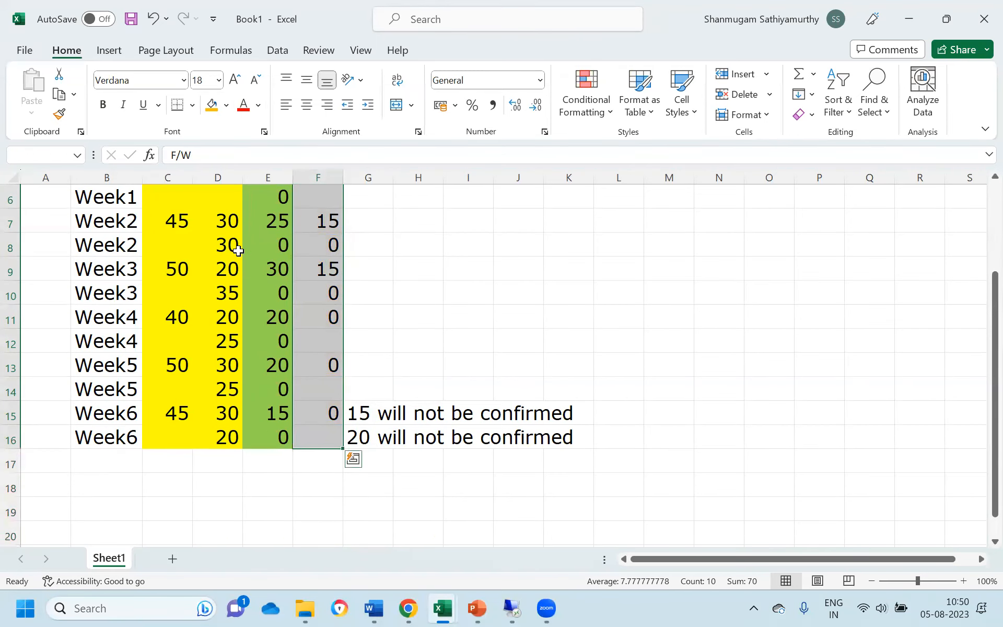
click(210, 105)
Step: Delete the two "will not be confirmed" notes in G15:G16
key(Up)
key(Down)
key(Down)
key(Down)
key(Down)
key(Down)
key(Down)
key(Down)
key(Down)
key(Down)
key(Down)
key(Down)
key(Down)
key(Down)
key(Down)
key(Down)
key(Right)
key(Right)
key(Up)
key(Up)
key(Up)
key(Left)
key(Down)
key(shift+Down)
key(Delete)
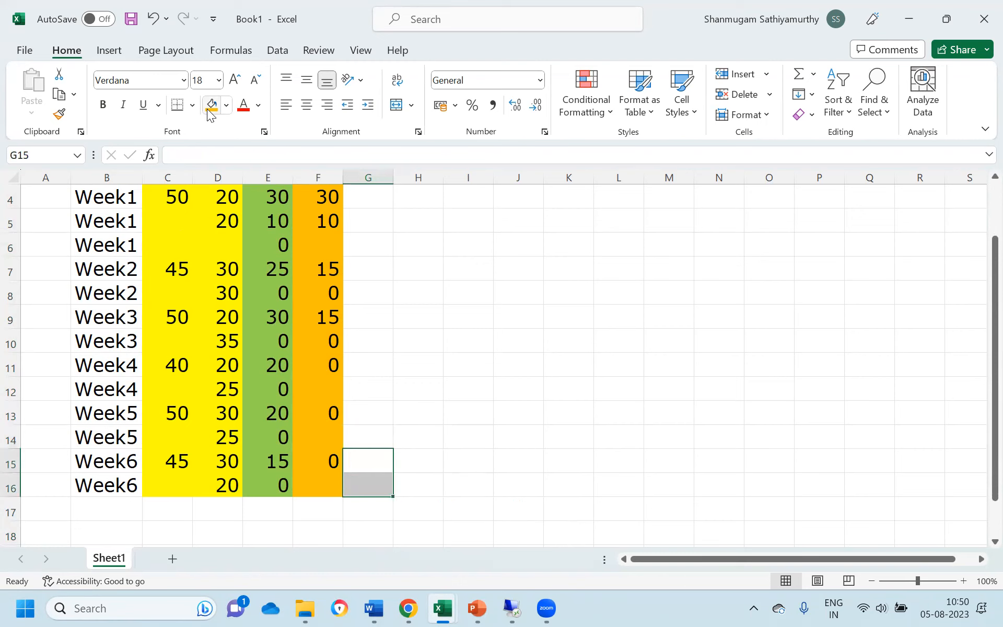
Step: Enter the column header B&W in G3, next to the F/W header
key(Up)
key(Up)
key(Up)
key(Up)
key(Up)
key(Up)
key(Up)
key(Up)
key(Up)
key(Up)
key(Up)
key(Up)
key(Up)
key(Up)
key(Down)
key(Down)
text(S)
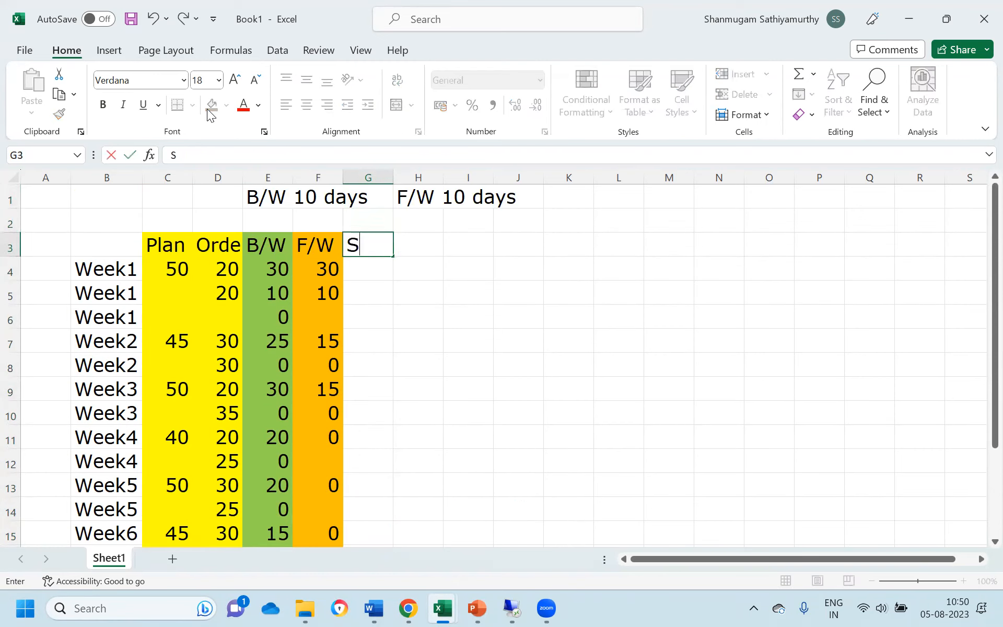
key(BackSpace)
text(B&W)
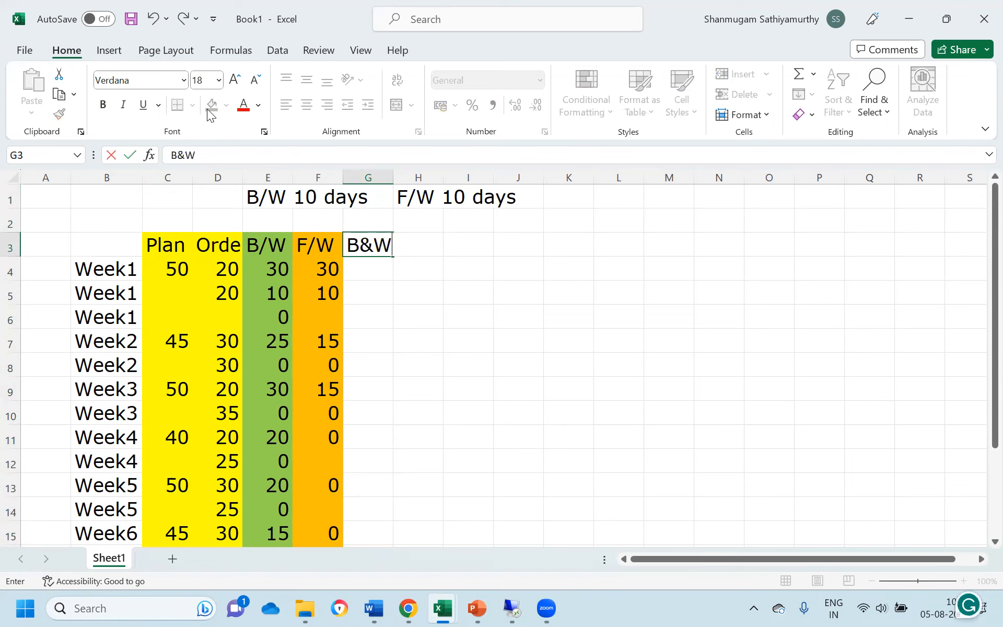
key(Return)
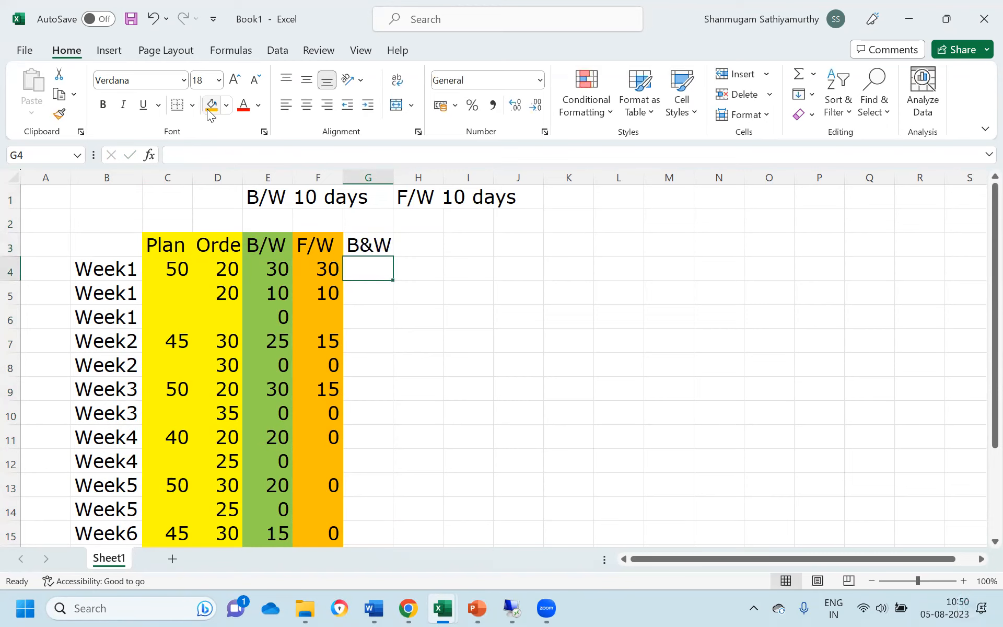
Step: Enter 30 in G4 and 10 in G5 as the B&W quantities of the first two Week1 rows
key(Left)
key(Left)
key(Left)
key(Right)
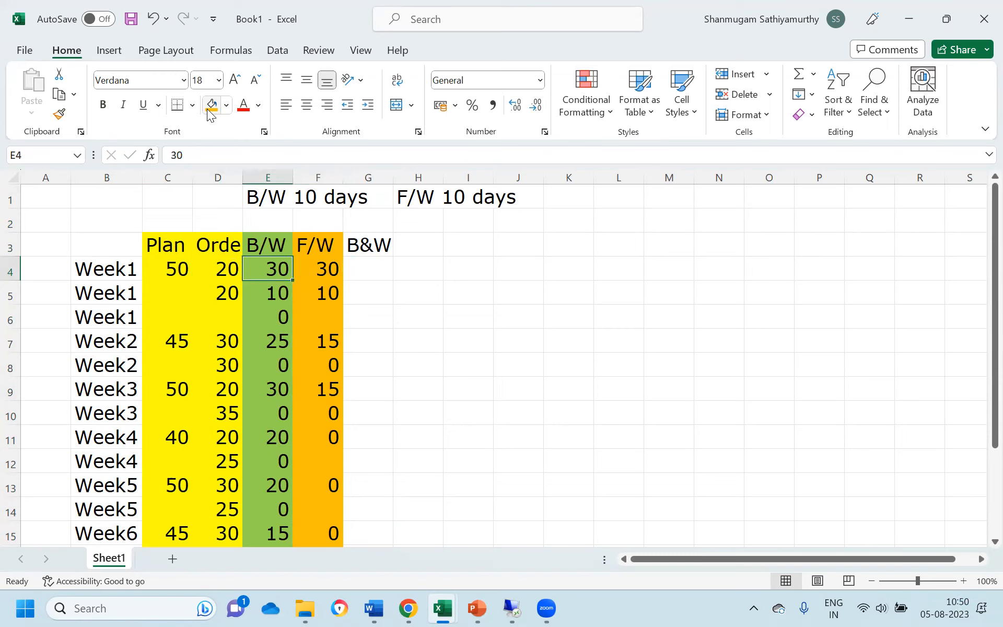
key(Right)
key(Right)
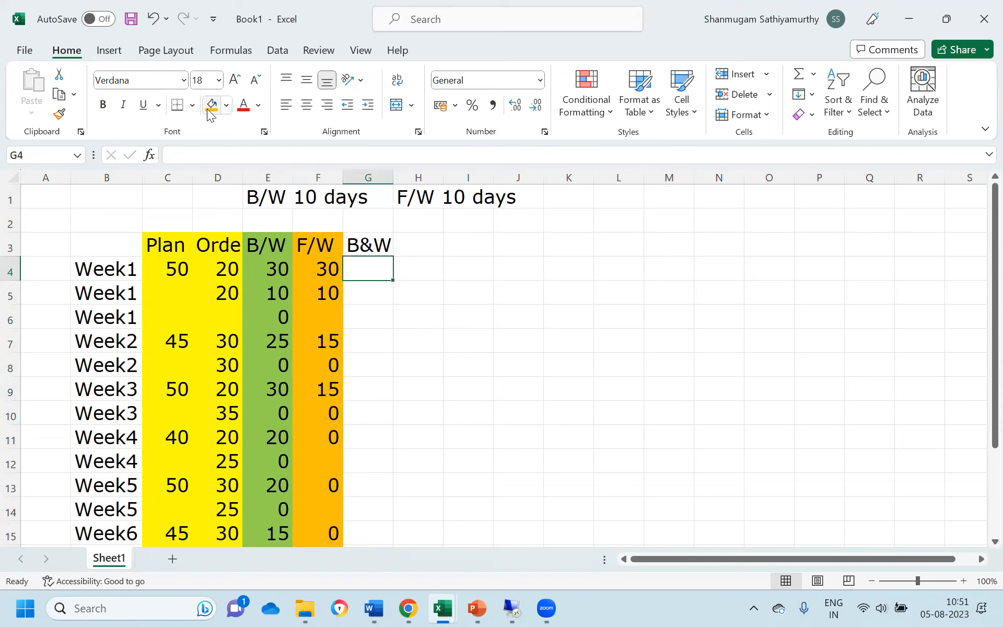
text(30)
key(Return)
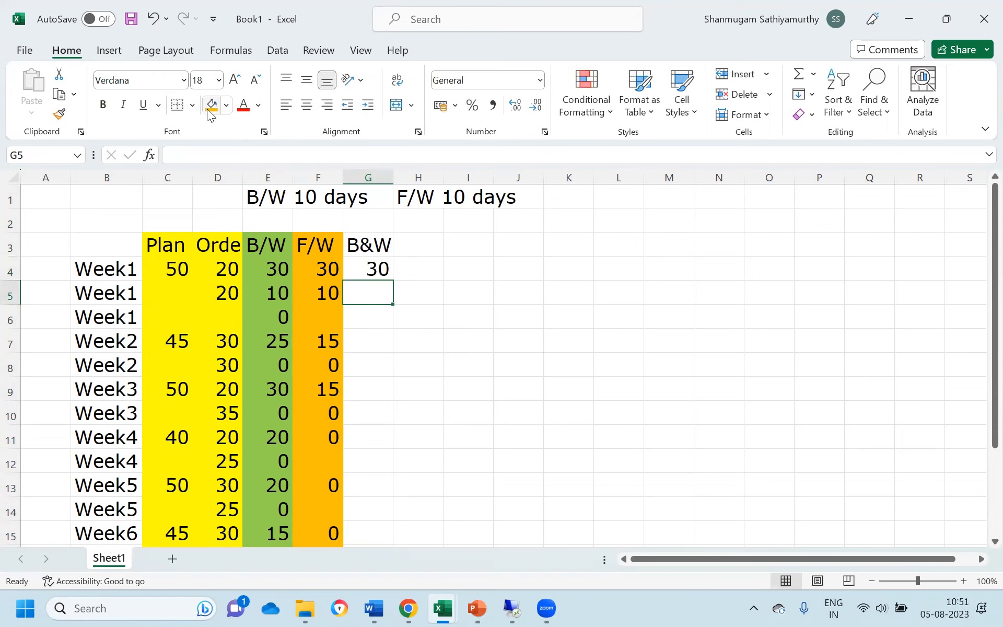
text(10)
key(Return)
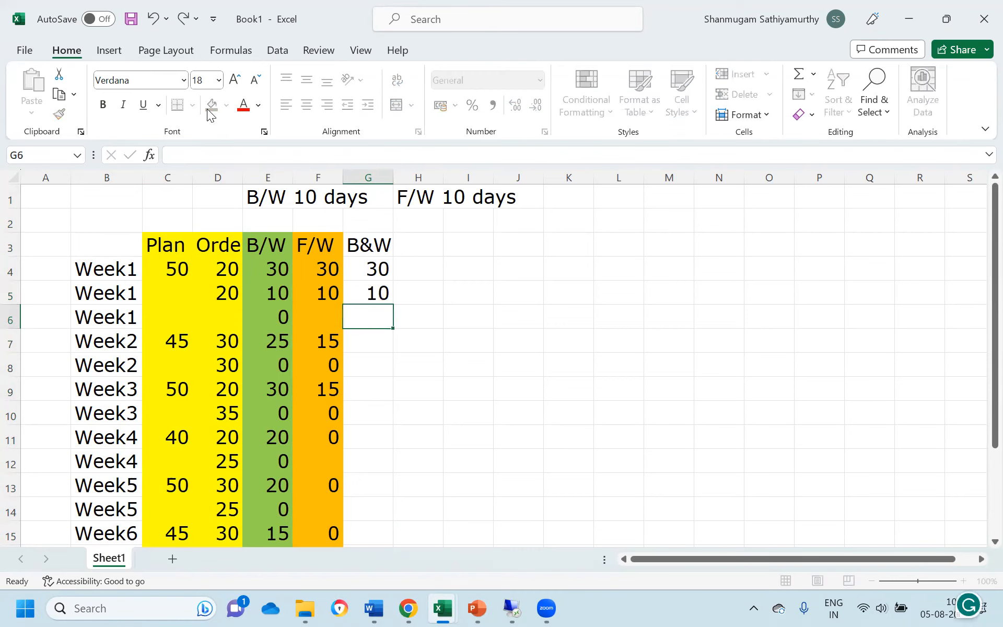
key(Down)
key(Down)
key(Up)
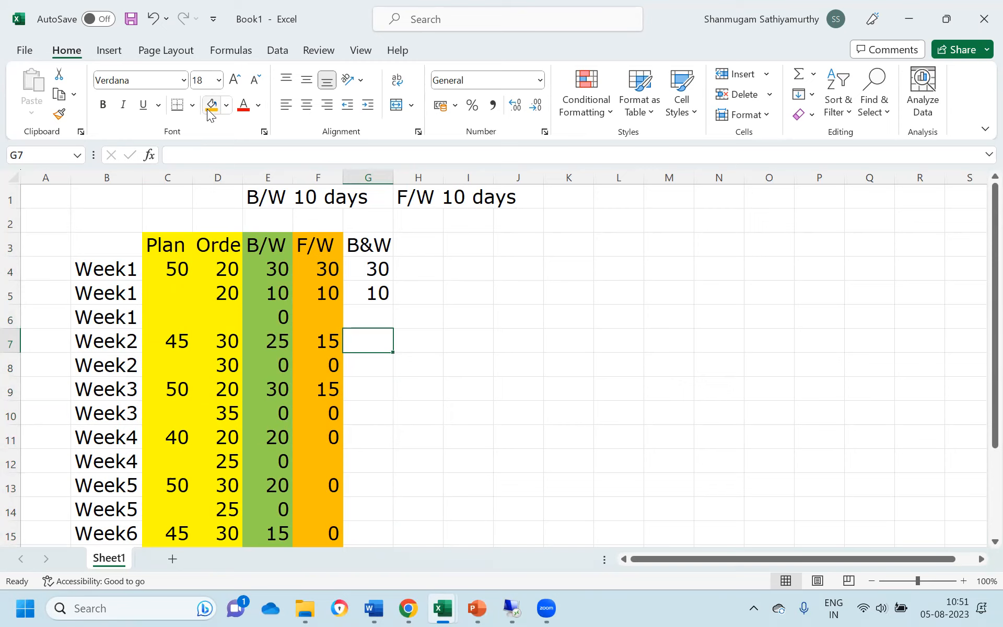
key(Left)
key(Left)
key(Left)
key(Left)
key(Right)
key(Right)
key(Right)
key(Right)
text(=)
key(Left)
key(Left)
key(Left)
key(Left)
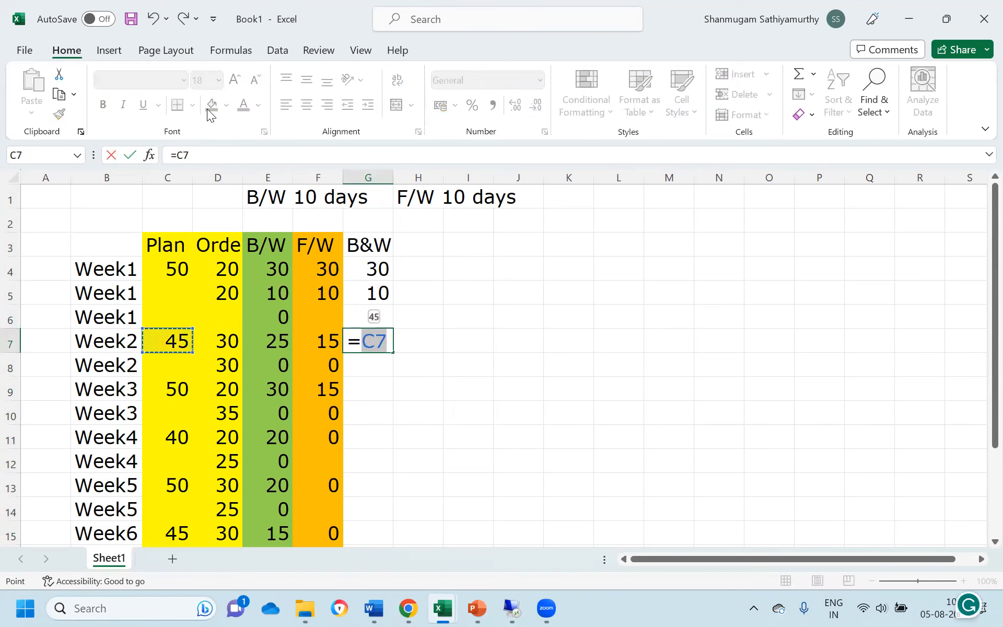
key(Escape)
Step: Enter 0 in G6 as the B&W quantity of the third Week1 row
key(Down)
key(Up)
key(Up)
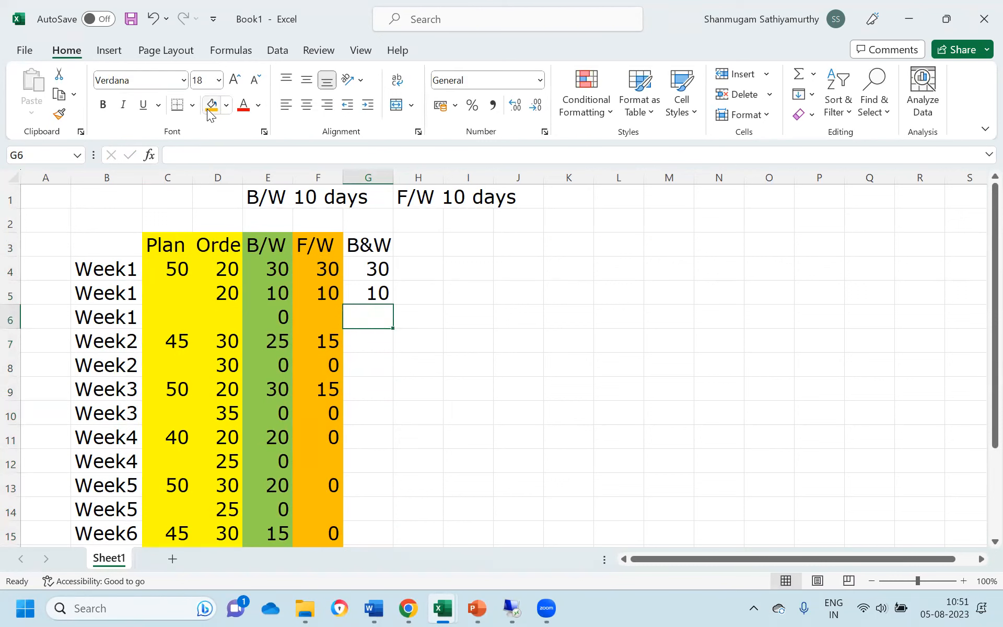
text(0)
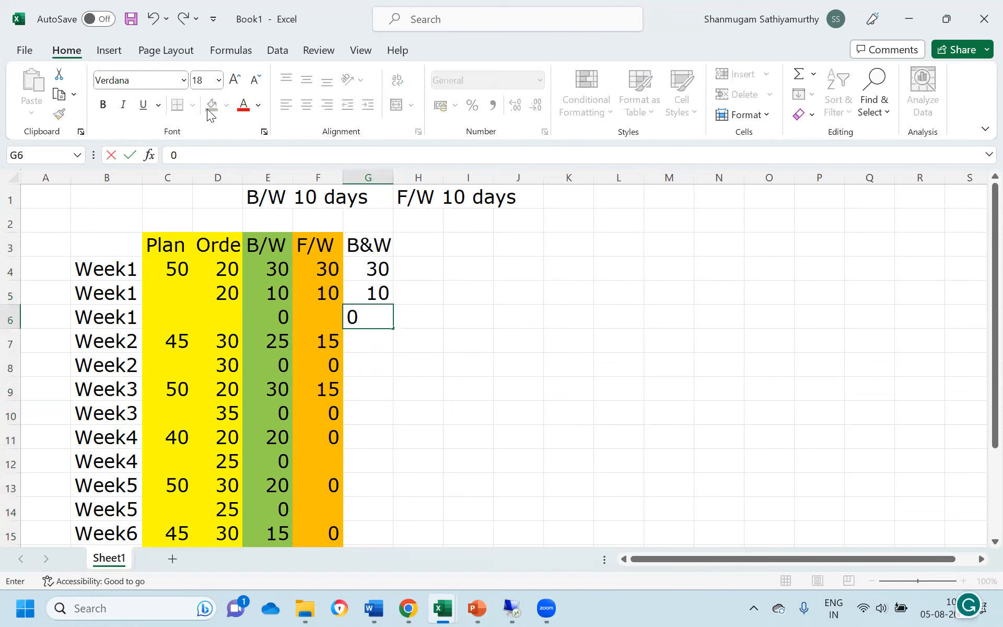
key(Return)
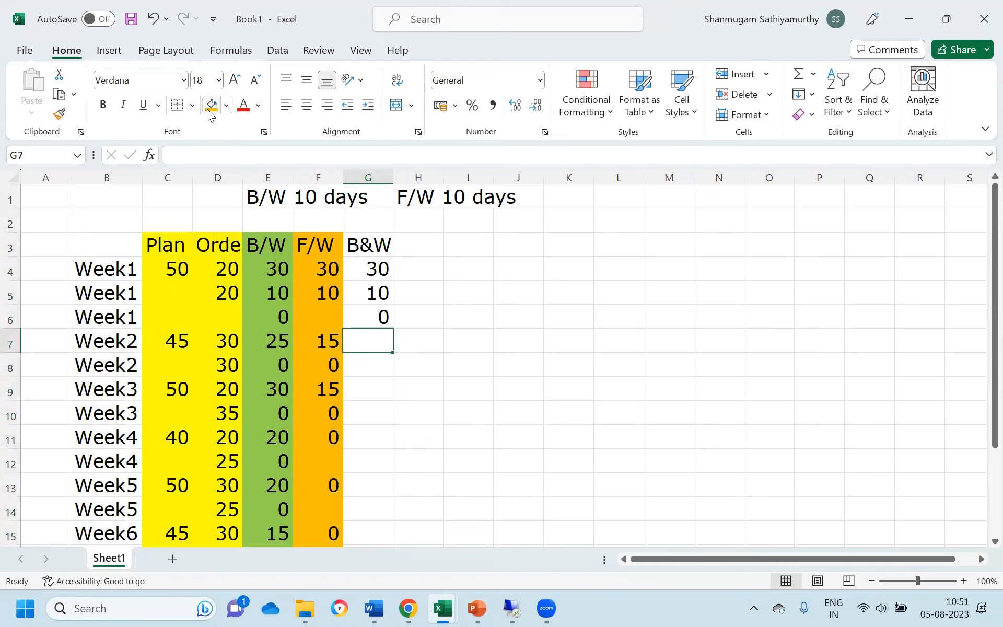
Step: Enter 25 in G7 as the B&W quantity of the first Week2 row
key(Left)
key(Left)
key(Left)
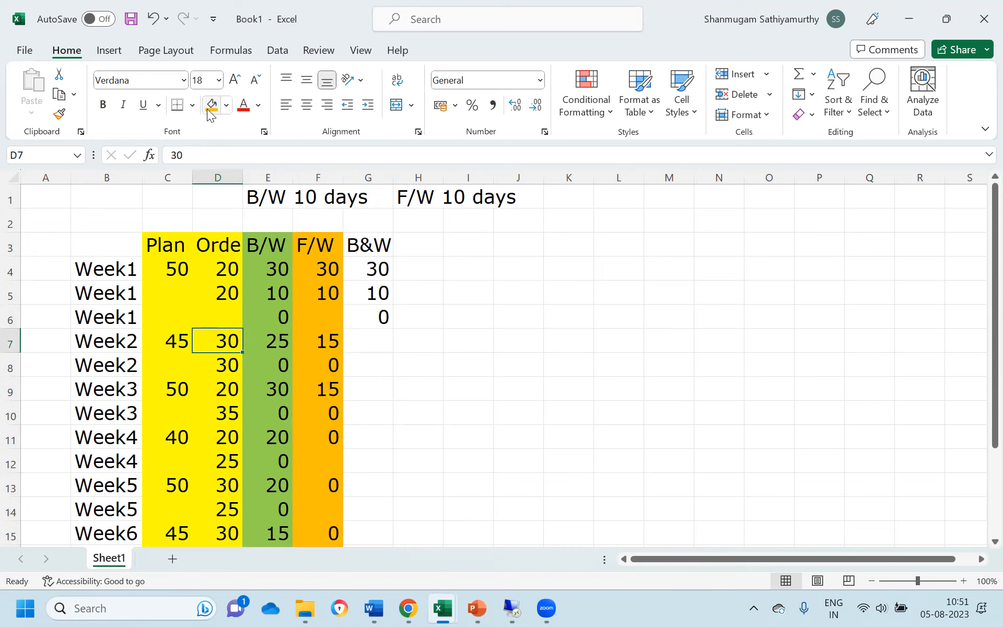
key(Up)
key(Down)
key(Right)
key(Right)
key(Right)
text(25)
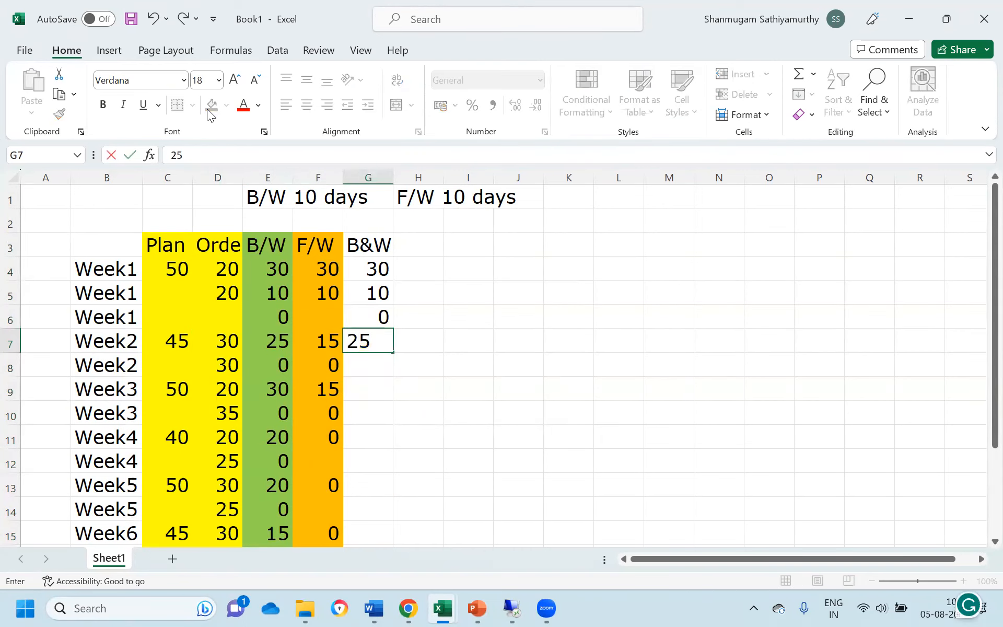
key(Return)
key(Up)
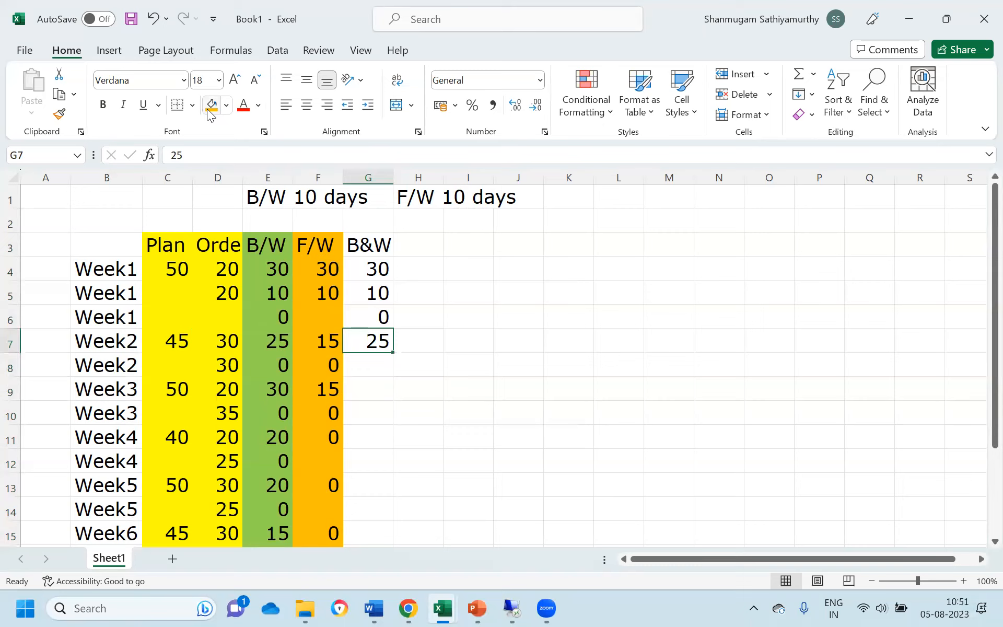
Step: Compare the first Week2 row's order, B/W, F/W and B&W quantities with the Week1 rows above
key(Left)
key(Left)
key(Left)
key(Right)
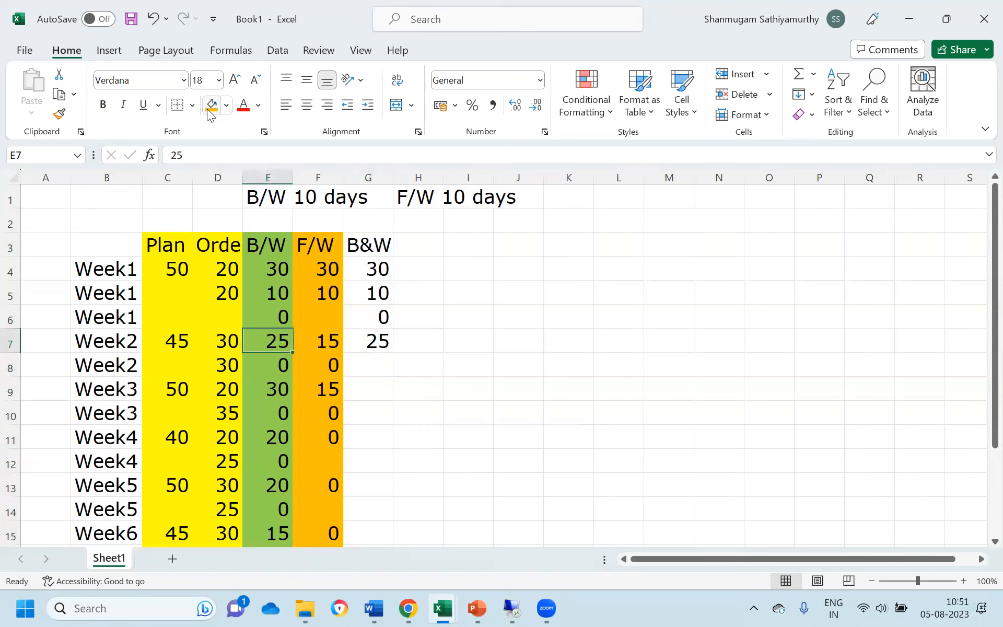
key(Right)
key(Right)
key(Left)
key(Left)
key(Right)
key(Right)
key(Left)
key(Left)
key(Left)
key(Left)
key(Right)
key(Right)
key(Up)
key(Up)
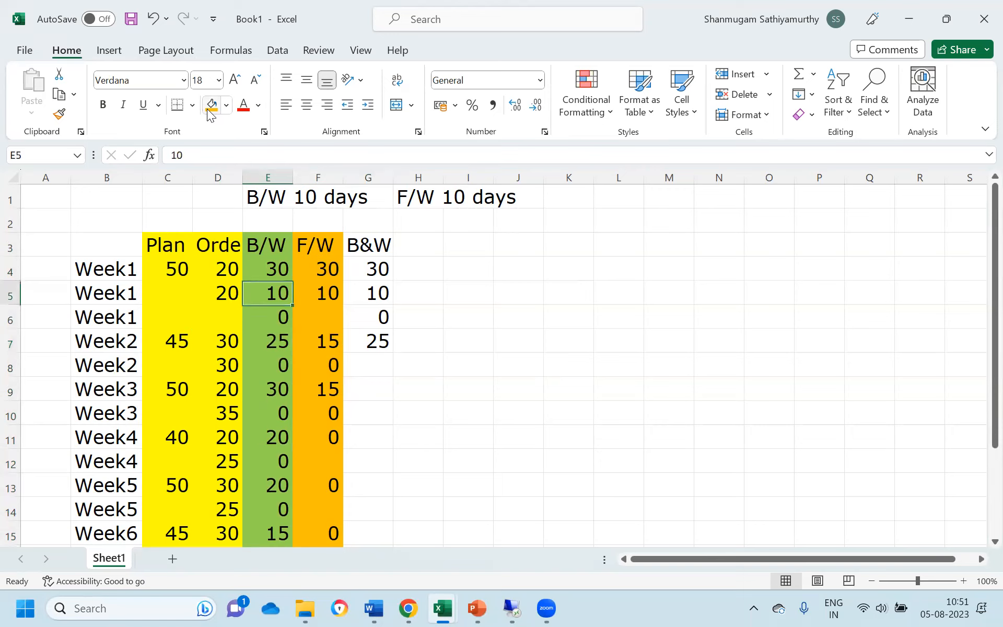
key(Left)
key(Up)
key(Up)
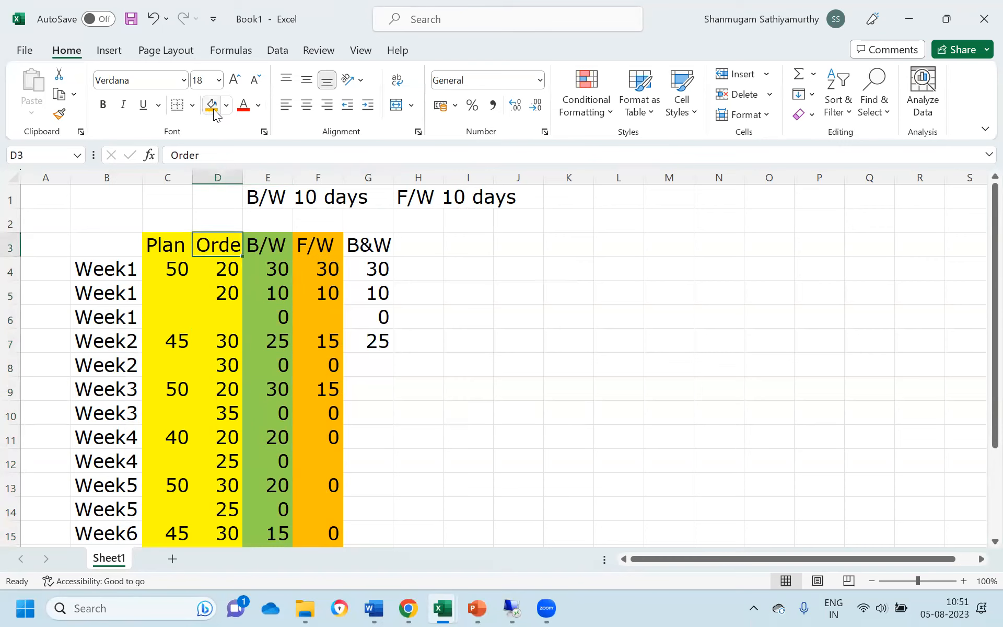
Step: Hide columns E and F, which hold the B/W and F/W quantities
drag(282, 174, 320, 177)
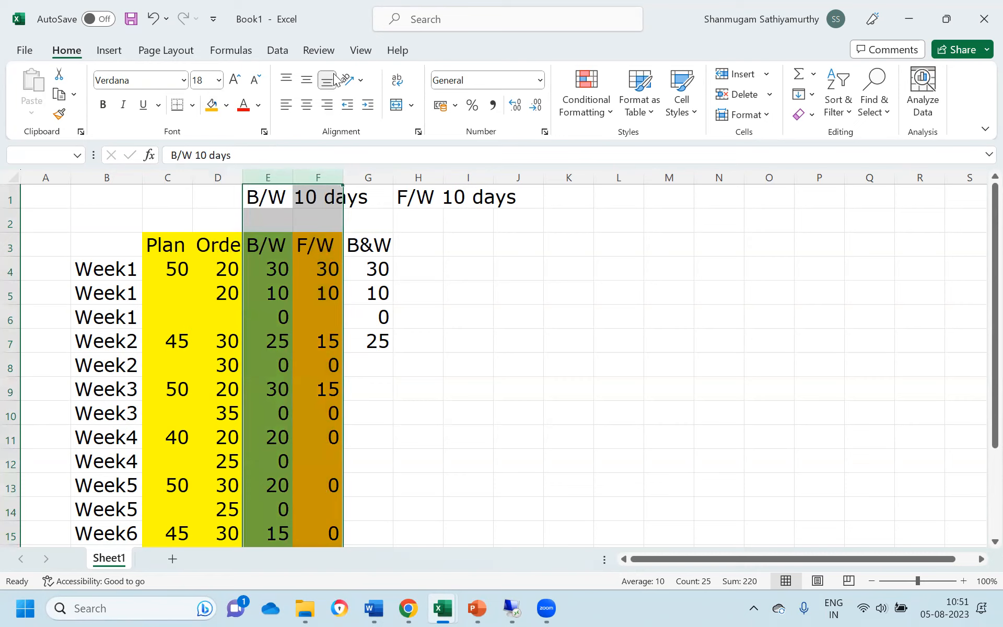
right_click(273, 237)
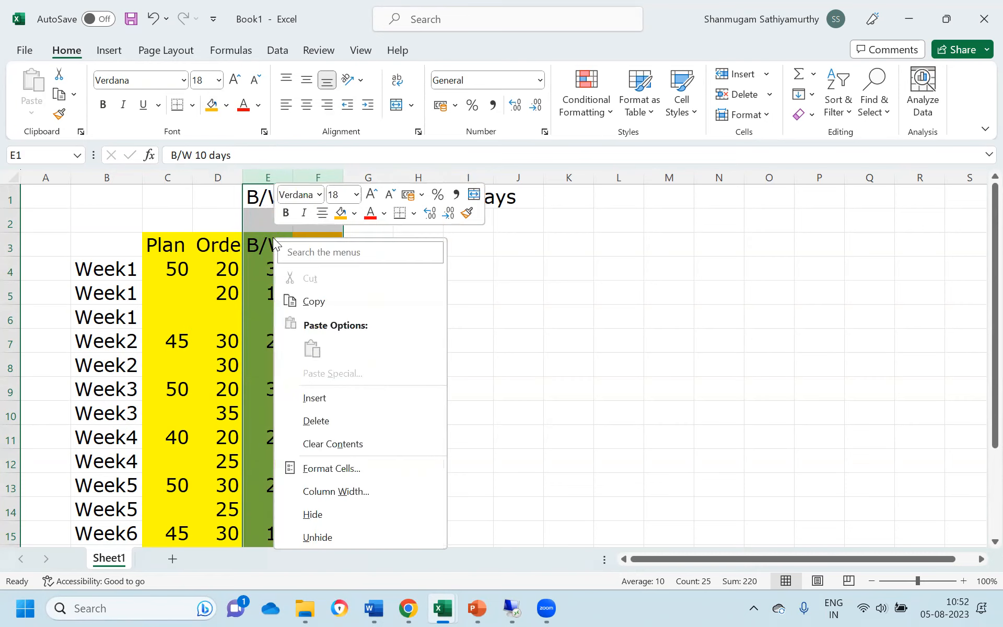
click(339, 513)
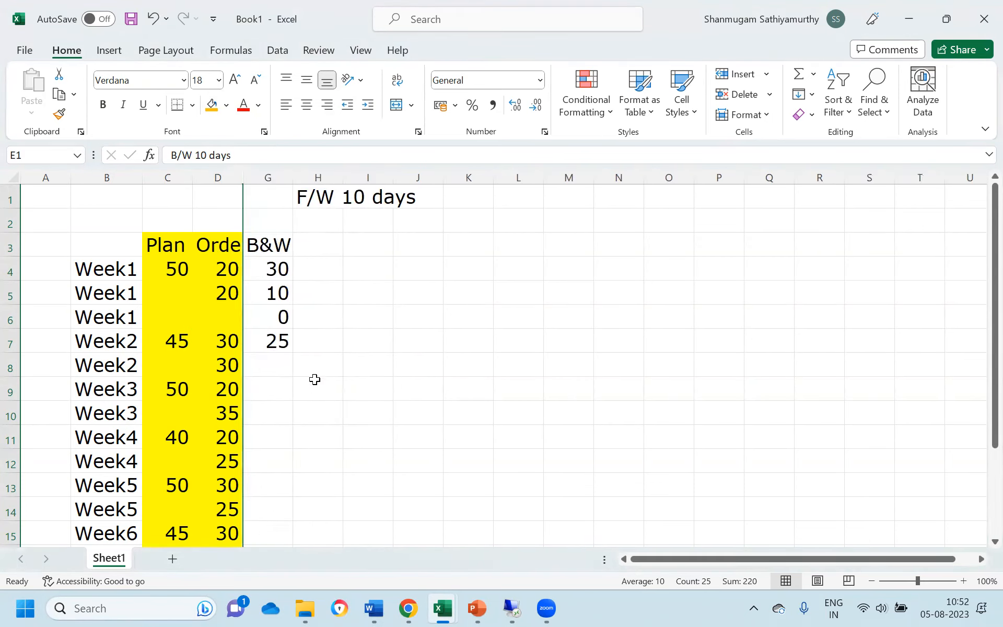
Step: Review the Week1 and Week2 plan and order quantities against the B&W column, rows 4 to 7
click(279, 269)
key(Left)
key(Left)
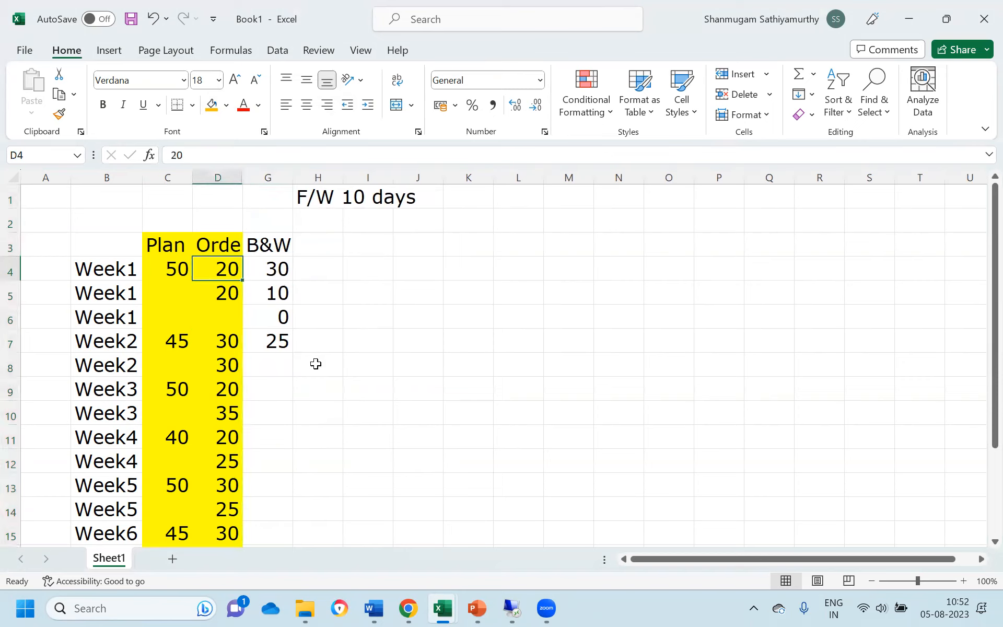
key(Right)
key(Left)
key(Right)
key(Right)
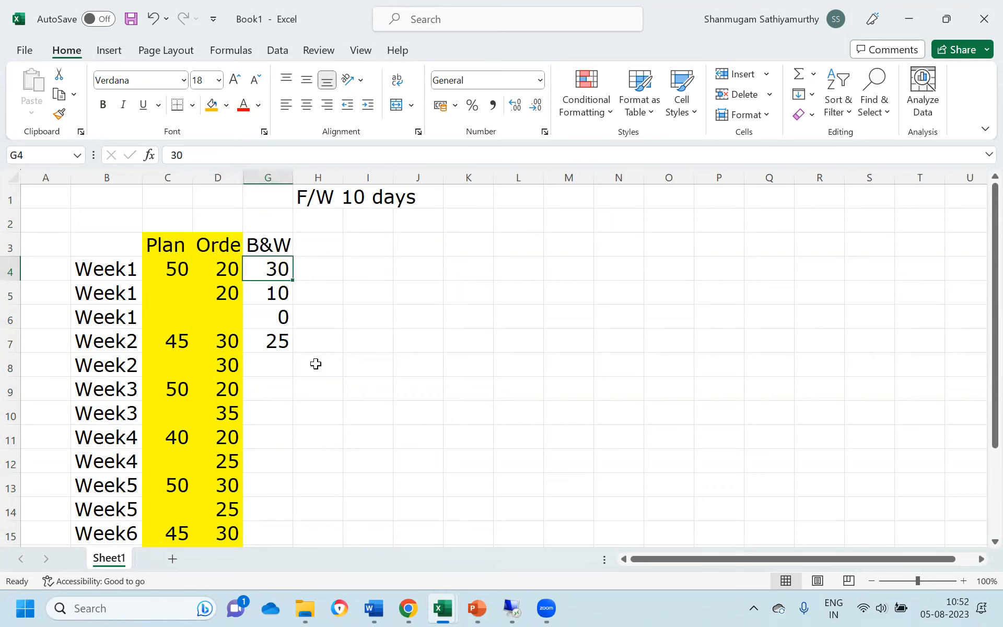
key(Down)
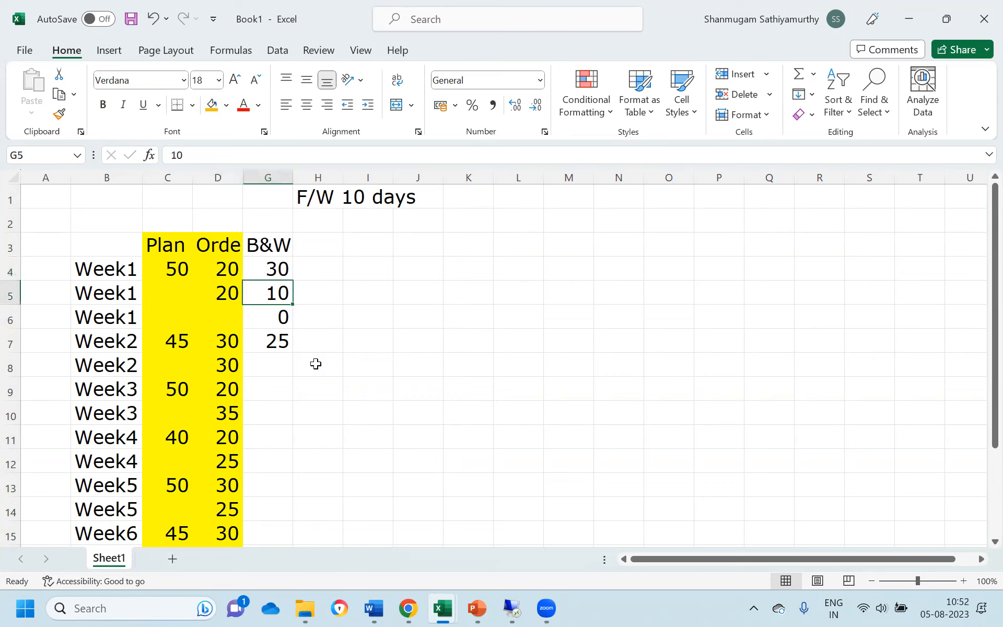
key(Left)
key(Right)
key(Down)
key(Down)
key(Left)
key(Left)
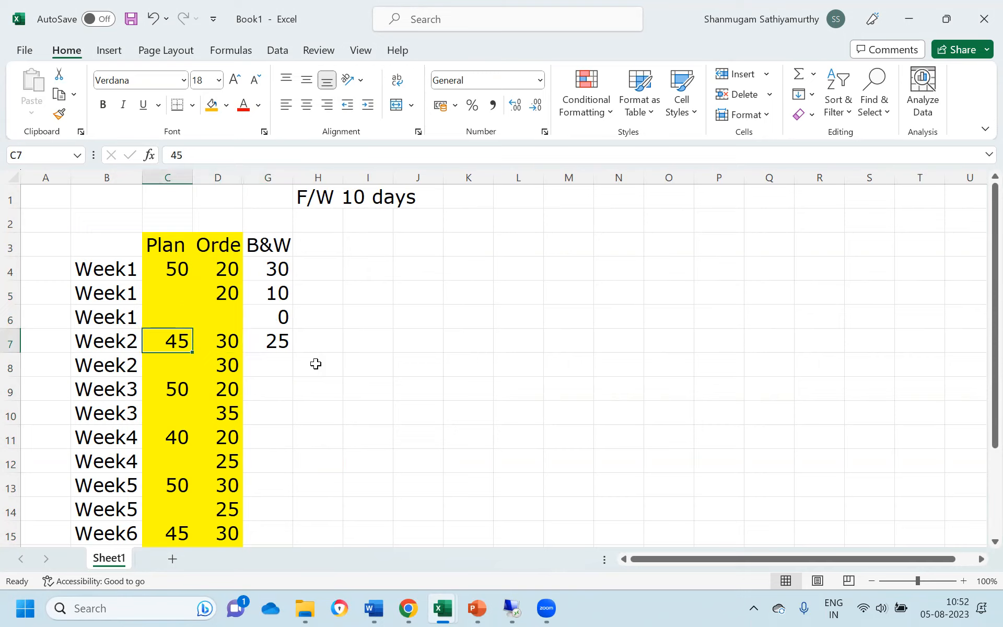
key(Right)
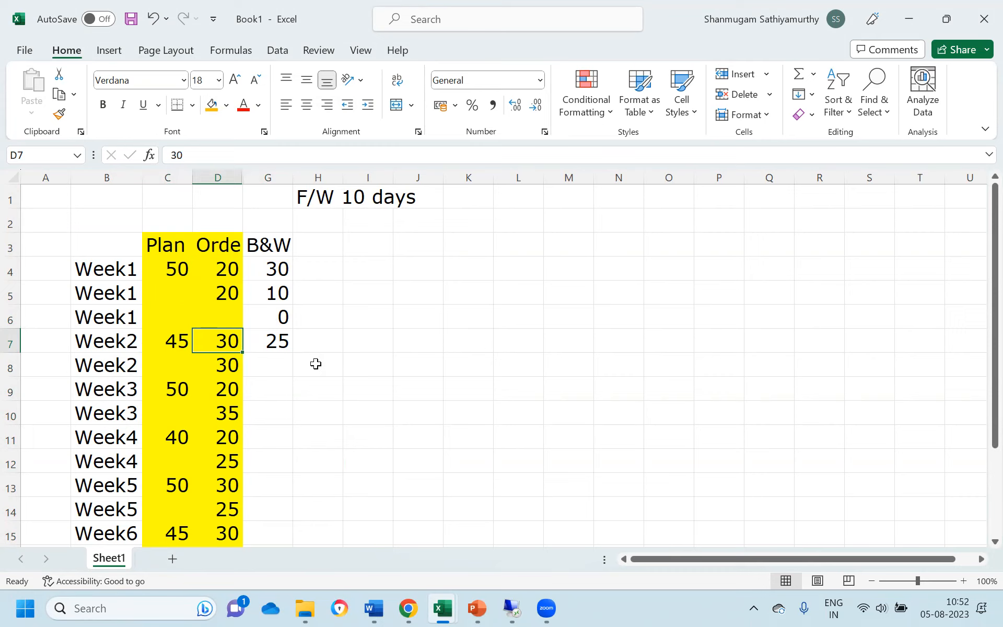
Step: Change the column header in G3 to B&F
key(Right)
key(Up)
key(Up)
key(Up)
key(Up)
key(F2)
key(BackSpace)
text(F)
key(Return)
Step: Split the first Week2 order beside the B&F column by entering 10 in H6 and 20 in H7
key(Down)
key(Down)
key(Down)
key(Left)
key(Up)
key(Up)
key(Up)
key(Right)
key(Right)
key(Down)
key(Down)
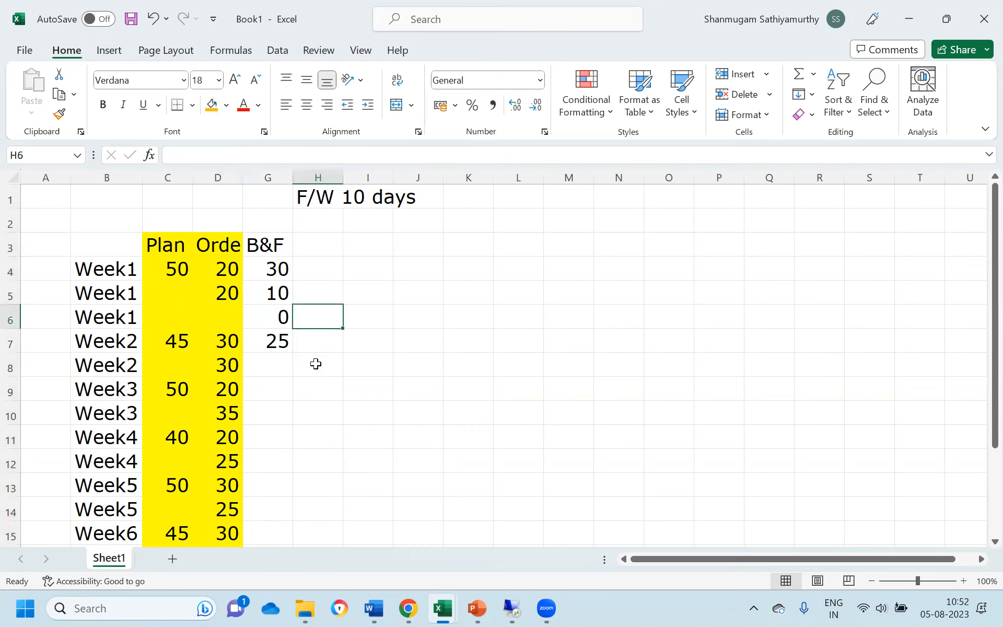
key(Down)
key(Left)
key(Left)
key(Left)
key(Right)
key(Right)
key(Right)
key(Up)
text(10)
key(Return)
text(20)
key(Return)
Step: Replace the B&F quantity of the first Week2 row in G7 with the formula =45-20
key(Up)
key(Left)
key(Left)
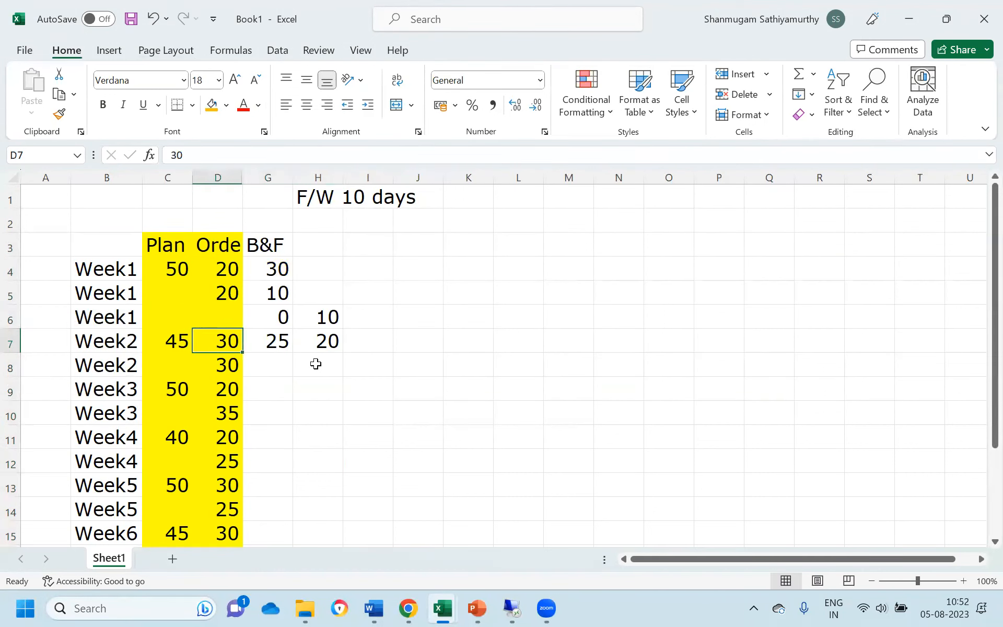
key(Left)
key(Right)
key(Right)
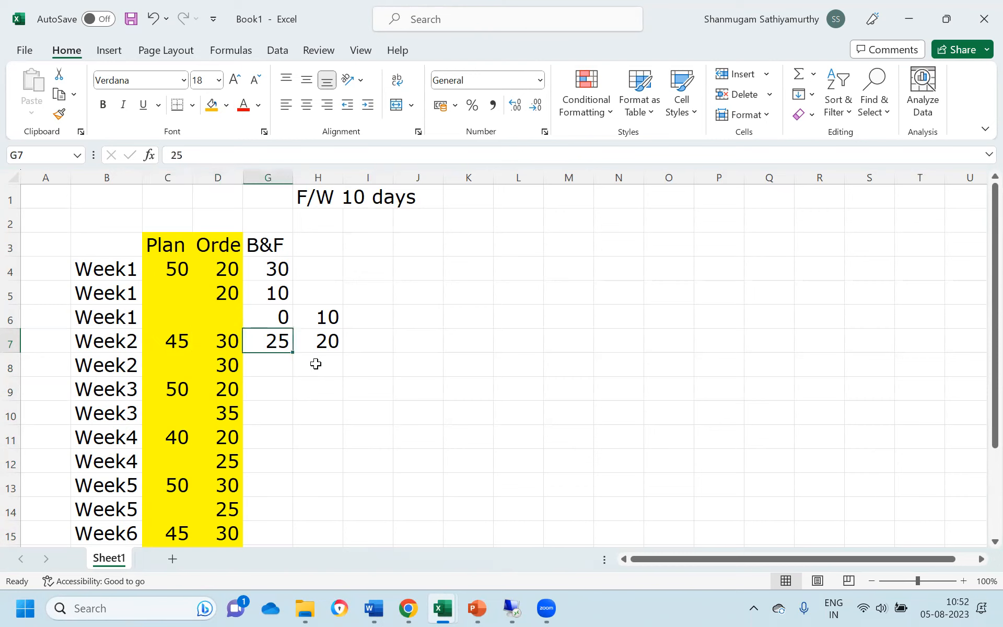
text(=45-20)
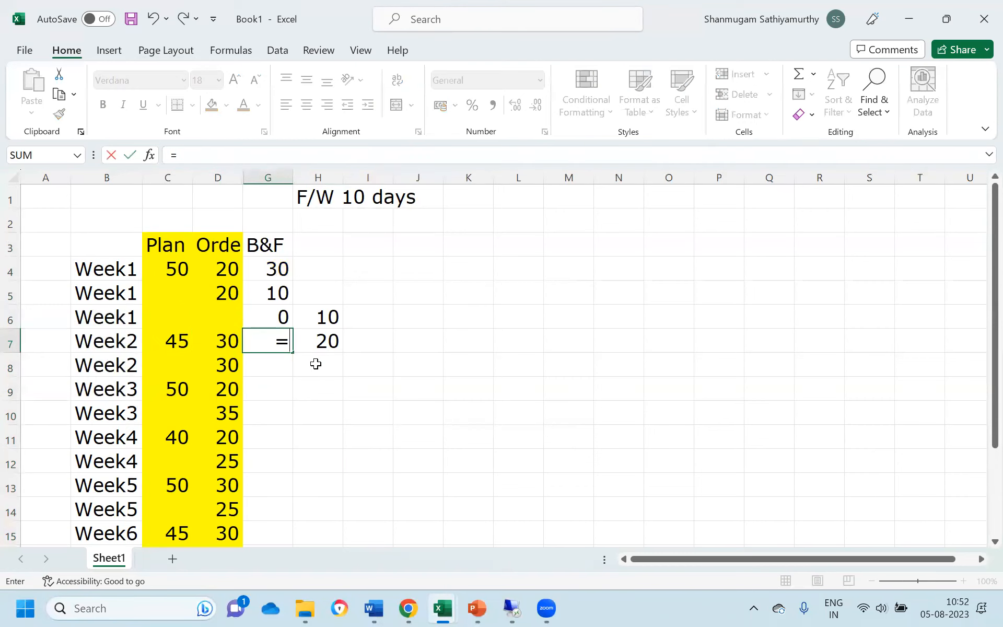
key(Return)
key(Up)
key(Left)
key(Left)
key(Right)
key(Right)
key(Right)
key(Left)
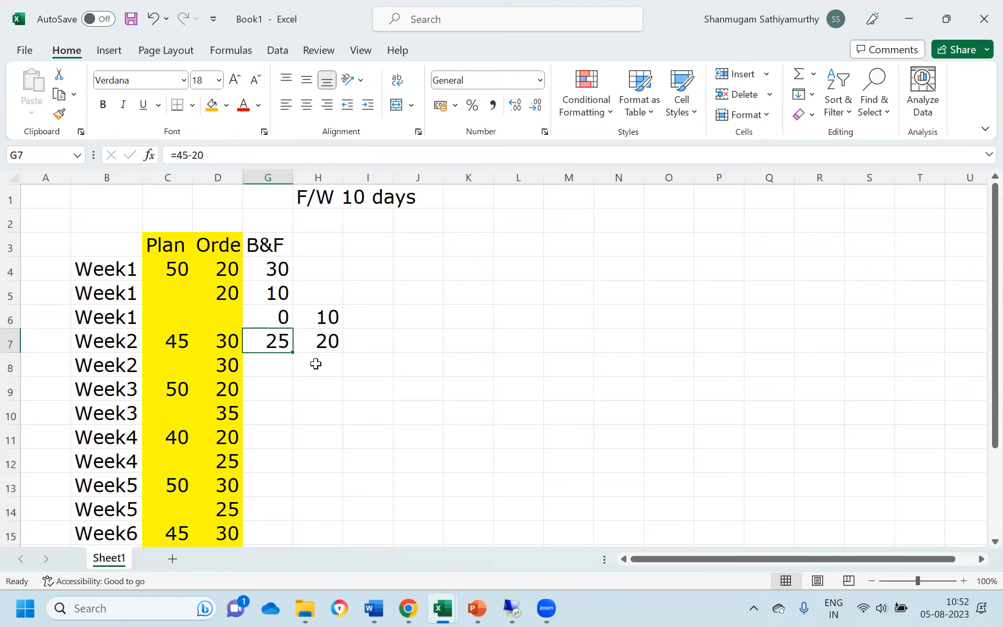
Step: Enter 0 in G8 as the B&F quantity of the second Week2 row
key(Left)
key(Down)
key(Right)
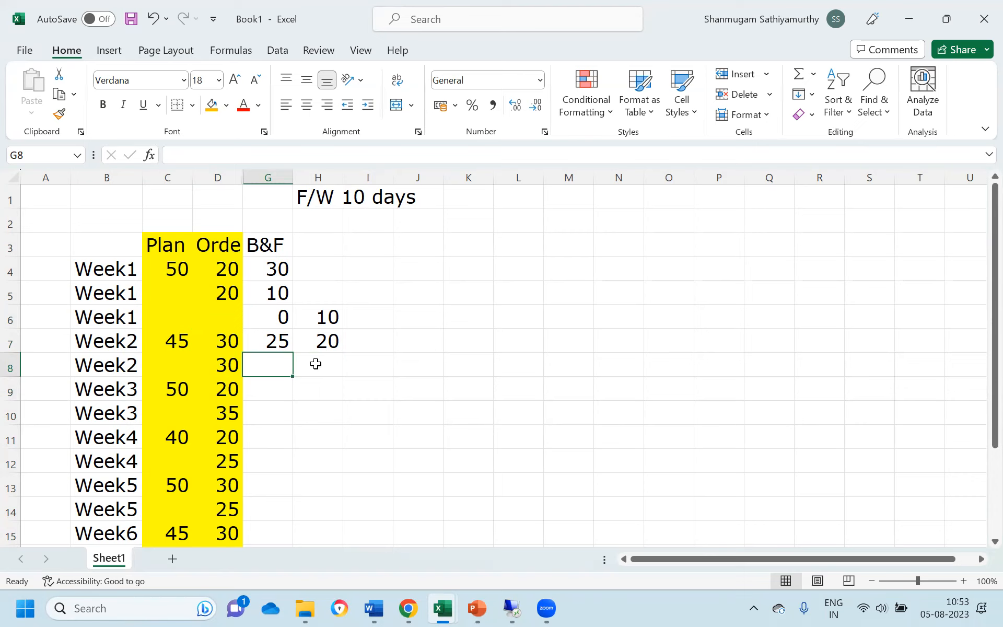
key(Up)
key(Down)
text(0)
key(Return)
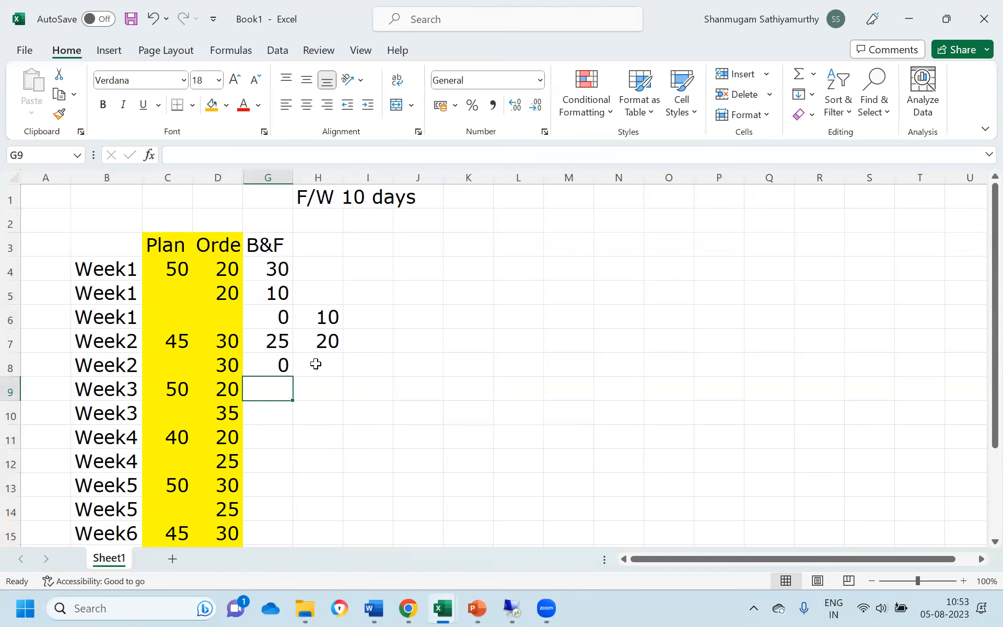
Step: Enter the formula =50-5 in G9 for the first Week3 row's B&F quantity
key(Left)
key(Left)
key(Right)
key(Right)
text(=)
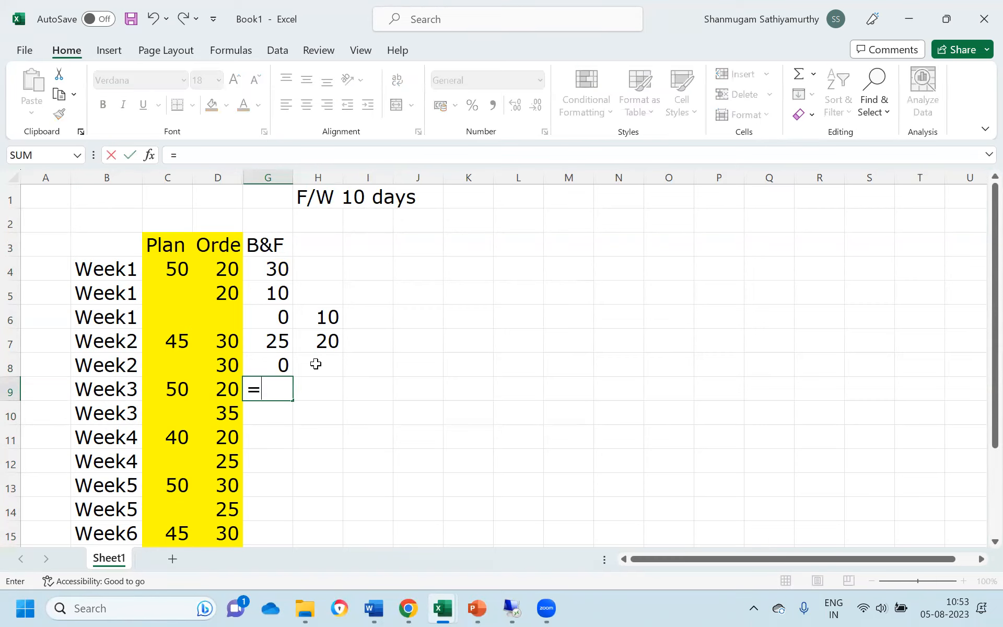
text(50-5)
key(Return)
key(Up)
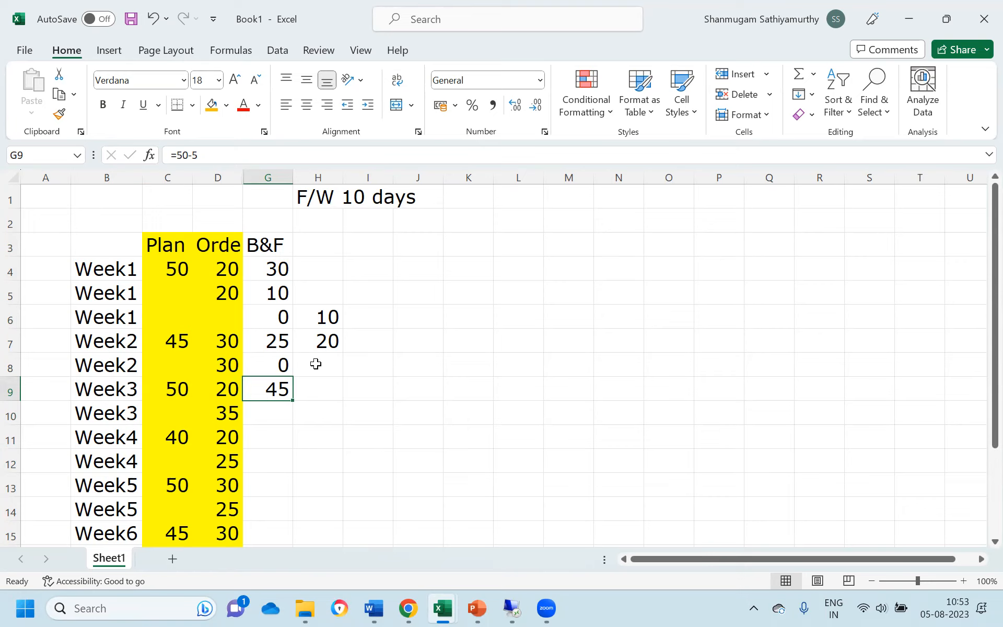
Step: Split the second Week2 order by entering 25 in H8 and 5 in I8
key(Up)
key(Down)
key(Up)
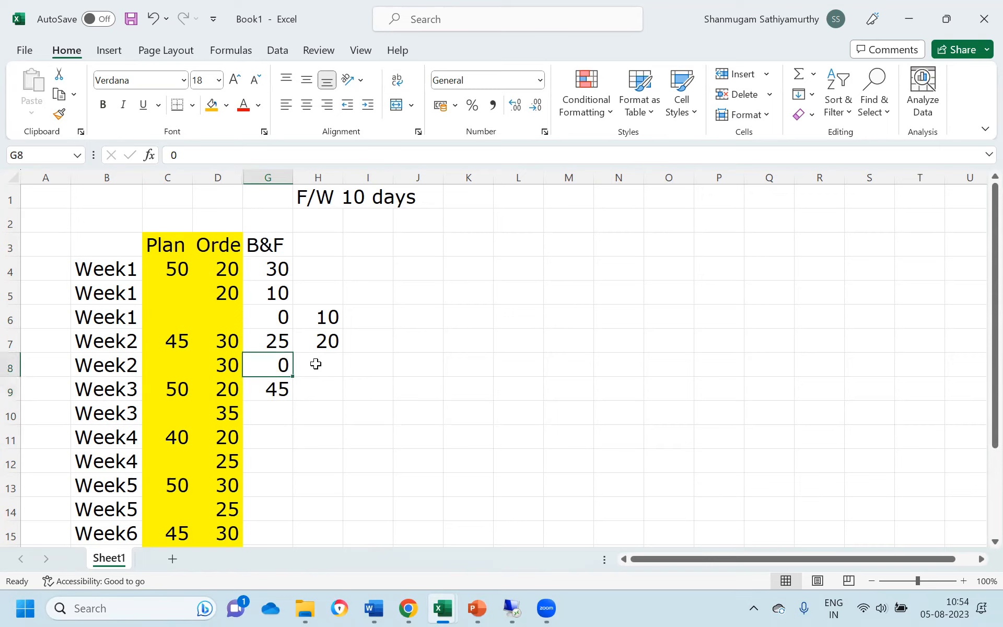
click(316, 364)
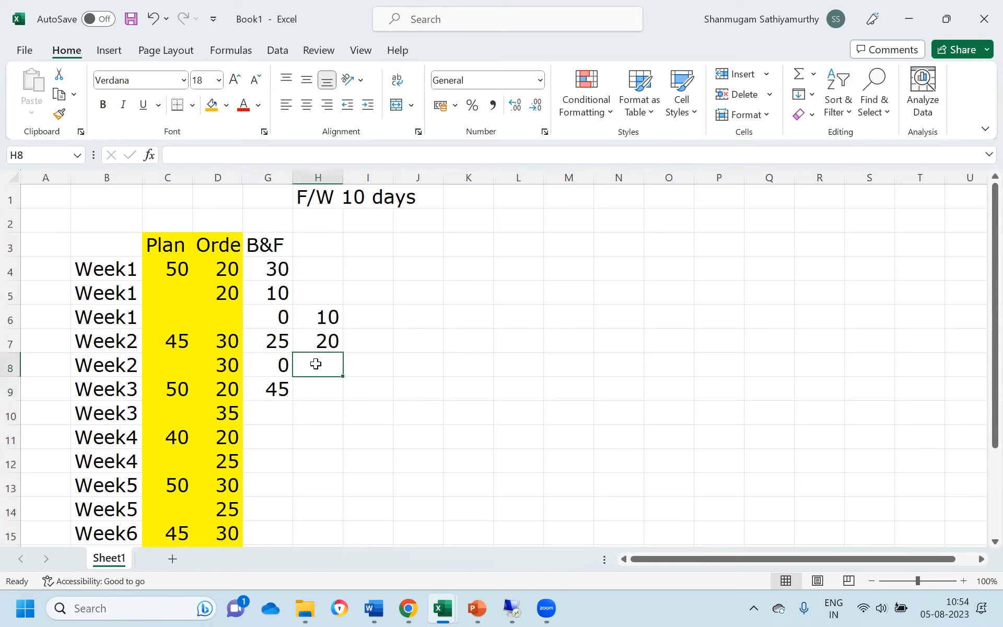
text(25)
key(Tab)
text(5)
key(Return)
key(Left)
key(Left)
key(Up)
key(Up)
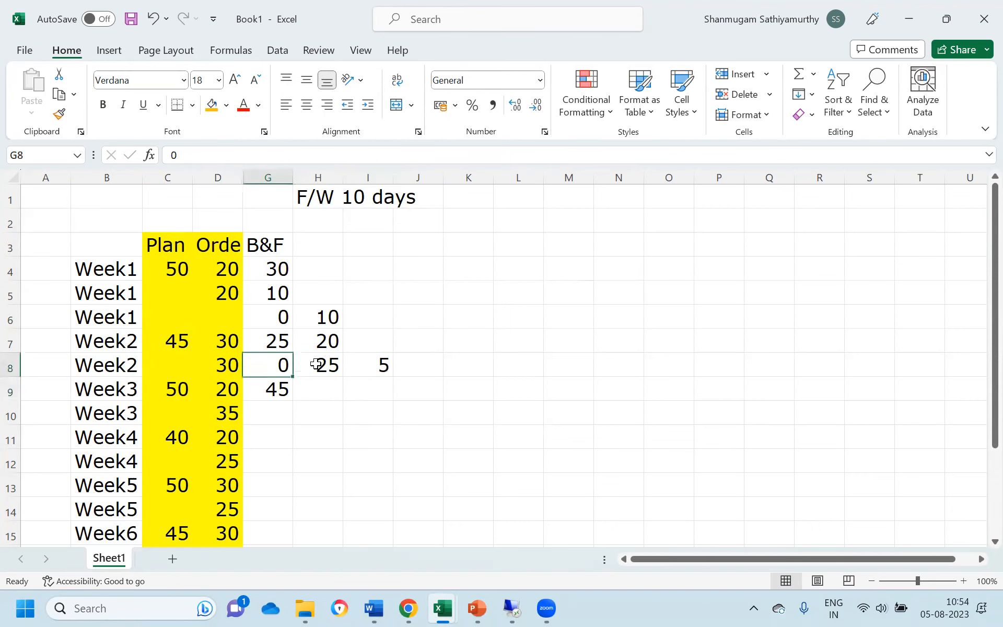
Step: Extend the G9 formula to =50-5-20 to also subtract the first Week3 order
key(Down)
key(Down)
key(Right)
key(Up)
key(Right)
key(Down)
key(Left)
key(Left)
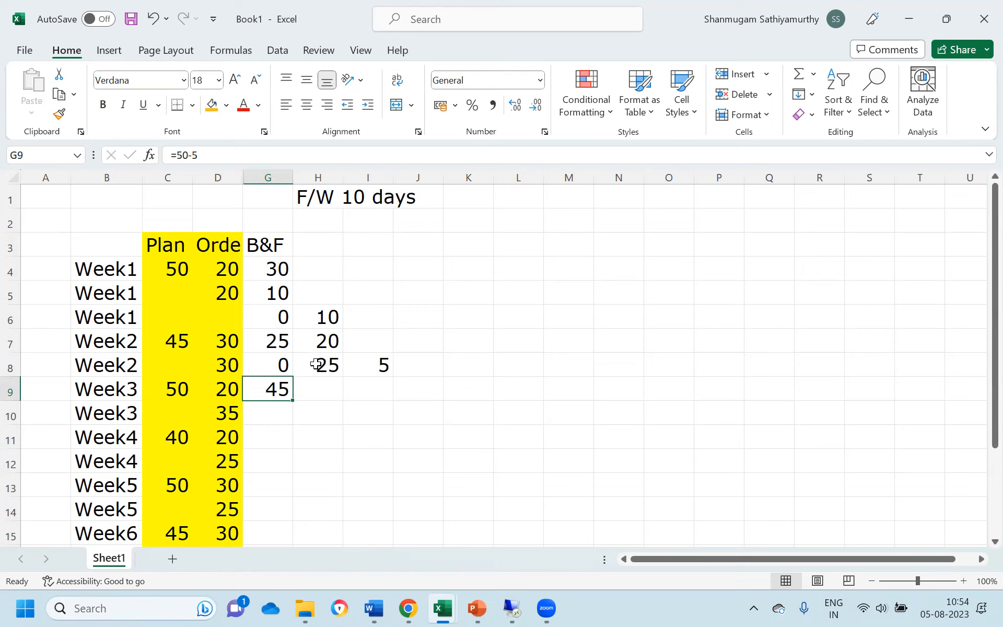
key(Left)
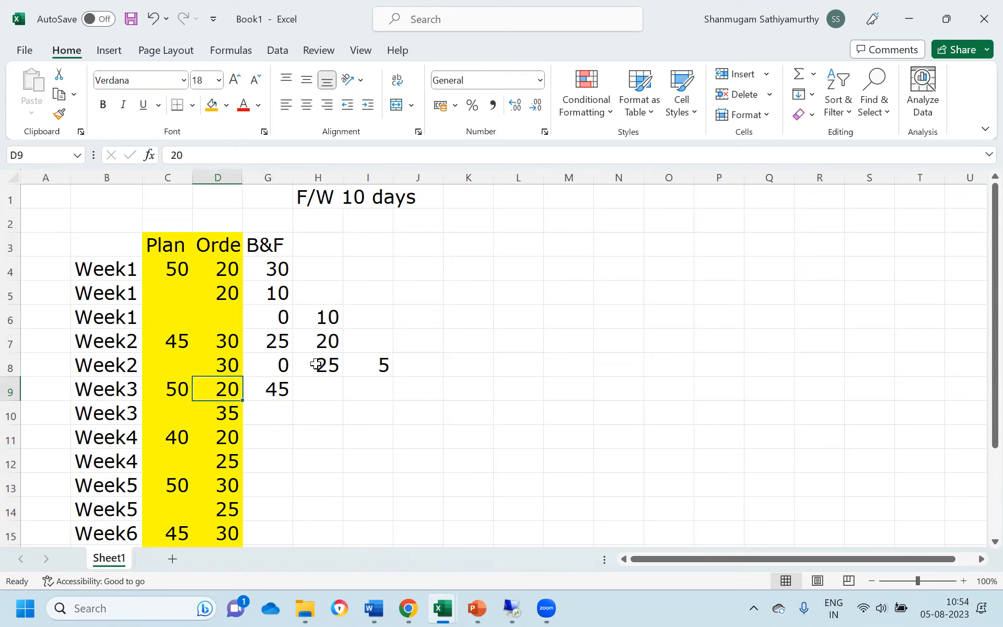
key(Right)
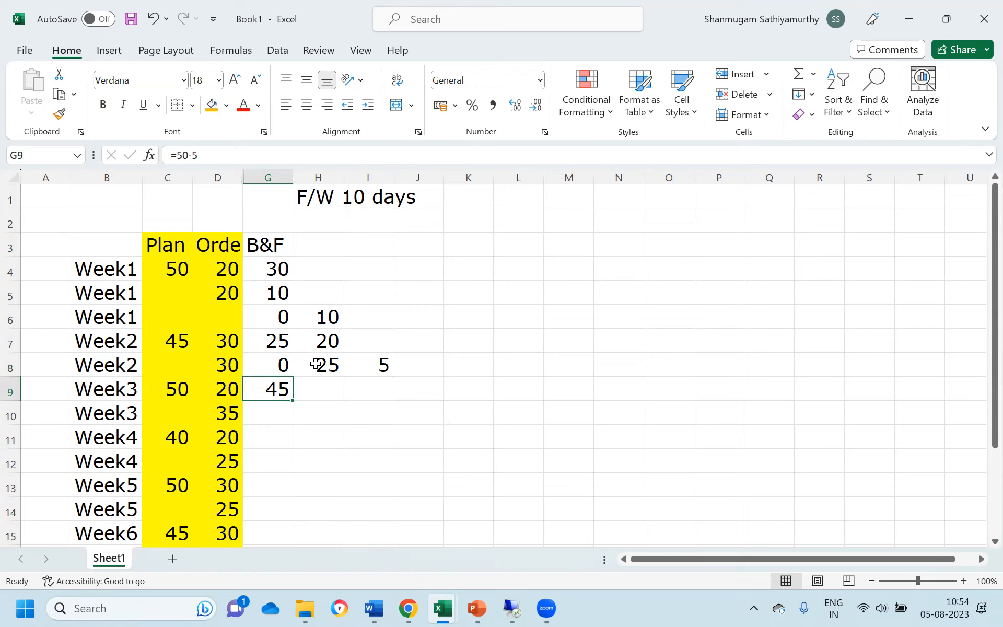
key(F2)
text(-20)
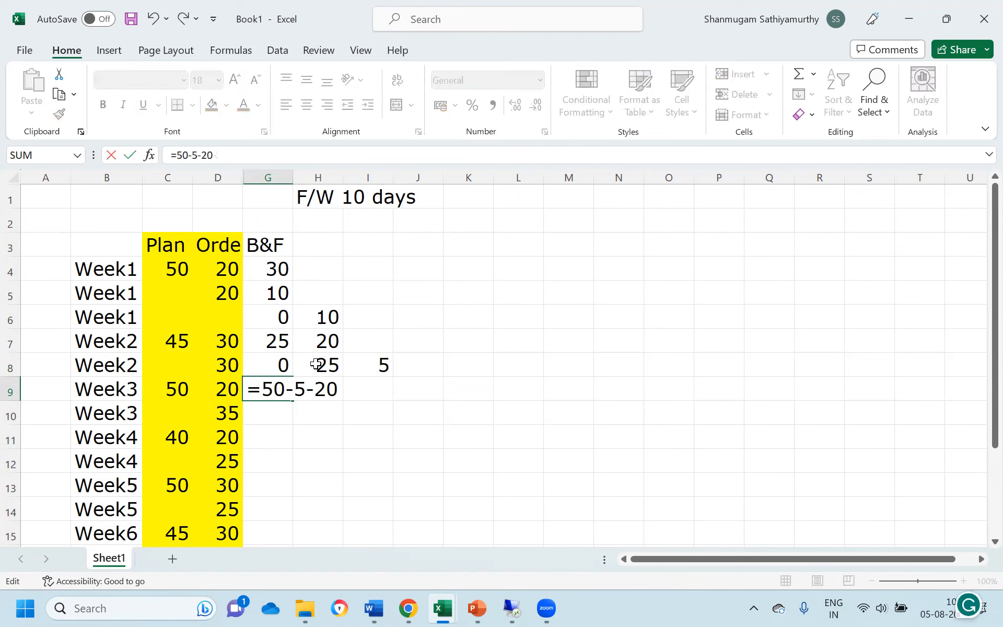
key(Return)
key(Up)
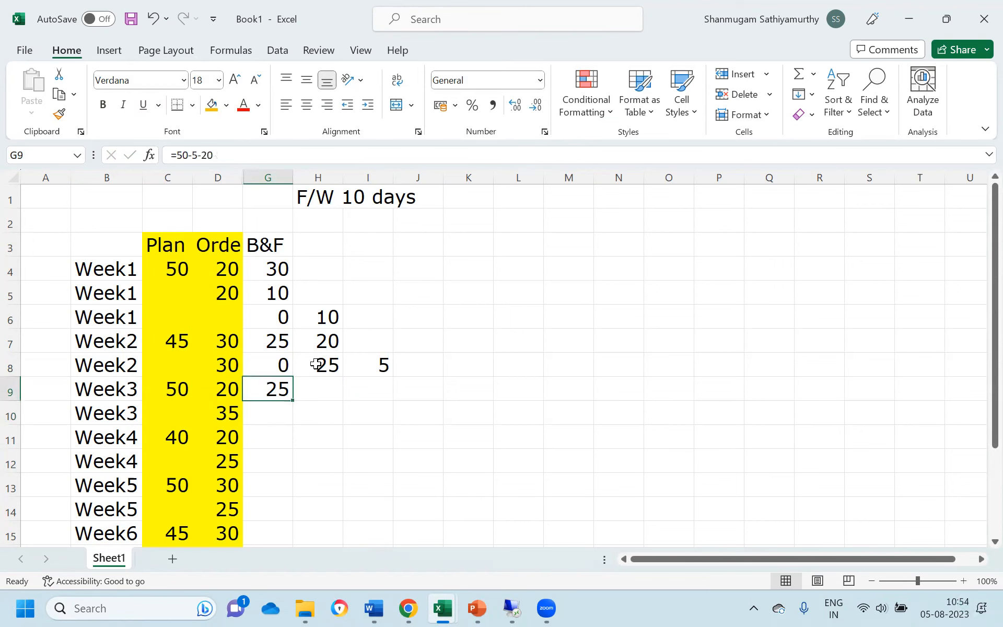
Step: Compare the second Week2 order's split in H8 and I8 with the first Week3 row's plan, order and B&F quantity
key(Up)
key(Down)
key(Down)
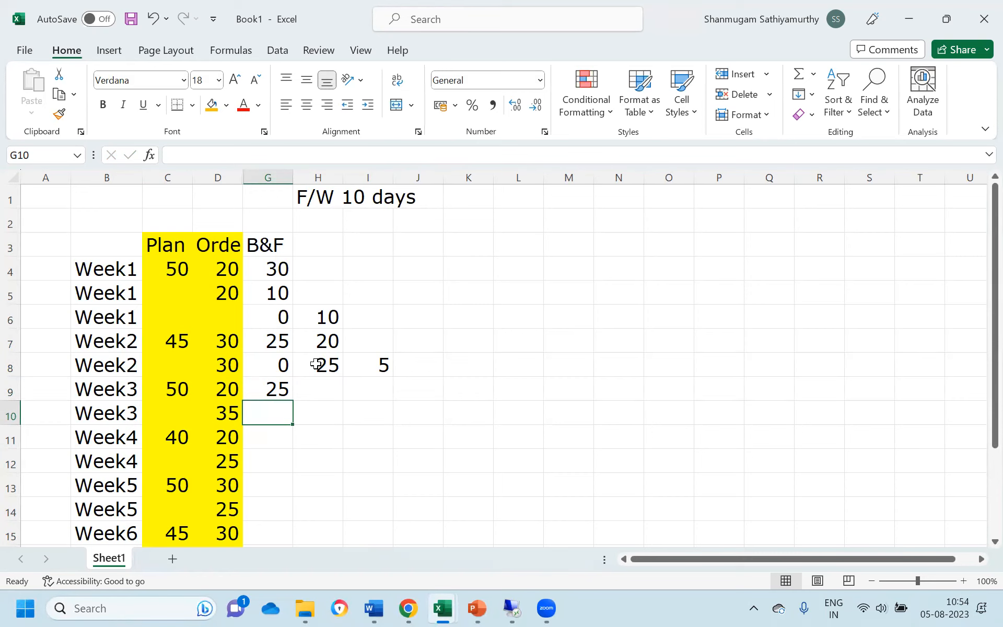
key(Up)
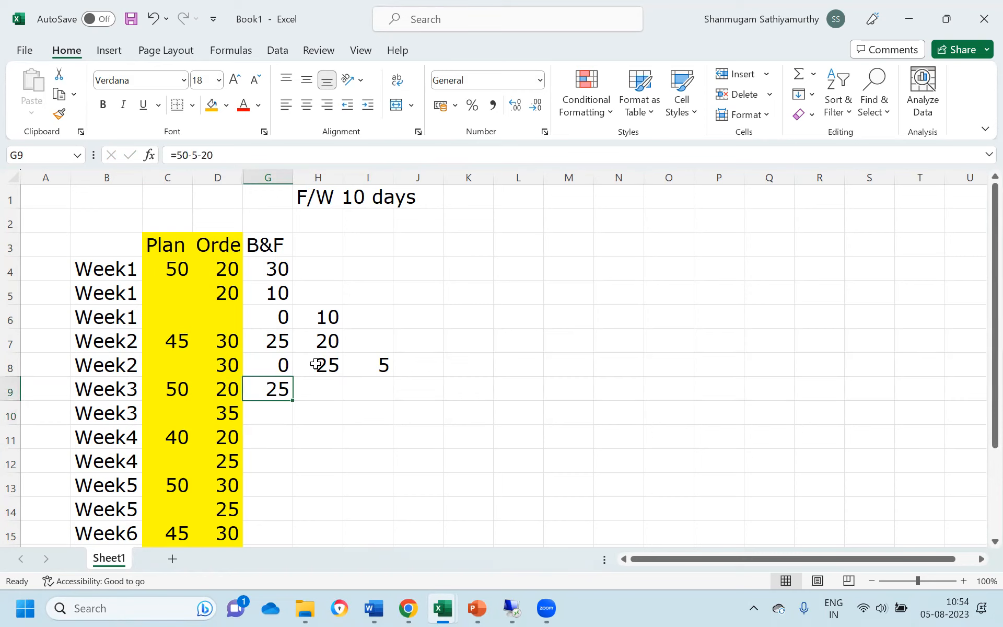
key(Up)
key(Left)
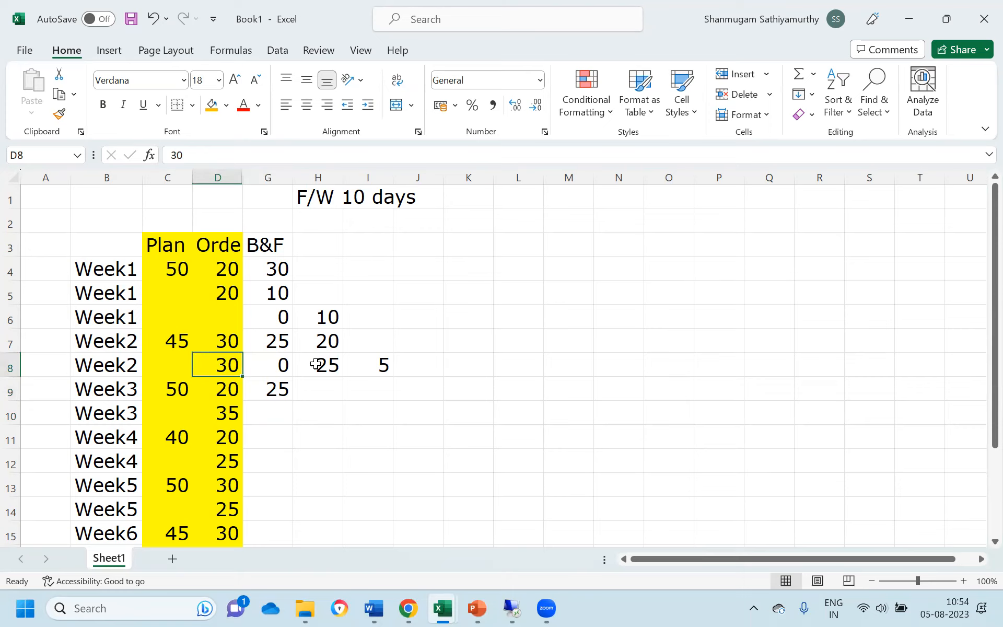
key(Right)
key(Right)
key(Right)
key(Left)
key(Right)
key(Left)
key(Left)
key(Up)
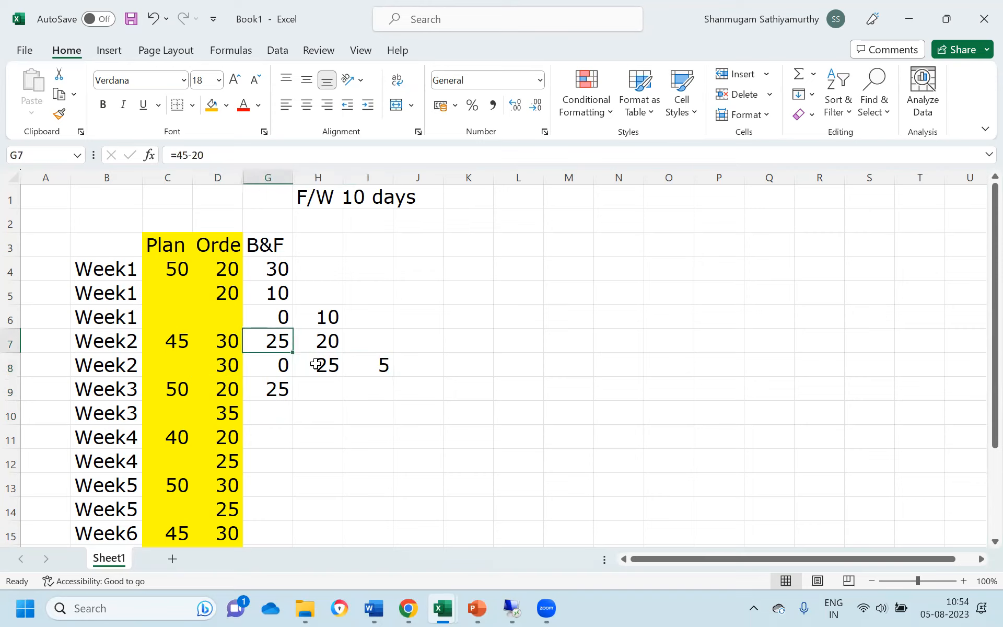
key(Down)
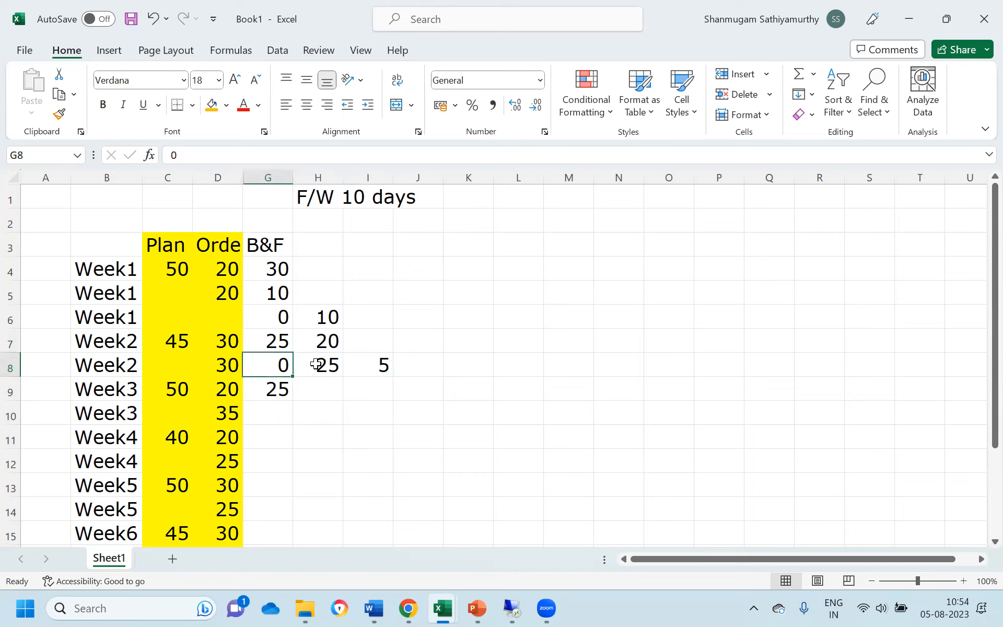
key(Right)
key(Right)
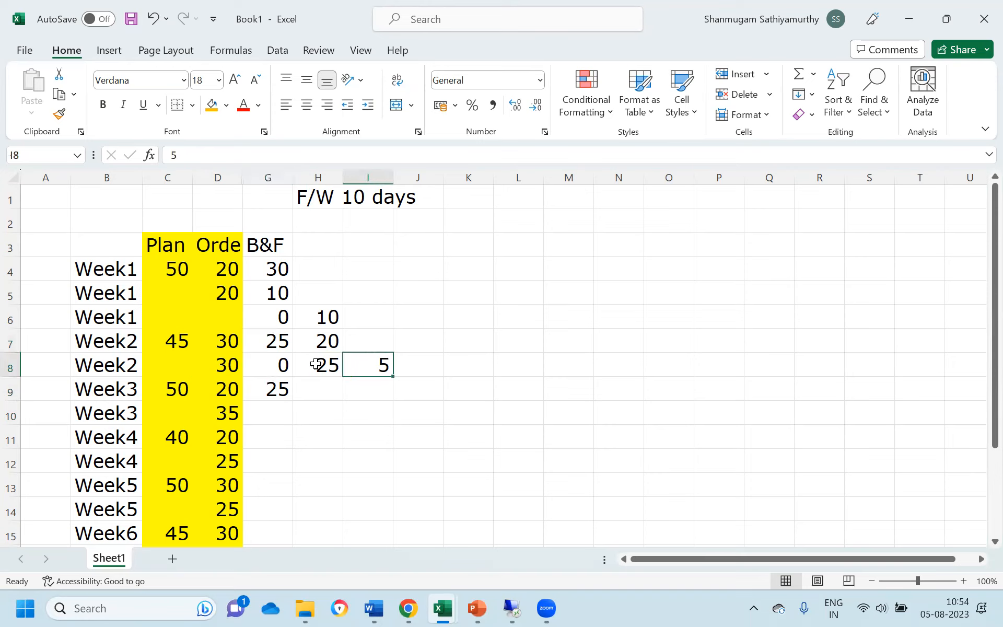
key(Down)
key(Left)
key(Left)
key(Left)
key(Left)
key(Left)
key(Right)
key(Right)
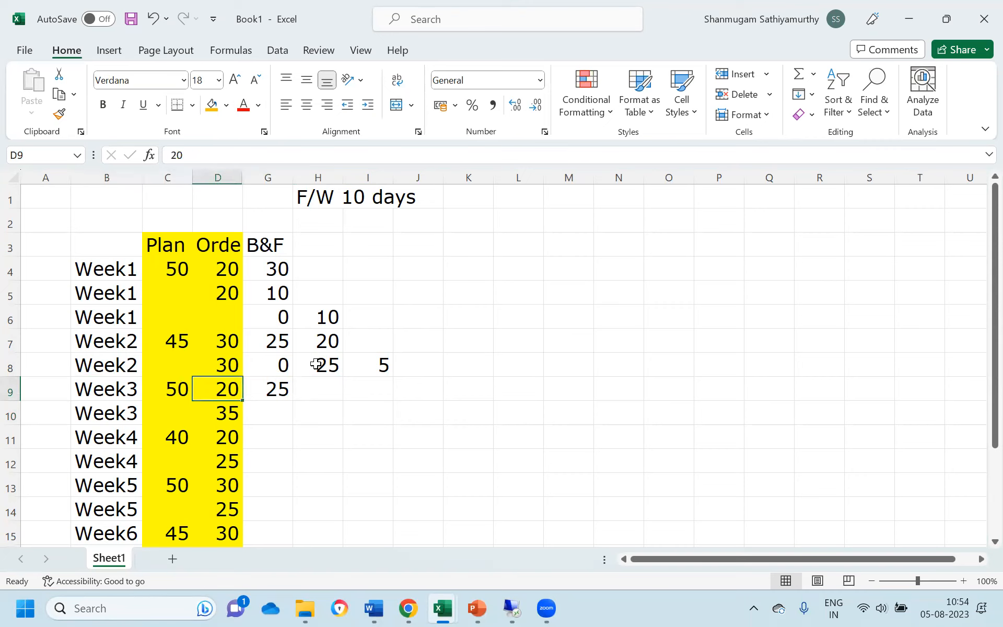
Step: Shorten the first Week3 row's B&F formula in G9 to =50-5
key(Left)
key(Right)
key(Right)
key(F2)
key(BackSpace)
key(BackSpace)
key(BackSpace)
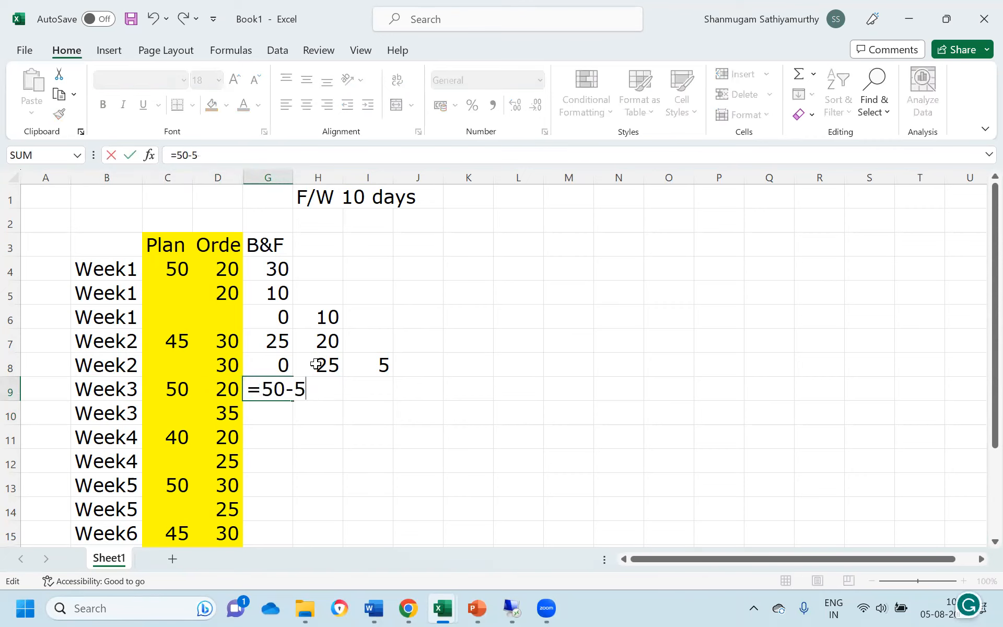
key(Return)
key(Up)
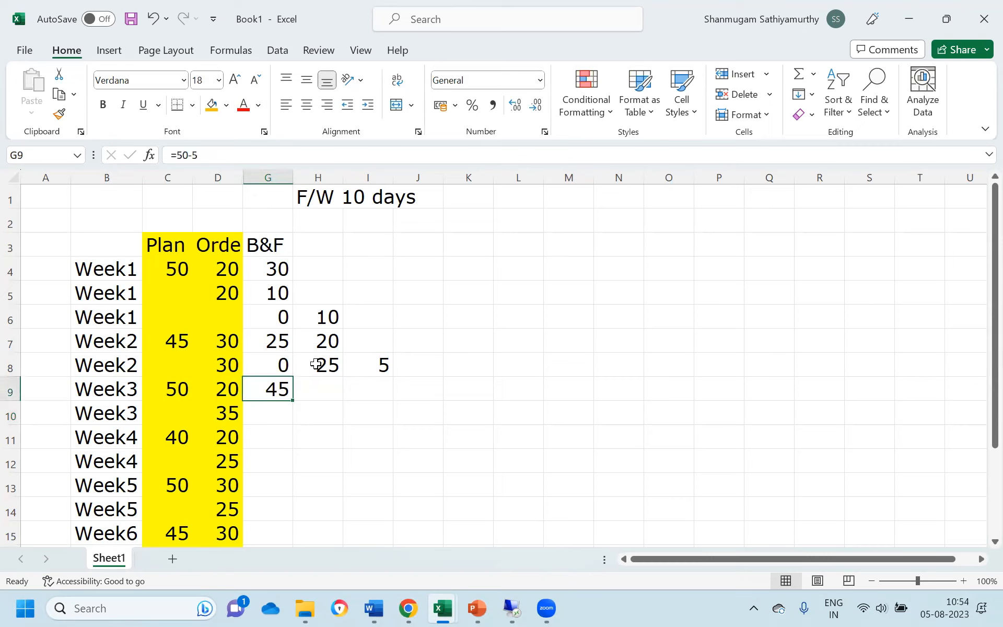
key(Left)
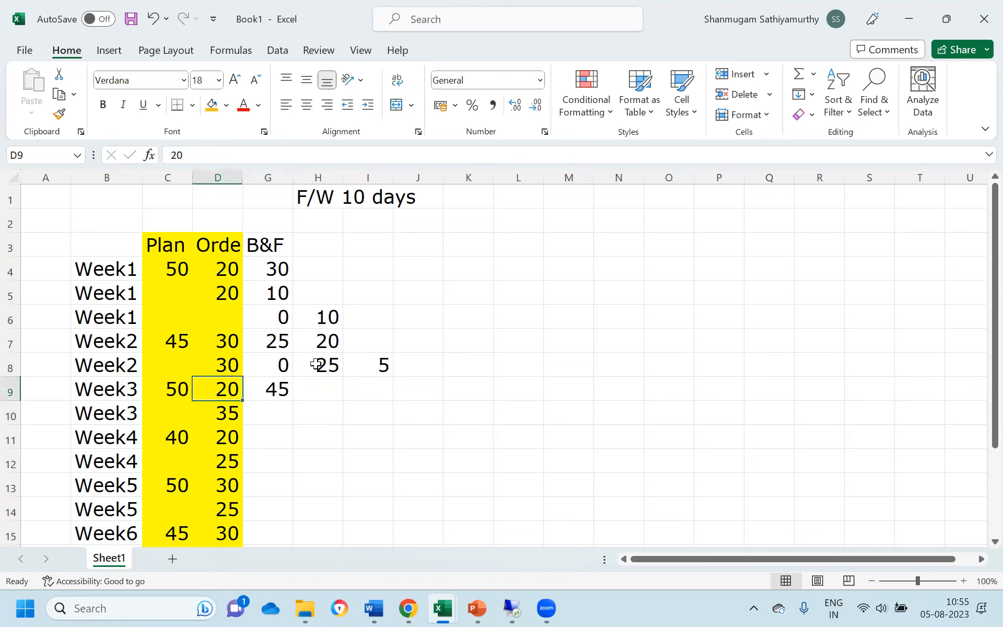
key(Right)
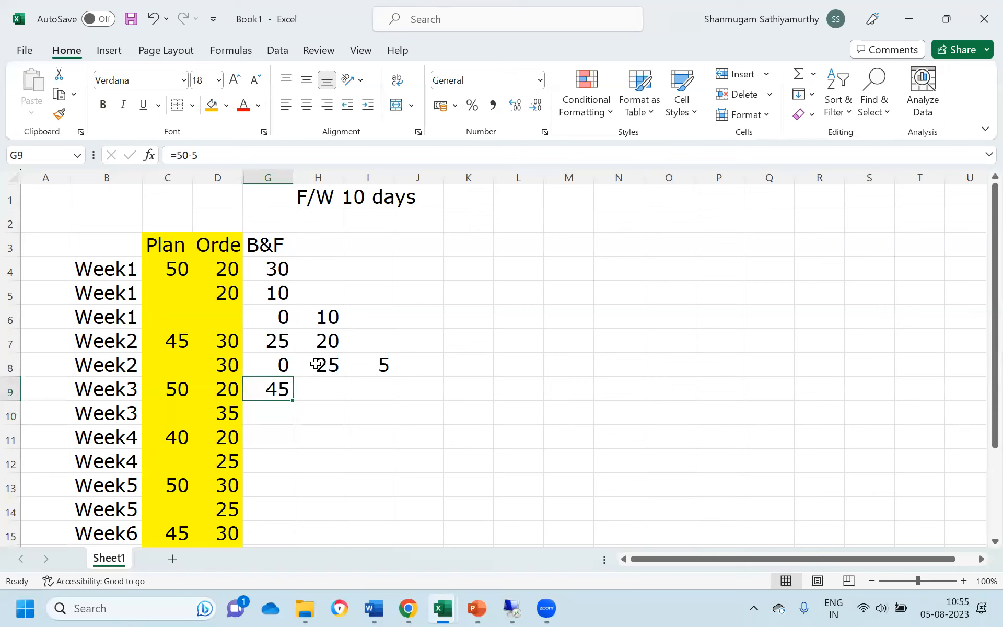
Step: Set the G9 formula to =50-5-20 so it again subtracts the first Week3 order
key(F2)
text(-20)
key(Return)
key(Up)
key(Left)
key(Left)
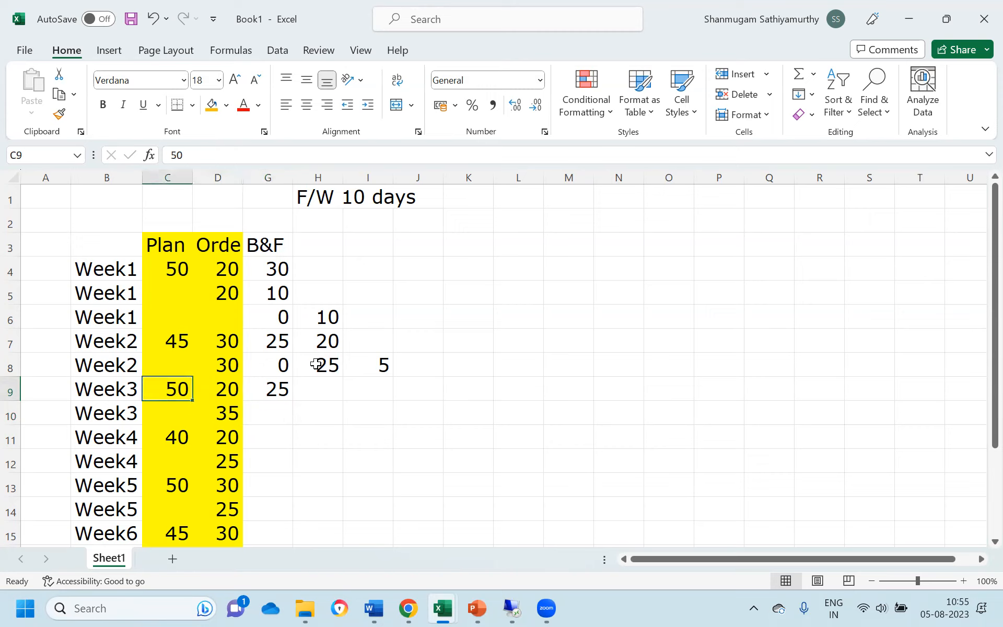
Step: Split the second Week3 order by entering 25 in H10 and 10 in I10
key(Right)
key(Right)
key(Down)
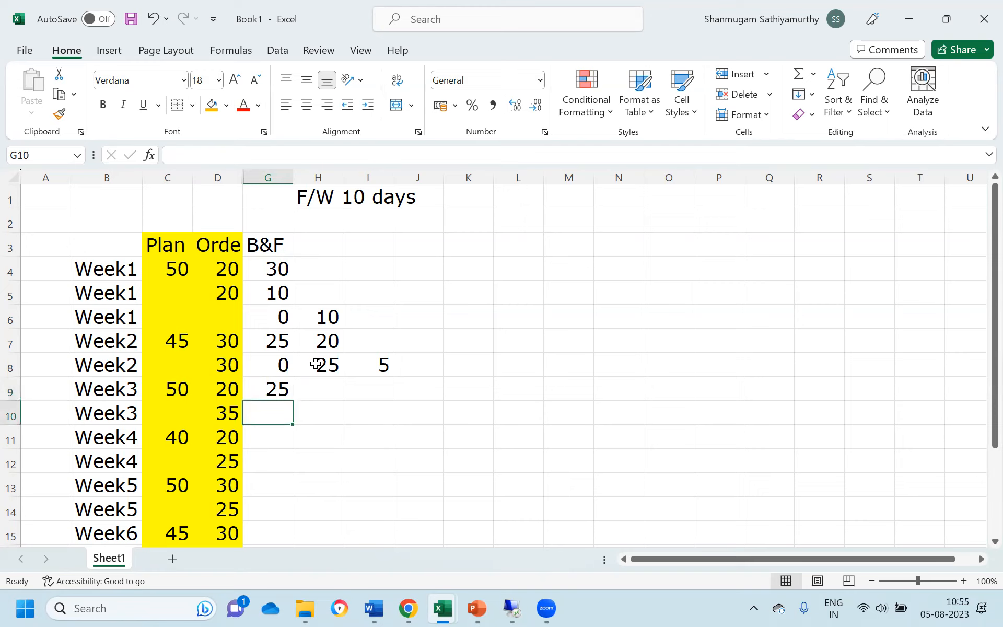
key(Right)
text(25)
key(Return)
key(Up)
key(Right)
text(10)
key(Return)
key(Up)
Step: Enter 0 in G10 as the B&F quantity of the second Week3 row
key(Left)
key(Left)
key(Up)
key(Down)
text(0)
key(Return)
key(Up)
key(Right)
key(Right)
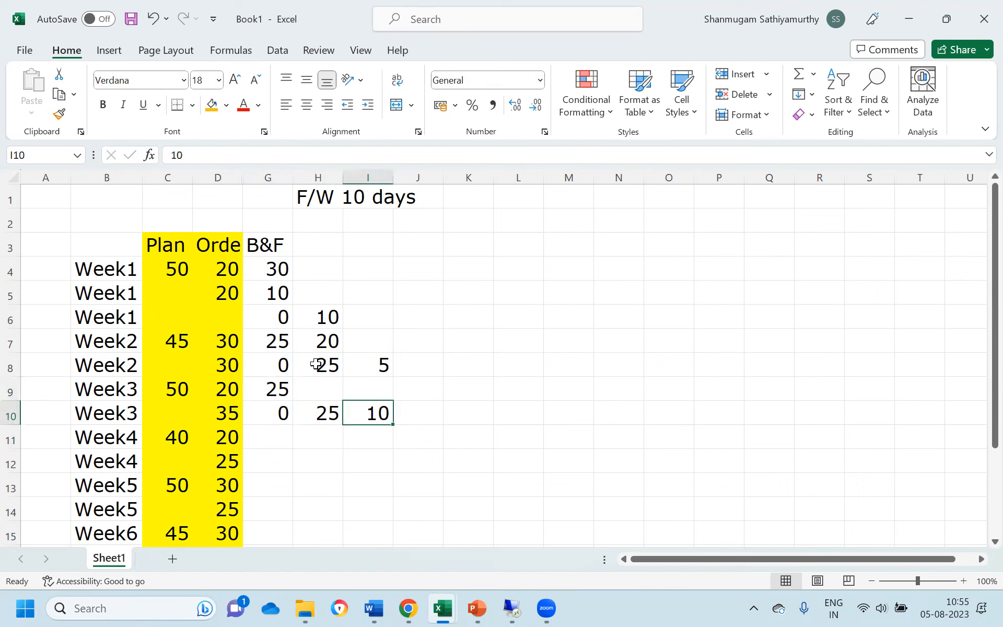
Step: Enter the formula =C11-I10 in G11 for the first Week4 row's B&F quantity
key(Down)
key(Down)
key(Left)
key(Left)
key(Up)
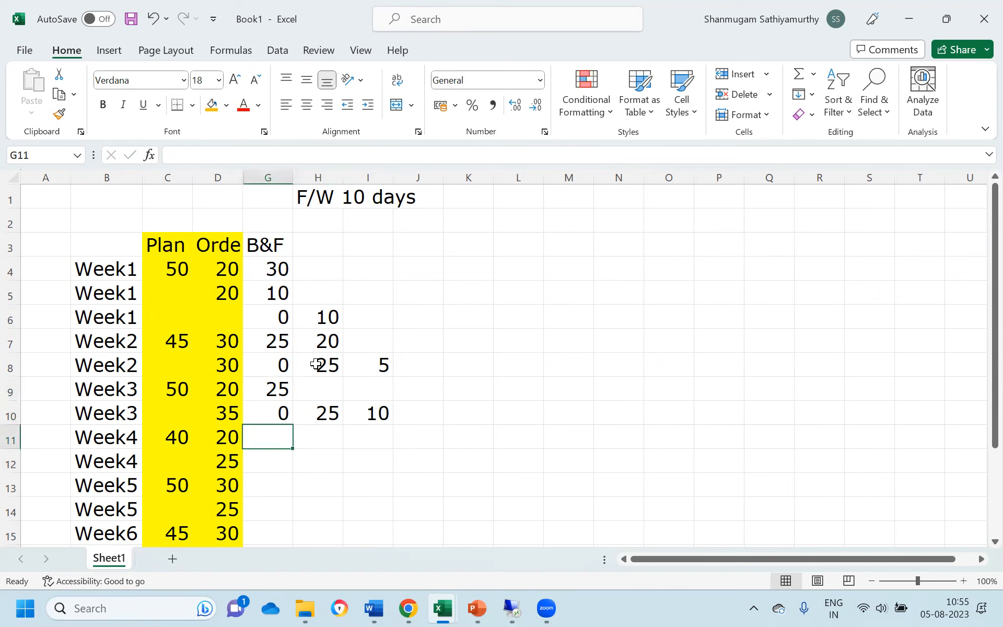
text(=)
key(Left)
key(Left)
text(-)
key(Up)
key(Right)
key(Right)
key(Return)
Step: Extend the G11 formula to =C11-I10-20 to also subtract the first Week4 order
key(Up)
key(Left)
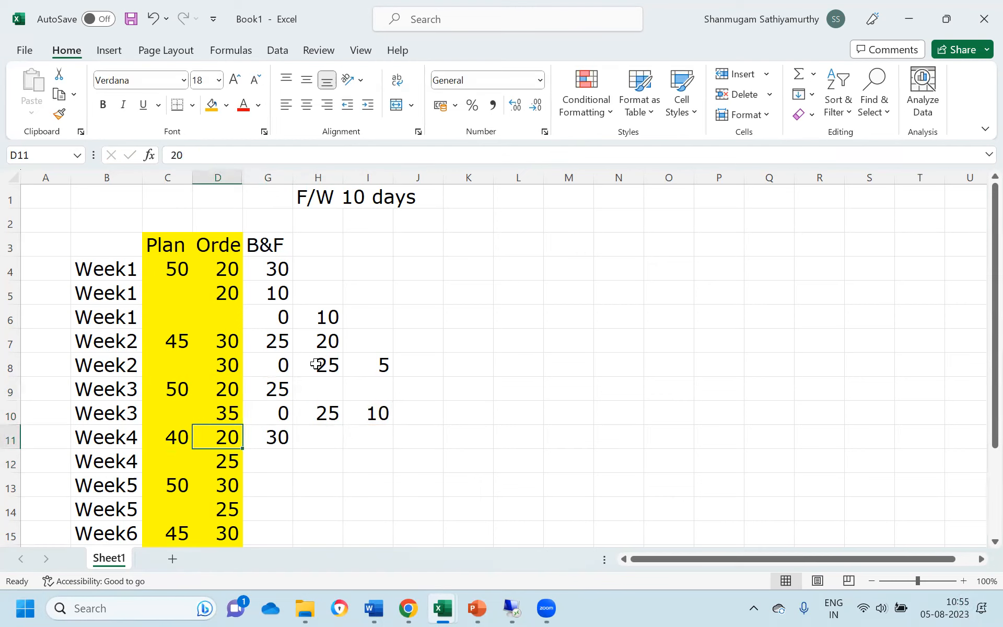
key(Right)
key(F2)
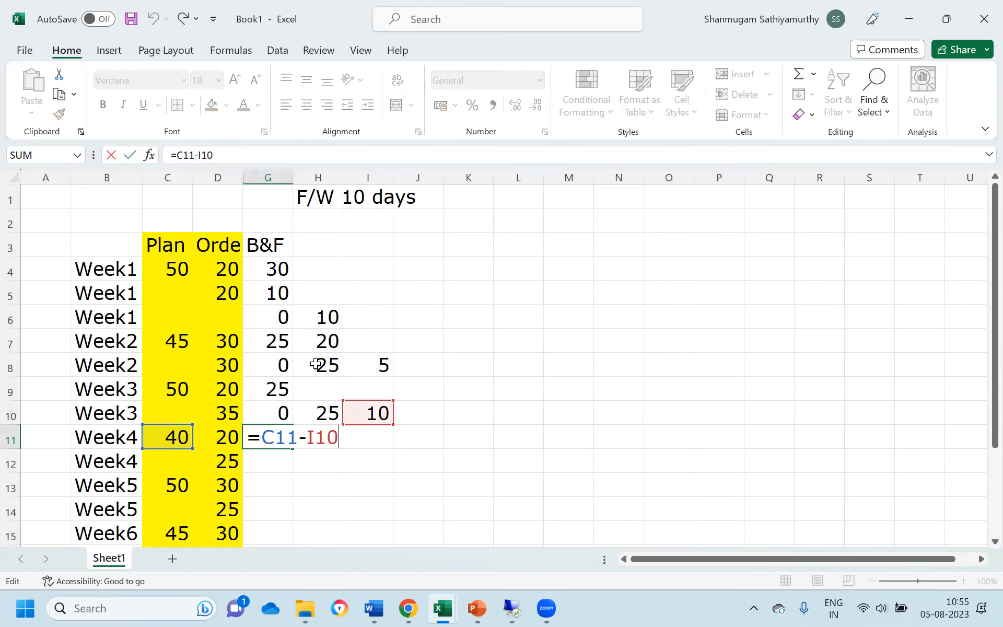
text(-20)
key(Return)
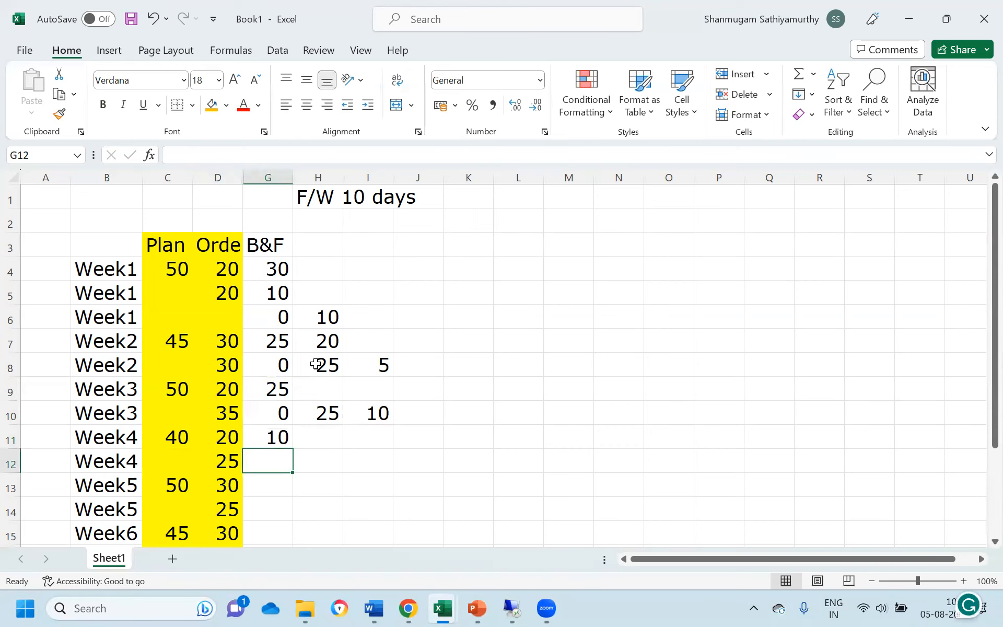
Step: Split the second Week4 order by entering 10 in H12 and 15 in I12
key(Left)
key(Right)
key(Right)
text(10)
key(Return)
key(Up)
key(Right)
text(15)
key(Return)
Step: Enter 0 in G12 as the B&F quantity of the second Week4 row
key(Up)
key(Left)
key(Left)
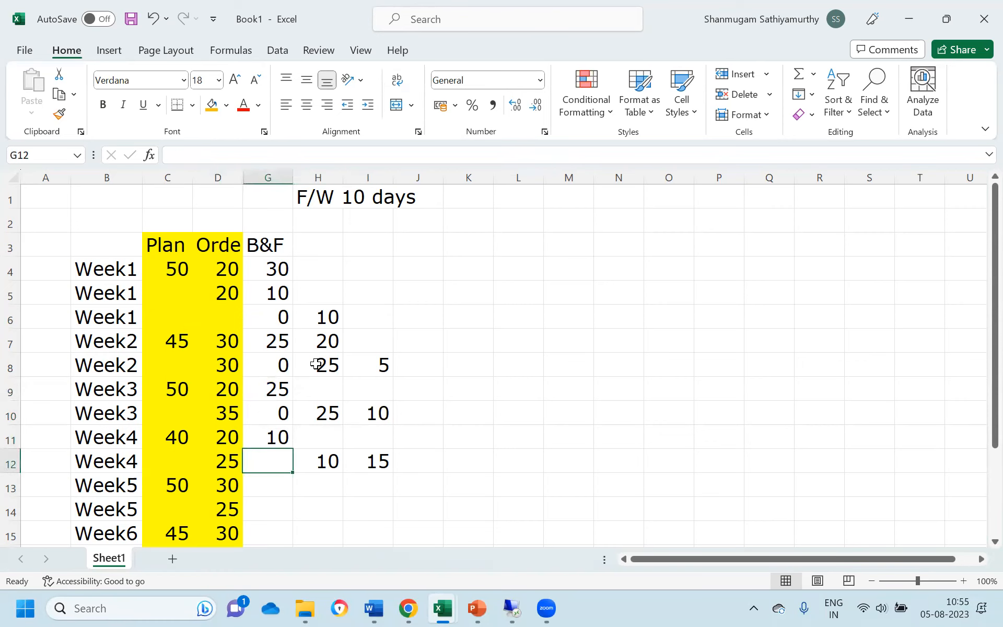
text(0)
key(Return)
Step: Enter the formula =C13-I12 in G13 for the first Week5 row's B&F quantity
text(=)
key(Left)
key(Left)
text(-)
key(Up)
key(Right)
key(Right)
key(Return)
key(Up)
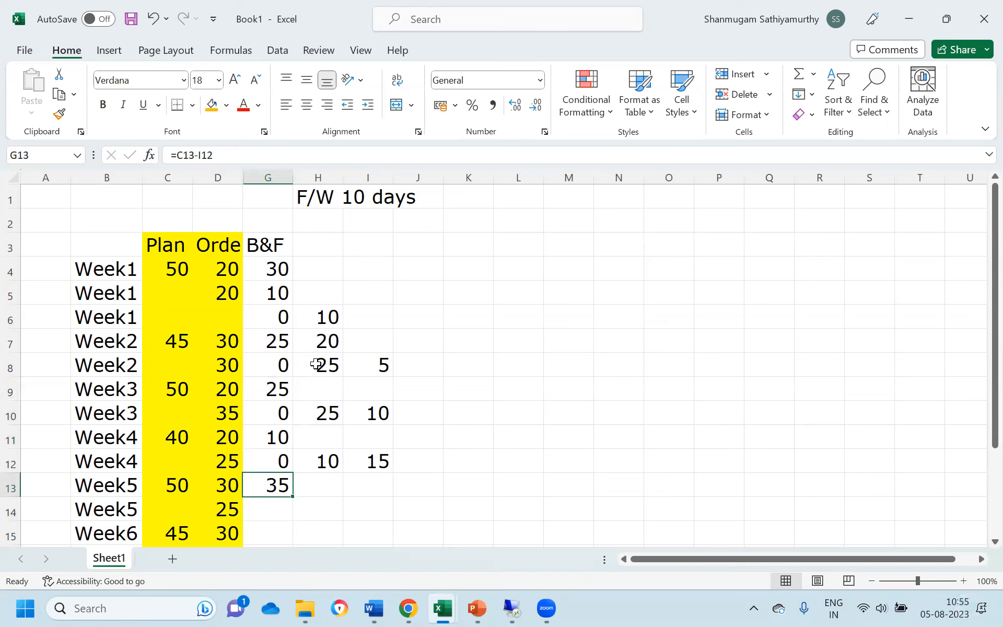
Step: Review the B&F column through the Week5 and Week6 rows that still need quantities
key(Down)
key(Down)
key(Up)
key(Up)
key(Down)
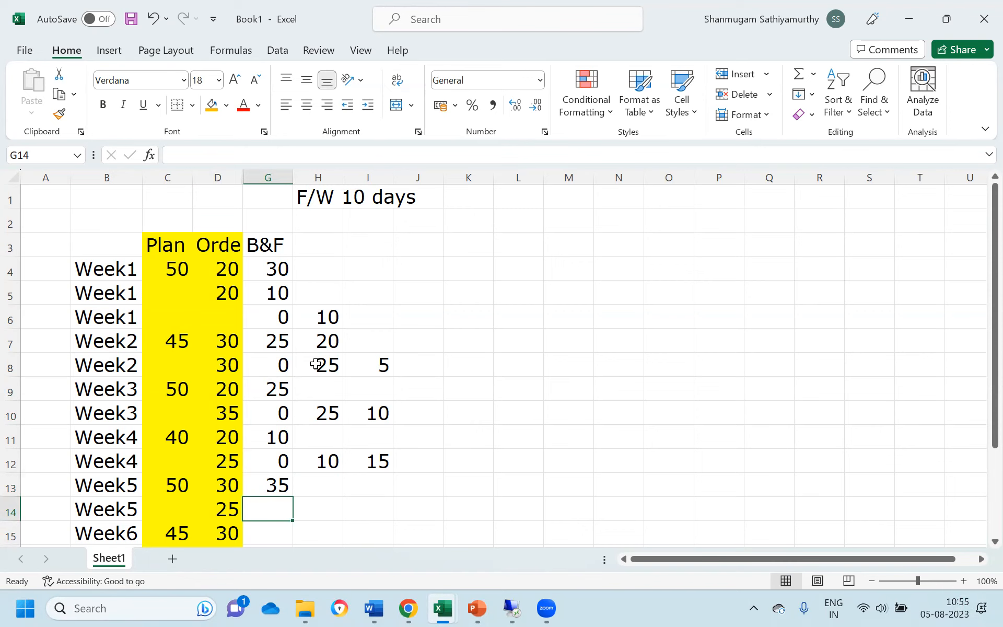
key(Down)
key(Down)
key(Down)
key(Down)
key(Up)
key(Up)
key(Up)
key(Up)
key(Up)
key(Up)
key(Down)
key(Down)
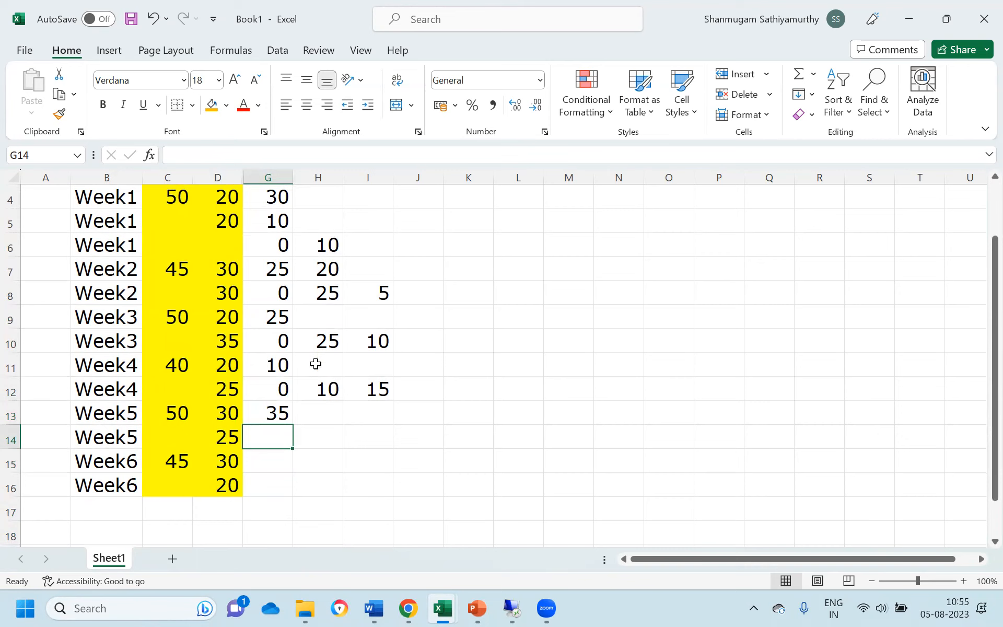
Step: Enter 10 in G14 as the B&F quantity of the second Week5 row
text(10)
key(Return)
key(Left)
key(Left)
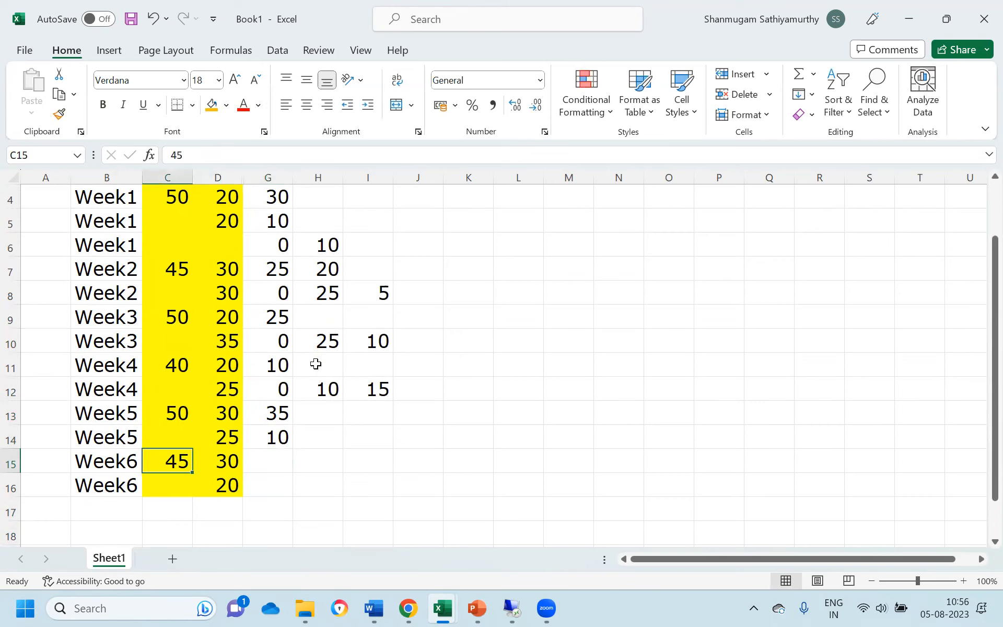
Step: Insert a new row above the first Week6 row and copy the Week5 label into B15
key(Right)
key(Right)
key(Right)
key(Left)
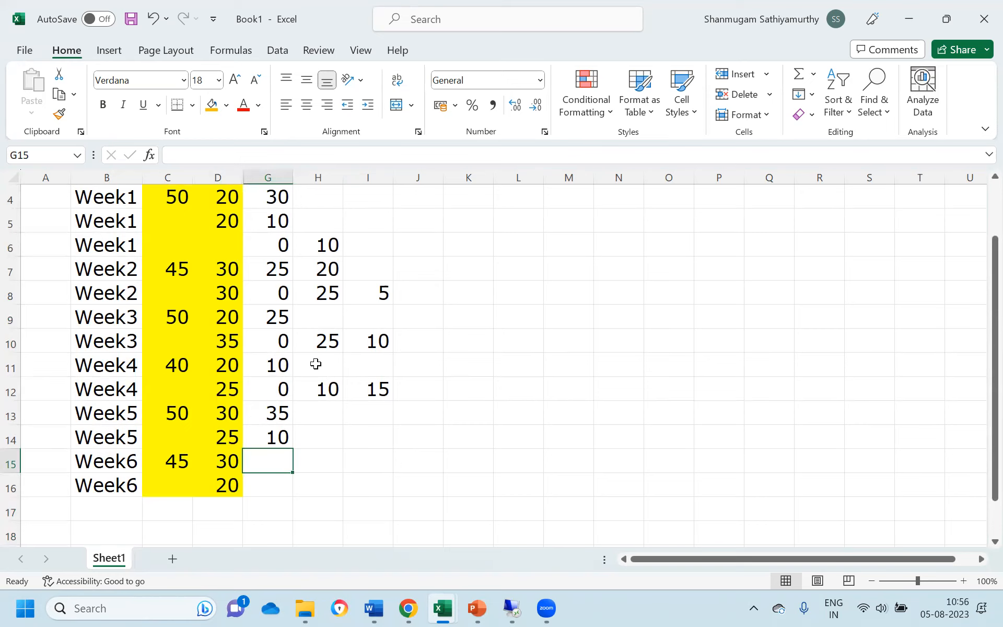
click(11, 463)
click(739, 77)
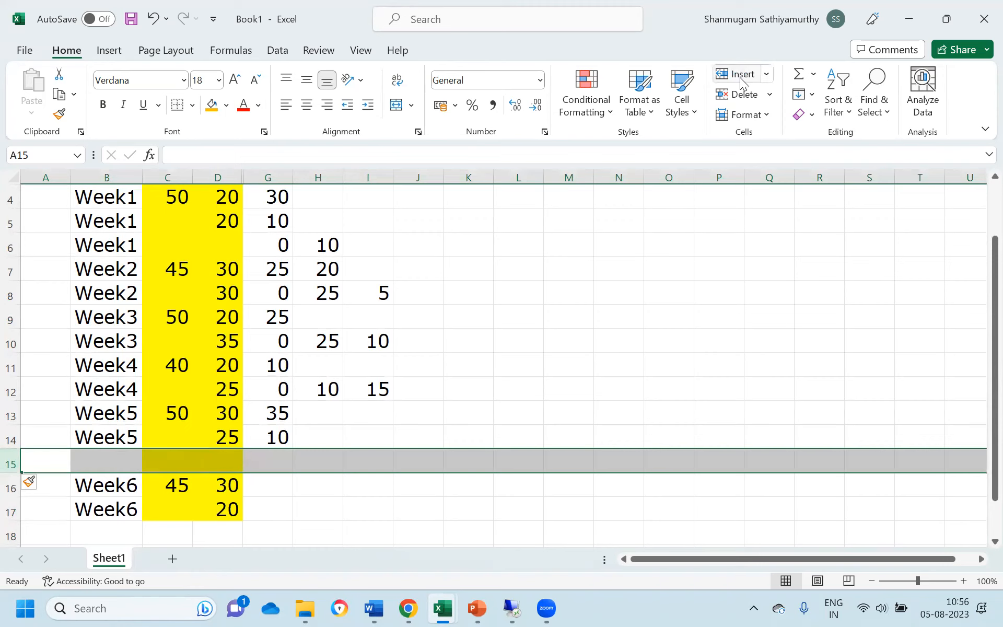
key(Right)
key(Up)
key(ctrl+c)
key(Down)
key(ctrl+v)
Step: Enter 0 in G15 as the B&F quantity of the added Week5 row
key(Right)
key(Right)
key(Right)
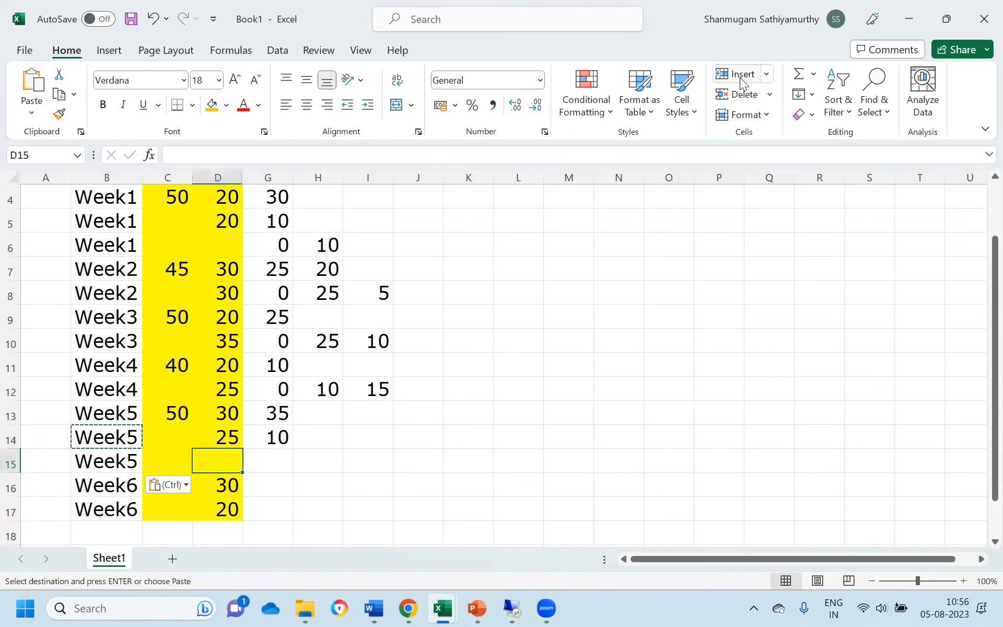
text(0)
key(Return)
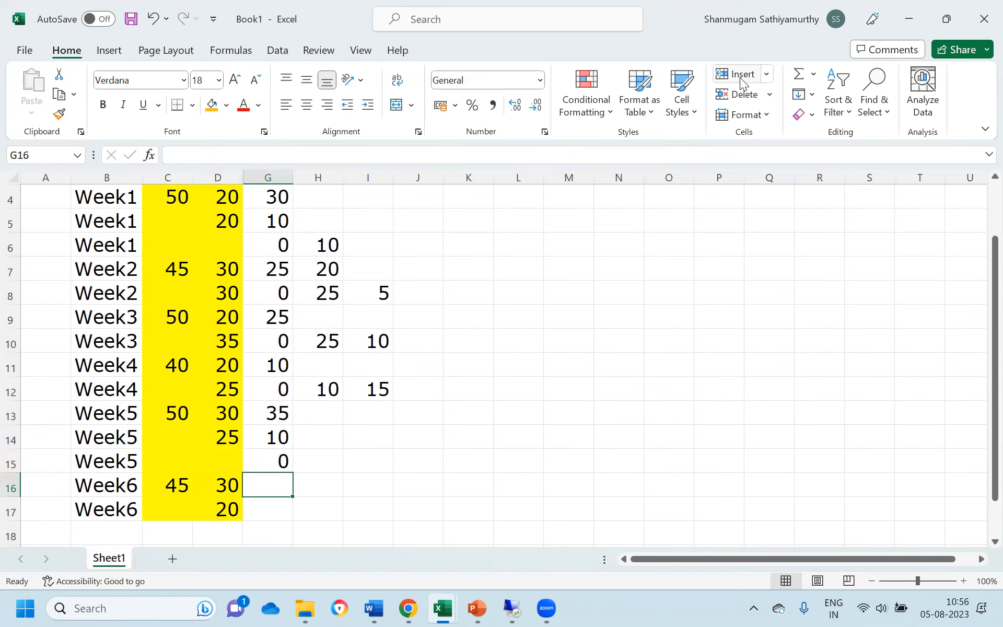
Step: Enter 5 in G16 as the B&F quantity of the first Week6 row
key(Left)
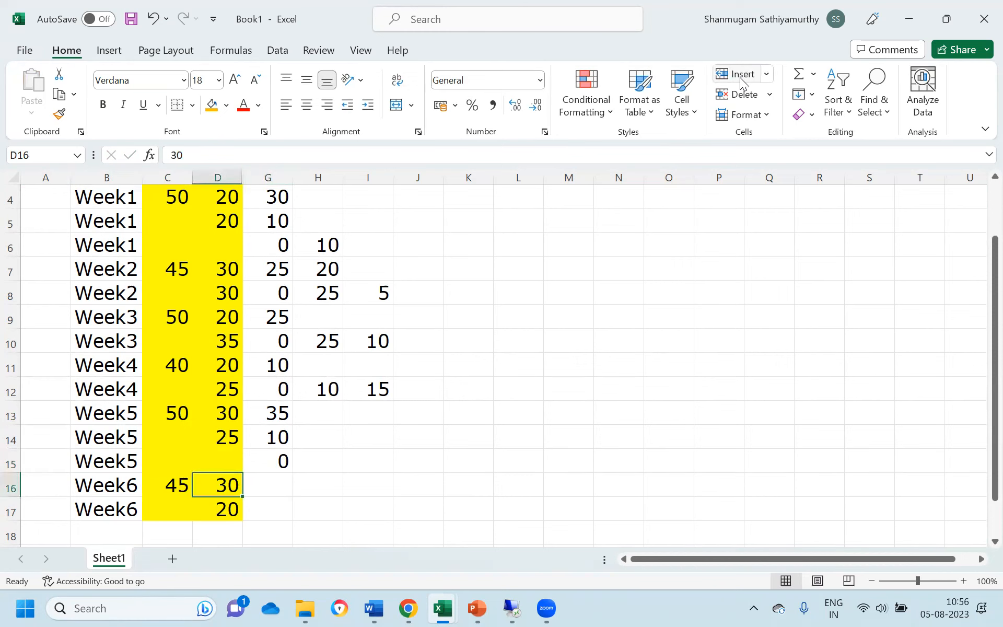
key(Right)
text(5)
key(Return)
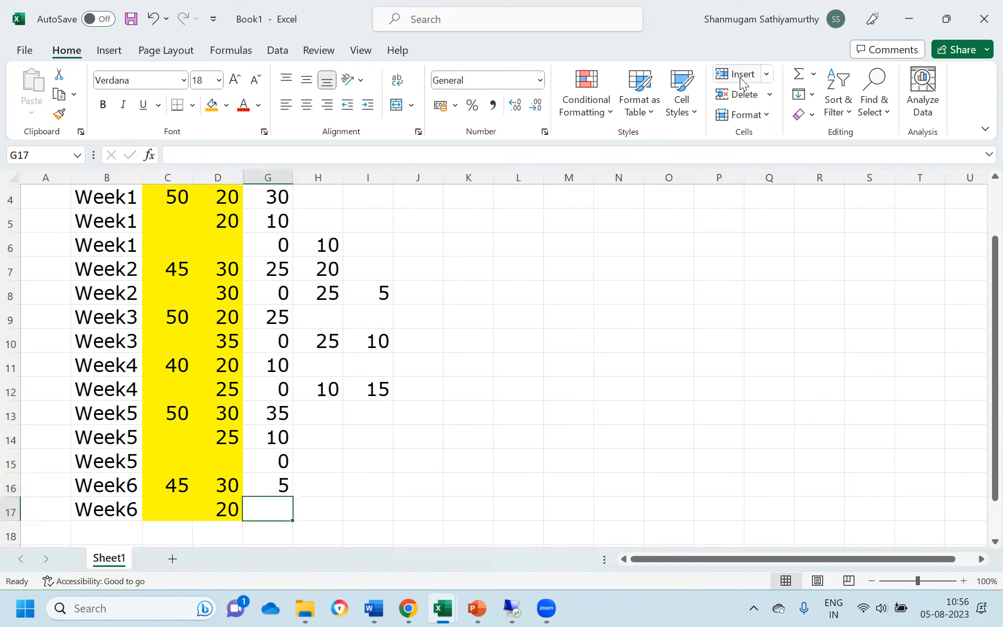
Step: Enter 0 in G17 as the B&F quantity of the second Week6 row
key(Up)
key(Down)
key(Left)
key(Right)
text(0)
key(Return)
Step: Add the note "15 will not be confirmed" in H17 beside the second Week6 row's B&F quantity
key(Up)
key(Right)
text(1)
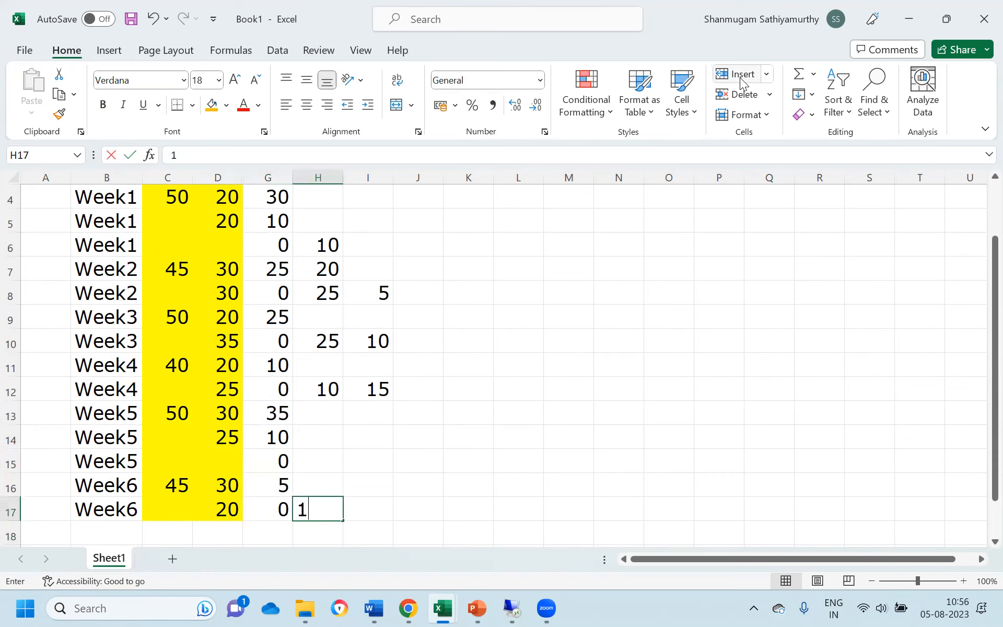
text(5 will not be confirmed)
key(Return)
key(Up)
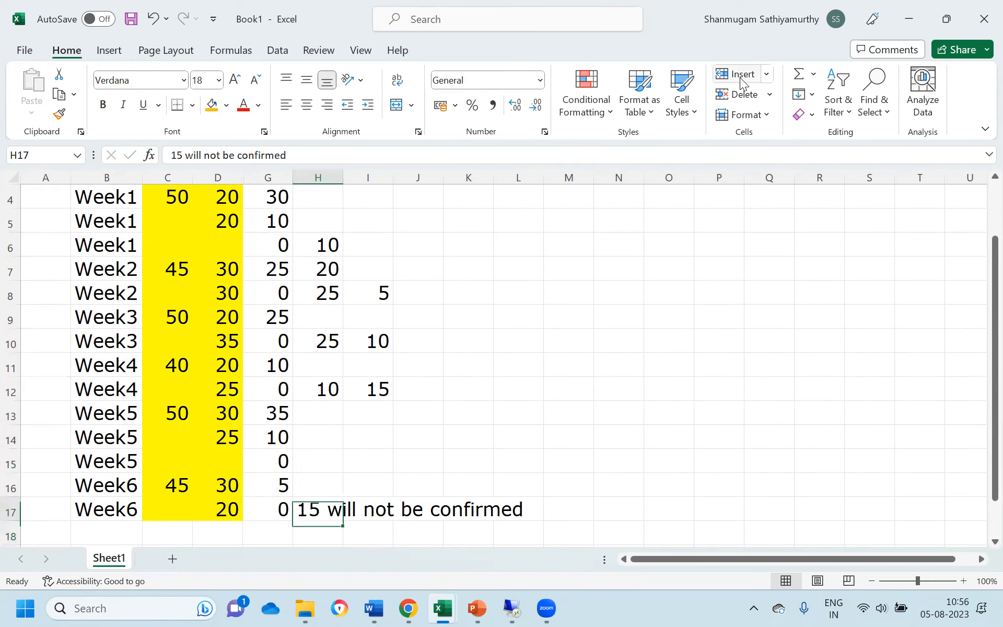
key(Left)
key(Left)
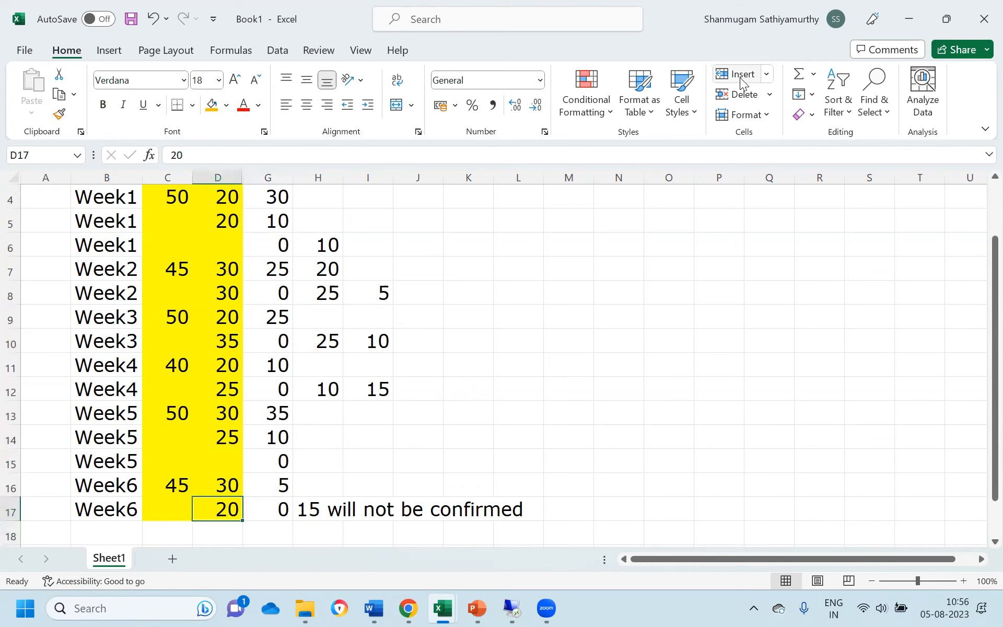
Step: Review the weekly order quantities in column D and the unconfirmed-quantity note in H17
key(Up)
key(Down)
key(Down)
key(Down)
key(Up)
key(Up)
key(Up)
key(Up)
key(Up)
key(Up)
key(Up)
key(Up)
key(Up)
key(Up)
key(Up)
key(Up)
key(Up)
key(Up)
key(Up)
key(Up)
key(Up)
key(Up)
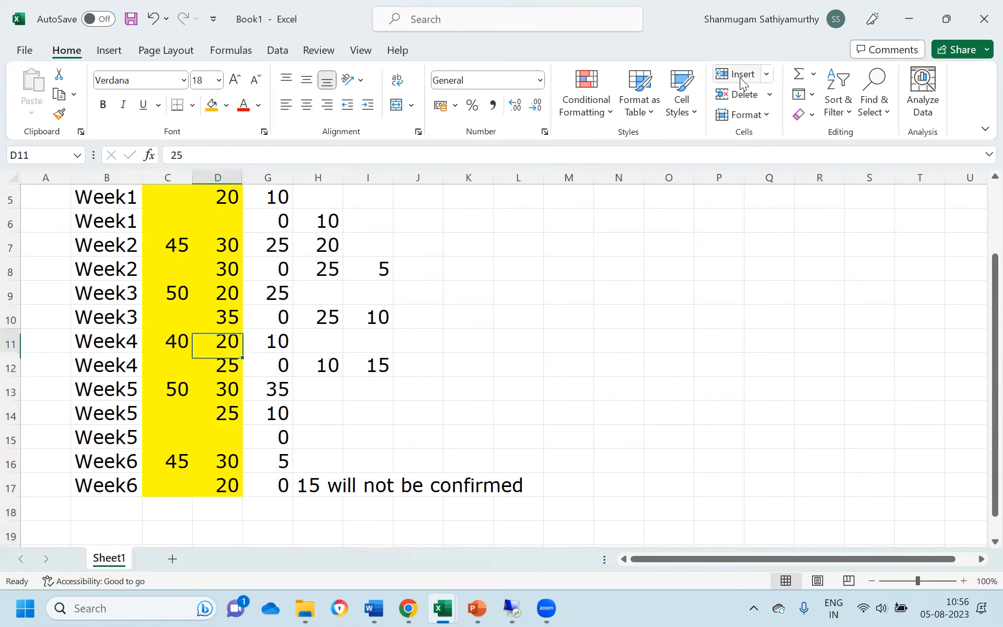
key(Down)
key(Down)
key(Down)
key(Down)
key(Down)
key(Down)
key(Down)
key(Down)
key(Down)
key(Down)
key(Down)
key(Down)
key(Down)
key(Down)
key(Down)
key(Down)
key(Down)
key(Down)
key(Down)
key(Down)
key(Down)
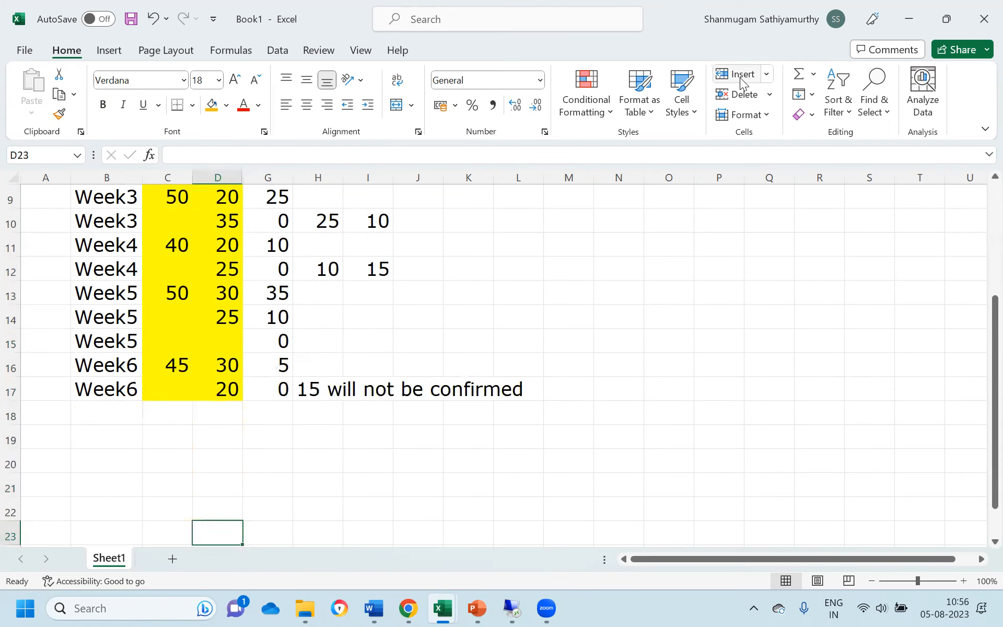
key(Up)
key(Up)
key(Up)
key(Up)
key(Up)
key(Up)
key(Right)
key(Right)
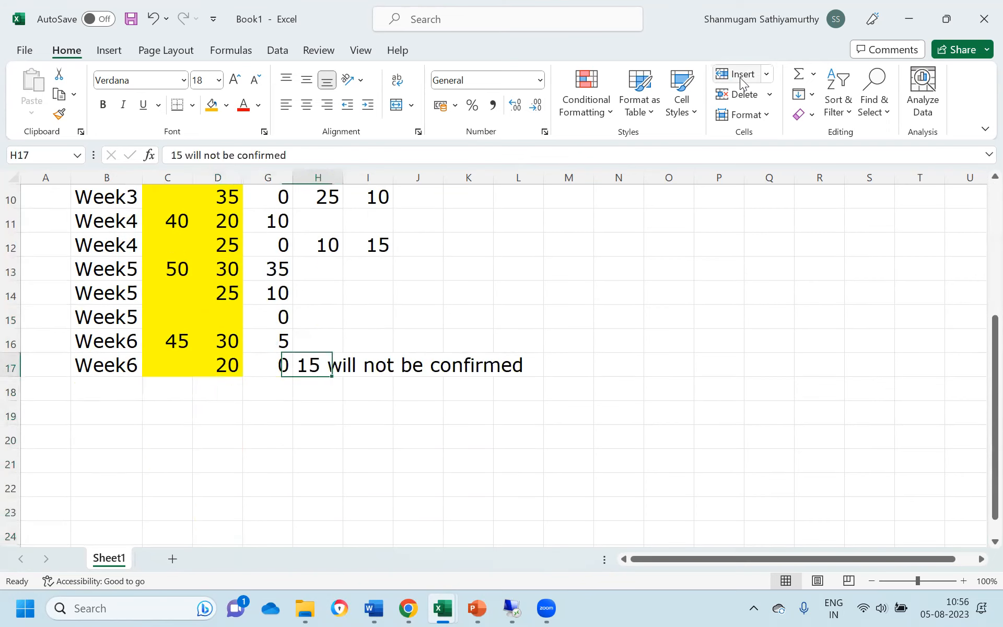
Step: Examine the B&F quantities in column G, from the last Week6 row up to the column header
key(Left)
key(Up)
key(Up)
key(Up)
key(Up)
key(Up)
key(Up)
key(Up)
key(Up)
key(Up)
key(Up)
key(Up)
key(Up)
key(Up)
key(Up)
key(Up)
key(Down)
key(Down)
key(Down)
key(Down)
key(Down)
key(Down)
key(Down)
key(Down)
key(Down)
key(Down)
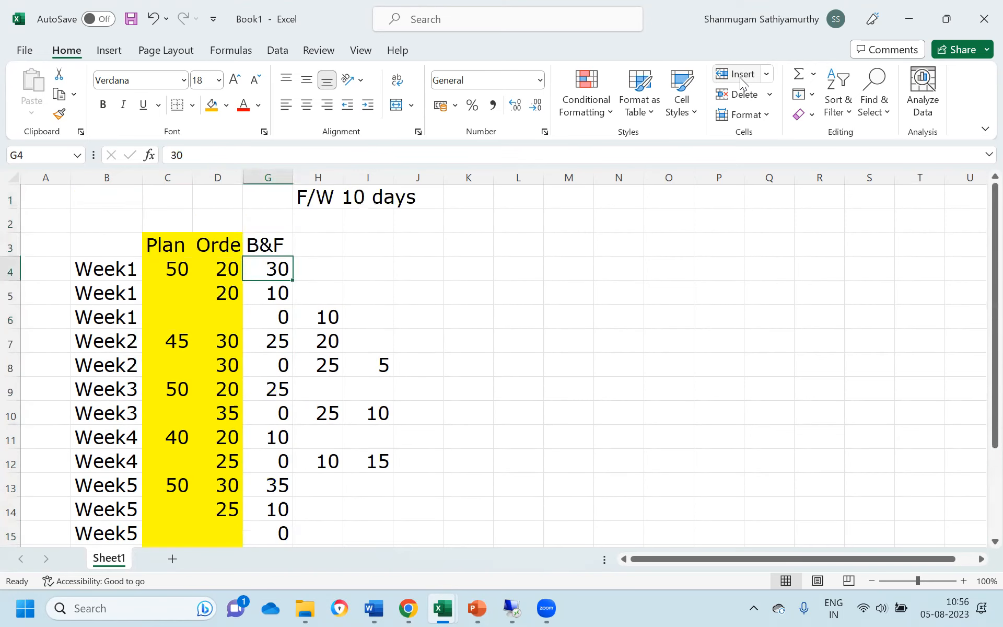
key(Down)
key(Down)
key(Down)
key(Down)
key(Down)
key(Down)
key(Down)
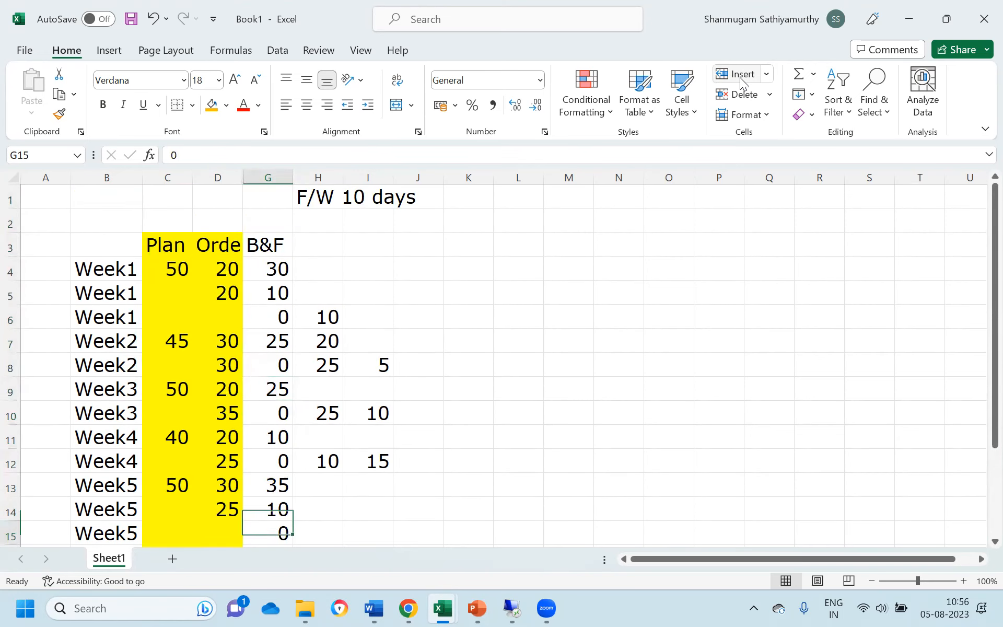
key(Up)
key(Up)
key(Up)
key(Up)
key(Up)
key(Up)
key(Up)
key(Up)
key(Up)
key(Up)
key(Up)
key(Up)
key(Up)
key(Up)
key(Up)
key(Up)
key(Up)
key(Up)
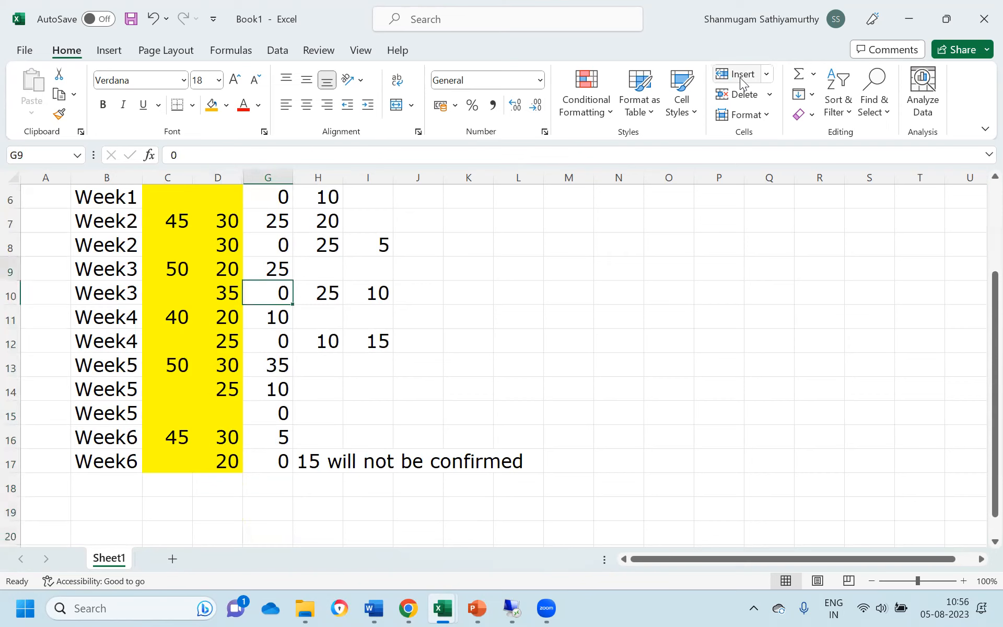
key(Down)
key(Down)
key(Down)
key(Up)
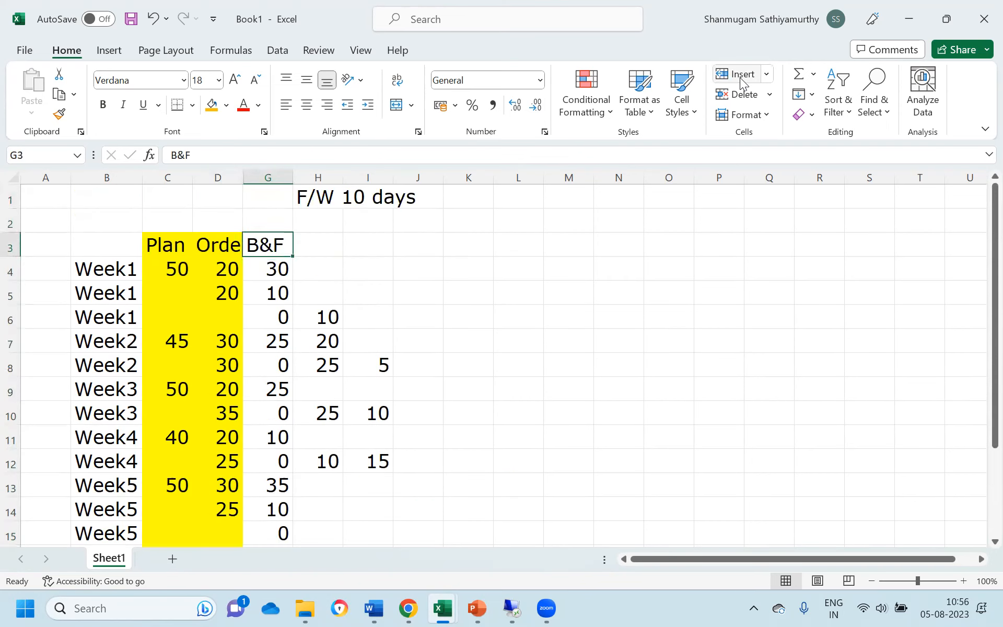
key(Right)
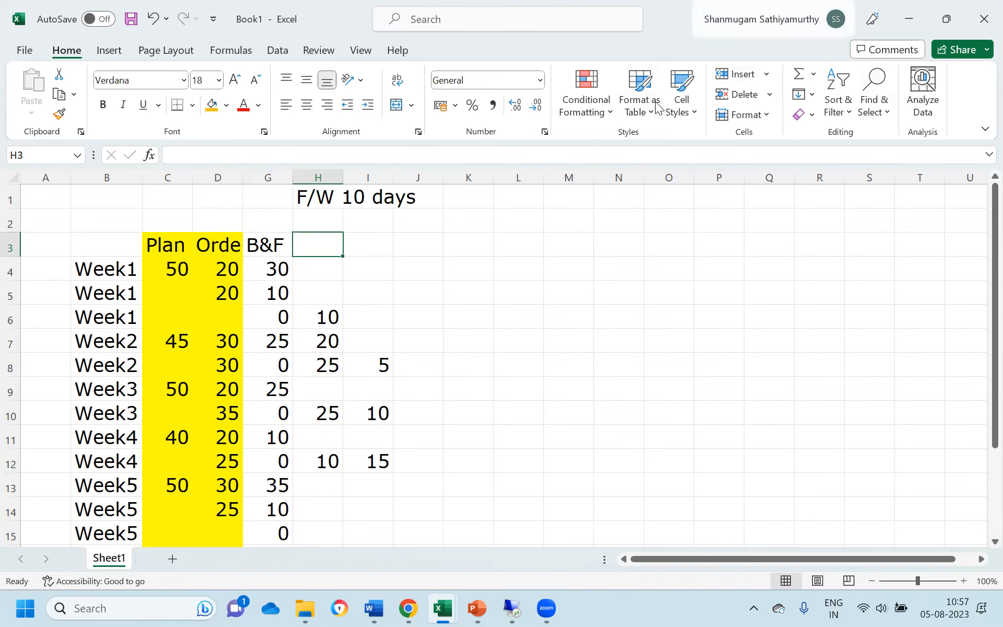
Step: Switch to the 09-01-Demand-Management presentation in PowerPoint to view the Consumption Mode and Logic slide
click(477, 609)
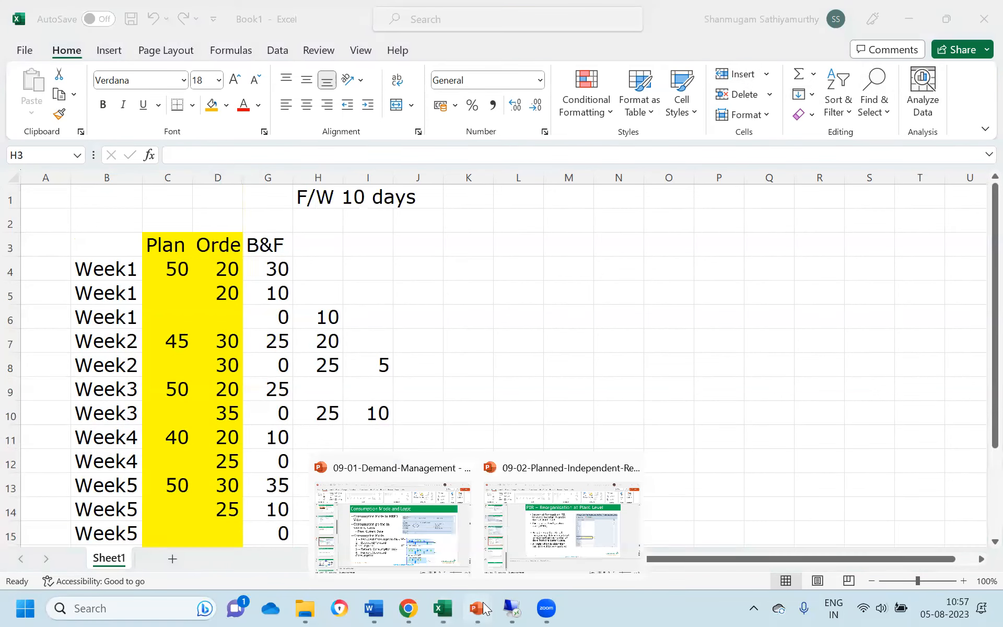
click(444, 537)
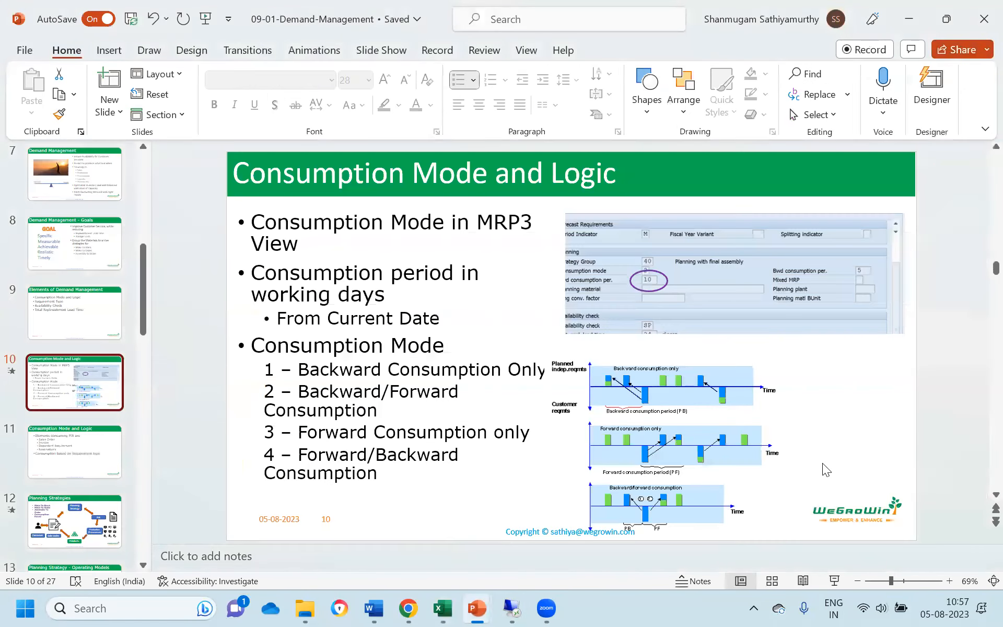
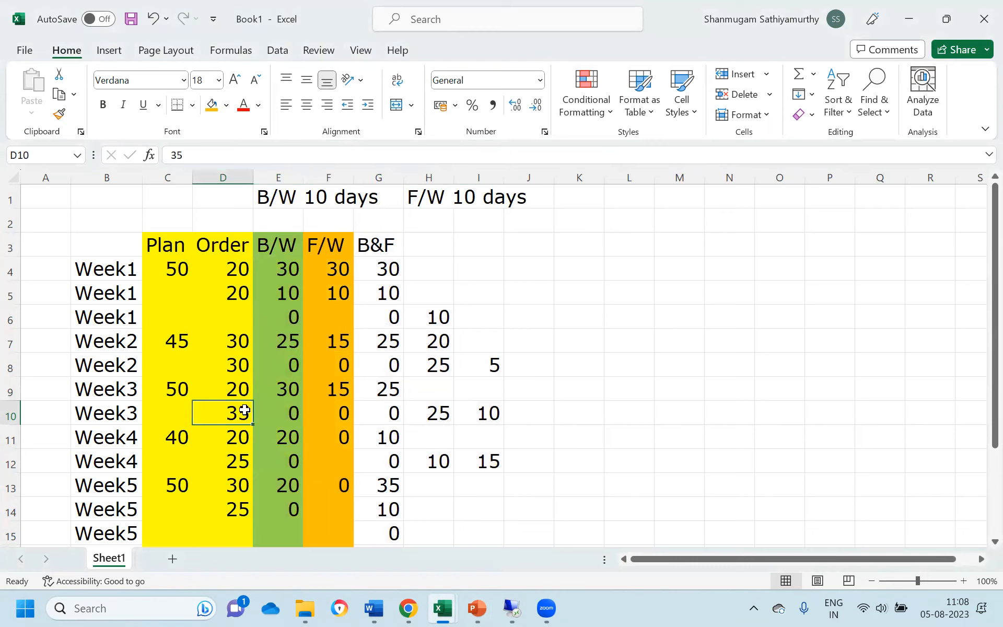
Step: Fill the zero B/W quantities of the second Week2, Week3, Week4 and Week5 rows (E8, E10, E12, E14) with Light Blue
key(Right)
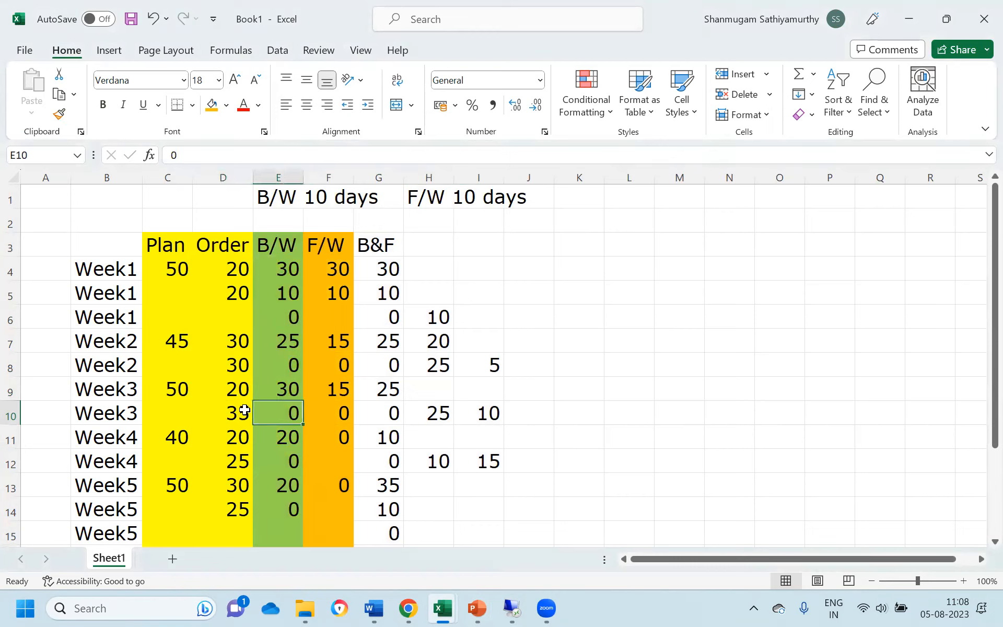
key(Up)
key(Up)
key(Up)
key(Up)
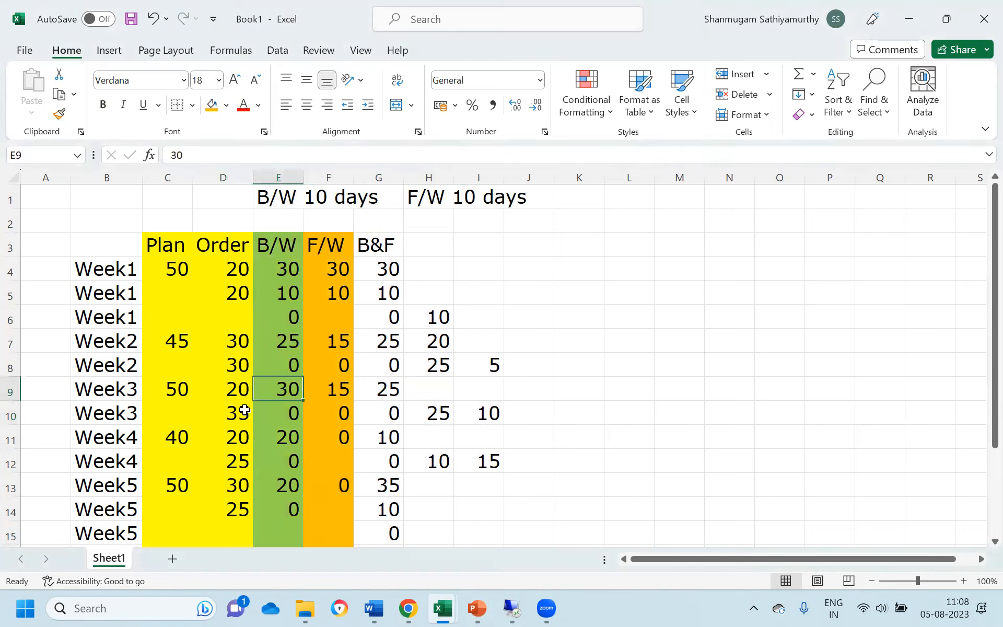
key(Down)
key(Down)
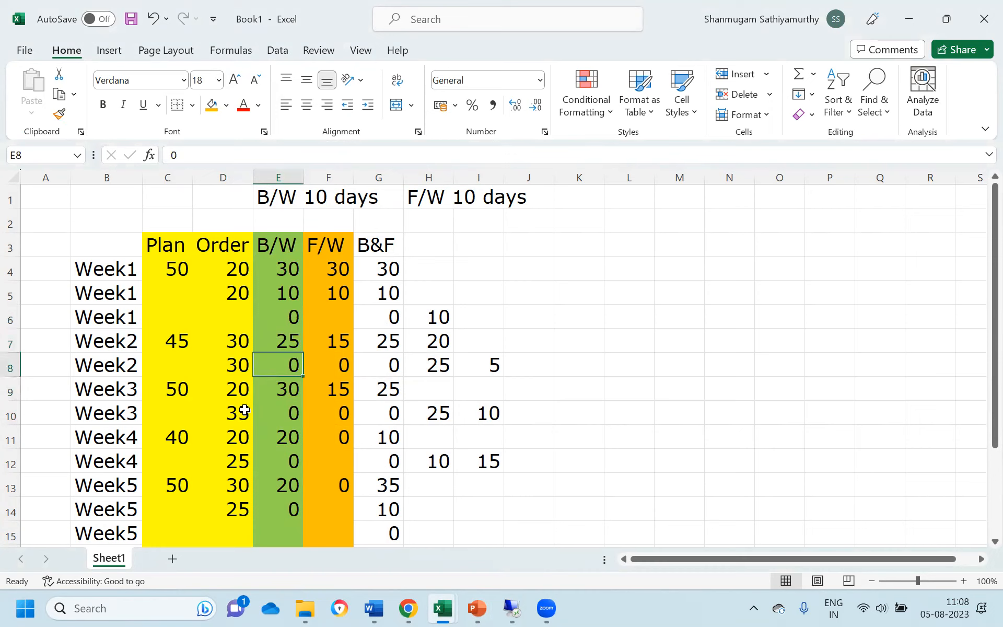
click(226, 106)
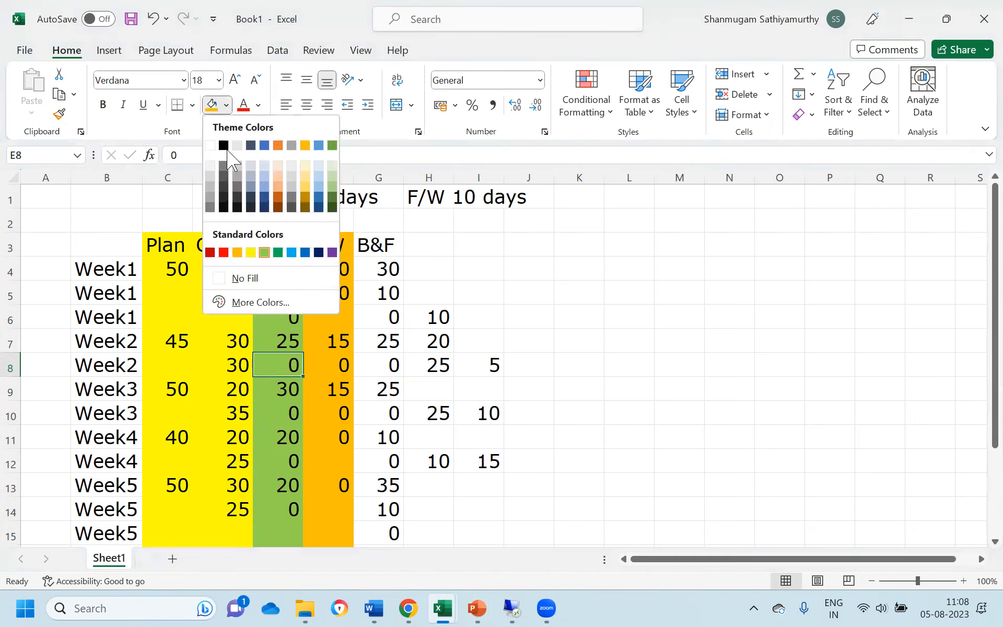
click(292, 252)
key(Down)
key(Down)
key(F4)
key(Down)
key(Down)
key(F4)
key(Down)
key(Down)
key(F4)
Step: Examine the B/W quantities in column E week by week, including the light blue cells
key(Up)
key(Up)
key(Up)
key(Up)
key(Up)
key(Up)
key(Up)
key(Up)
key(Up)
key(Up)
key(Up)
key(Up)
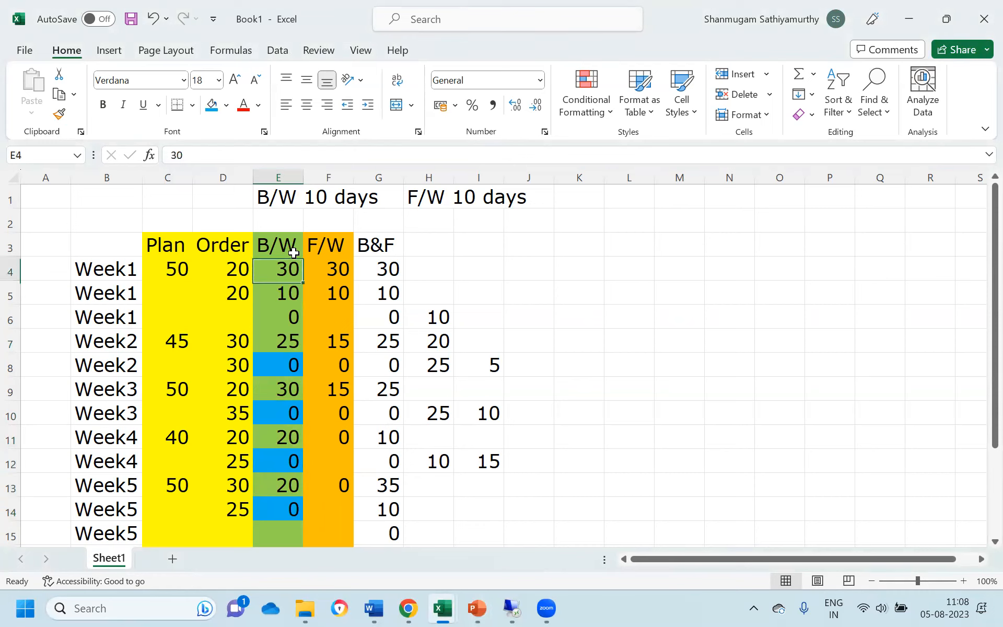
key(Down)
key(Down)
key(Down)
key(Down)
key(Down)
key(Down)
key(Down)
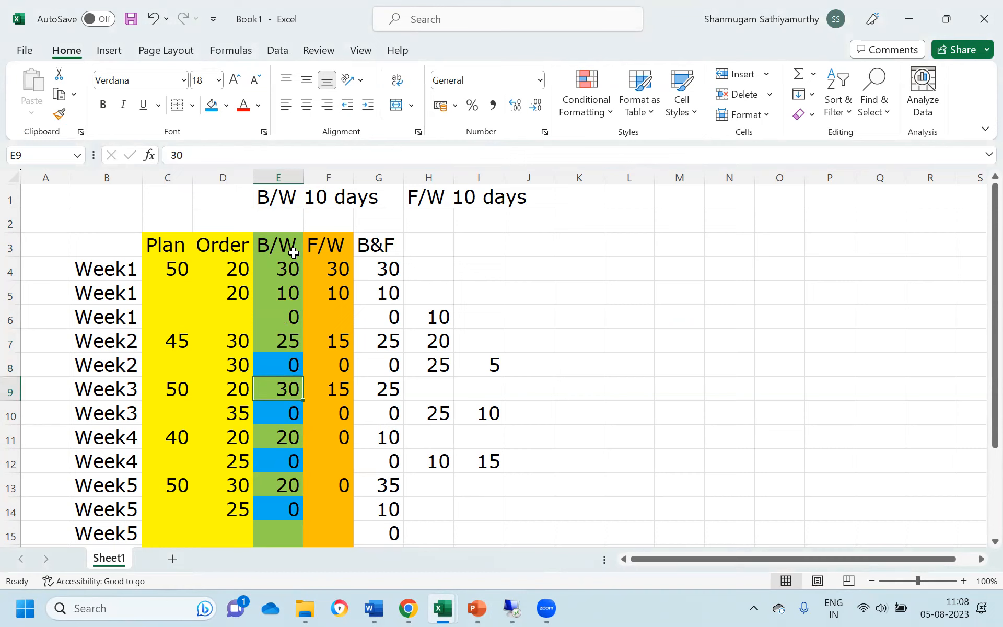
key(Down)
key(Down)
key(Down)
key(Down)
key(Down)
key(Down)
key(Down)
key(Down)
key(Down)
key(Down)
key(Down)
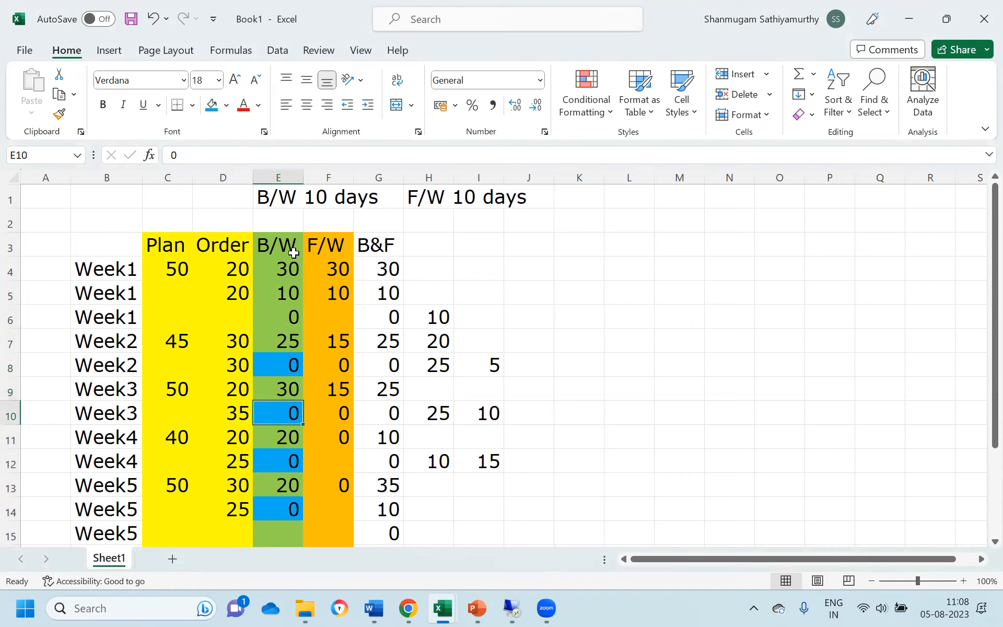
Step: Examine the B/W quantities in column E across all weeks, comparing the first Week2 quantity with its order
key(Up)
key(Up)
key(Up)
key(Up)
key(Up)
key(Up)
key(Up)
key(Up)
key(Up)
key(Up)
key(Up)
key(Up)
key(Up)
key(Up)
key(Up)
key(Up)
key(Up)
key(Up)
key(Up)
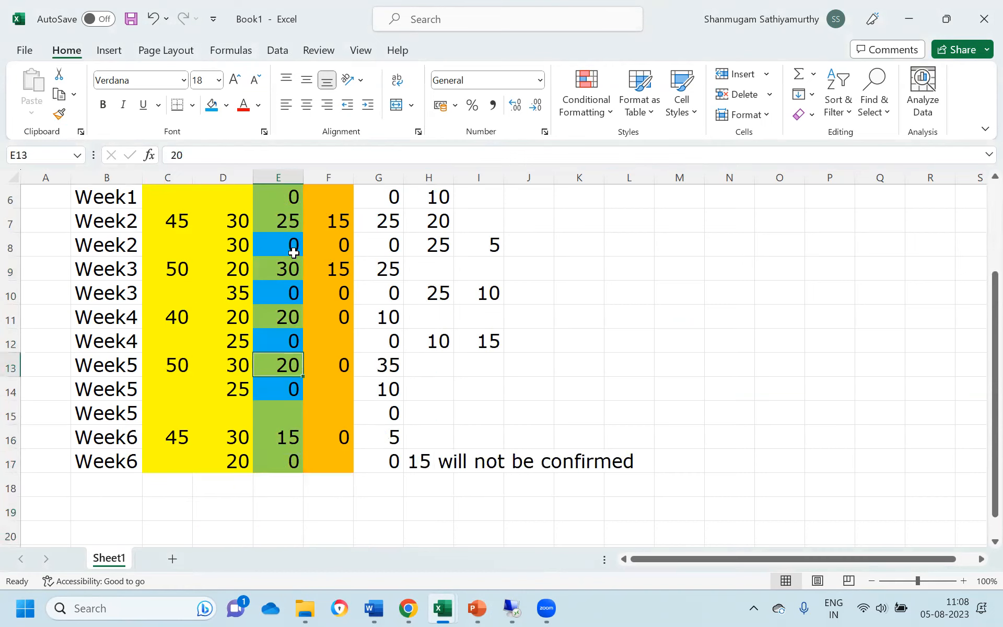
key(Down)
key(Down)
key(Down)
key(Down)
key(Down)
key(Down)
key(Down)
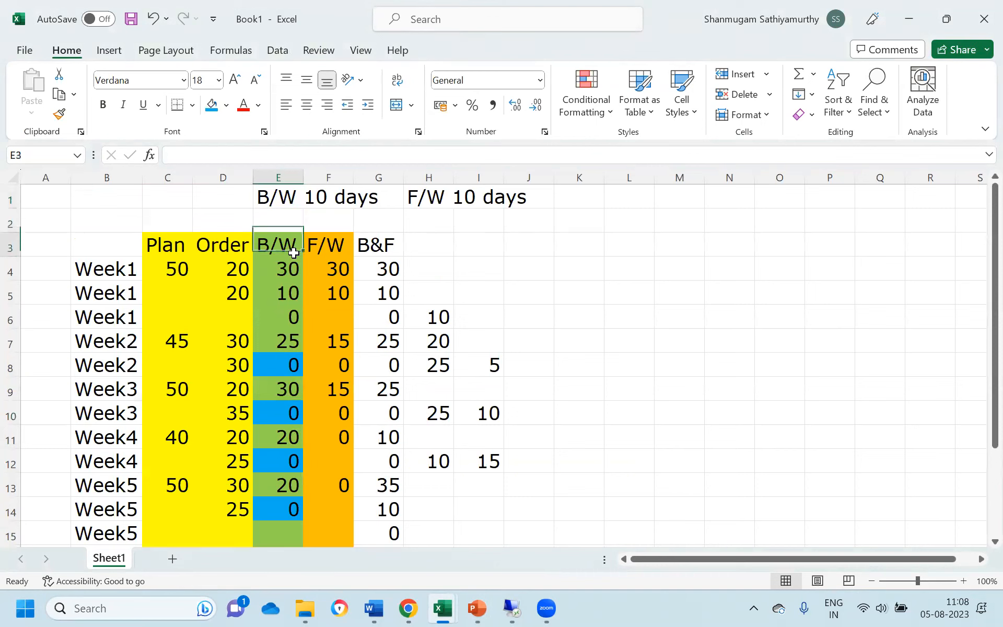
key(Up)
key(Left)
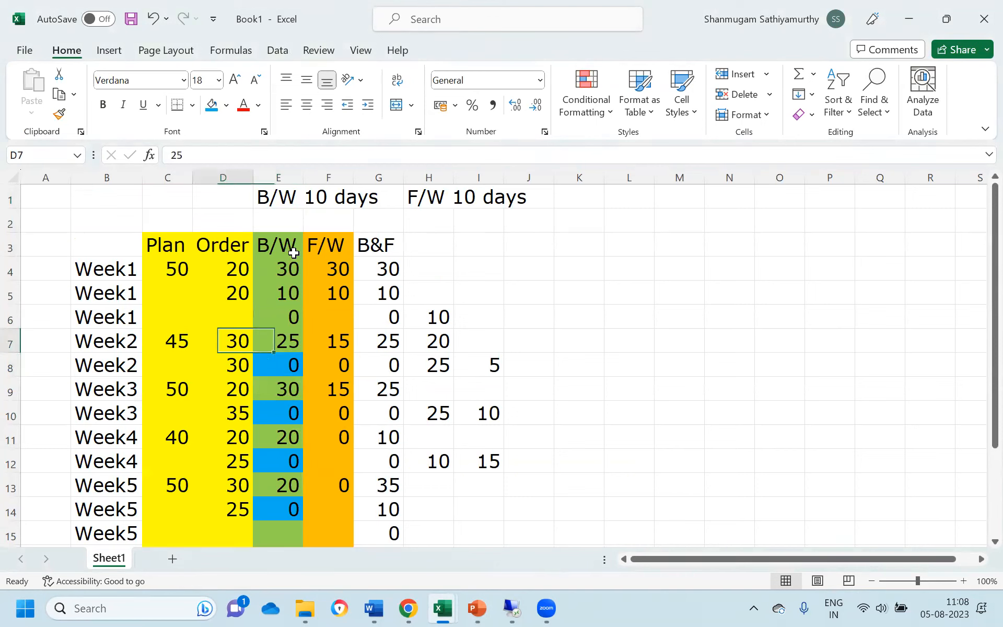
key(Right)
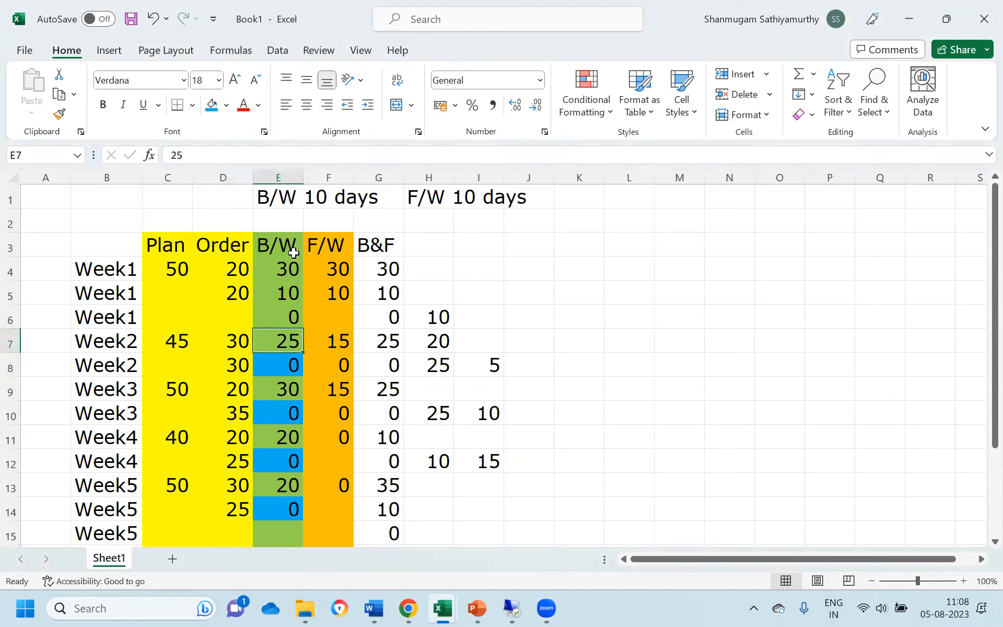
key(Down)
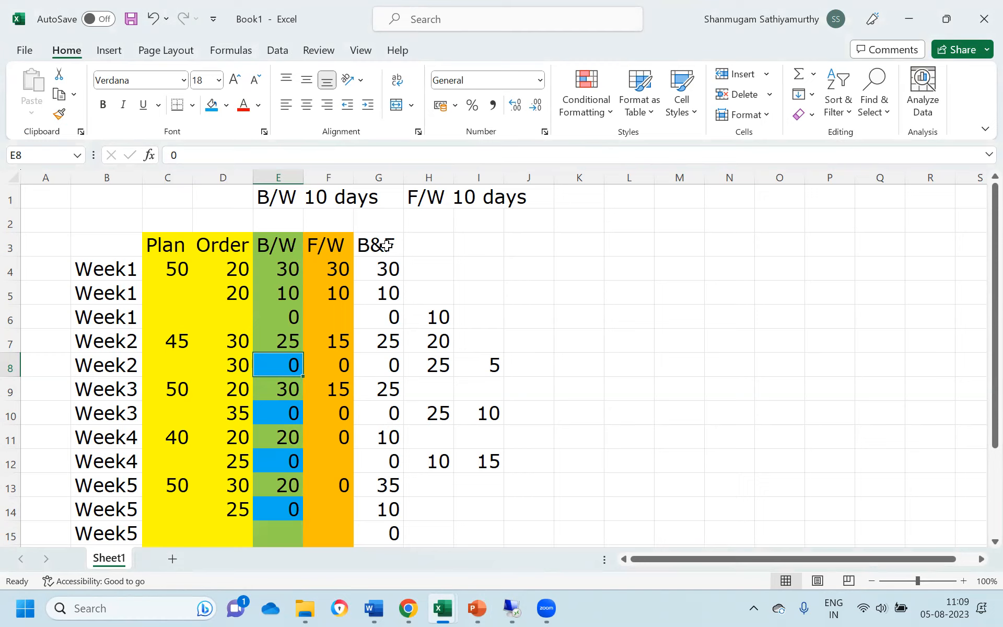
Step: Review the B&F column, then the B/W quantities from the header to the second Week2 row (E8)
drag(387, 245, 389, 536)
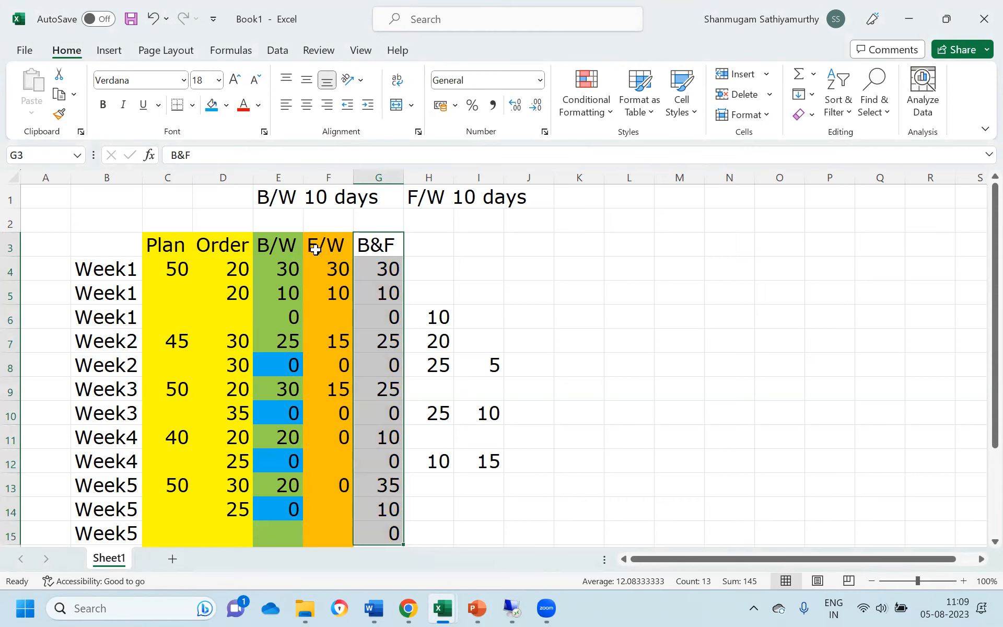
click(283, 245)
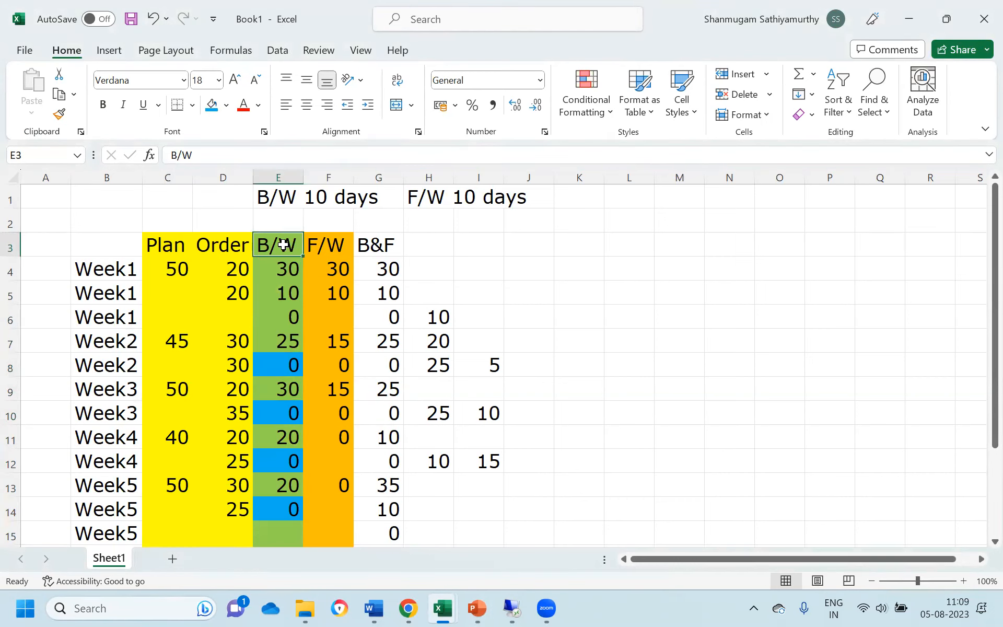
key(Down)
key(Down)
key(Down)
key(Down)
key(Down)
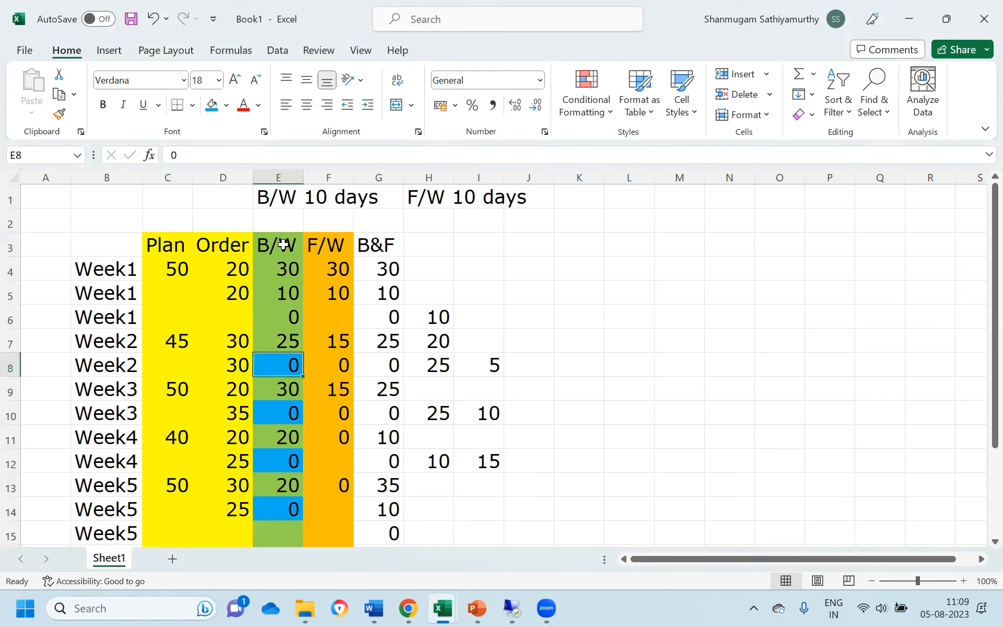
Step: Insert a blank column between B/W and F/W and enter "5 additional" in F8 for the second Week2 row
click(336, 176)
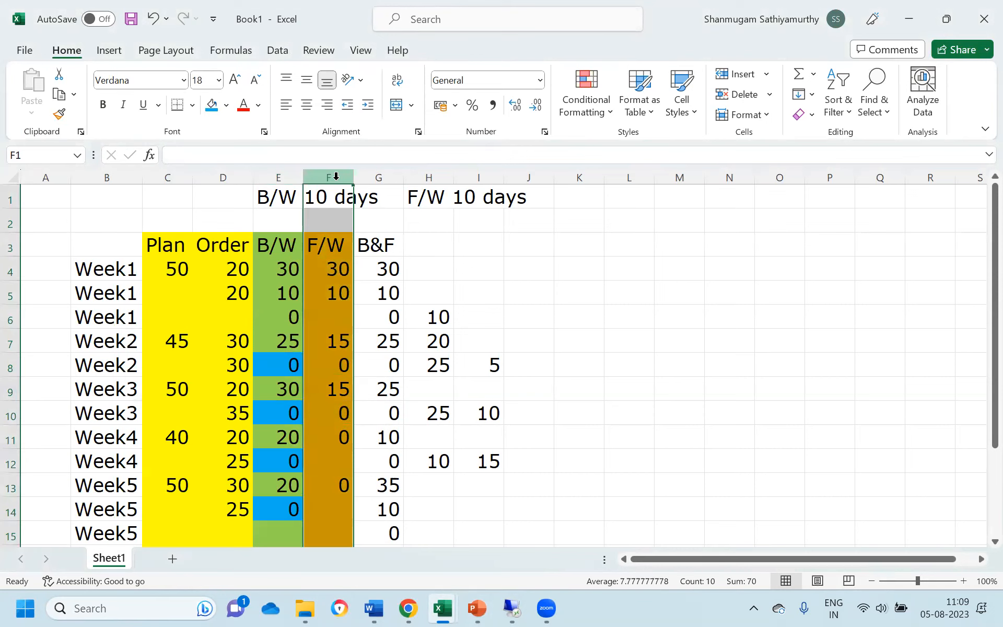
click(736, 74)
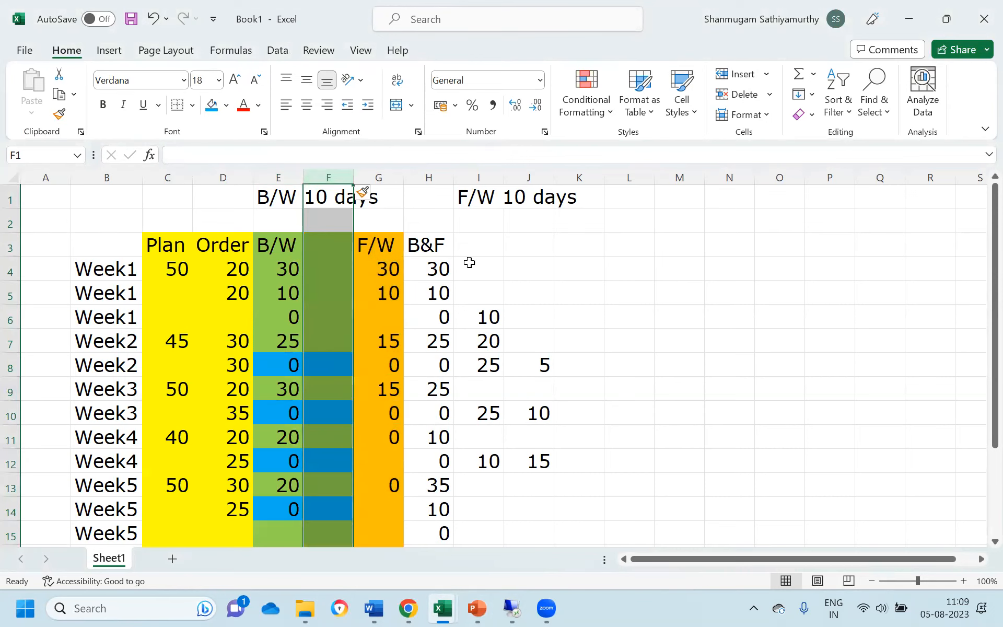
click(328, 362)
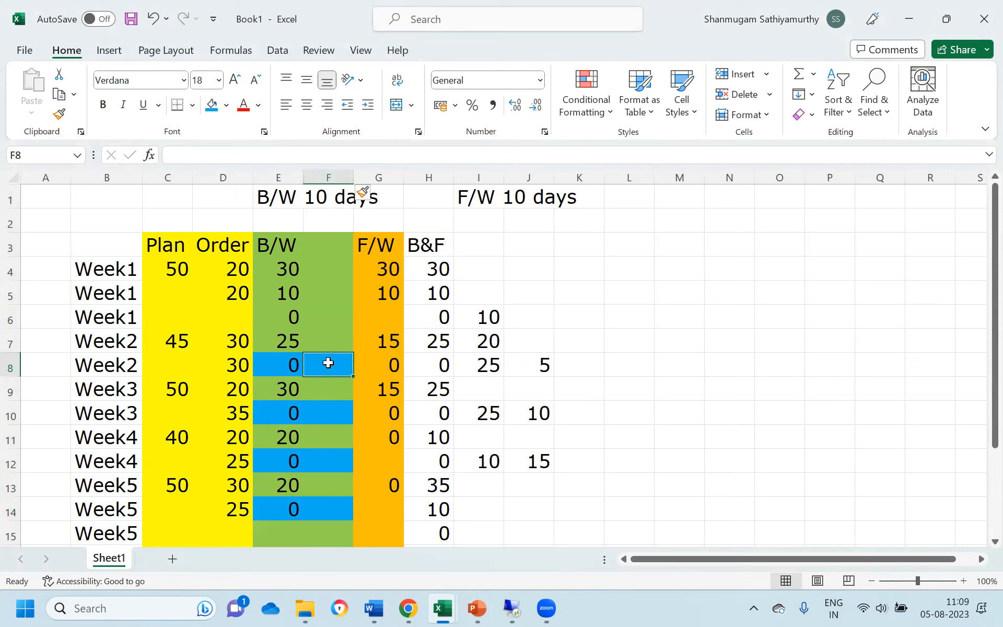
key(Left)
key(Left)
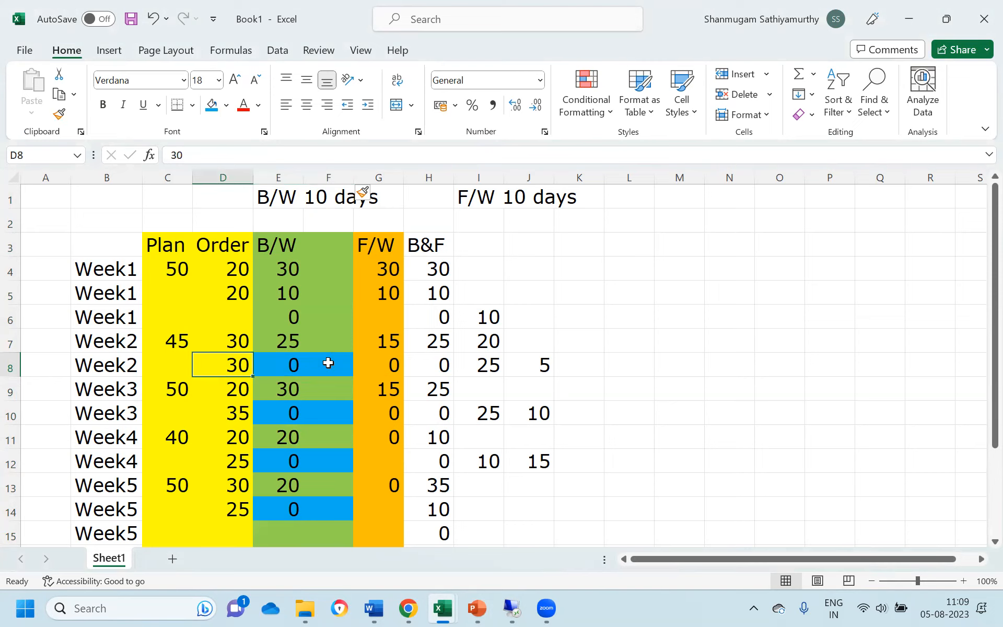
key(Right)
key(Right)
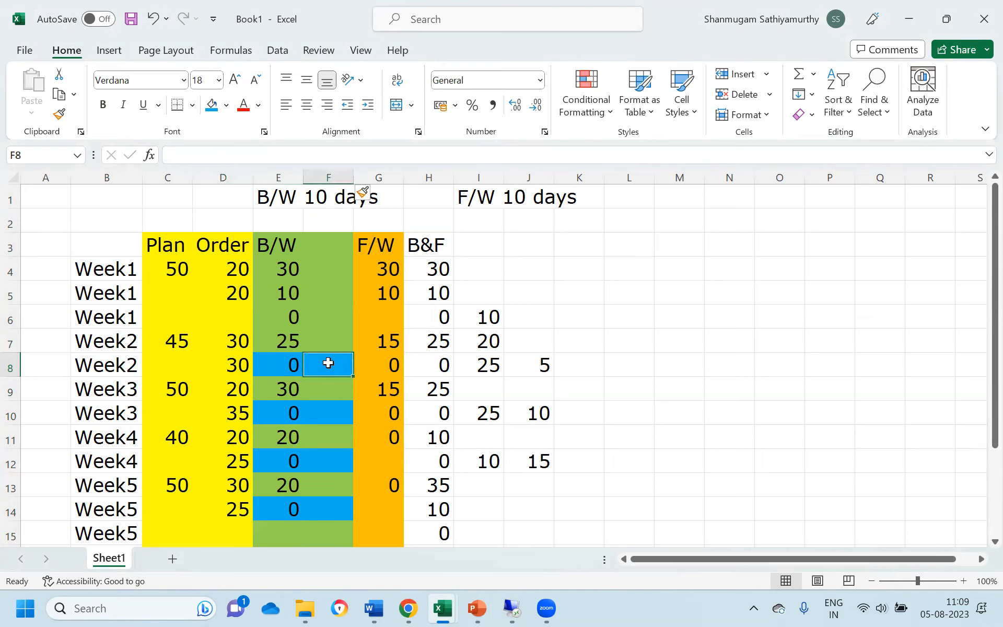
text(5 additional)
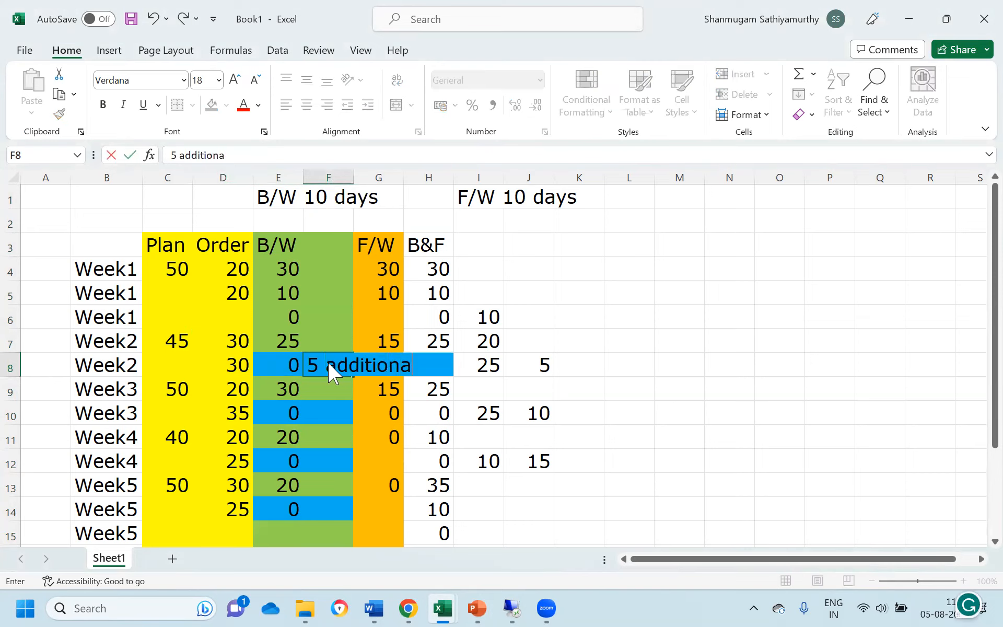
key(Return)
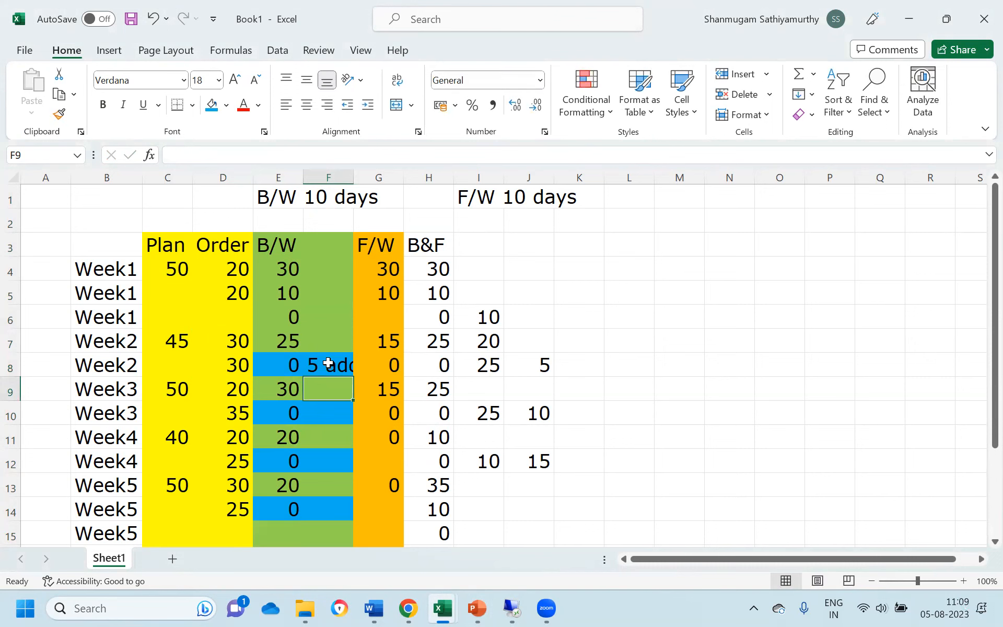
click(328, 362)
Step: Switch to the 09-01-Demand-Management presentation in PowerPoint and present the Strategy 40 slide, revealing Step1 to Step4 before ending the show
click(475, 607)
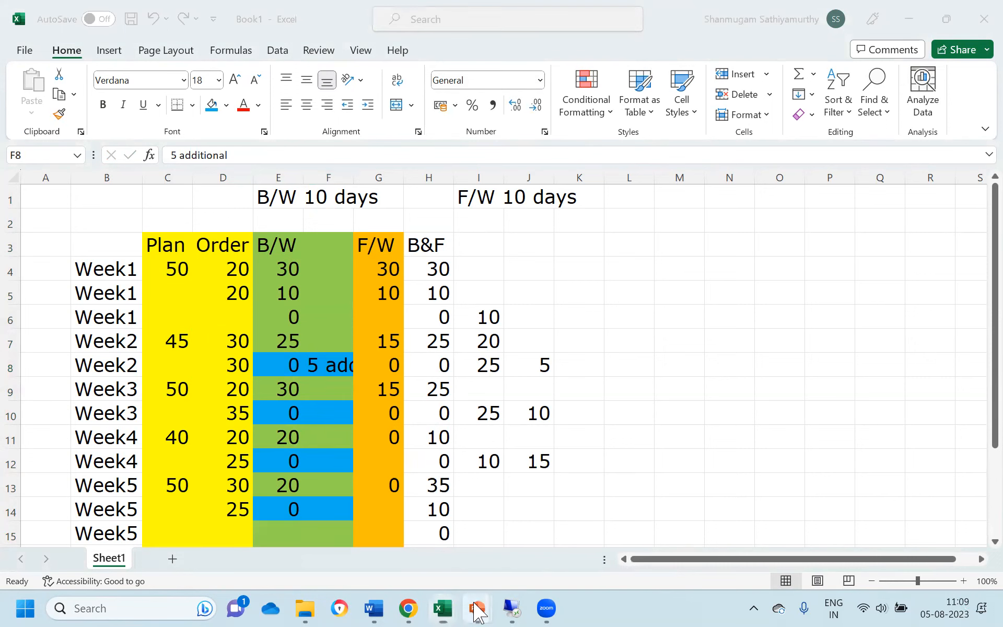
click(405, 558)
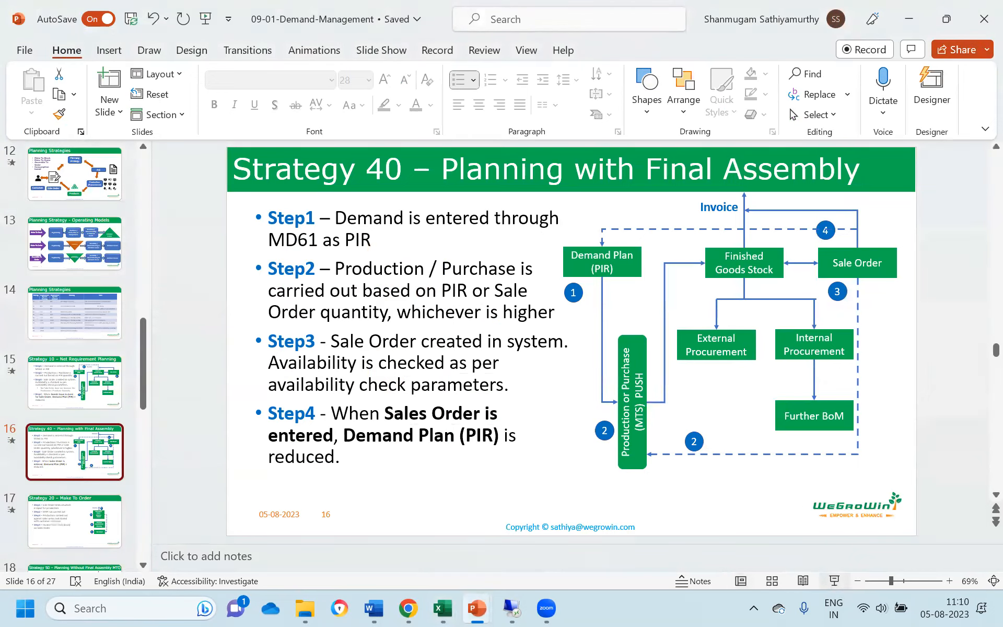
click(834, 581)
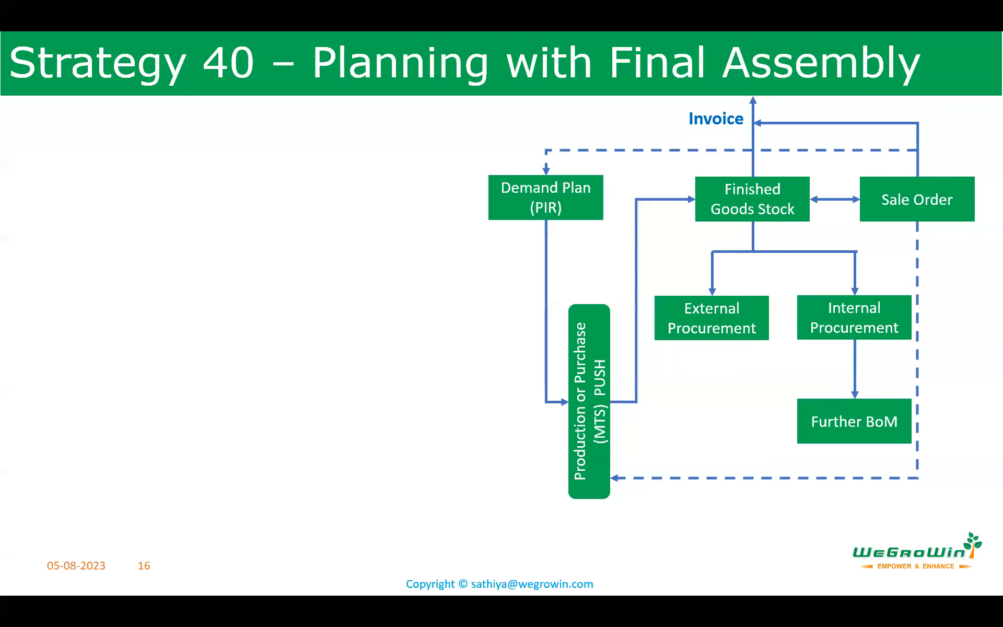
key(Right)
key(Right)
key(Right)
key(Right)
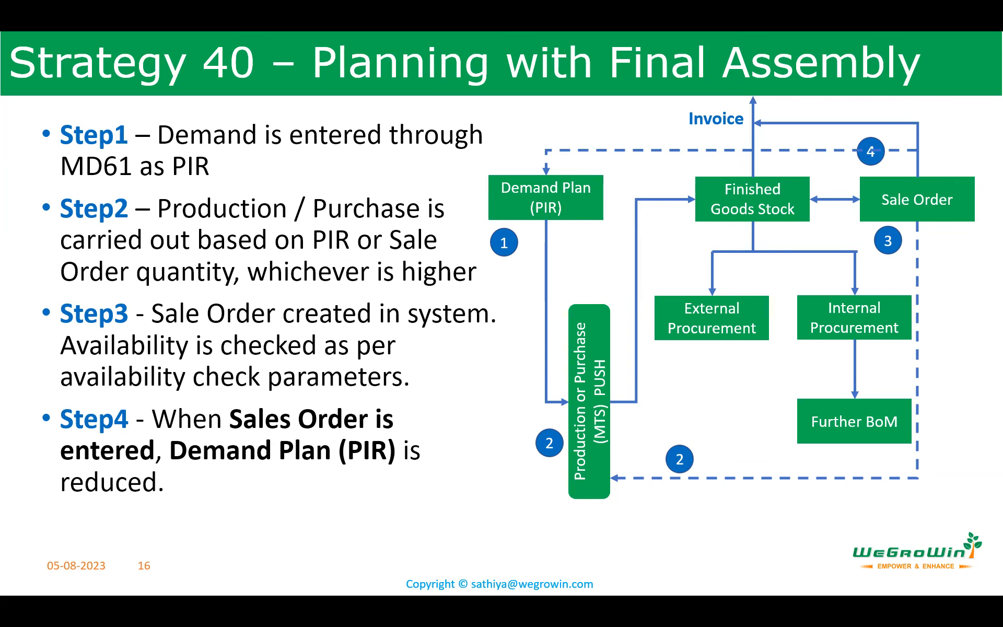
key(Escape)
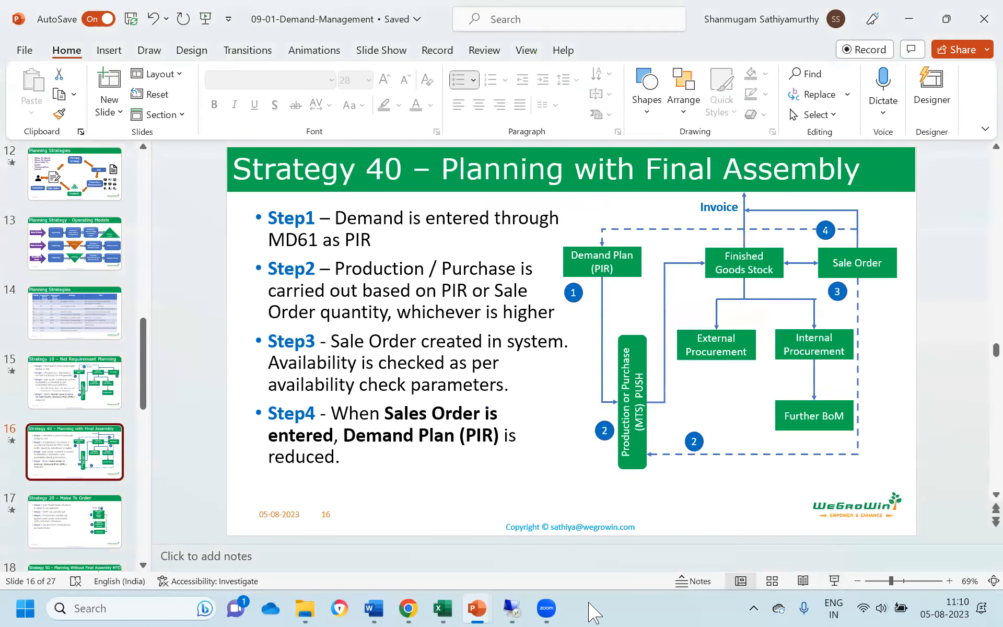
Step: Switch back to Book1 in Excel and examine the second Week2 row's order, B/W quantity and "5 additional" note
mouse_move(560, 602)
mouse_move(443, 607)
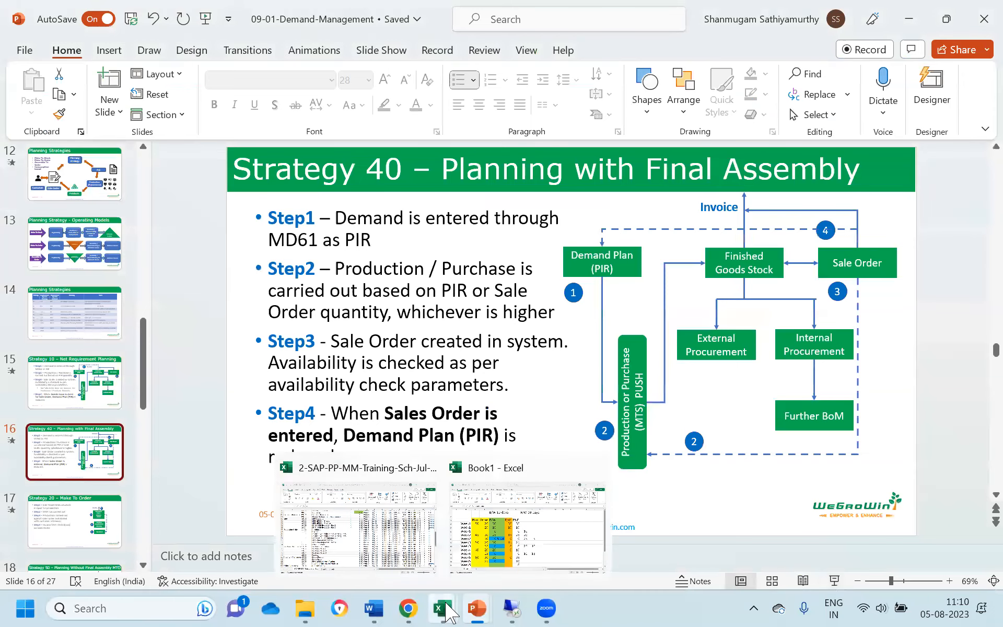
click(488, 533)
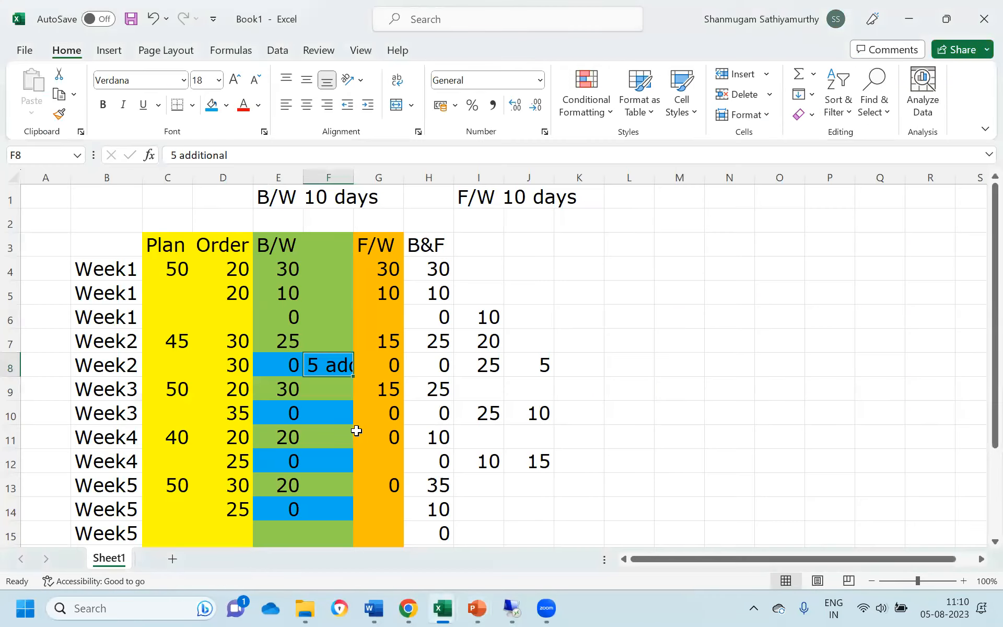
click(289, 363)
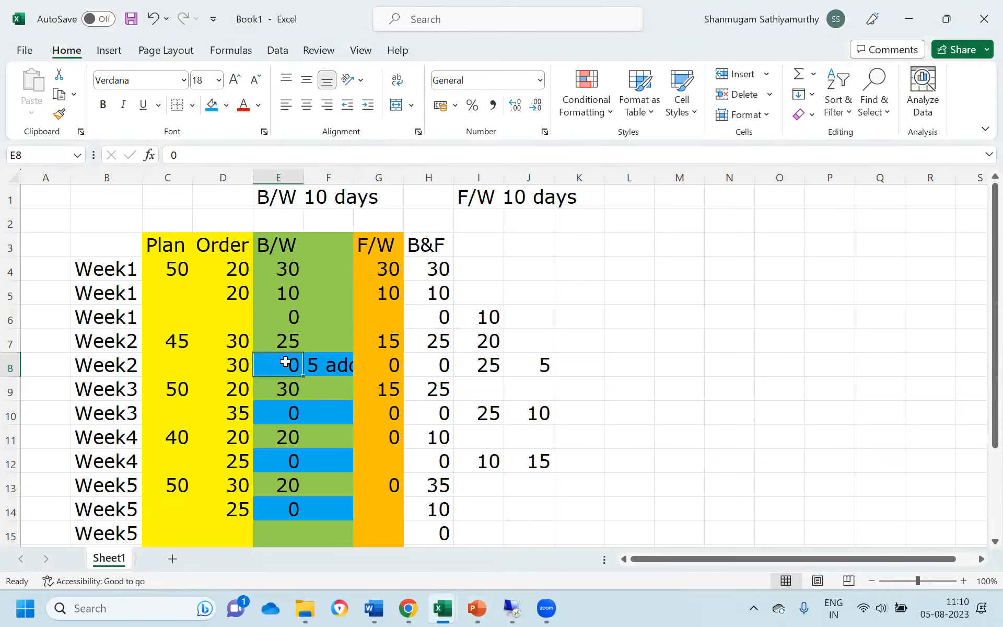
click(236, 365)
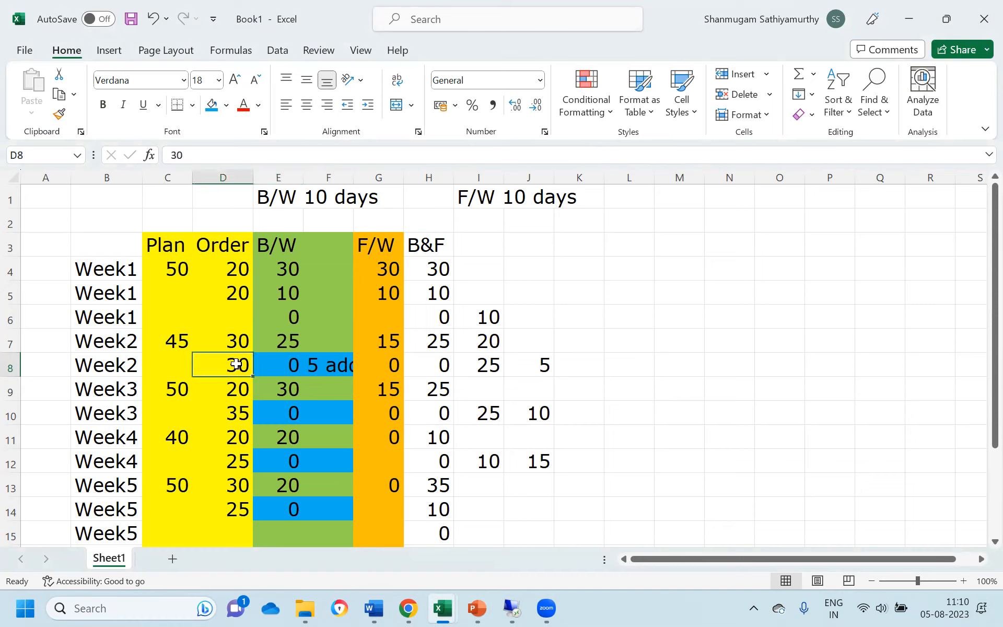
click(338, 368)
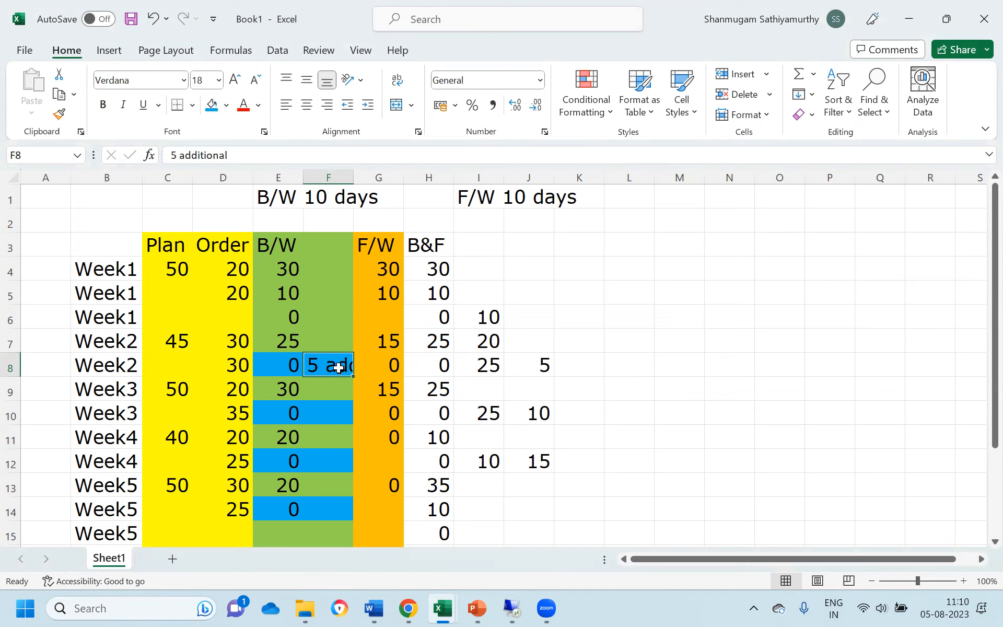
click(284, 364)
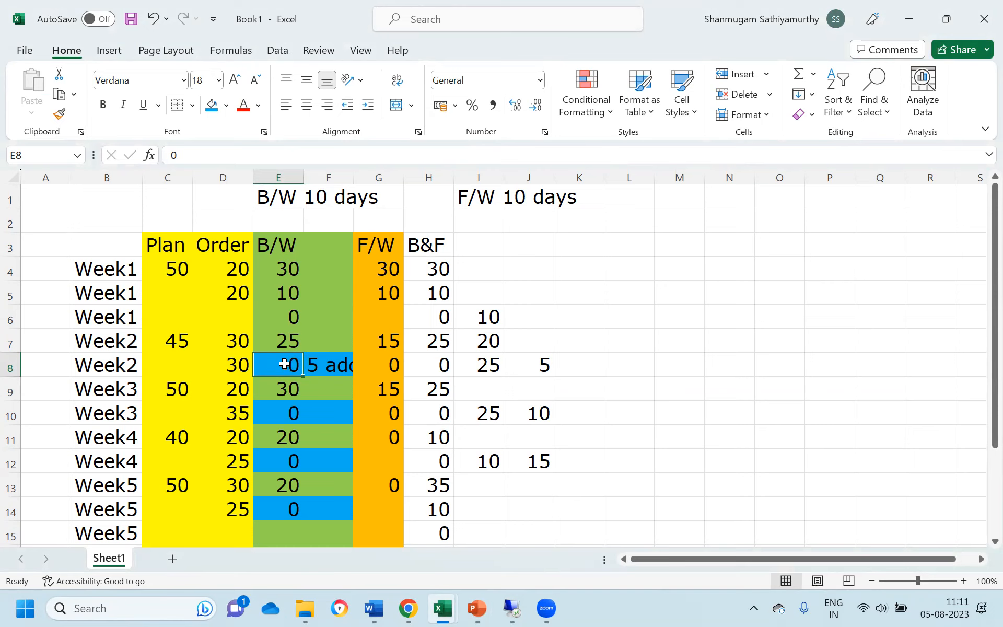
click(323, 367)
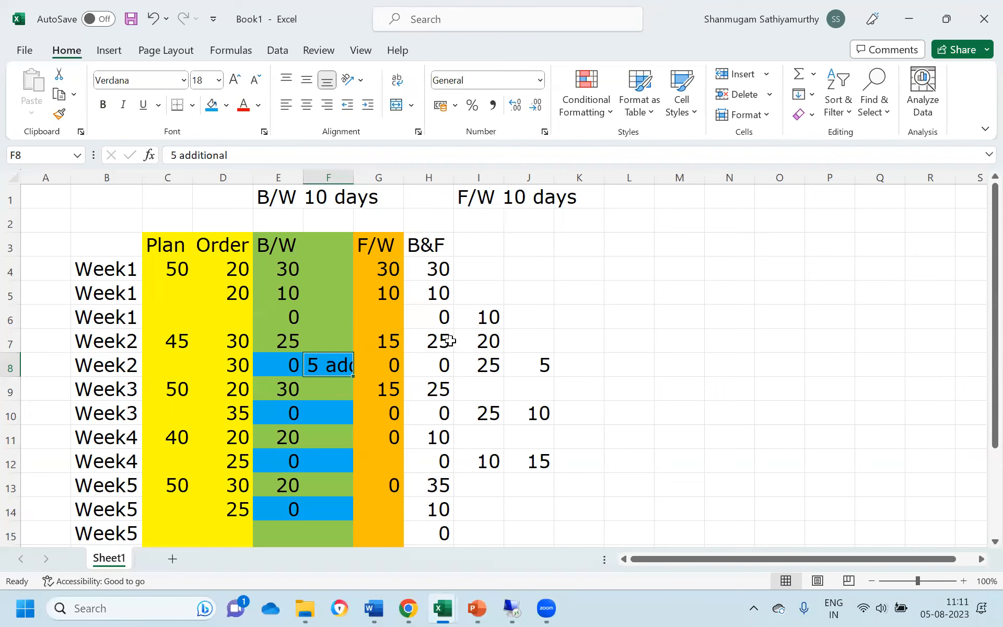
Step: Review the B&F column from its header to the last Week6 row, including the note beside that row
drag(440, 241, 442, 487)
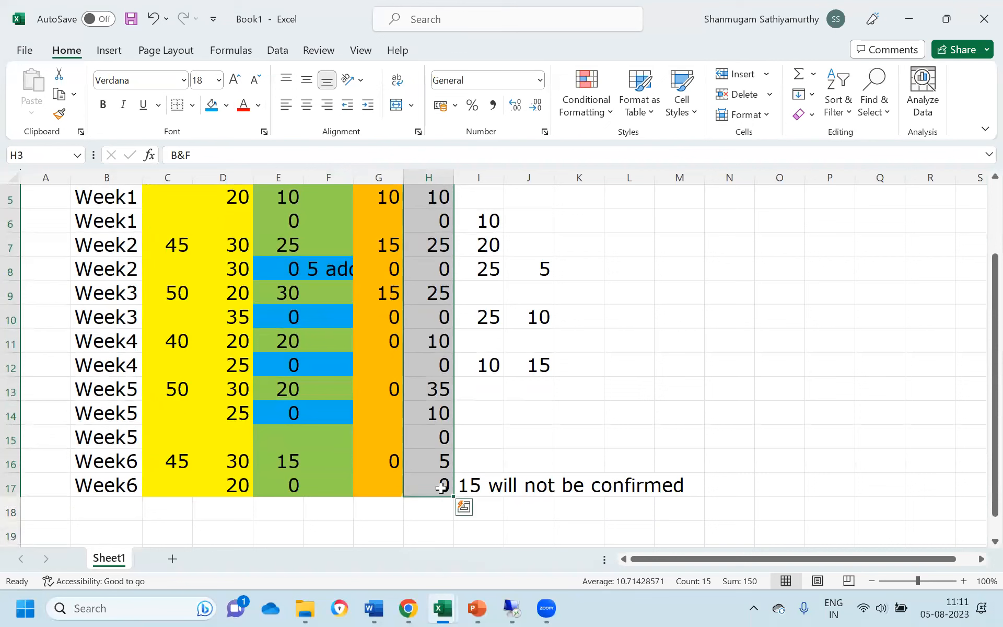
click(487, 484)
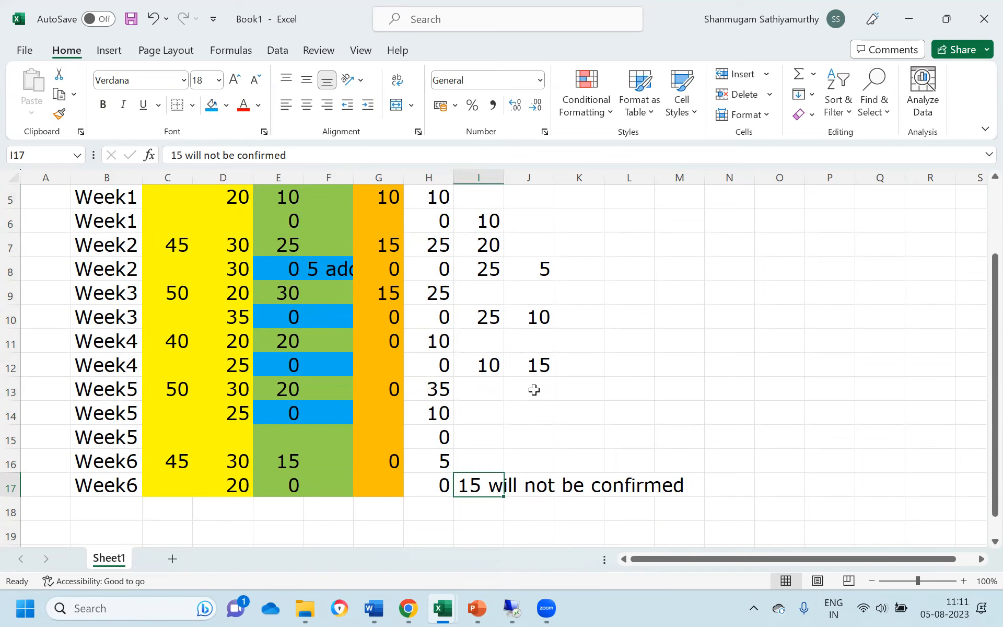
scroll(443, 290, up, 2)
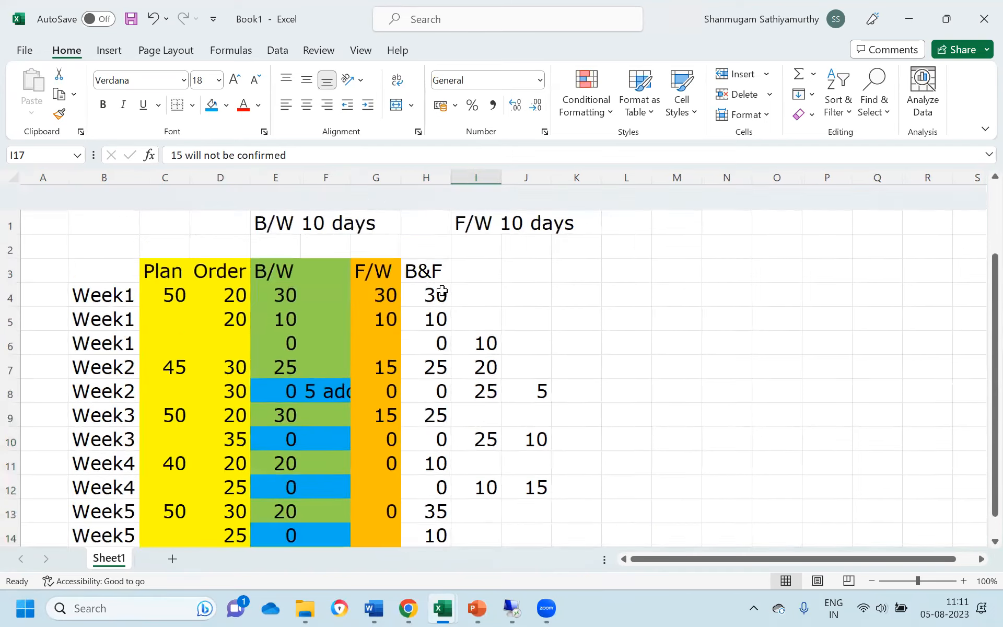